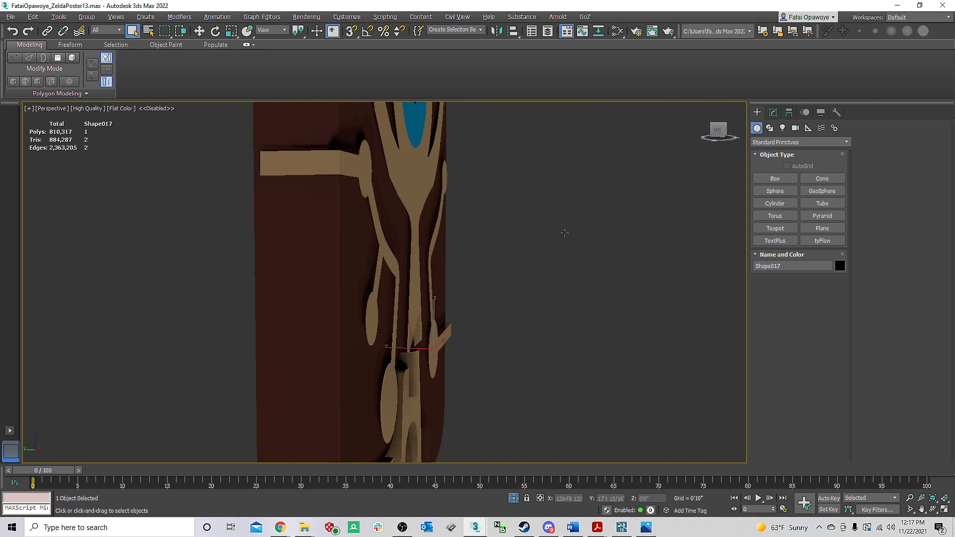
# Step: Check the reference photo of the slate's front and back in Photos, then return to the wireframe model in 3ds Max
pyautogui.press('F3')
pyautogui.press('F3')
pyautogui.press('F3')
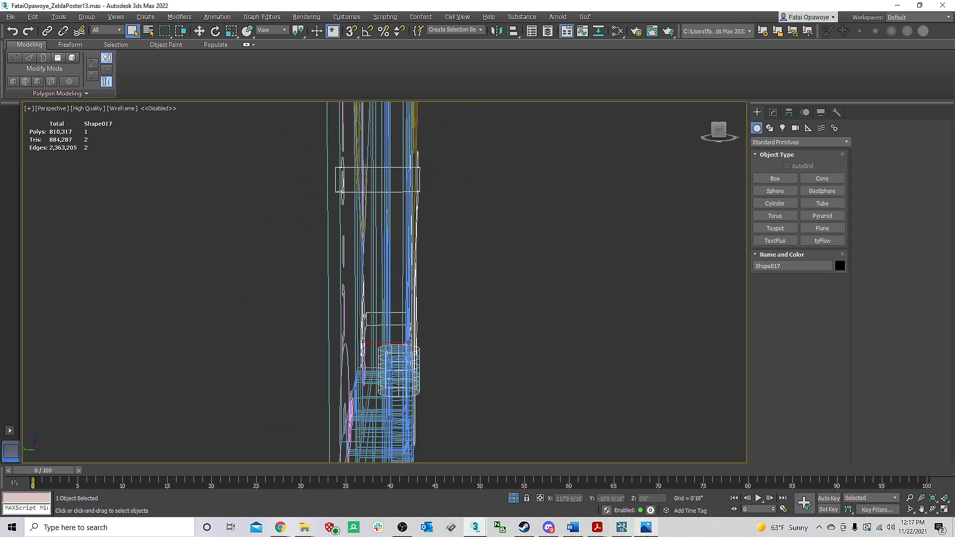
pyautogui.click(646, 527)
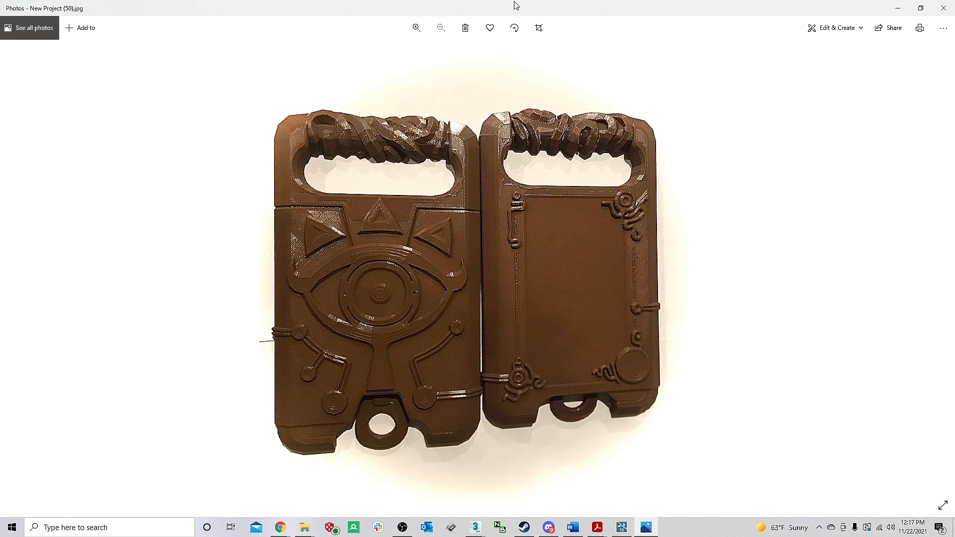
pyautogui.moveTo(514, 6); pyautogui.dragTo(319, 70)
pyautogui.click(565, 64)
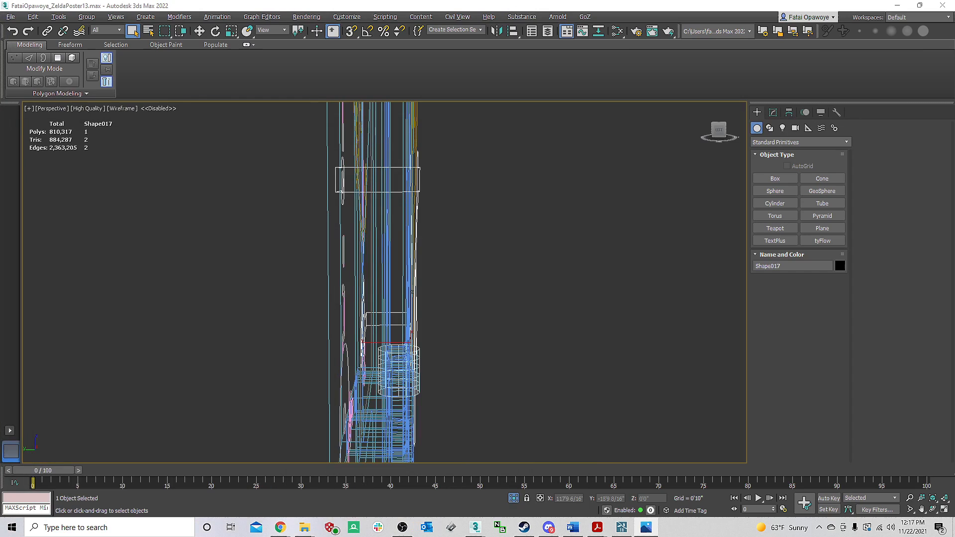
# Step: Examine how the straps wrap from the slate's front to its back in wireframe and shaded display
pyautogui.scroll(5, 474, 396)
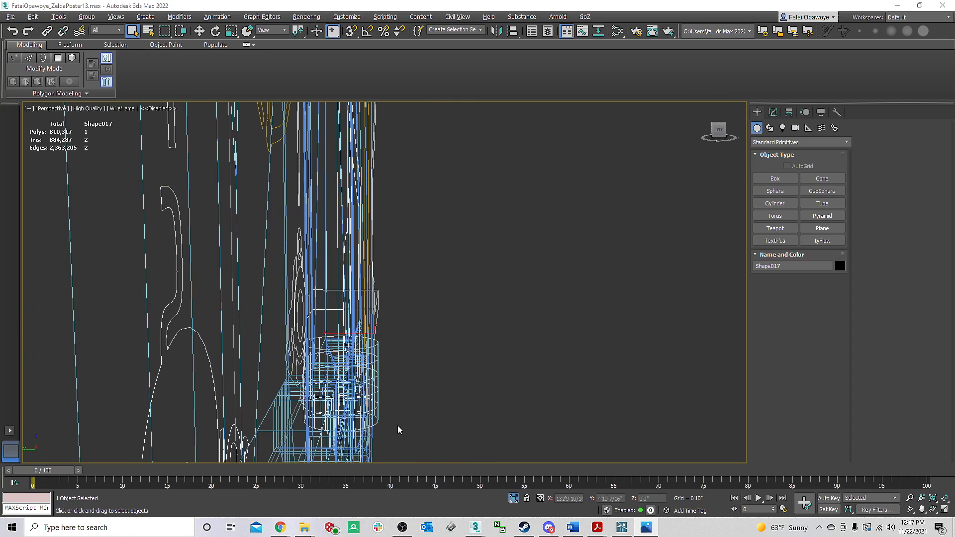
pyautogui.moveTo(474, 396)
pyautogui.keyDown('alt'); pyautogui.mouseDown(button='middle')
pyautogui.moveTo(343, 317)
pyautogui.moveTo(383, 305)
pyautogui.moveTo(294, 248)
pyautogui.moveTo(245, 266)
pyautogui.moveTo(225, 302)
pyautogui.moveTo(405, 231)
pyautogui.moveTo(440, 266)
pyautogui.mouseUp(button='middle'); pyautogui.keyUp('alt')
pyautogui.press('F3')
pyautogui.scroll(8, 440, 266)
pyautogui.press('F3')
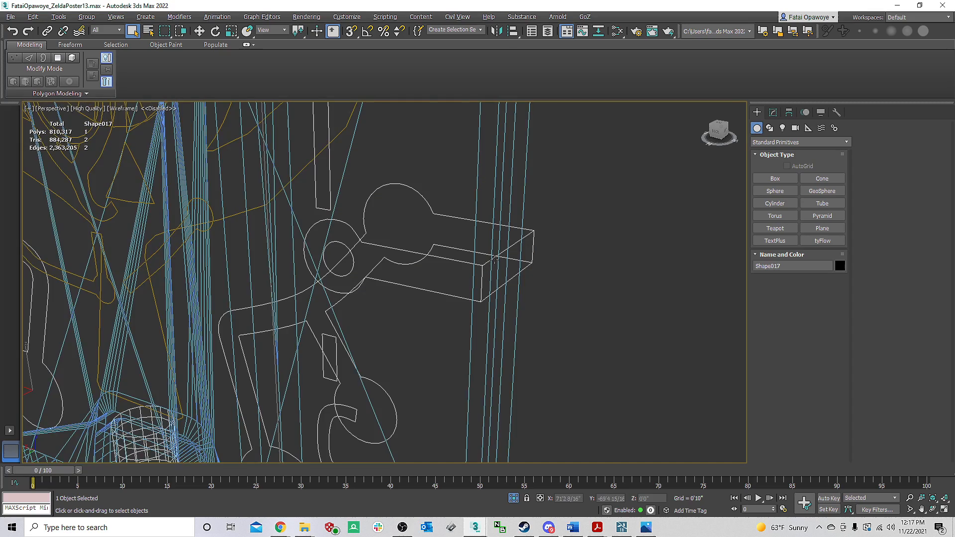
pyautogui.scroll(-10, 490, 271)
pyautogui.press('F3')
pyautogui.keyDown('alt'); pyautogui.moveTo(472, 264); pyautogui.dragTo(445, 264, button='middle'); pyautogui.keyUp('alt')
pyautogui.press('F4')
pyautogui.keyDown('alt'); pyautogui.moveTo(369, 283); pyautogui.dragTo(450, 297, button='middle'); pyautogui.keyUp('alt')
pyautogui.press('w')
pyautogui.press('F3')
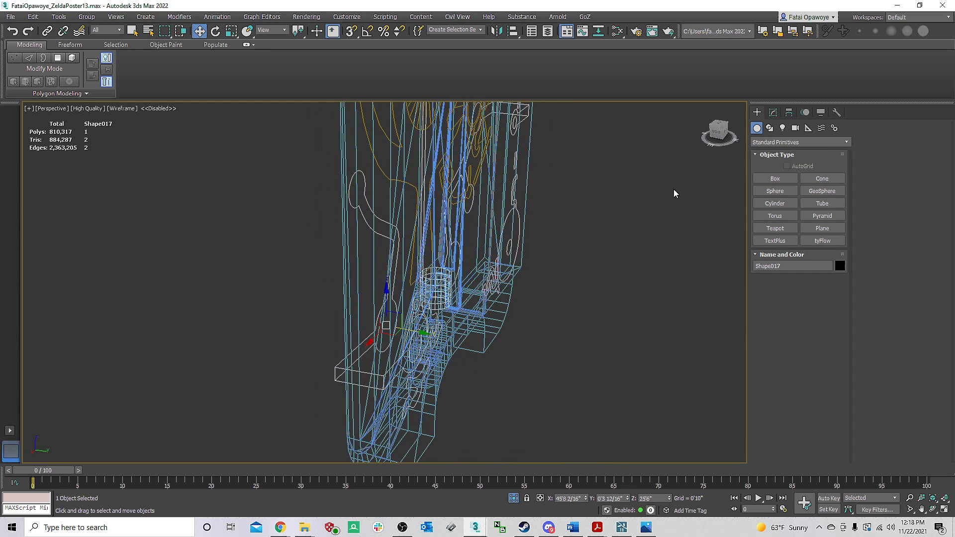
# Step: Nudge the end vertices of the wrap-around strap slightly at the vertex level of the Edit Poly modifier
pyautogui.click(773, 113)
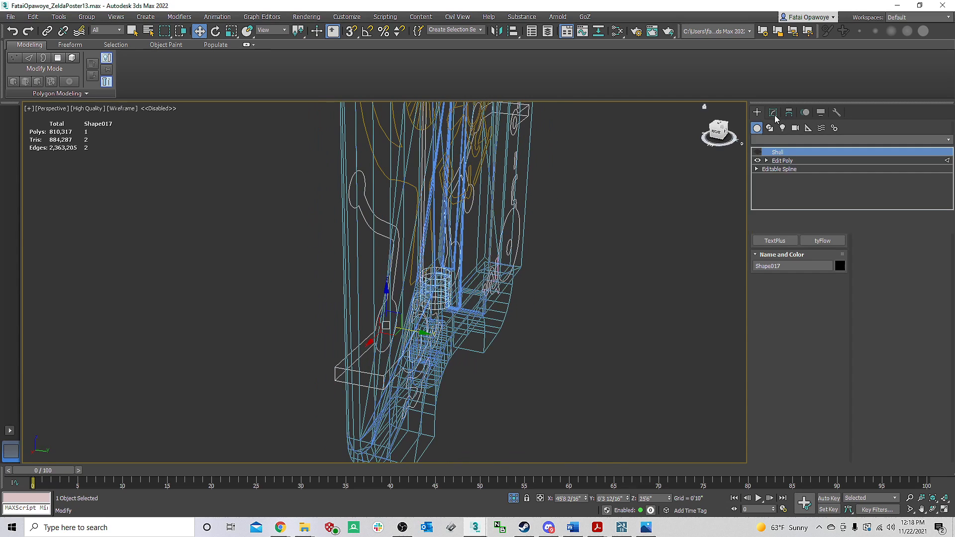
pyautogui.click(782, 161)
pyautogui.keyDown('alt'); pyautogui.moveTo(557, 226); pyautogui.dragTo(694, 177, button='middle'); pyautogui.keyUp('alt')
pyautogui.click(772, 324)
pyautogui.moveTo(460, 400)
pyautogui.mouseDown(button='middle')
pyautogui.moveTo(484, 368)
pyautogui.moveTo(463, 396)
pyautogui.mouseUp(button='middle')
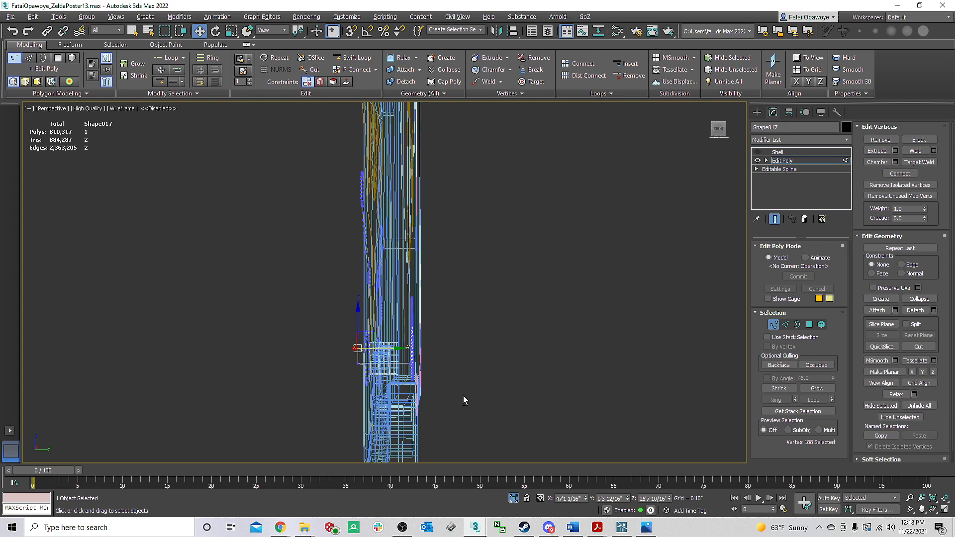
pyautogui.moveTo(441, 213); pyautogui.dragTo(404, 210)
pyautogui.moveTo(404, 209)
pyautogui.keyDown('alt'); pyautogui.mouseDown(button='middle')
pyautogui.moveTo(390, 234)
pyautogui.moveTo(360, 234)
pyautogui.moveTo(375, 172)
pyautogui.moveTo(396, 179)
pyautogui.moveTo(419, 153)
pyautogui.moveTo(428, 228)
pyautogui.mouseUp(button='middle'); pyautogui.keyUp('alt')
pyautogui.press('F3')
pyautogui.keyDown('alt'); pyautogui.moveTo(422, 309); pyautogui.dragTo(373, 316, button='middle'); pyautogui.keyUp('alt')
pyautogui.moveTo(370, 312); pyautogui.dragTo(362, 312)
pyautogui.keyDown('alt'); pyautogui.moveTo(362, 313); pyautogui.dragTo(324, 320, button='middle'); pyautogui.keyUp('alt')
pyautogui.click(564, 206)
# Step: Try to extrude the inner circle of the strap's round end by copying its border edges outward
pyautogui.press('z')
pyautogui.press('4')
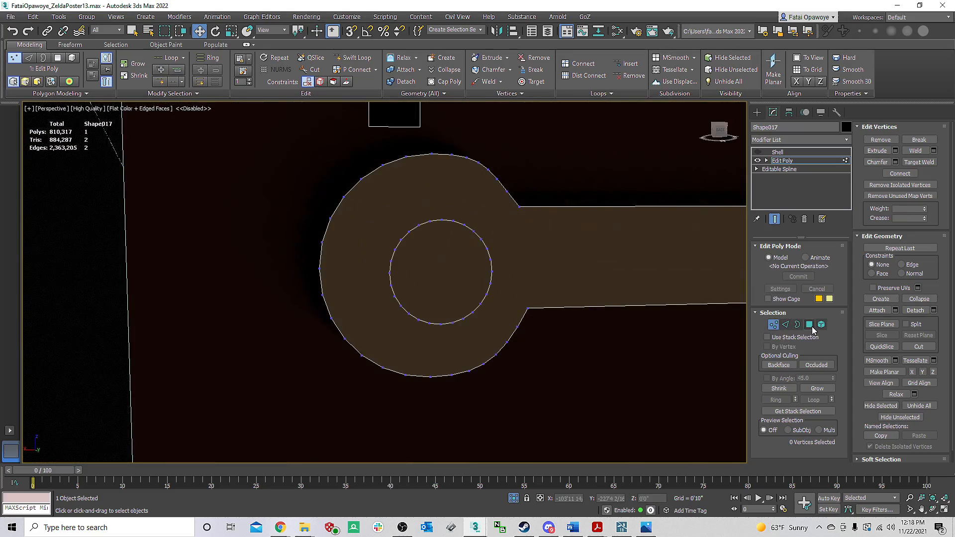
pyautogui.click(423, 275)
pyautogui.scroll(-4, 462, 256)
pyautogui.click(797, 324)
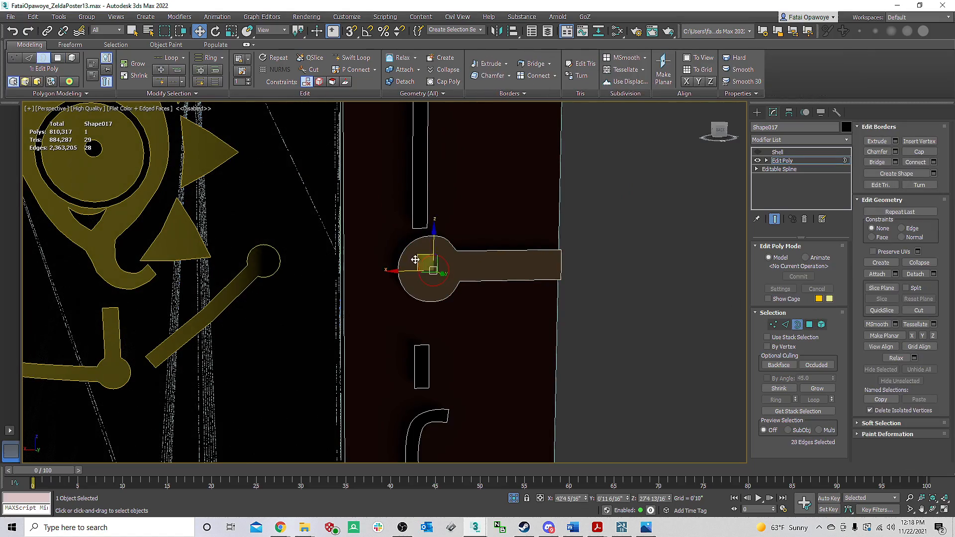
pyautogui.keyDown('shift'); pyautogui.moveTo(445, 271); pyautogui.dragTo(473, 295); pyautogui.keyUp('shift')
pyautogui.keyDown('alt'); pyautogui.moveTo(455, 287); pyautogui.dragTo(509, 325, button='middle'); pyautogui.keyUp('alt')
pyautogui.hotkey('ctrl', 'z')
pyautogui.scroll(5, 345, 245)
pyautogui.moveTo(357, 238)
pyautogui.keyDown('shift'); pyautogui.mouseDown()
pyautogui.moveTo(335, 233)
pyautogui.moveTo(354, 233)
pyautogui.mouseUp(); pyautogui.keyUp('shift')
pyautogui.hotkey('ctrl', 'z')
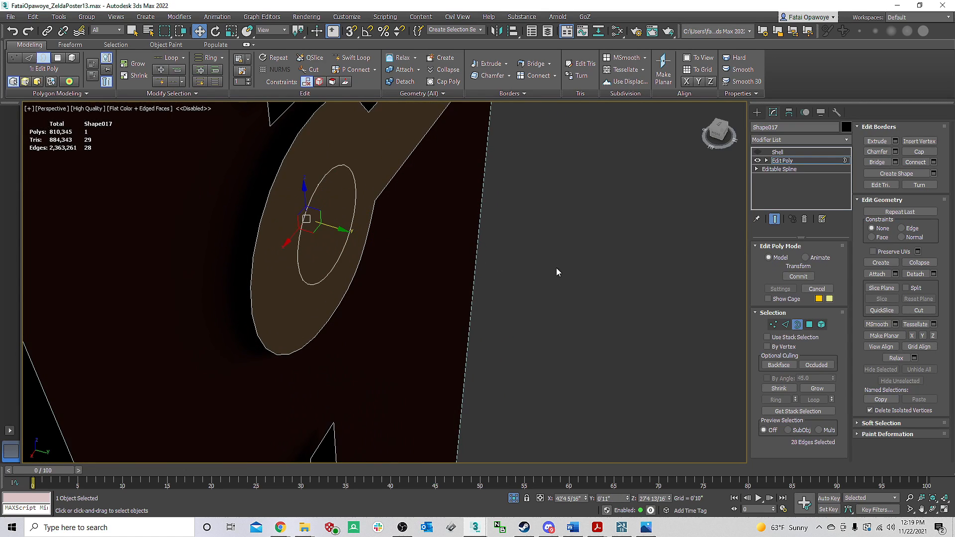
# Step: Delete the small inner circle element from the strap's round end on the back of the slate
pyautogui.click(809, 325)
pyautogui.click(320, 227)
pyautogui.moveTo(354, 235)
pyautogui.keyDown('shift'); pyautogui.mouseDown()
pyautogui.moveTo(393, 243)
pyautogui.moveTo(341, 227)
pyautogui.moveTo(407, 242)
pyautogui.moveTo(330, 222)
pyautogui.moveTo(388, 234)
pyautogui.moveTo(341, 228)
pyautogui.mouseUp(); pyautogui.keyUp('shift')
pyautogui.moveTo(347, 214)
pyautogui.keyDown('alt'); pyautogui.mouseDown(button='middle')
pyautogui.moveTo(286, 188)
pyautogui.moveTo(330, 177)
pyautogui.moveTo(332, 221)
pyautogui.moveTo(346, 229)
pyautogui.mouseUp(button='middle'); pyautogui.keyUp('alt')
pyautogui.press('F3')
pyautogui.click(821, 324)
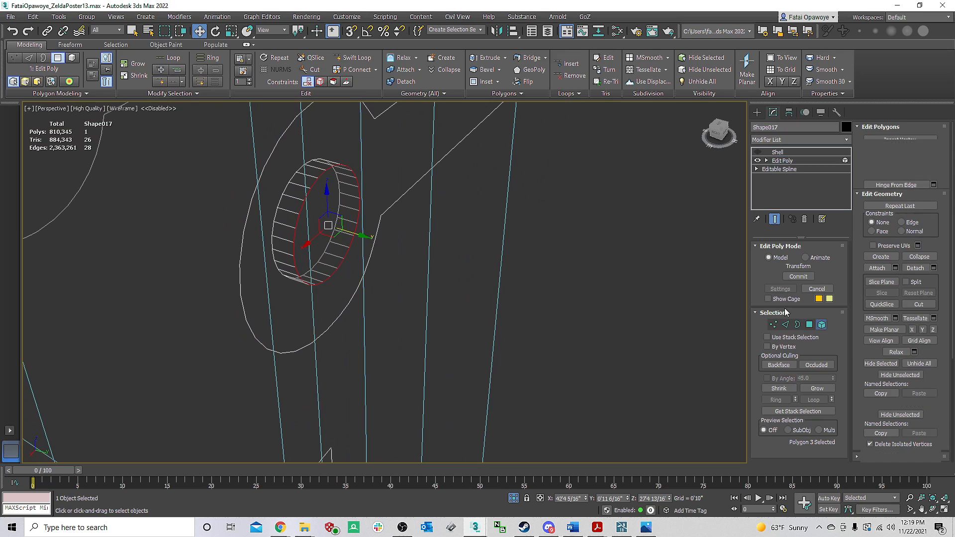
pyautogui.keyDown('alt'); pyautogui.moveTo(277, 183); pyautogui.dragTo(290, 186, button='middle'); pyautogui.keyUp('alt')
pyautogui.click(228, 136)
pyautogui.moveTo(221, 139); pyautogui.dragTo(217, 184, button='middle')
pyautogui.press('Delete')
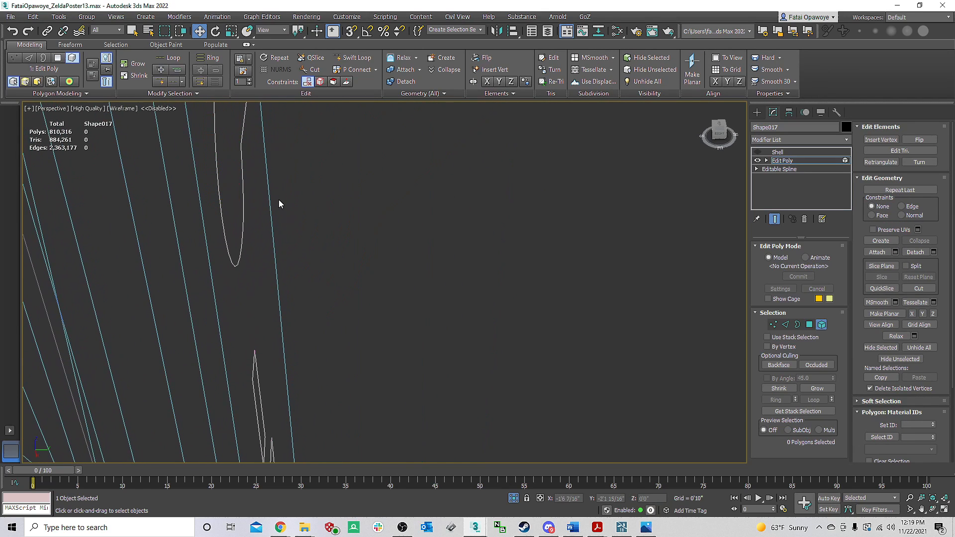
pyautogui.moveTo(344, 211)
pyautogui.mouseDown(button='middle')
pyautogui.moveTo(358, 213)
pyautogui.moveTo(363, 238)
pyautogui.moveTo(364, 216)
pyautogui.mouseUp(button='middle')
pyautogui.press('F3')
pyautogui.scroll(-5, 349, 197)
pyautogui.scroll(-8, 349, 204)
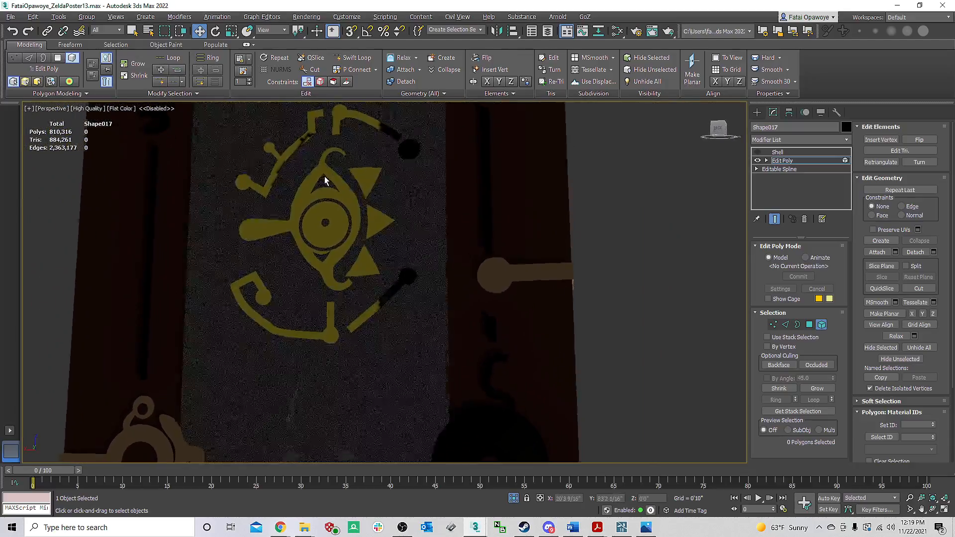
pyautogui.scroll(8, 388, 184)
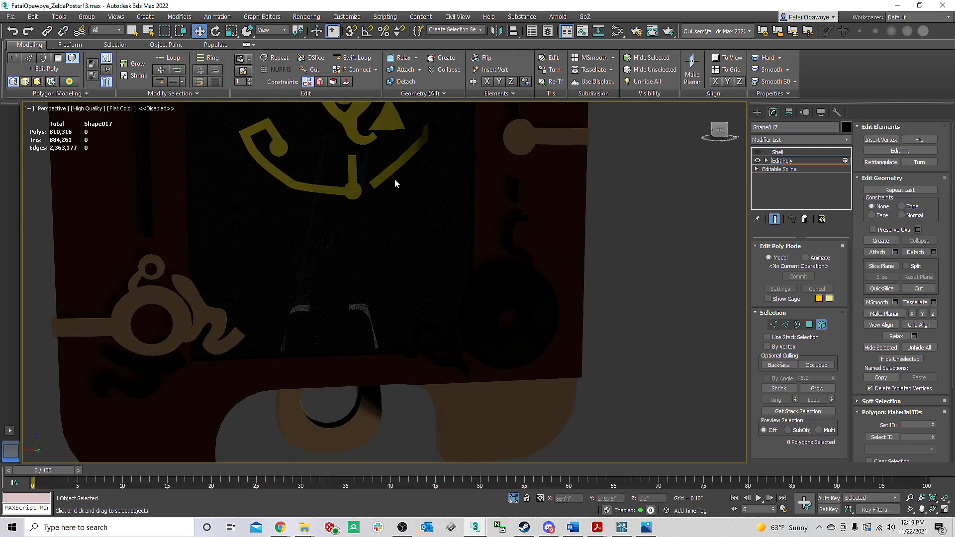
pyautogui.click(782, 169)
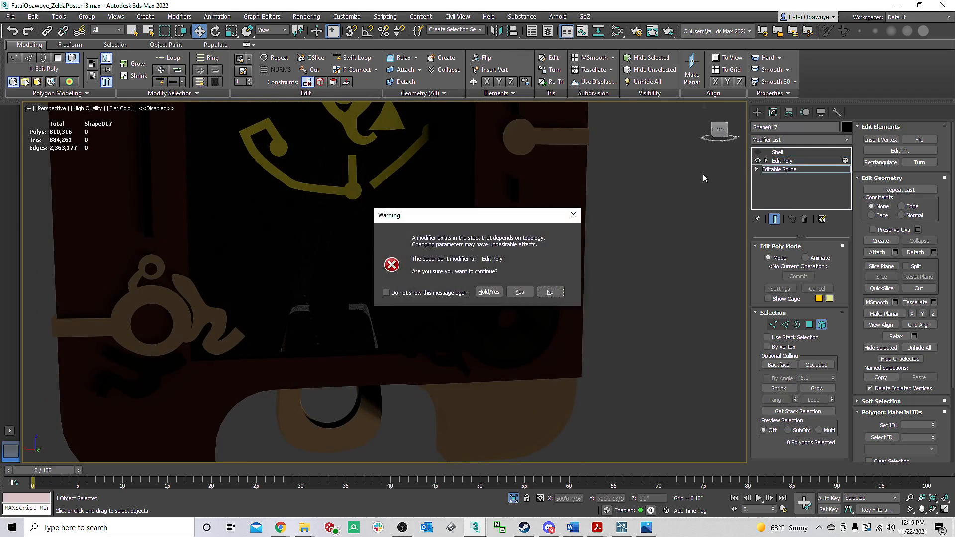
pyautogui.click(573, 216)
pyautogui.scroll(-7, 477, 194)
pyautogui.keyDown('alt'); pyautogui.moveTo(476, 193); pyautogui.dragTo(574, 203, button='middle'); pyautogui.keyUp('alt')
pyautogui.scroll(8, 493, 221)
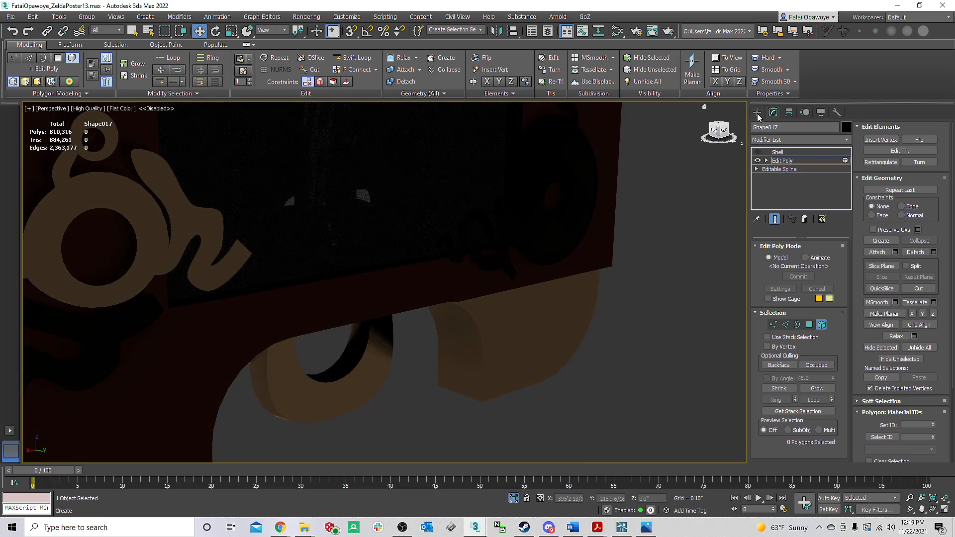
# Step: Leave Edit Poly editing, select the ornament shape on the slate's back and display edged faces
pyautogui.click(757, 113)
pyautogui.click(534, 223)
pyautogui.scroll(-6, 557, 220)
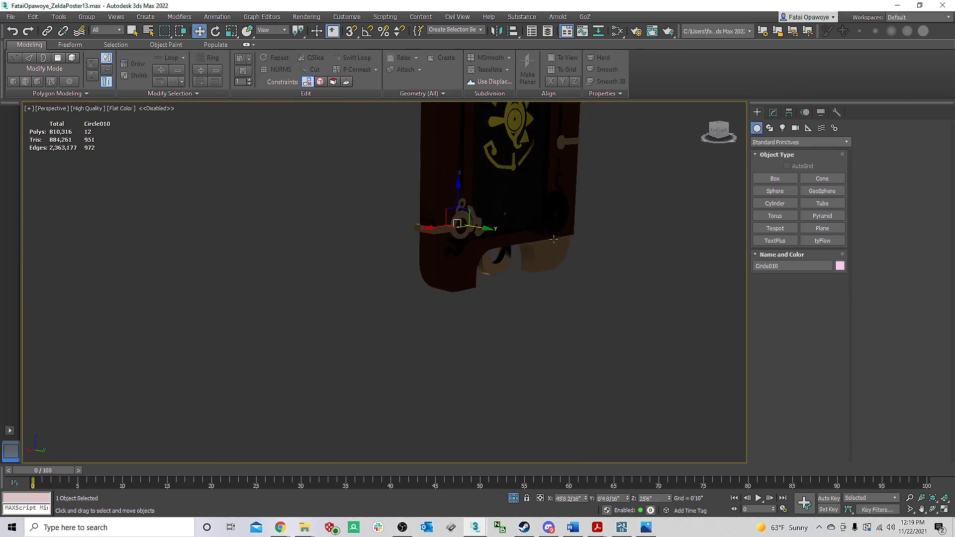
pyautogui.press('m')
pyautogui.moveTo(510, 248); pyautogui.dragTo(461, 291, button='middle')
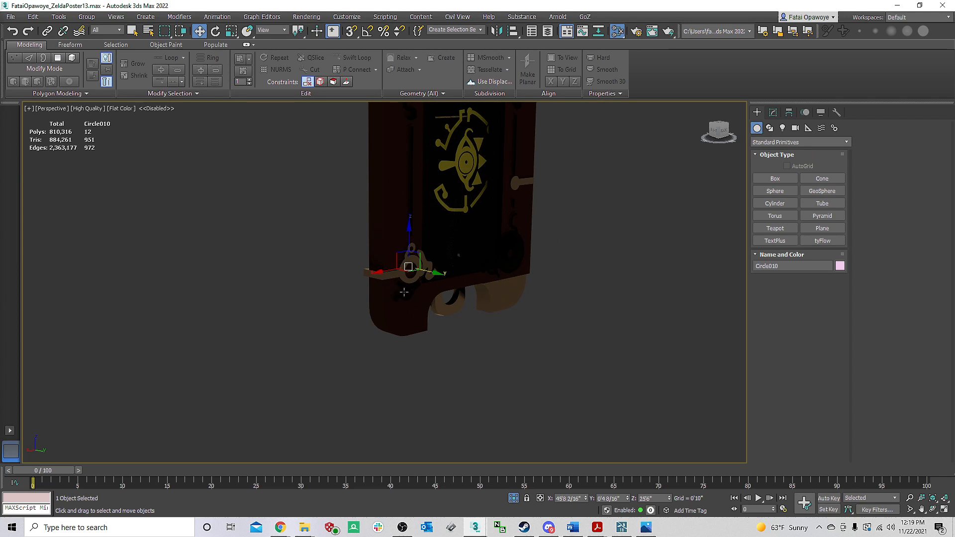
pyautogui.scroll(6, 412, 286)
pyautogui.scroll(-5, 412, 285)
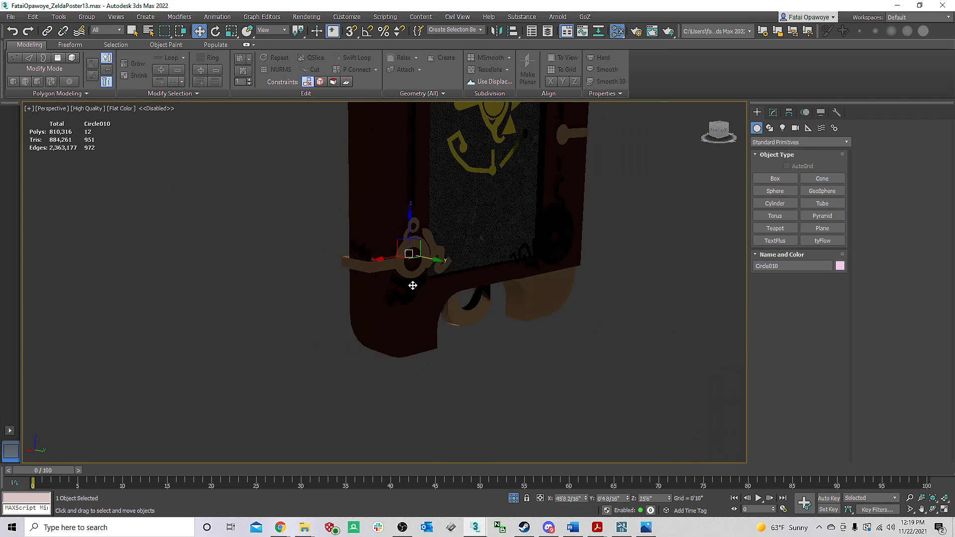
pyautogui.press('F4')
pyautogui.scroll(5, 413, 285)
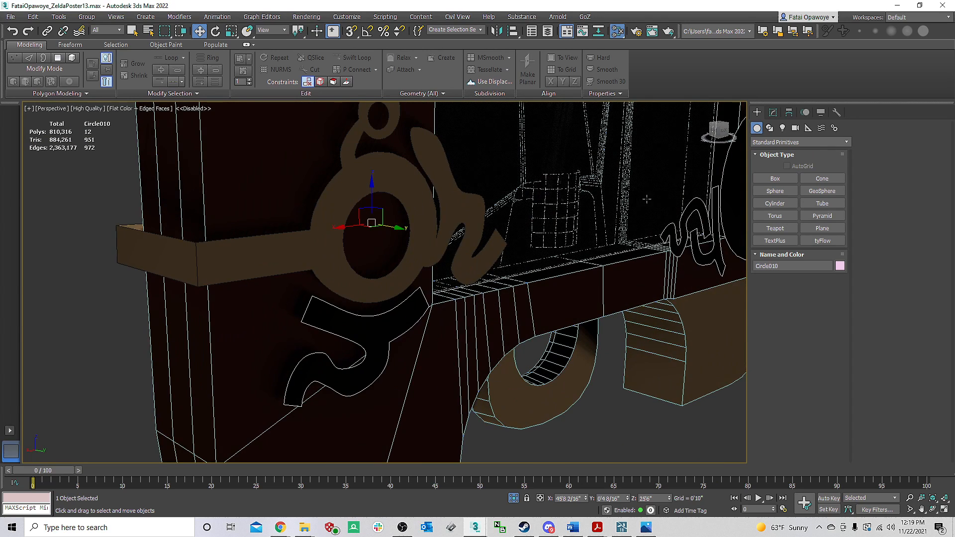
# Step: Select all elements of the back ornament shape in its Edit Poly modifier and flip their normals
pyautogui.click(773, 113)
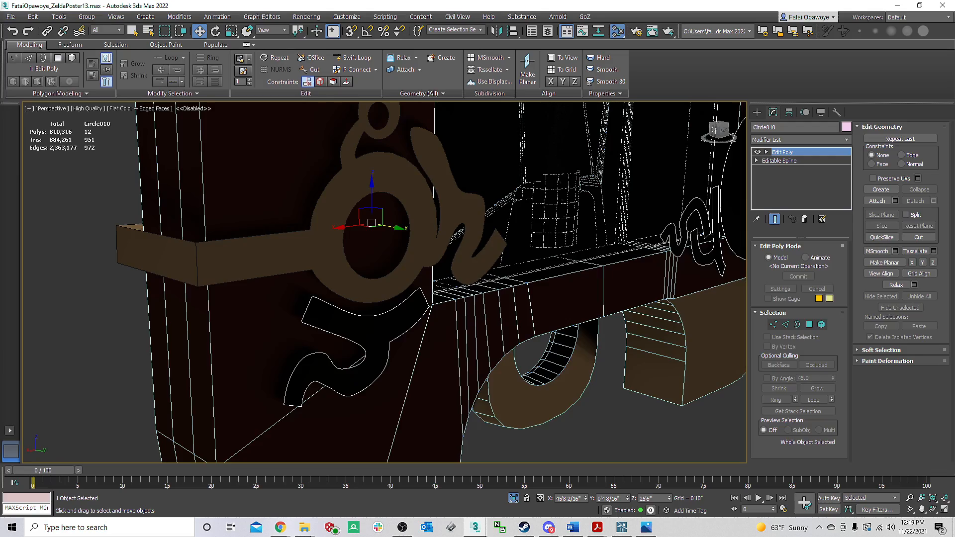
pyautogui.moveTo(446, 378); pyautogui.dragTo(347, 343, button='middle')
pyautogui.click(821, 324)
pyautogui.scroll(-8, 505, 312)
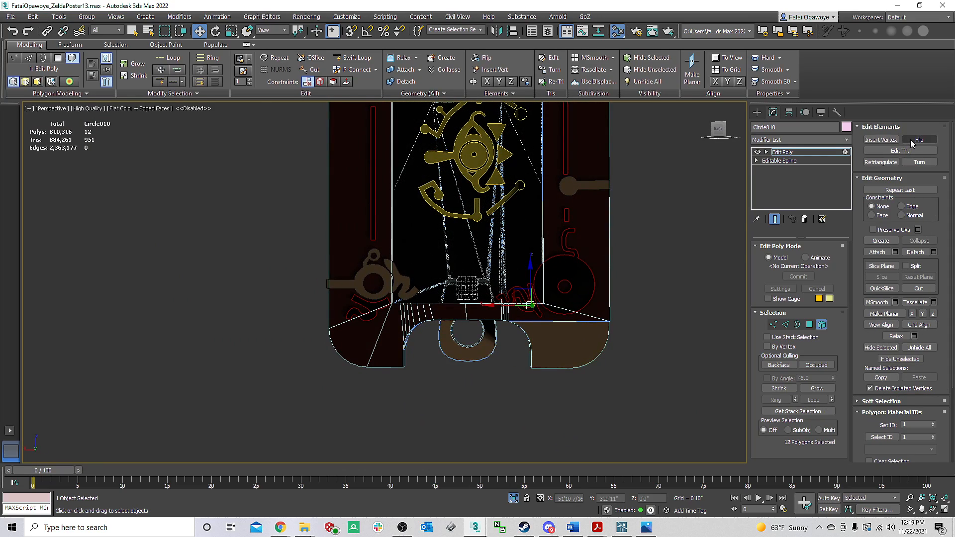
pyautogui.scroll(3, 667, 222)
pyautogui.moveTo(685, 231); pyautogui.dragTo(584, 275, button='middle')
pyautogui.click(546, 137)
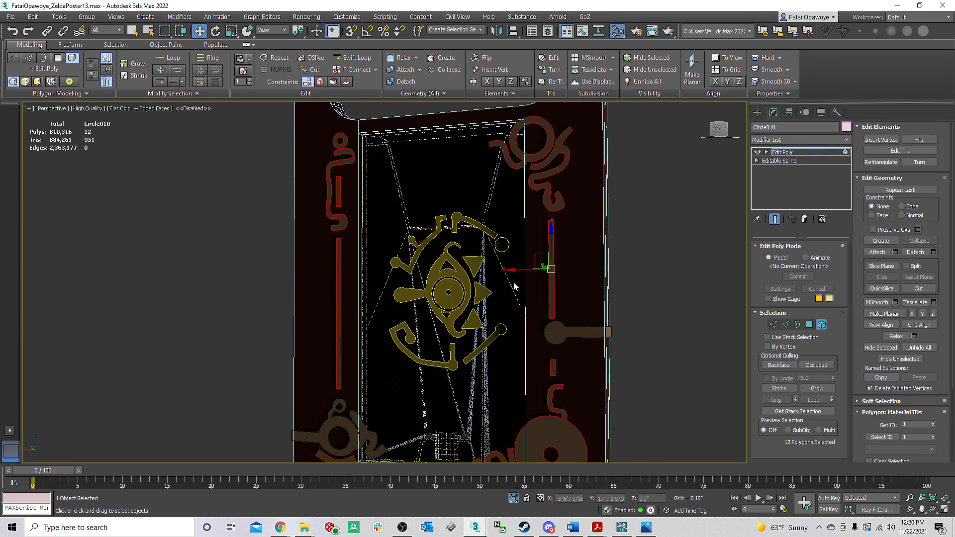
# Step: Examine the slate's back ornaments and front emblem from several angles
pyautogui.keyDown('alt'); pyautogui.moveTo(617, 242); pyautogui.dragTo(416, 219, button='middle'); pyautogui.keyUp('alt')
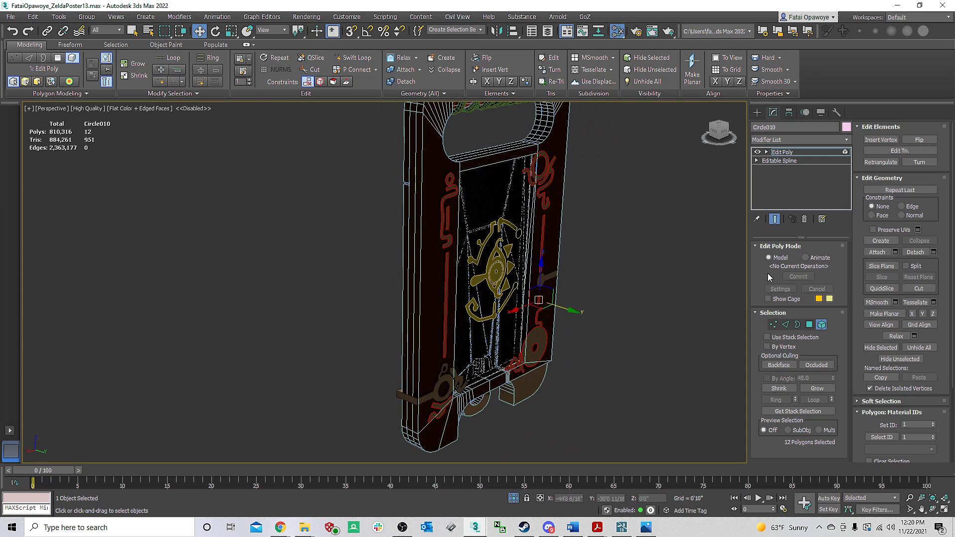
pyautogui.click(623, 359)
pyautogui.hotkey('ctrl', 'z')
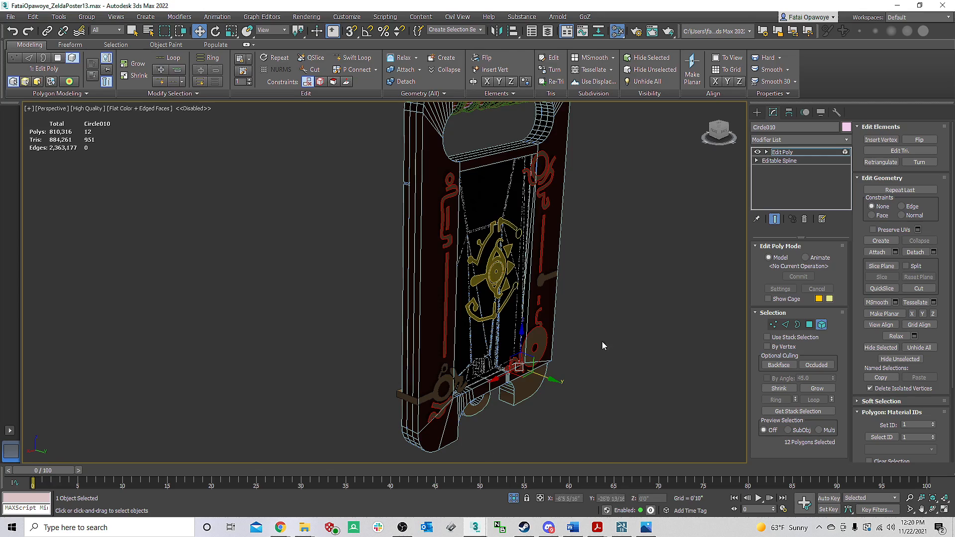
pyautogui.keyDown('alt'); pyautogui.moveTo(563, 348); pyautogui.dragTo(613, 346, button='middle'); pyautogui.keyUp('alt')
pyautogui.moveTo(938, 389)
pyautogui.mouseDown()
pyautogui.moveTo(942, 297)
pyautogui.moveTo(933, 393)
pyautogui.mouseUp()
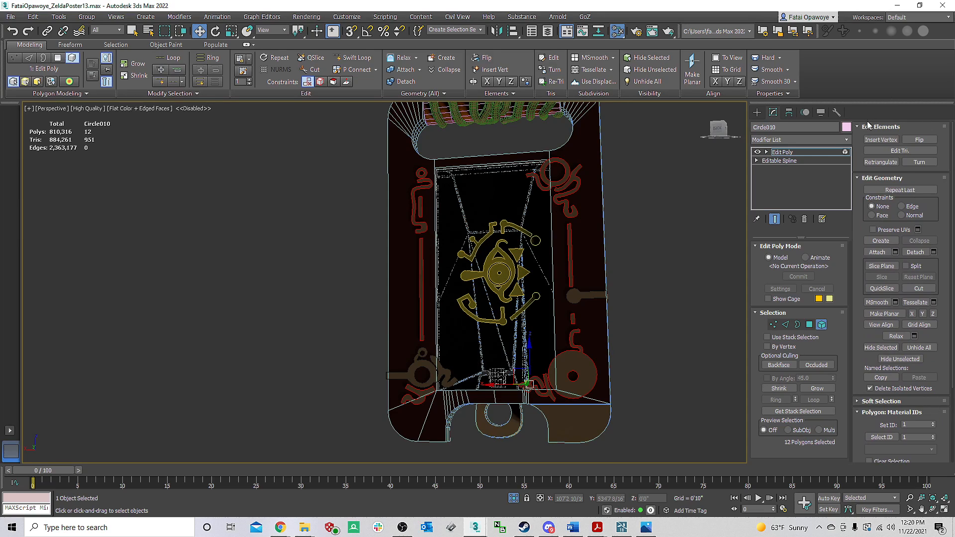
pyautogui.keyDown('alt'); pyautogui.moveTo(724, 194); pyautogui.dragTo(692, 271, button='middle'); pyautogui.keyUp('alt')
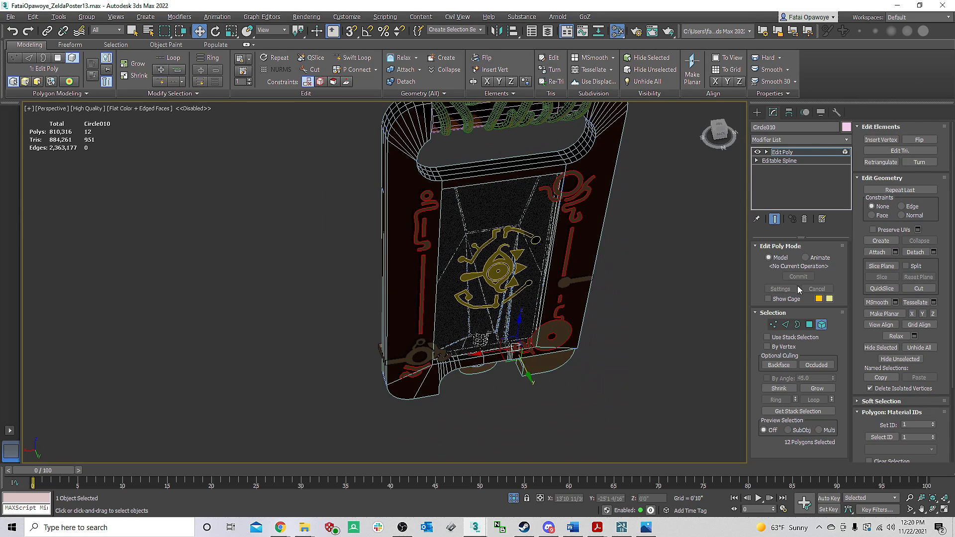
pyautogui.click(807, 138)
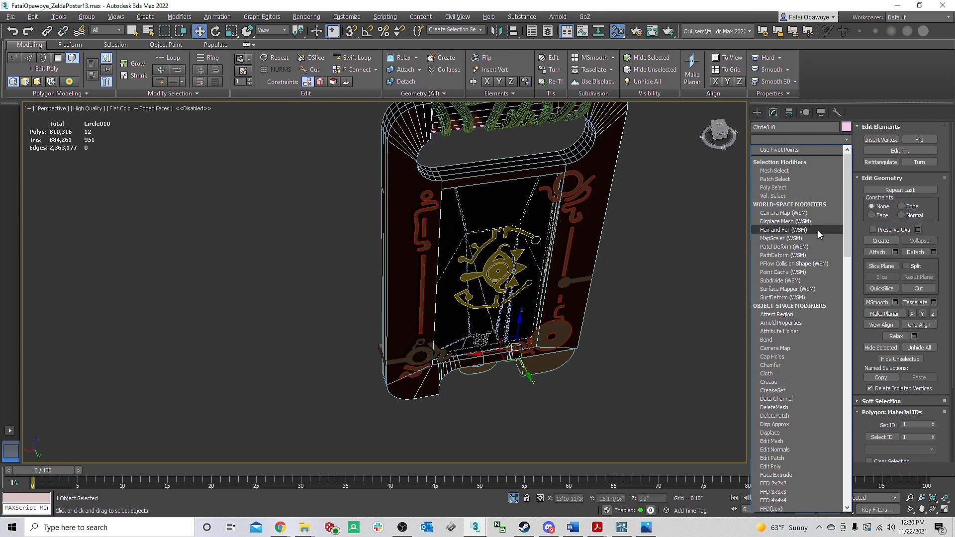
pyautogui.click(672, 321)
pyautogui.keyDown('alt'); pyautogui.moveTo(629, 243); pyautogui.dragTo(721, 211, button='middle'); pyautogui.keyUp('alt')
pyautogui.keyDown('alt'); pyautogui.moveTo(532, 240); pyautogui.dragTo(596, 242, button='middle'); pyautogui.keyUp('alt')
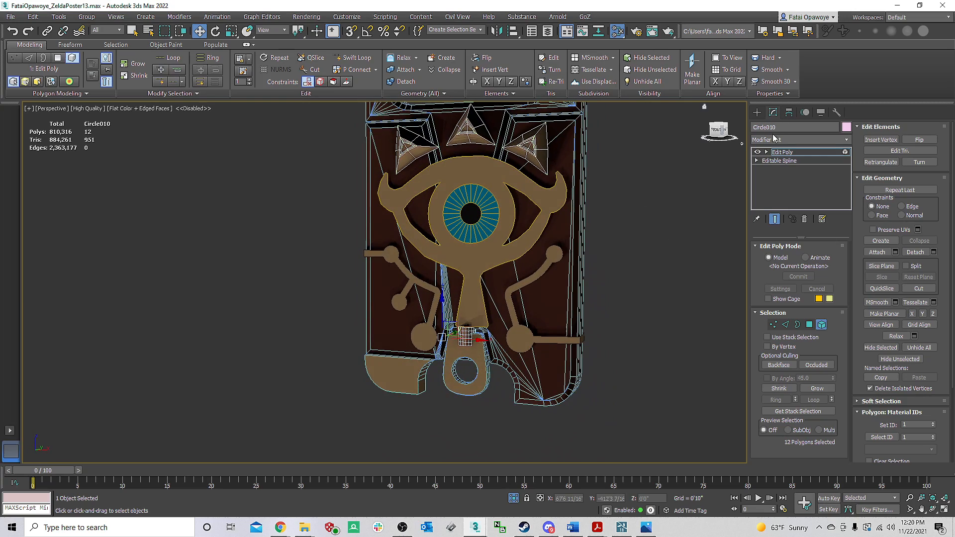
# Step: Leave element editing and inspect the slate's front and side without edged faces
pyautogui.click(756, 112)
pyautogui.moveTo(592, 208); pyautogui.dragTo(530, 218, button='middle')
pyautogui.press('F4')
pyautogui.keyDown('alt'); pyautogui.moveTo(601, 317); pyautogui.dragTo(454, 382, button='middle'); pyautogui.keyUp('alt')
pyautogui.keyDown('alt'); pyautogui.moveTo(505, 371); pyautogui.dragTo(602, 339, button='middle'); pyautogui.keyUp('alt')
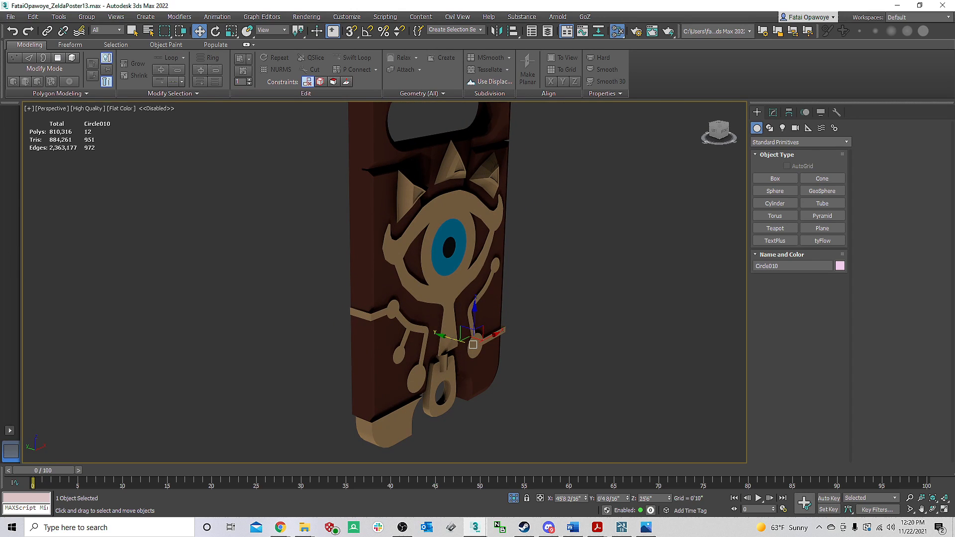
pyautogui.keyDown('alt'); pyautogui.moveTo(492, 351); pyautogui.dragTo(516, 379, button='middle'); pyautogui.keyUp('alt')
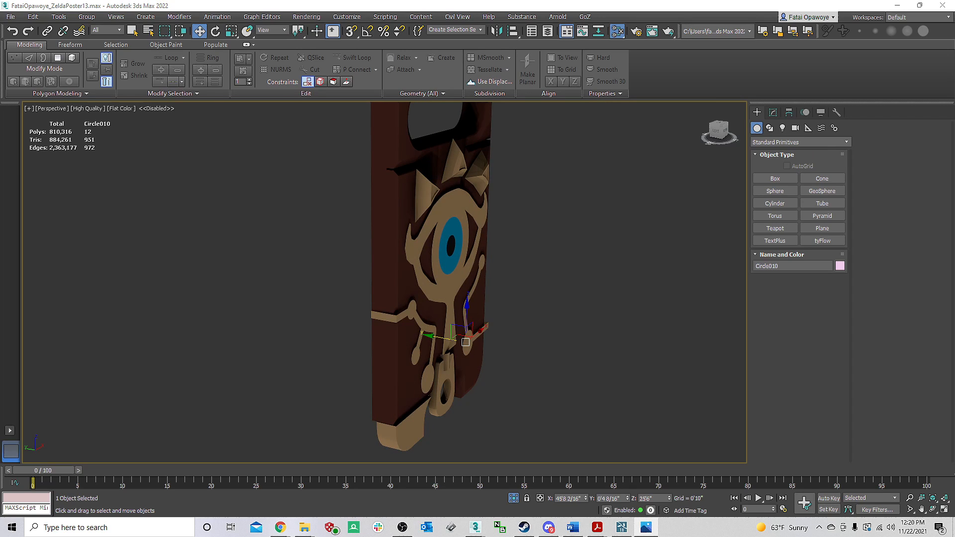
pyautogui.keyDown('alt'); pyautogui.moveTo(380, 239); pyautogui.dragTo(484, 256, button='middle'); pyautogui.keyUp('alt')
# Step: Select the ornament shape containing the side strap on the slate's back and display the viewport in wireframe
pyautogui.scroll(4, 484, 255)
pyautogui.press('F4')
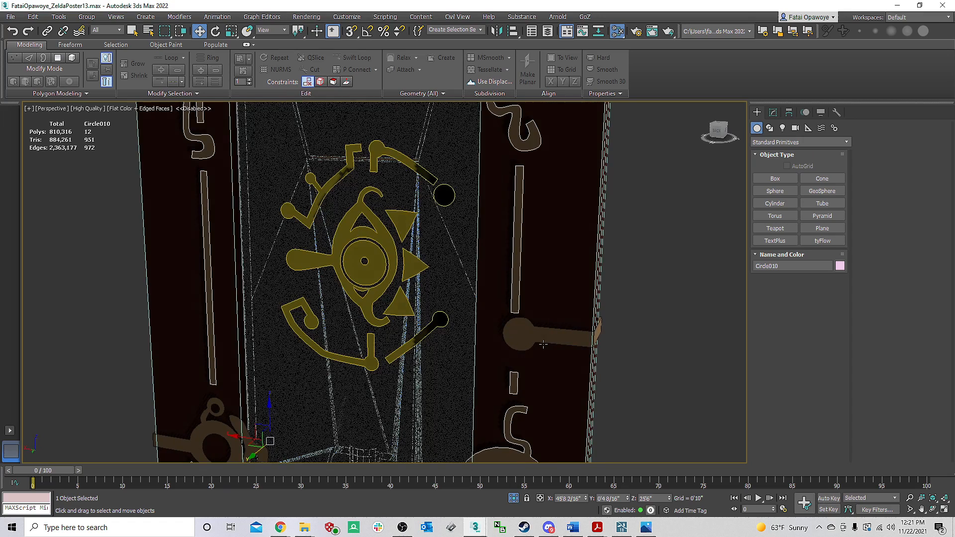
pyautogui.click(542, 330)
pyautogui.press('F3')
pyautogui.press('F3')
pyautogui.press('F3')
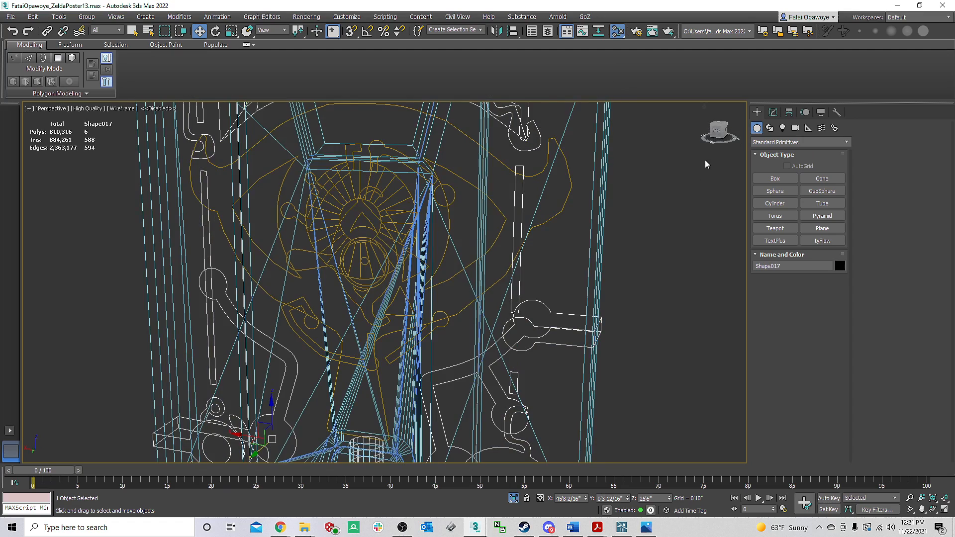
# Step: In the ornament shape's Edit Poly modifier, select the polygon of the strap that ends at the slate's side edge
pyautogui.click(773, 113)
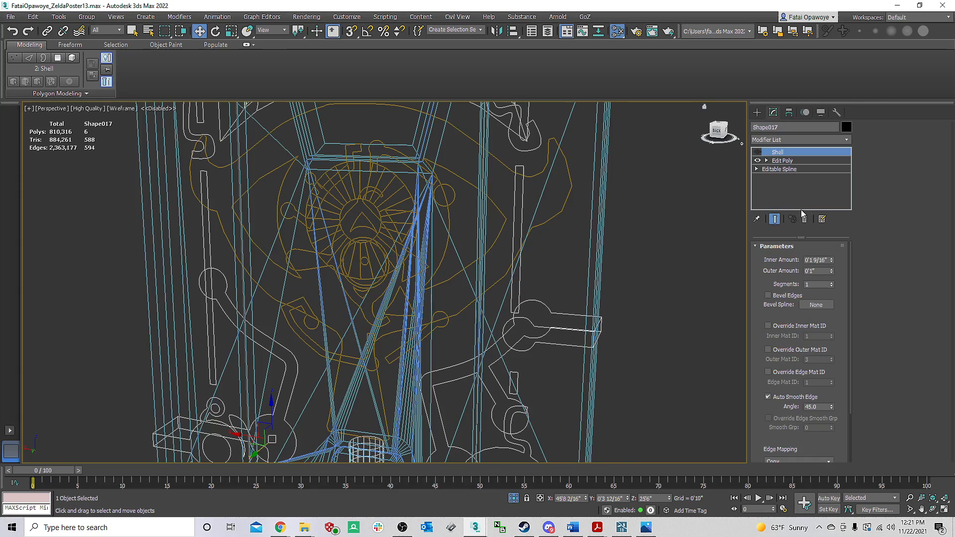
pyautogui.click(789, 160)
pyautogui.scroll(-10, 471, 252)
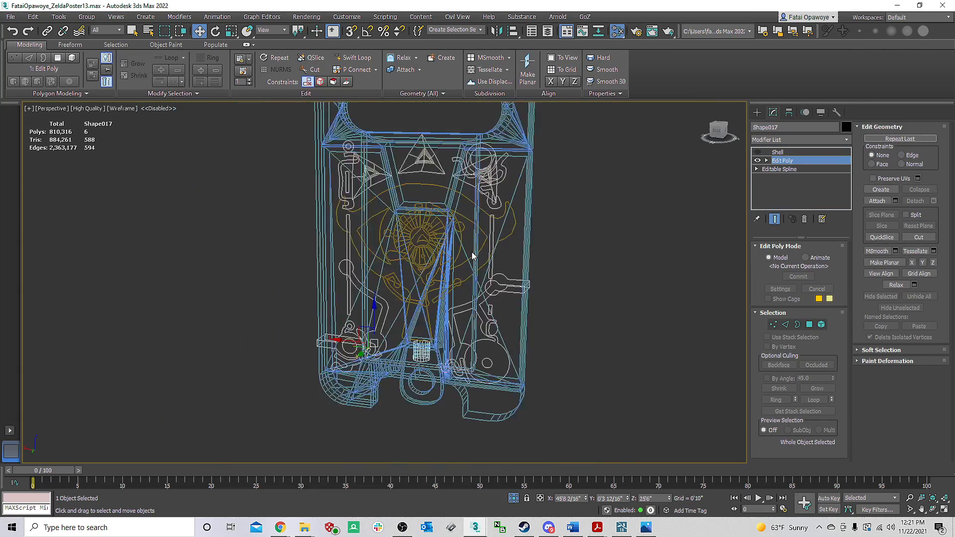
pyautogui.scroll(8, 498, 268)
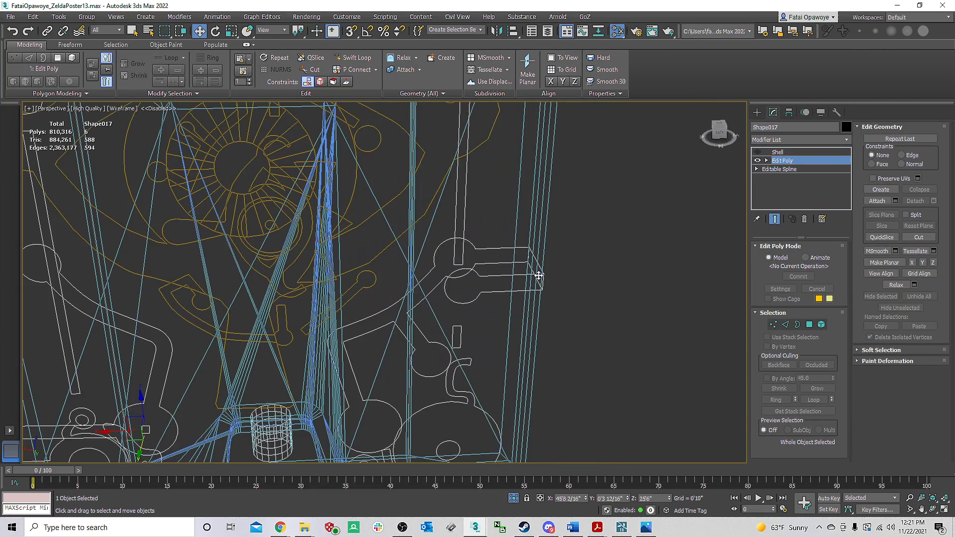
pyautogui.click(810, 325)
pyautogui.click(535, 285)
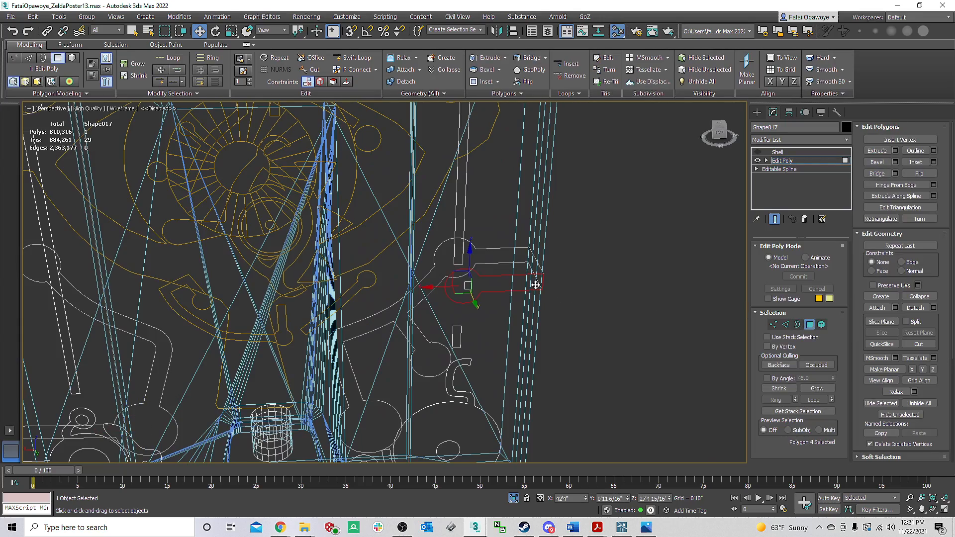
pyautogui.keyDown('alt'); pyautogui.moveTo(542, 287); pyautogui.dragTo(497, 293, button='middle'); pyautogui.keyUp('alt')
pyautogui.scroll(-6, 496, 293)
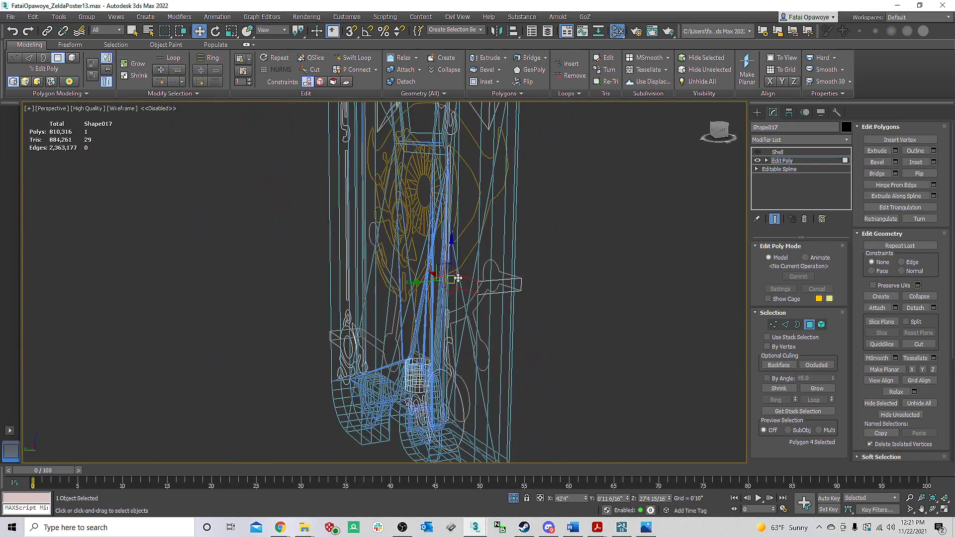
# Step: Select the side strap and adjoining front ornament elements in wireframe, and return to polygon level with them selected
pyautogui.click(821, 325)
pyautogui.click(515, 287)
pyautogui.scroll(3, 502, 291)
pyautogui.click(515, 295)
pyautogui.keyDown('alt'); pyautogui.moveTo(527, 307); pyautogui.dragTo(543, 258, button='middle'); pyautogui.keyUp('alt')
pyautogui.click(505, 302)
pyautogui.click(617, 310)
pyautogui.click(502, 302)
pyautogui.click(611, 294)
pyautogui.click(539, 251)
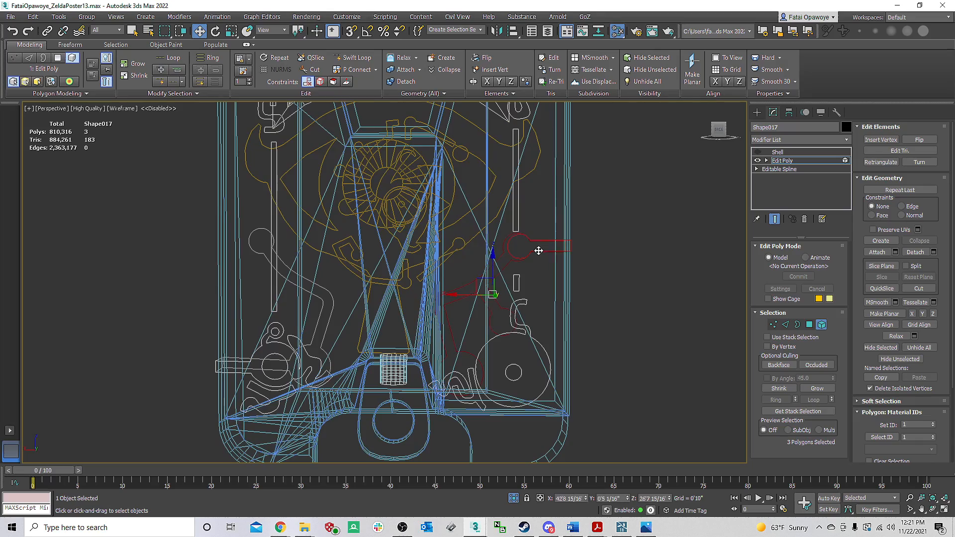
pyautogui.click(809, 325)
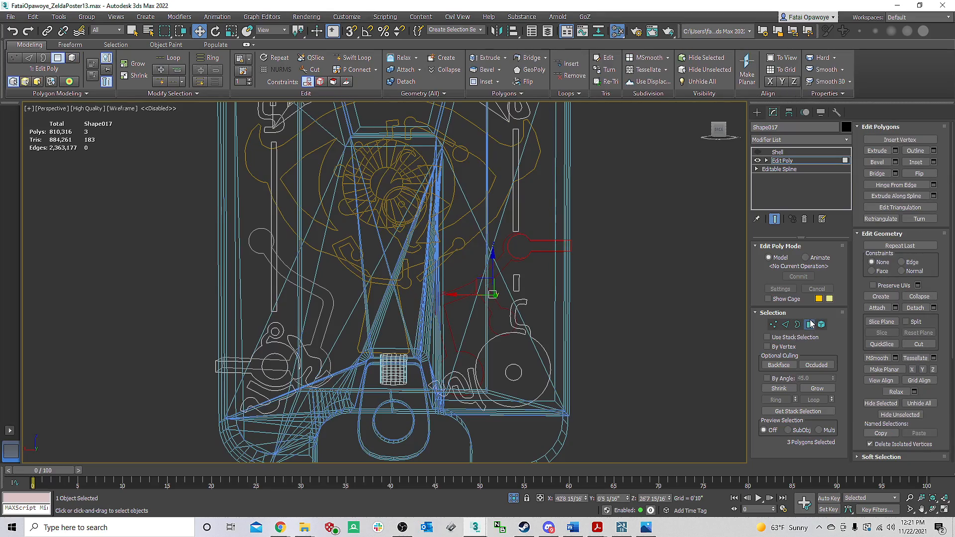
# Step: Compare the strap positions with the reference photo of the slate's front and back, and move the photo aside
pyautogui.keyDown('alt'); pyautogui.moveTo(580, 305); pyautogui.dragTo(578, 241, button='middle'); pyautogui.keyUp('alt')
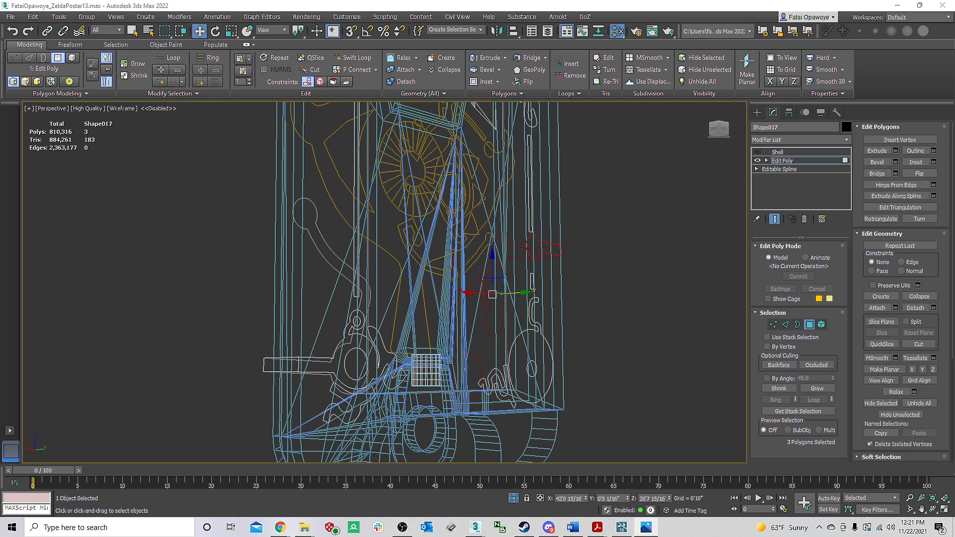
pyautogui.keyDown('alt'); pyautogui.moveTo(417, 313); pyautogui.dragTo(385, 315, button='middle'); pyautogui.keyUp('alt')
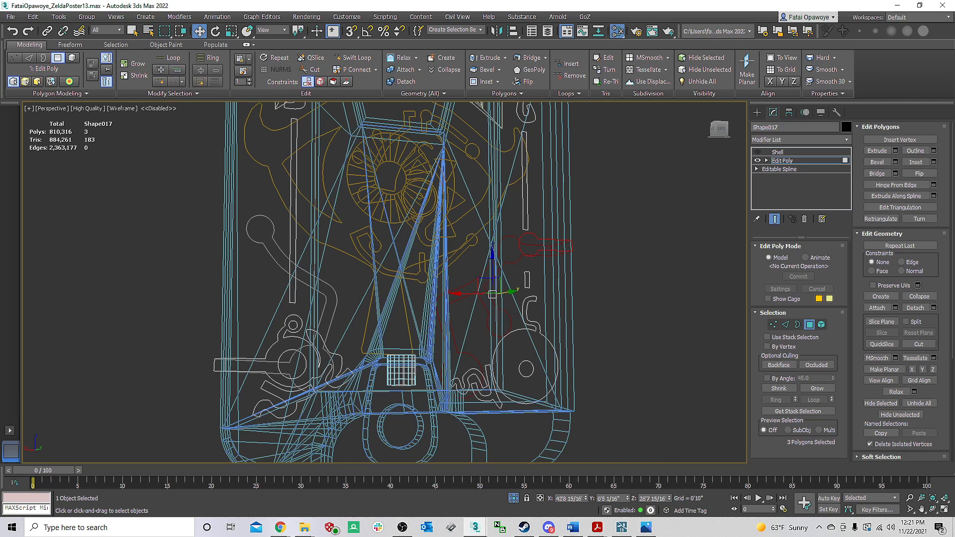
pyautogui.moveTo(0, 69); pyautogui.dragTo(360, 41)
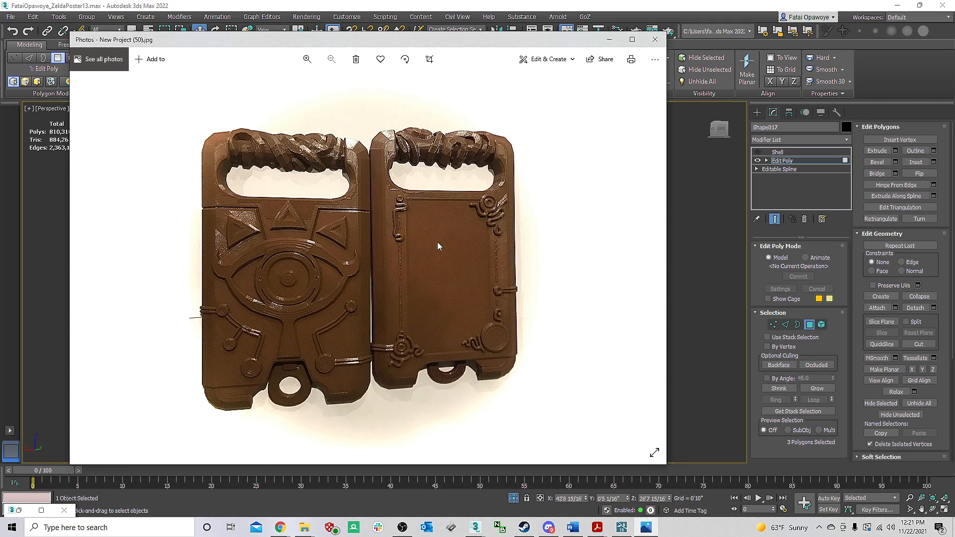
pyautogui.moveTo(347, 40); pyautogui.dragTo(750, 71)
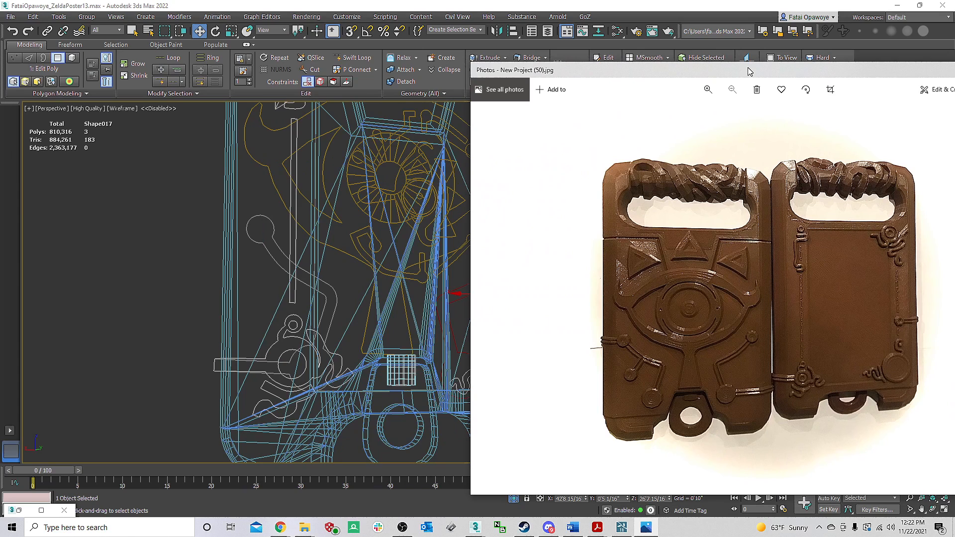
pyautogui.moveTo(749, 71); pyautogui.dragTo(0, 25)
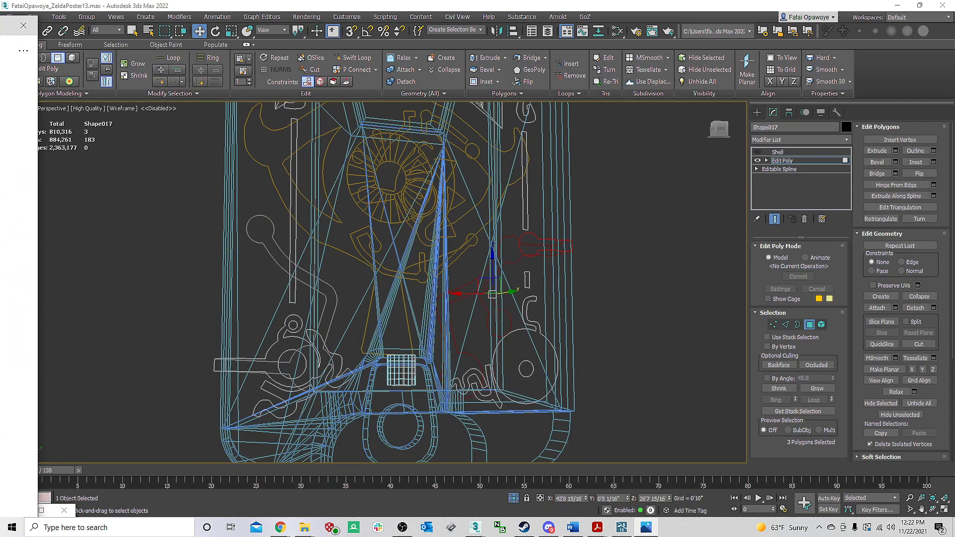
pyautogui.moveTo(602, 205)
pyautogui.keyDown('alt'); pyautogui.mouseDown(button='middle')
pyautogui.moveTo(547, 220)
pyautogui.moveTo(562, 247)
pyautogui.mouseUp(button='middle'); pyautogui.keyUp('alt')
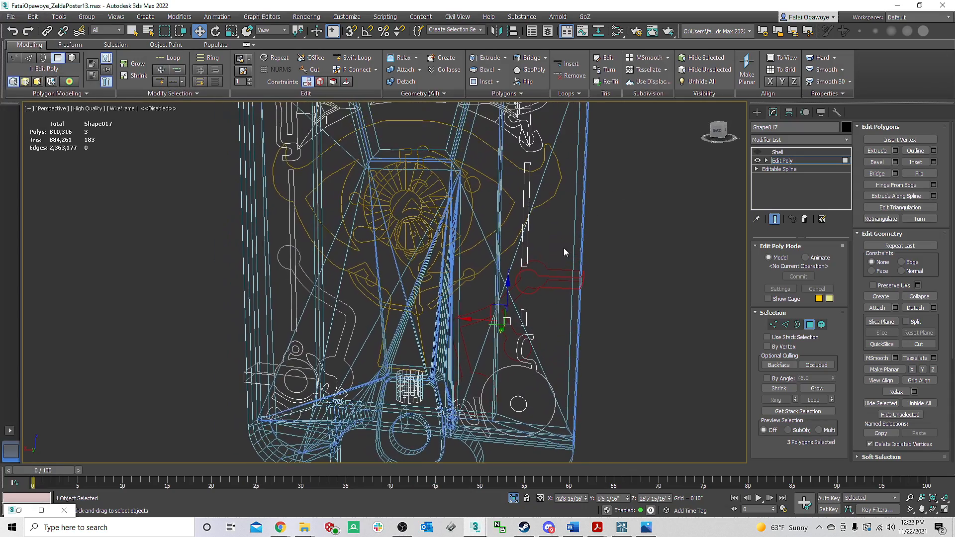
# Step: Restore shading without edged faces, leave polygon editing and apply the blue material to the eye emblem on the slate's back
pyautogui.press('F3')
pyautogui.press('F3')
pyautogui.press('F3')
pyautogui.press('F4')
pyautogui.scroll(-2, 536, 246)
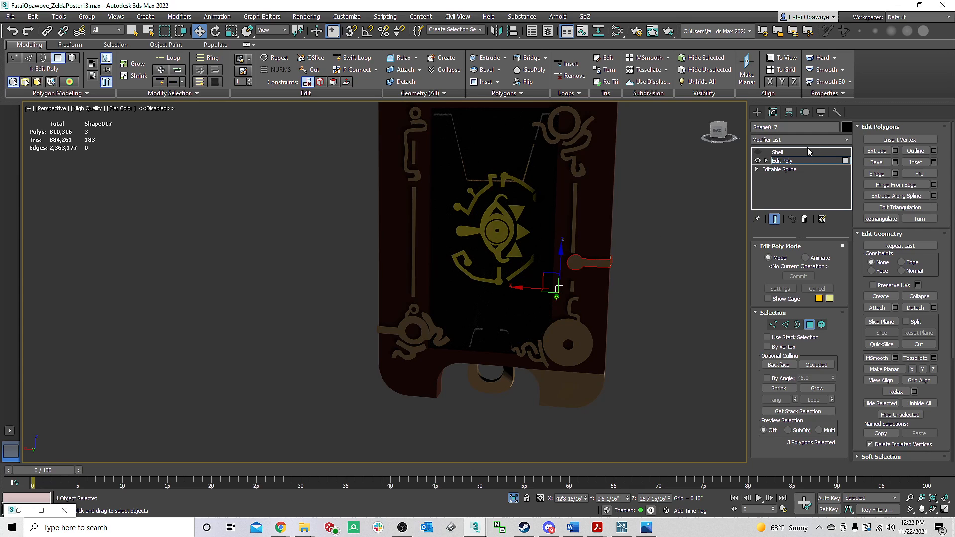
pyautogui.click(757, 112)
pyautogui.click(510, 224)
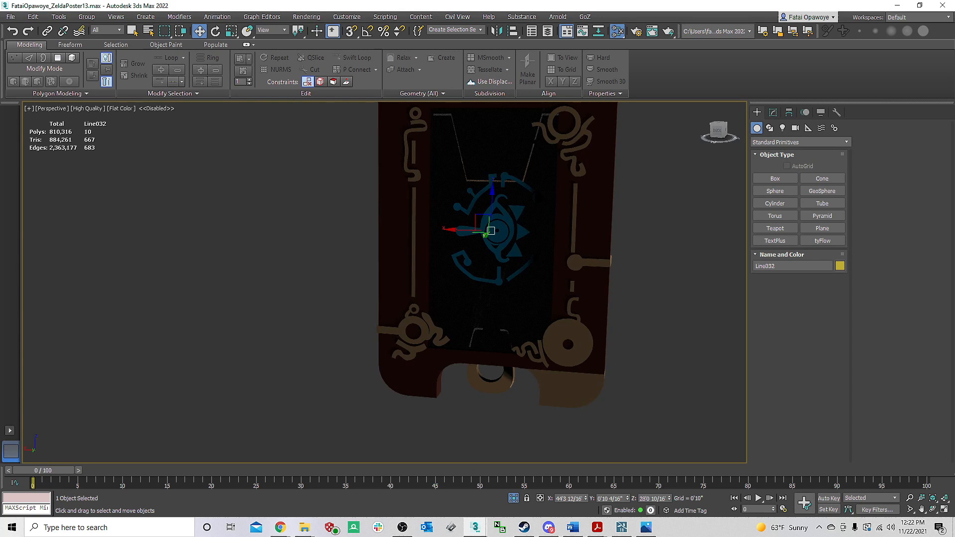
# Step: Set the viewport rendering quality to Standard
pyautogui.click(346, 351)
pyautogui.keyDown('alt'); pyautogui.moveTo(346, 351); pyautogui.dragTo(294, 214, button='middle'); pyautogui.keyUp('alt')
pyautogui.click(294, 214)
pyautogui.click(109, 108)
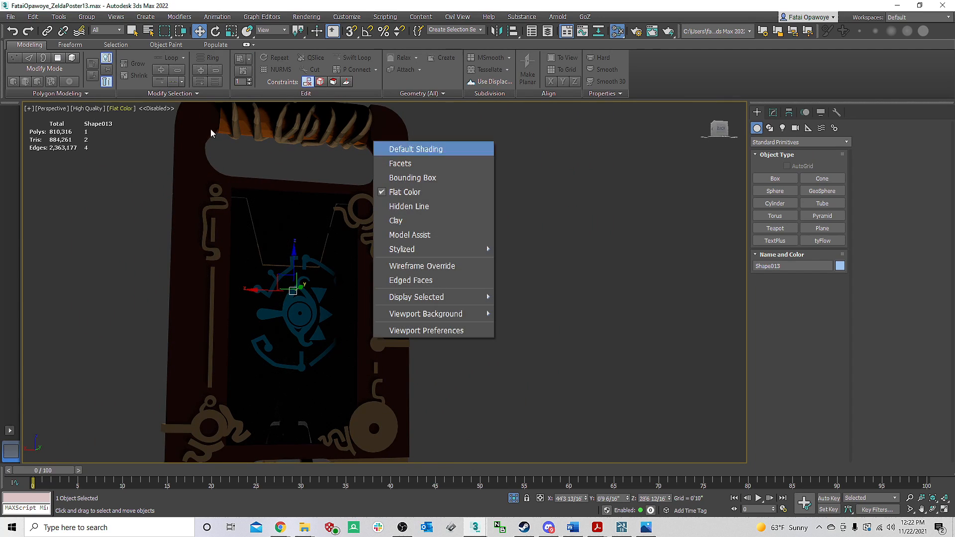
pyautogui.click(85, 114)
pyautogui.click(87, 108)
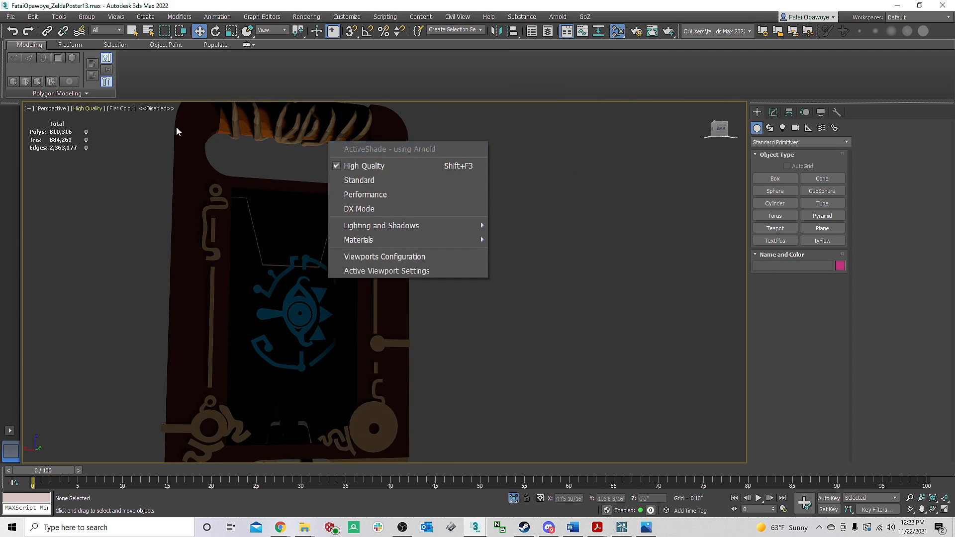
pyautogui.click(396, 178)
# Step: Set the viewport's visual style to Default Shading
pyautogui.keyDown('alt'); pyautogui.moveTo(283, 199); pyautogui.dragTo(358, 249, button='middle'); pyautogui.keyUp('alt')
pyautogui.moveTo(242, 213); pyautogui.dragTo(419, 269, button='middle')
pyautogui.click(330, 229)
pyautogui.moveTo(323, 213); pyautogui.dragTo(464, 202, button='middle')
pyautogui.click(113, 108)
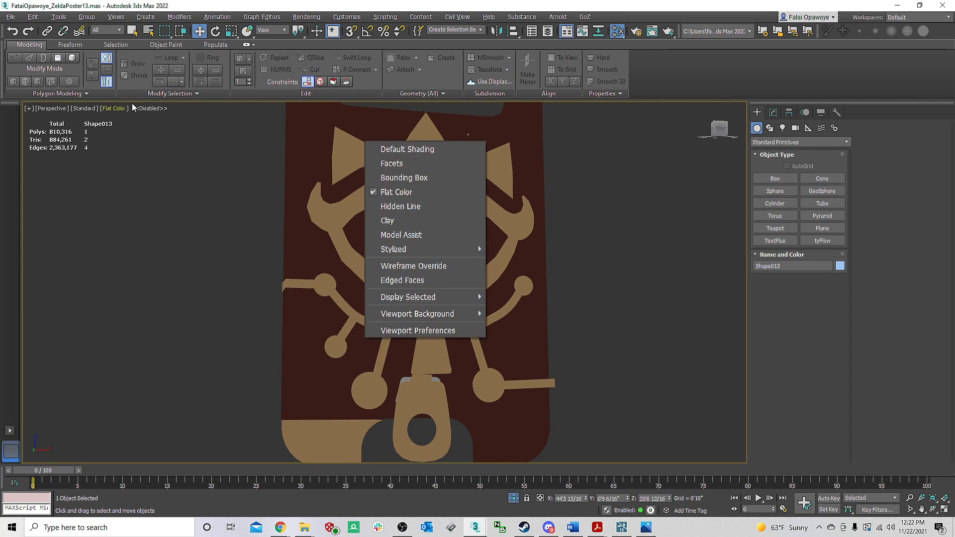
pyautogui.click(426, 148)
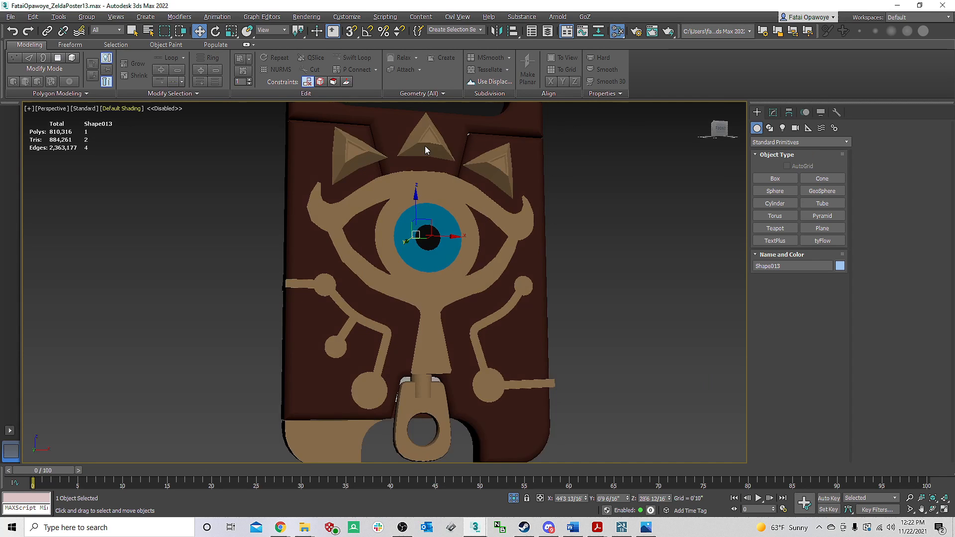
# Step: Move the flat screen panel about 1 5/16 inches along Y, outward toward the slate's back face
pyautogui.moveTo(432, 176)
pyautogui.keyDown('alt'); pyautogui.mouseDown(button='middle')
pyautogui.moveTo(405, 181)
pyautogui.moveTo(451, 193)
pyautogui.moveTo(602, 172)
pyautogui.moveTo(620, 181)
pyautogui.mouseUp(button='middle'); pyautogui.keyUp('alt')
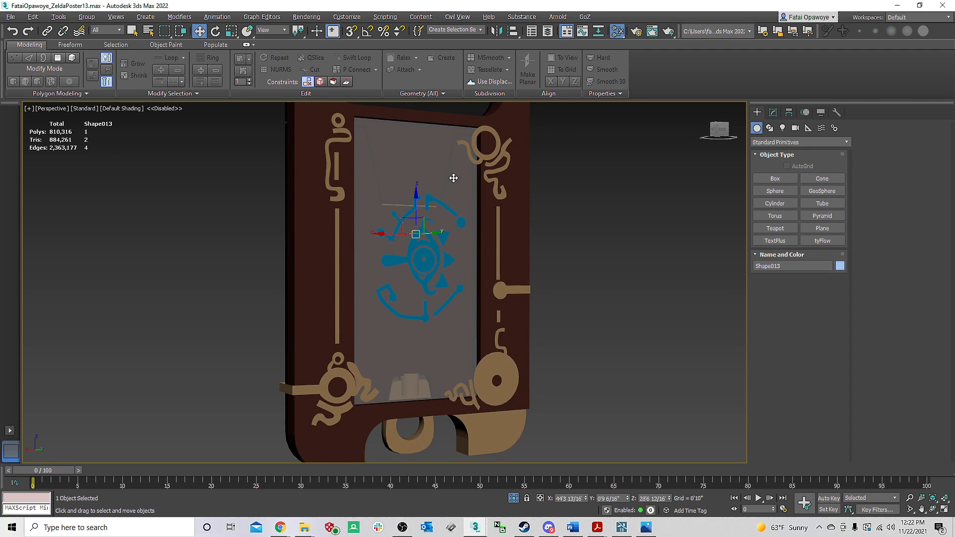
pyautogui.keyDown('alt'); pyautogui.moveTo(454, 179); pyautogui.dragTo(353, 325, button='middle'); pyautogui.keyUp('alt')
pyautogui.scroll(-3, 353, 324)
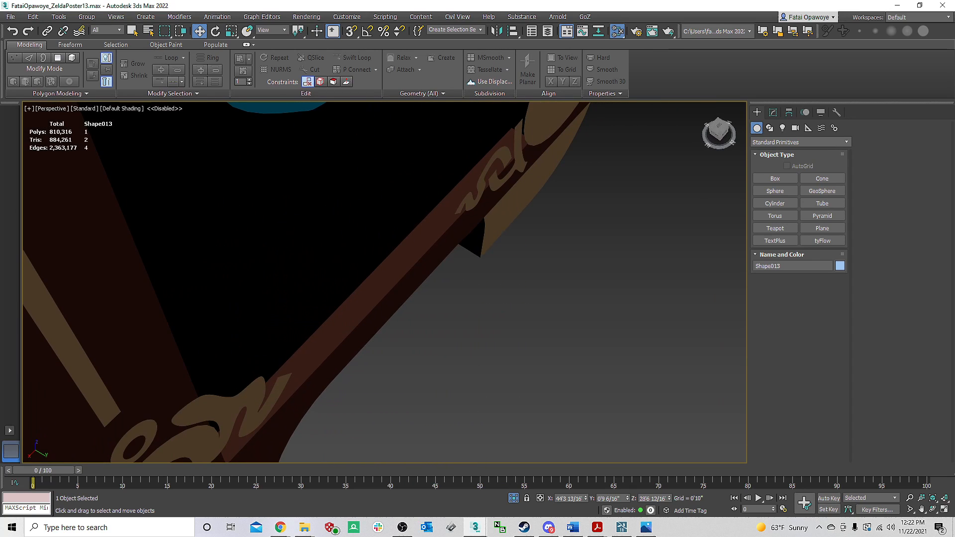
pyautogui.keyDown('alt'); pyautogui.moveTo(368, 230); pyautogui.dragTo(407, 209, button='middle'); pyautogui.keyUp('alt')
pyautogui.scroll(-5, 399, 322)
pyautogui.scroll(8, 403, 252)
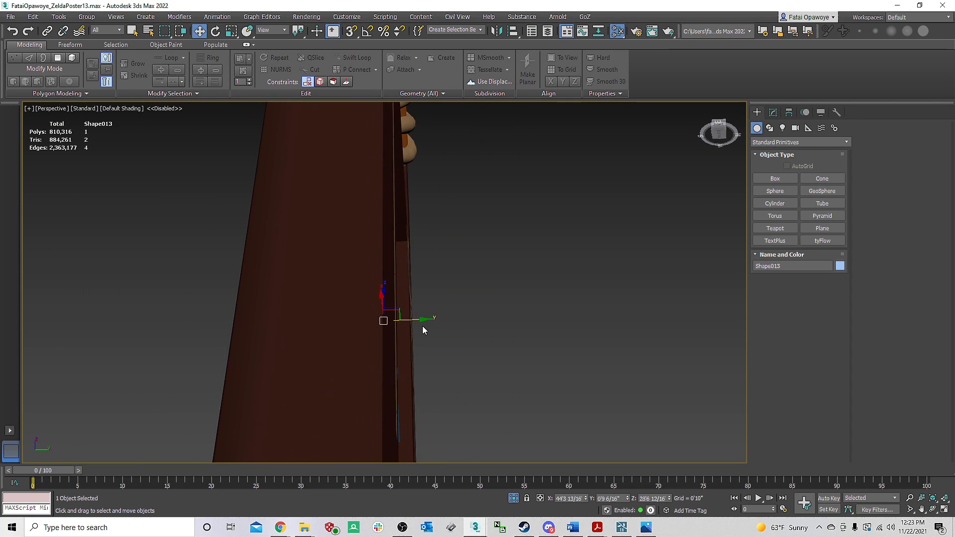
pyautogui.moveTo(413, 322); pyautogui.dragTo(429, 323)
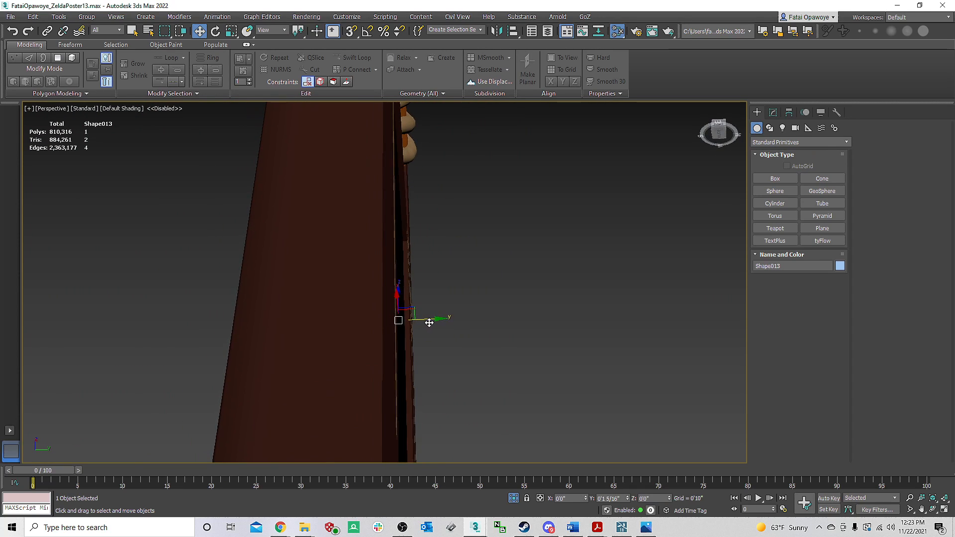
pyautogui.keyDown('alt'); pyautogui.moveTo(428, 251); pyautogui.dragTo(273, 196, button='middle'); pyautogui.keyUp('alt')
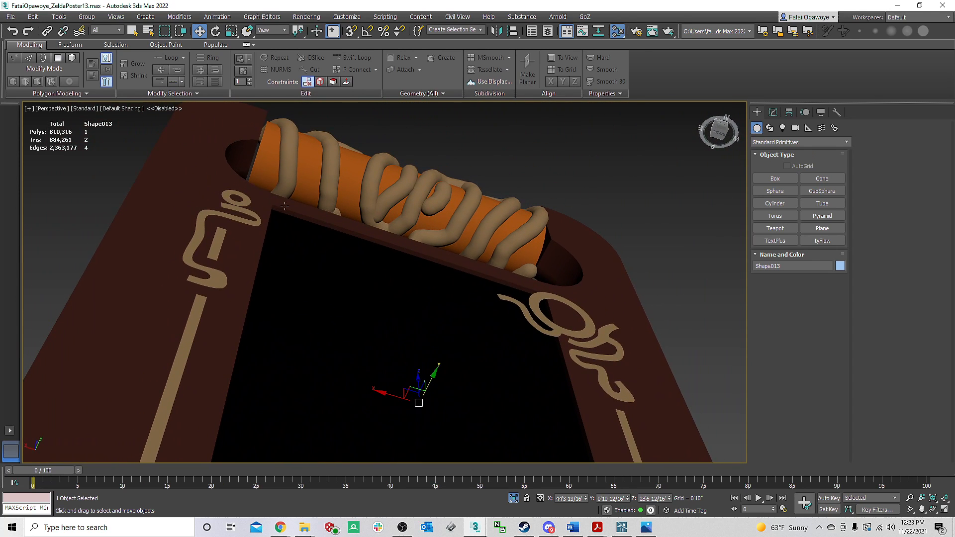
pyautogui.keyDown('alt'); pyautogui.moveTo(527, 426); pyautogui.dragTo(386, 296, button='middle'); pyautogui.keyUp('alt')
pyautogui.keyDown('alt'); pyautogui.moveTo(470, 258); pyautogui.dragTo(500, 249, button='middle'); pyautogui.keyUp('alt')
pyautogui.scroll(6, 380, 159)
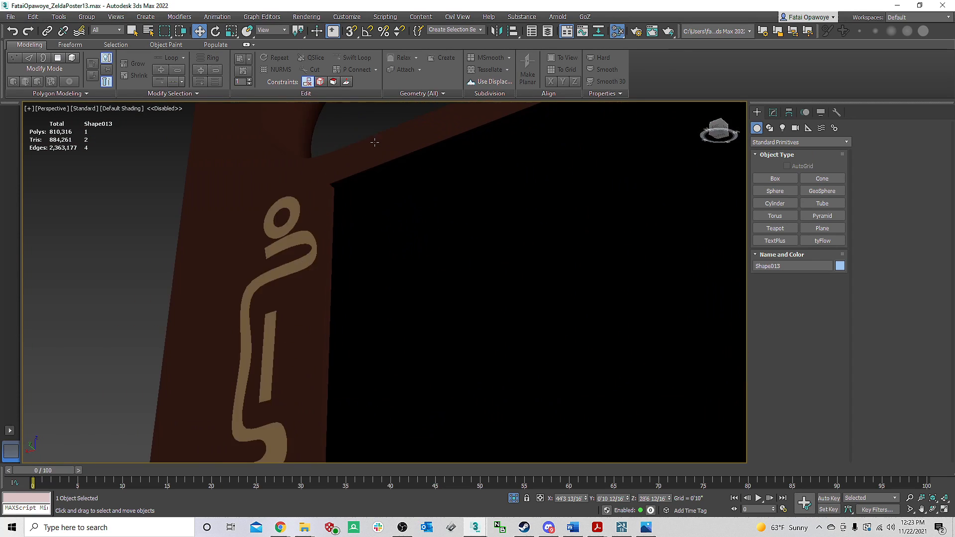
# Step: Select the blue emblem in wireframe and move it outward, in front of the black screen panel
pyautogui.moveTo(402, 175)
pyautogui.keyDown('alt'); pyautogui.mouseDown(button='middle')
pyautogui.moveTo(379, 170)
pyautogui.moveTo(478, 249)
pyautogui.moveTo(482, 288)
pyautogui.moveTo(463, 313)
pyautogui.moveTo(453, 279)
pyautogui.mouseUp(button='middle'); pyautogui.keyUp('alt')
pyautogui.scroll(-8, 352, 164)
pyautogui.press('F3')
pyautogui.scroll(6, 423, 288)
pyautogui.click(450, 272)
pyautogui.scroll(-4, 434, 299)
pyautogui.press('F3')
pyautogui.moveTo(478, 293); pyautogui.dragTo(503, 298)
pyautogui.keyDown('alt'); pyautogui.moveTo(504, 298); pyautogui.dragTo(463, 319, button='middle'); pyautogui.keyUp('alt')
# Step: Nudge the blue emblem slightly back toward the screen panel and clear the selection
pyautogui.scroll(5, 462, 319)
pyautogui.moveTo(432, 319); pyautogui.dragTo(424, 317)
pyautogui.scroll(-5, 424, 317)
pyautogui.keyDown('alt'); pyautogui.moveTo(383, 300); pyautogui.dragTo(348, 262, button='middle'); pyautogui.keyUp('alt')
pyautogui.click(664, 322)
pyautogui.scroll(-5, 408, 247)
pyautogui.moveTo(488, 251)
pyautogui.keyDown('alt'); pyautogui.mouseDown(button='middle')
pyautogui.moveTo(535, 258)
pyautogui.moveTo(573, 292)
pyautogui.moveTo(535, 328)
pyautogui.moveTo(578, 278)
pyautogui.moveTo(484, 263)
pyautogui.mouseUp(button='middle'); pyautogui.keyUp('alt')
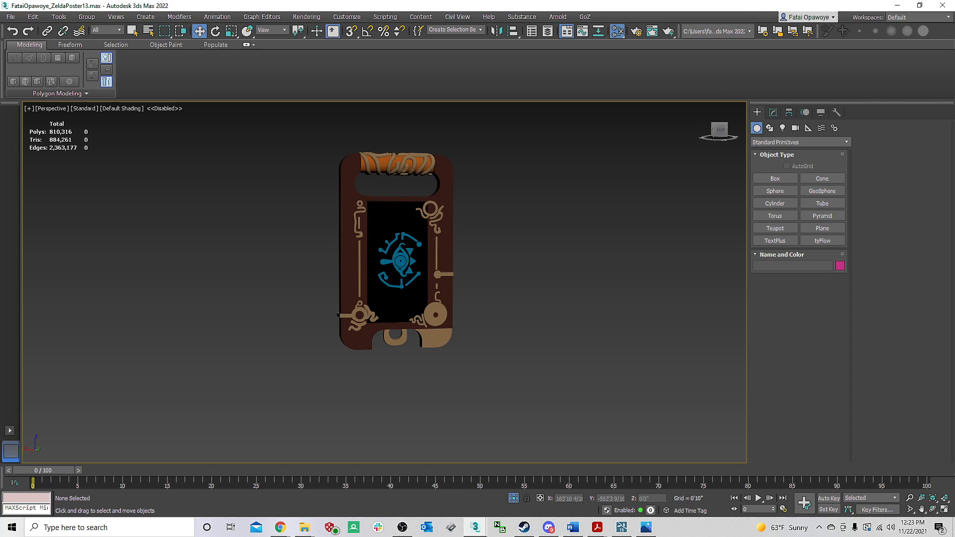
# Step: Open the Slate Material Editor, select the screen panel and duplicate the blue physical material in View2
pyautogui.moveTo(0, 185); pyautogui.dragTo(655, 274)
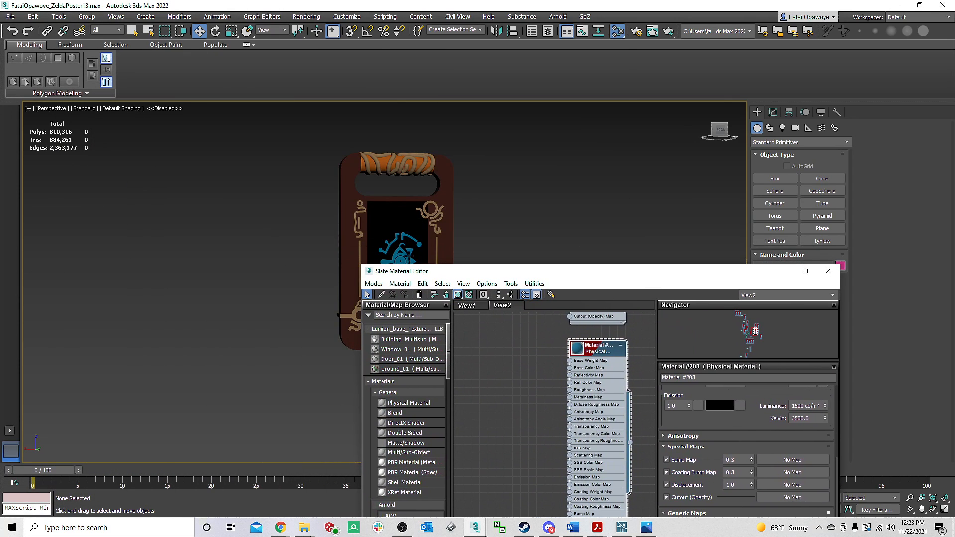
pyautogui.click(409, 253)
pyautogui.scroll(2, 538, 358)
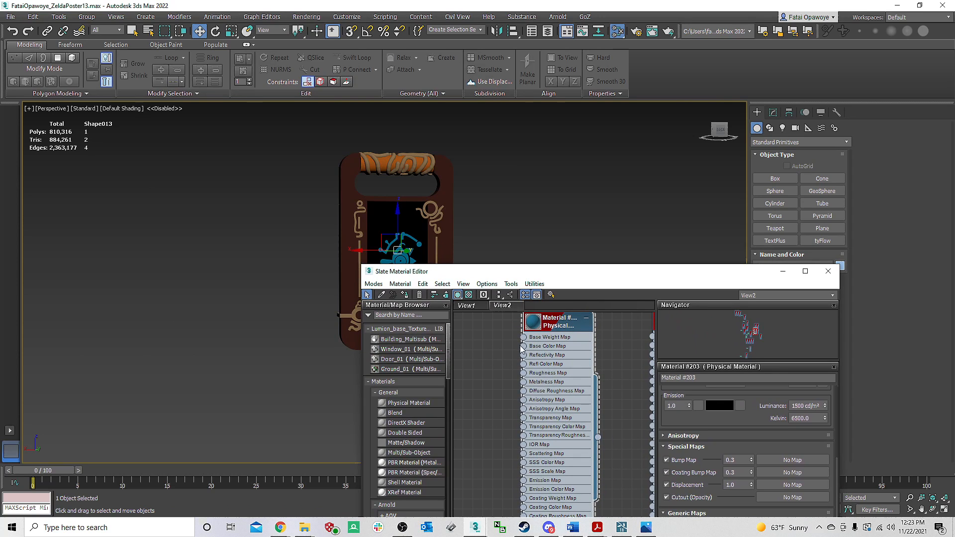
pyautogui.scroll(-2, 594, 368)
pyautogui.keyDown('shift'); pyautogui.moveTo(603, 385); pyautogui.dragTo(532, 387); pyautogui.keyUp('shift')
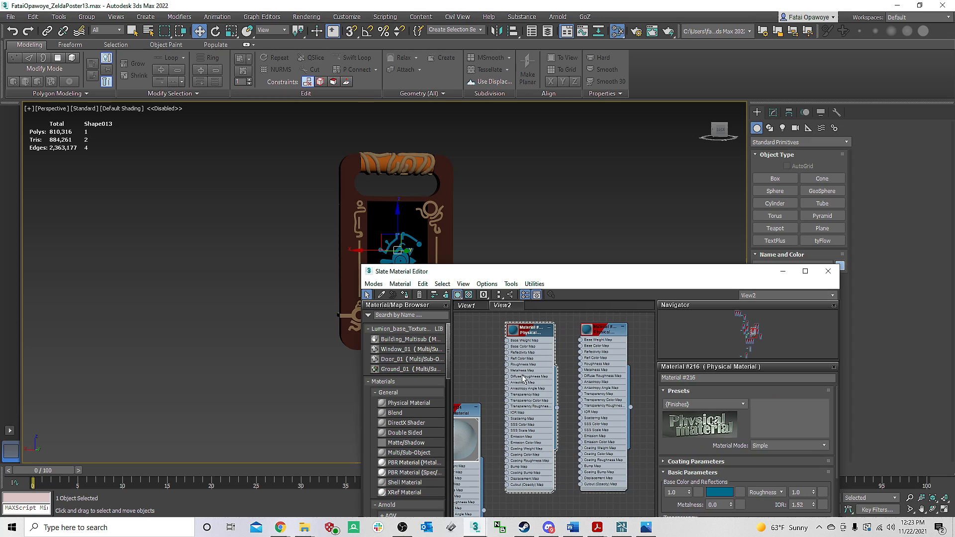
# Step: Rename the duplicated blue physical material as Glow_blue
pyautogui.click(614, 368)
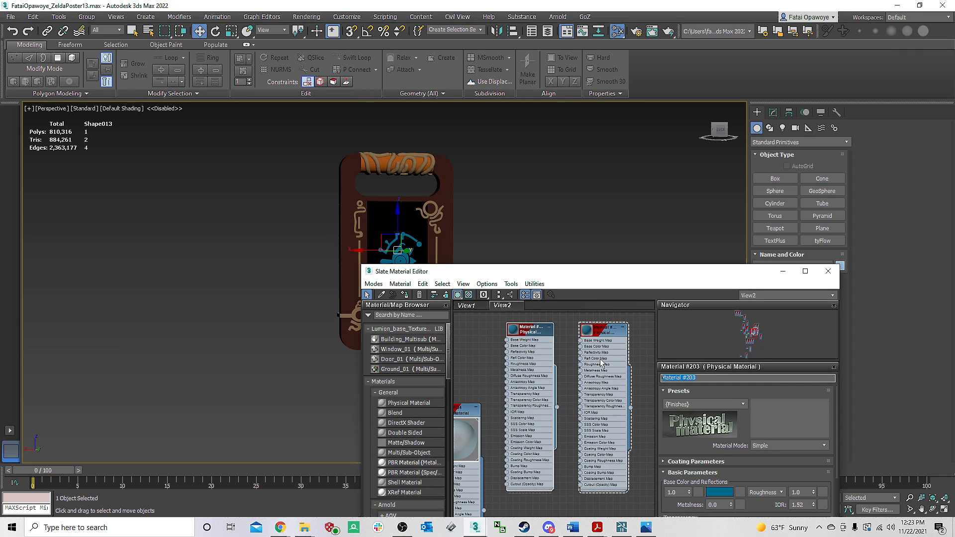
pyautogui.click(545, 349)
pyautogui.click(703, 379)
pyautogui.write('Glow_blue')
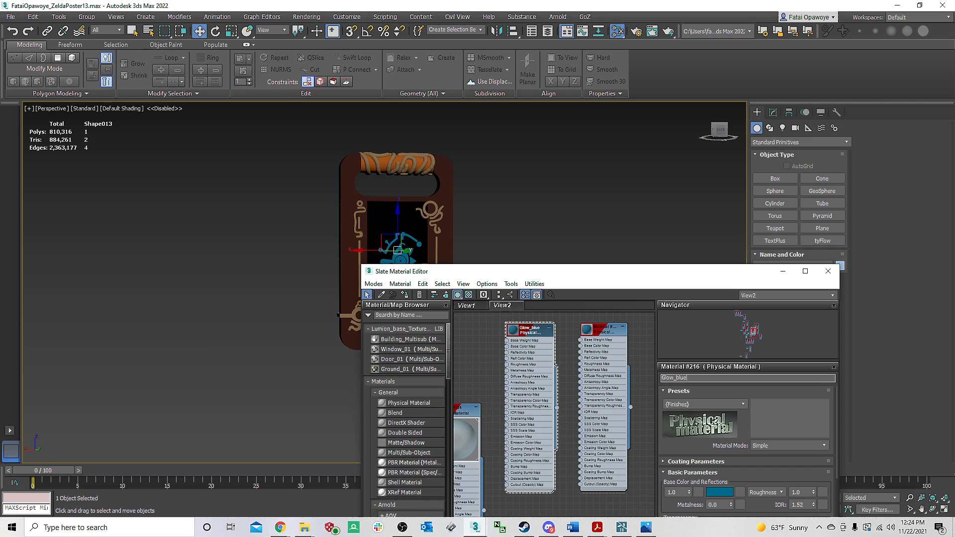
# Step: Set the emission color of the Glow_blue material by sampling the blue of the back-side emblem
pyautogui.scroll(-4, 696, 437)
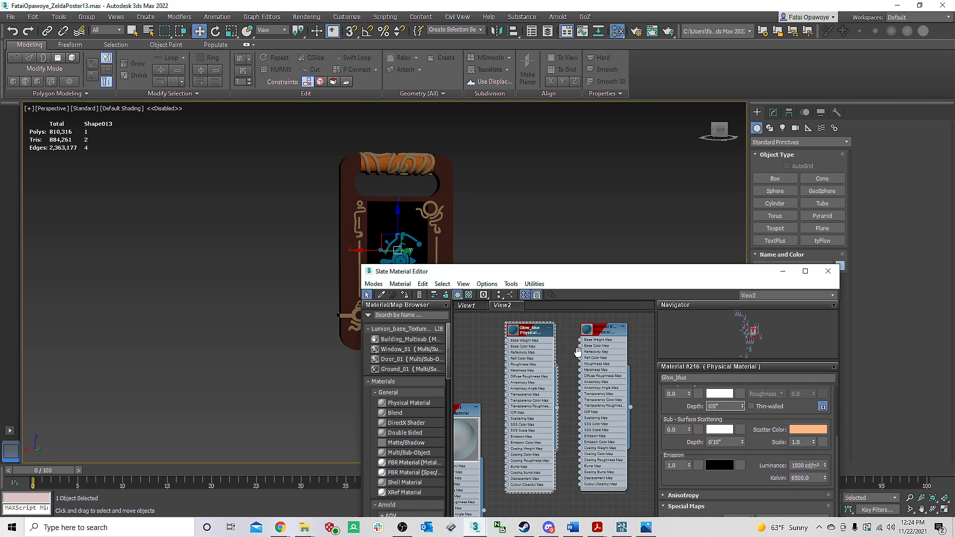
pyautogui.moveTo(573, 349); pyautogui.dragTo(575, 414, button='middle')
pyautogui.moveTo(573, 412); pyautogui.dragTo(553, 309)
pyautogui.moveTo(553, 337); pyautogui.dragTo(587, 437, button='middle')
pyautogui.moveTo(587, 436); pyautogui.dragTo(575, 365)
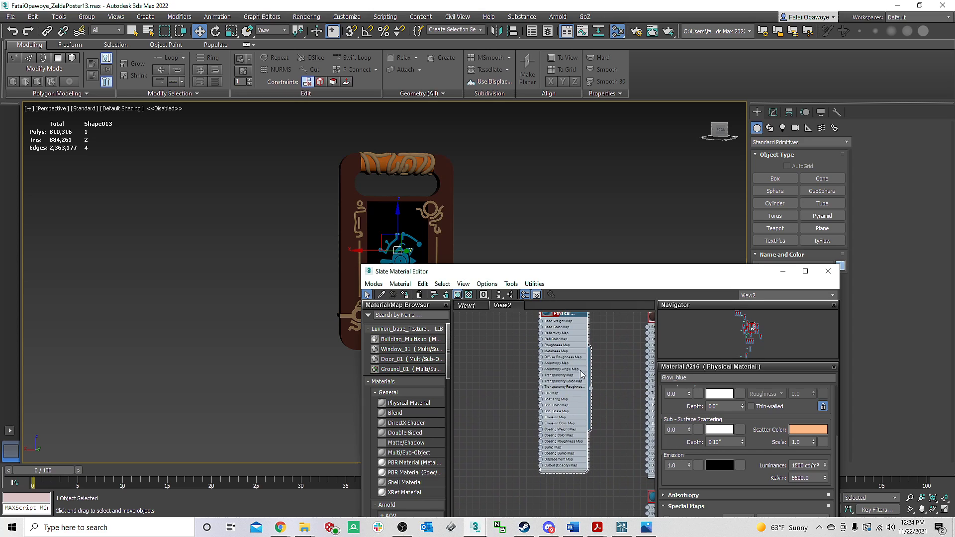
pyautogui.scroll(-3, 702, 433)
pyautogui.scroll(4, 691, 436)
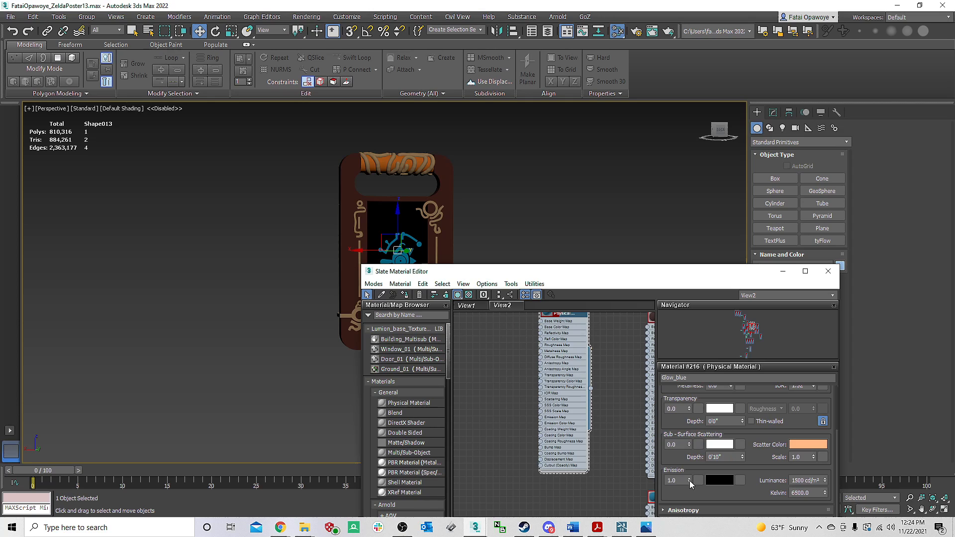
pyautogui.click(721, 481)
pyautogui.moveTo(347, 108); pyautogui.dragTo(353, 107)
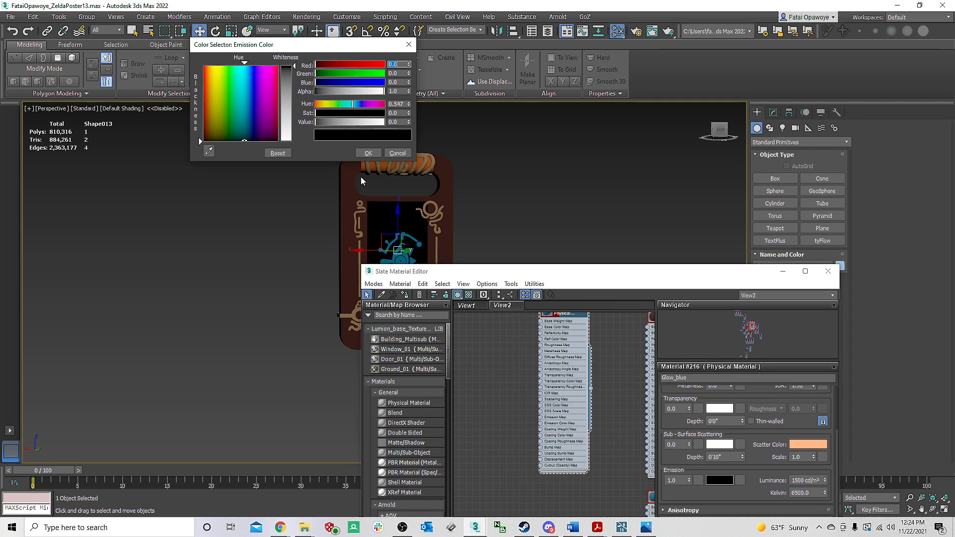
pyautogui.click(209, 151)
pyautogui.scroll(5, 411, 253)
pyautogui.click(395, 231)
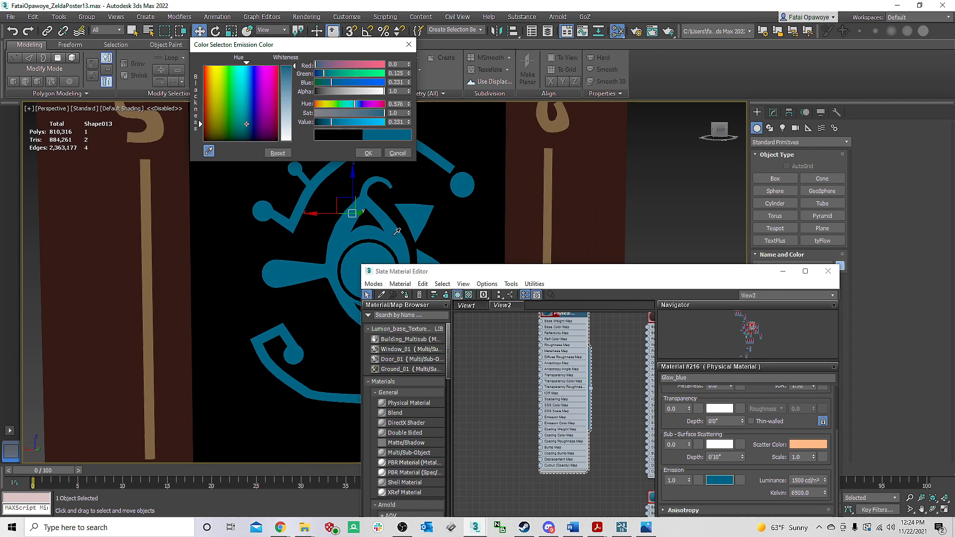
pyautogui.click(368, 154)
# Step: Select the eye of the back-side emblem and apply the Glow_blue material to the emblem
pyautogui.moveTo(552, 373); pyautogui.dragTo(540, 422, button='middle')
pyautogui.scroll(1, 534, 371)
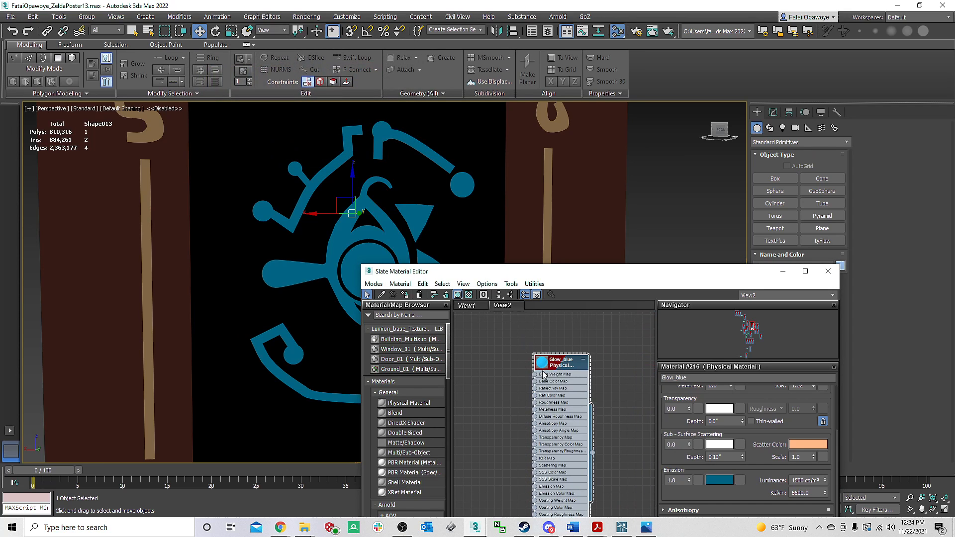
pyautogui.click(387, 238)
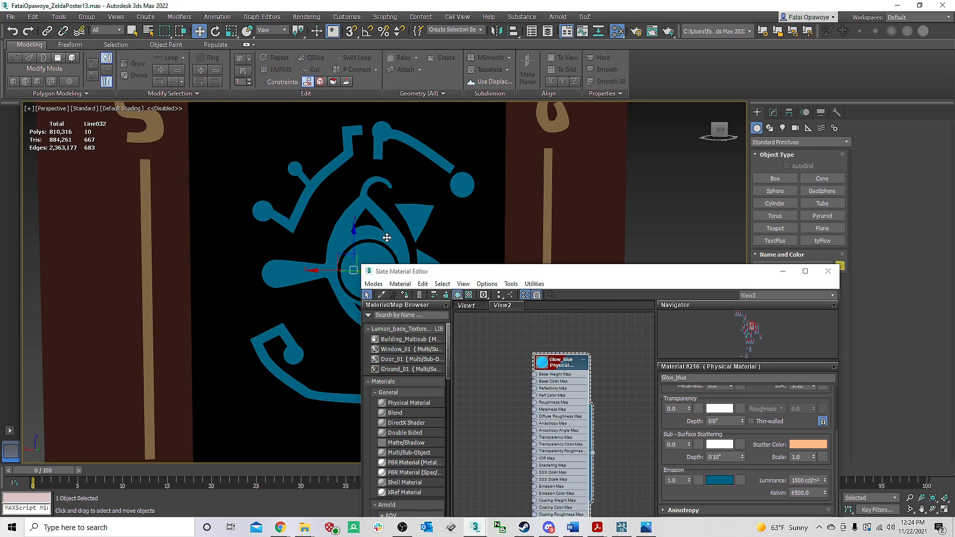
pyautogui.scroll(-5, 348, 234)
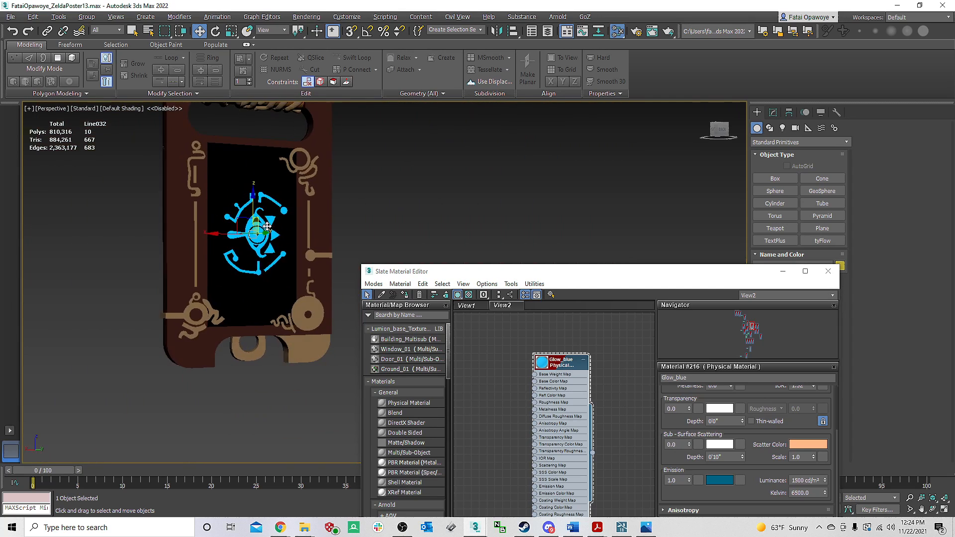
pyautogui.press('z')
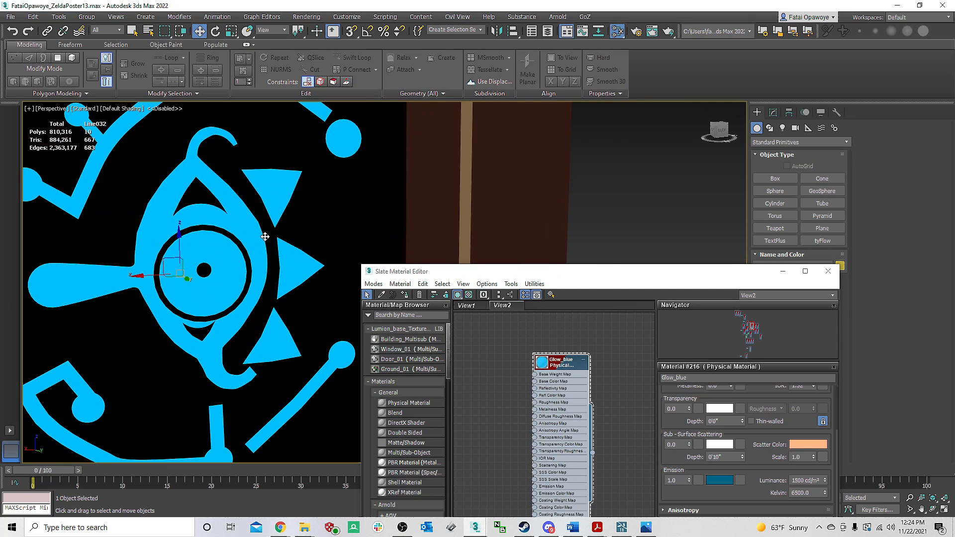
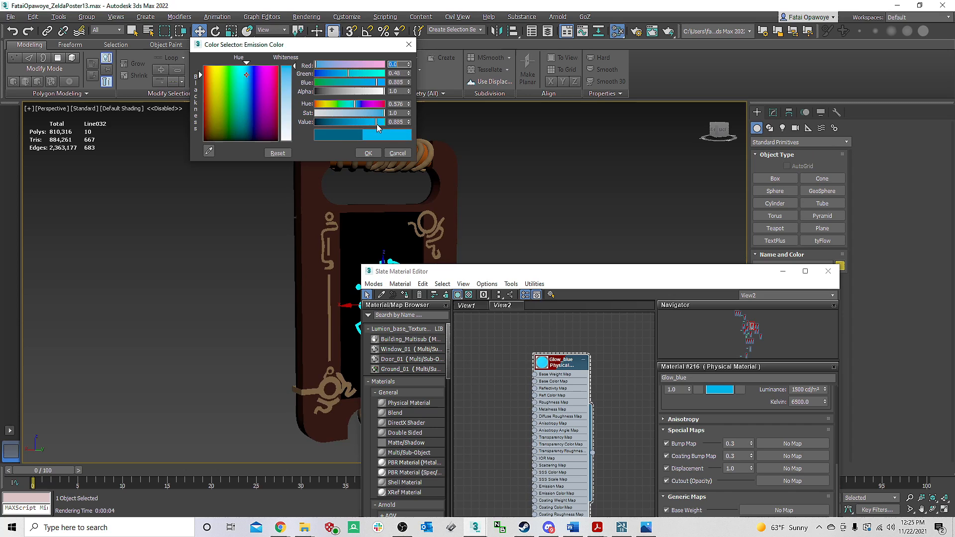
# Step: Brighten Glow_blue's emission color to a value of 0.885 and move the Slate Material Editor clear of the model
pyautogui.click(367, 153)
pyautogui.moveTo(670, 278); pyautogui.dragTo(852, 147)
# Step: Select the tan eye ornament on the slate's front and display edged faces to inspect its geometry
pyautogui.keyDown('alt'); pyautogui.moveTo(411, 238); pyautogui.dragTo(331, 205, button='middle'); pyautogui.keyUp('alt')
pyautogui.scroll(4, 375, 282)
pyautogui.scroll(2, 375, 281)
pyautogui.scroll(-6, 375, 281)
pyautogui.scroll(4, 332, 205)
pyautogui.scroll(-4, 332, 205)
pyautogui.click(332, 210)
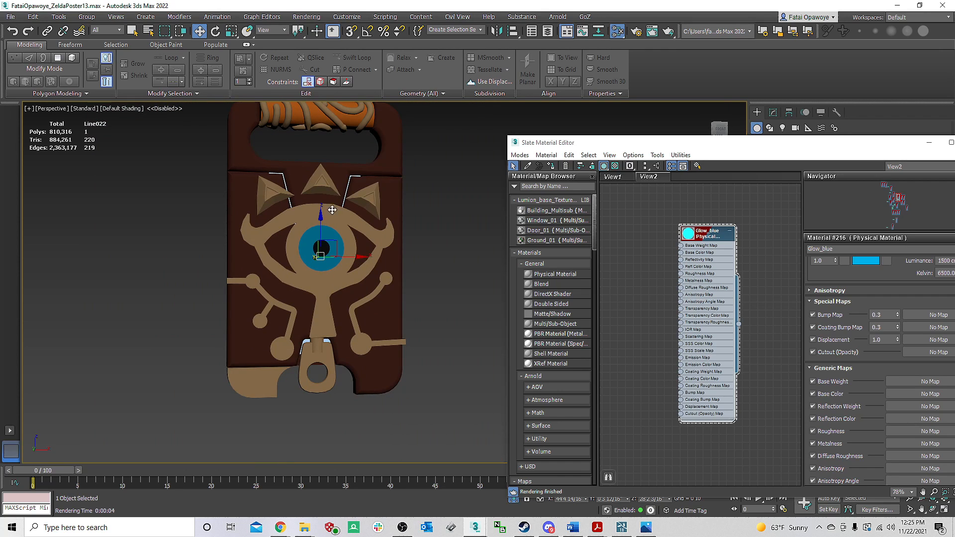
pyautogui.press('F4')
pyautogui.scroll(5, 334, 219)
pyautogui.scroll(-3, 334, 222)
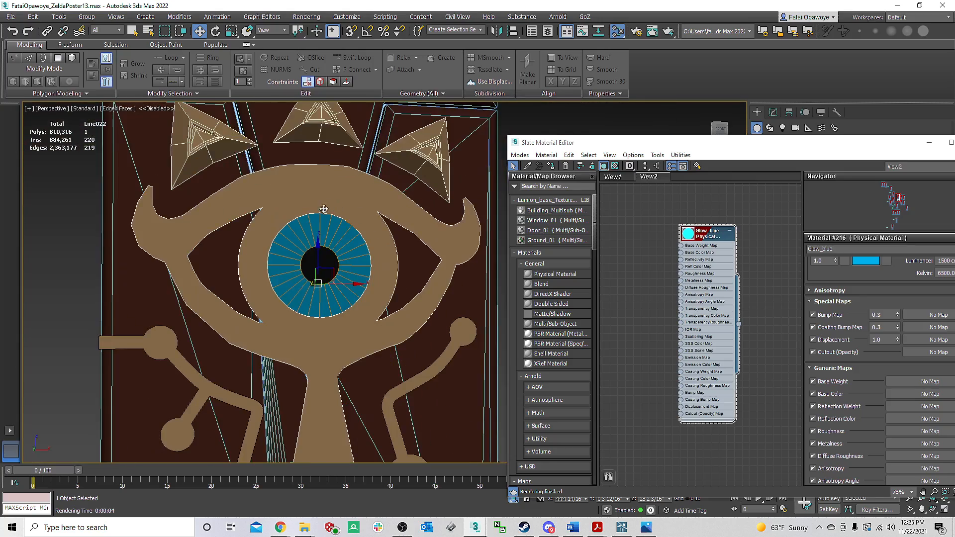
pyautogui.scroll(2, 342, 217)
pyautogui.keyDown('alt'); pyautogui.moveTo(342, 216); pyautogui.dragTo(491, 194, button='middle'); pyautogui.keyUp('alt')
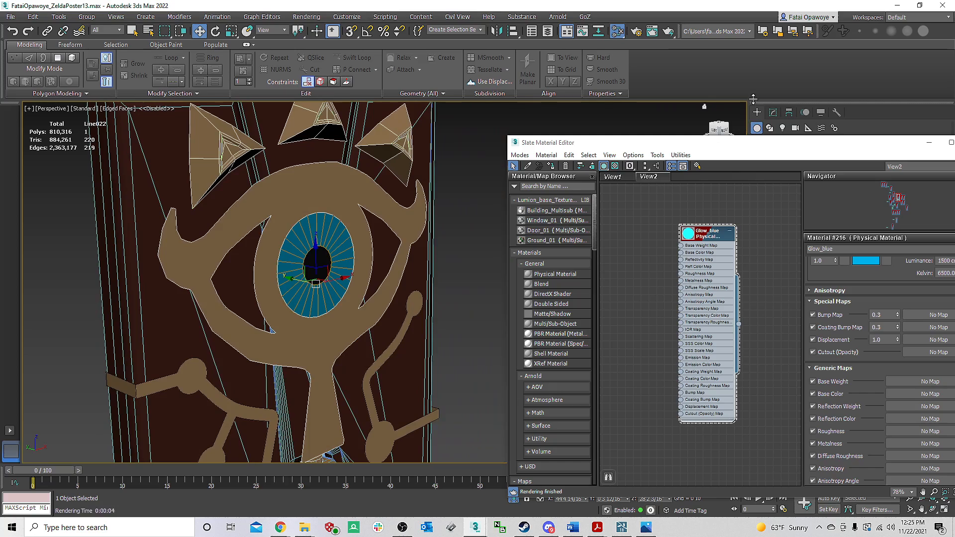
# Step: Minimize the Slate Material Editor and show the modifier settings of the tan eye ornament
pyautogui.moveTo(809, 147); pyautogui.dragTo(668, 149)
pyautogui.click(787, 148)
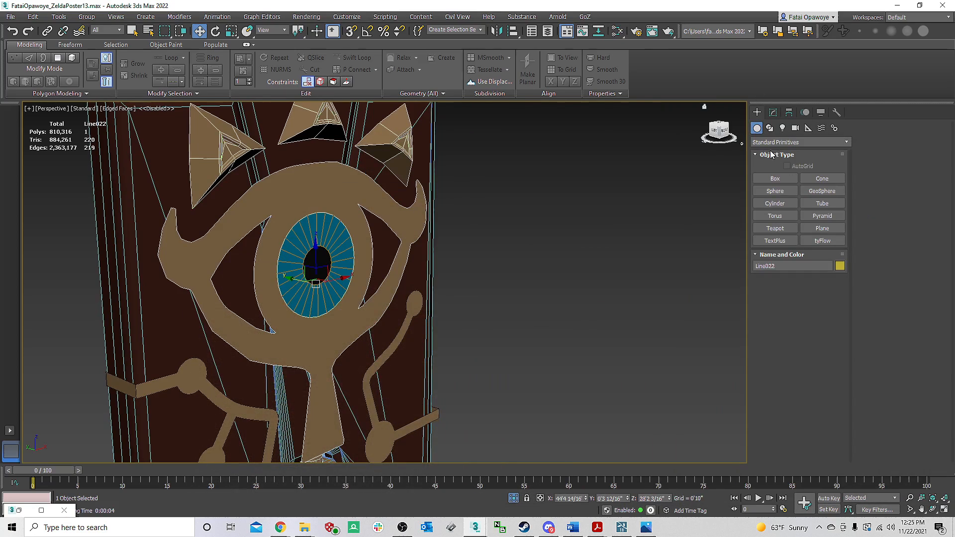
pyautogui.moveTo(442, 260); pyautogui.dragTo(535, 231, button='middle')
pyautogui.click(774, 112)
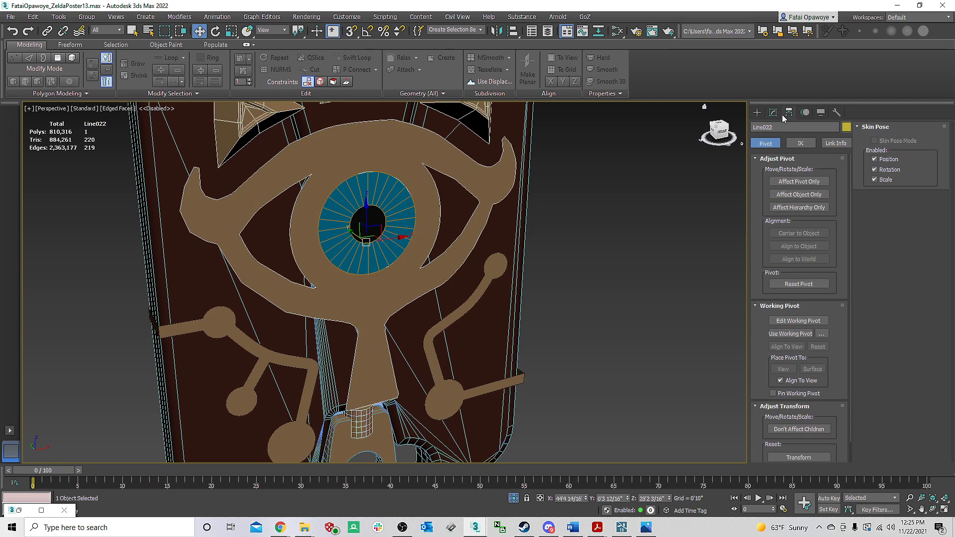
pyautogui.click(783, 141)
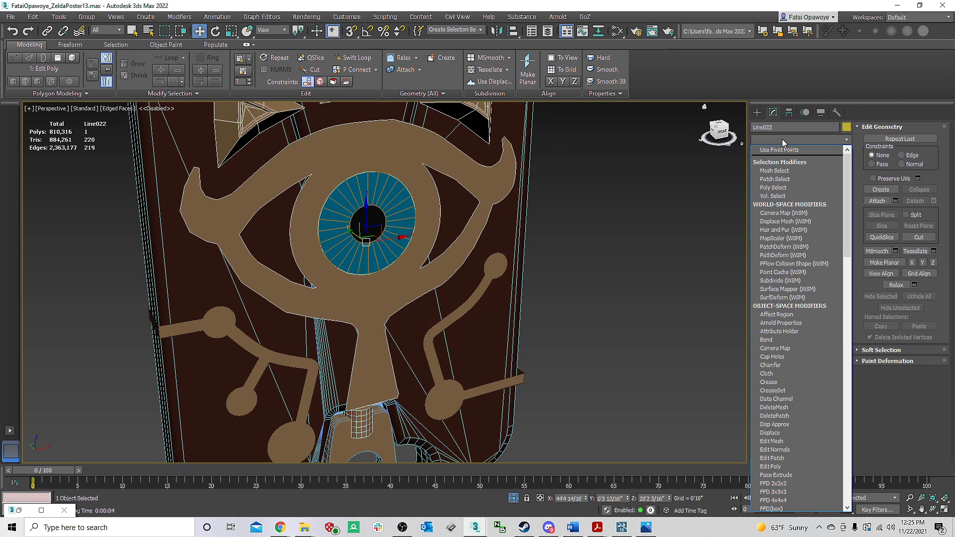
pyautogui.press('b')
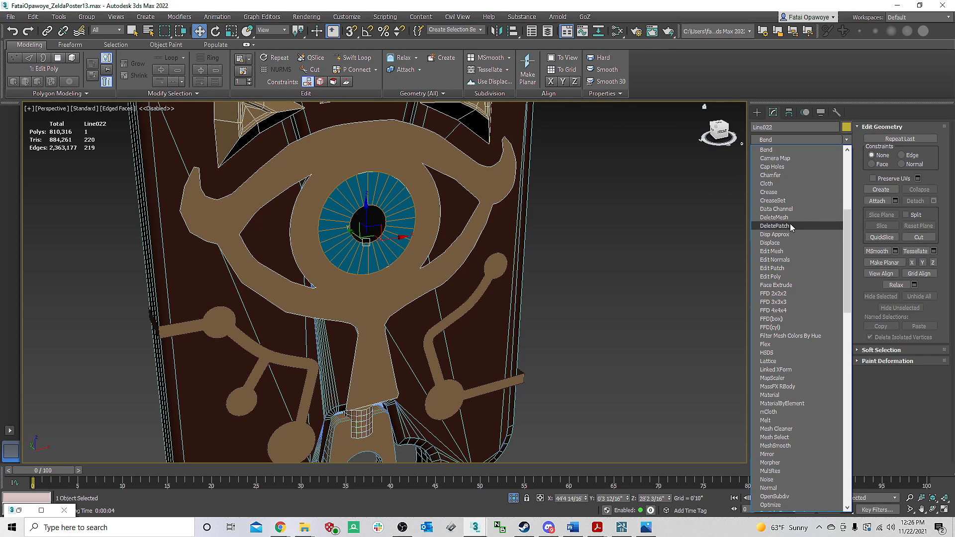
pyautogui.click(685, 222)
# Step: Select the eye ornament's front polygon and bevel it to a height of 0'0 10/16"
pyautogui.click(809, 324)
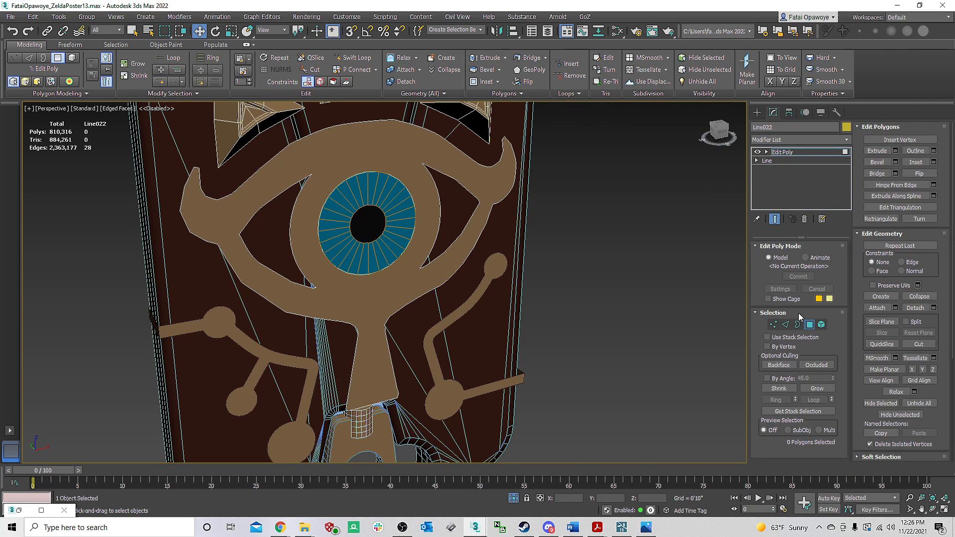
pyautogui.click(896, 162)
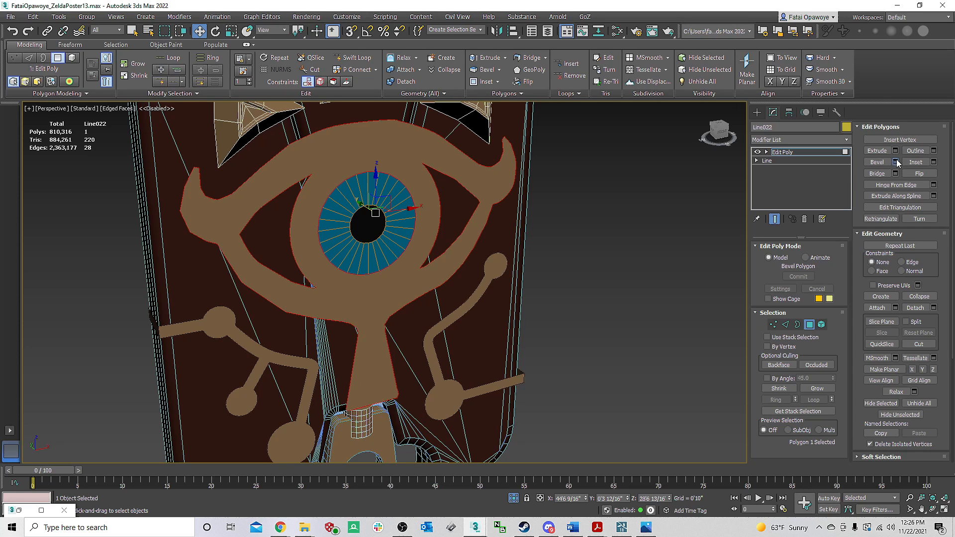
pyautogui.keyDown('alt'); pyautogui.moveTo(522, 261); pyautogui.dragTo(605, 274, button='middle'); pyautogui.keyUp('alt')
pyautogui.scroll(5, 492, 255)
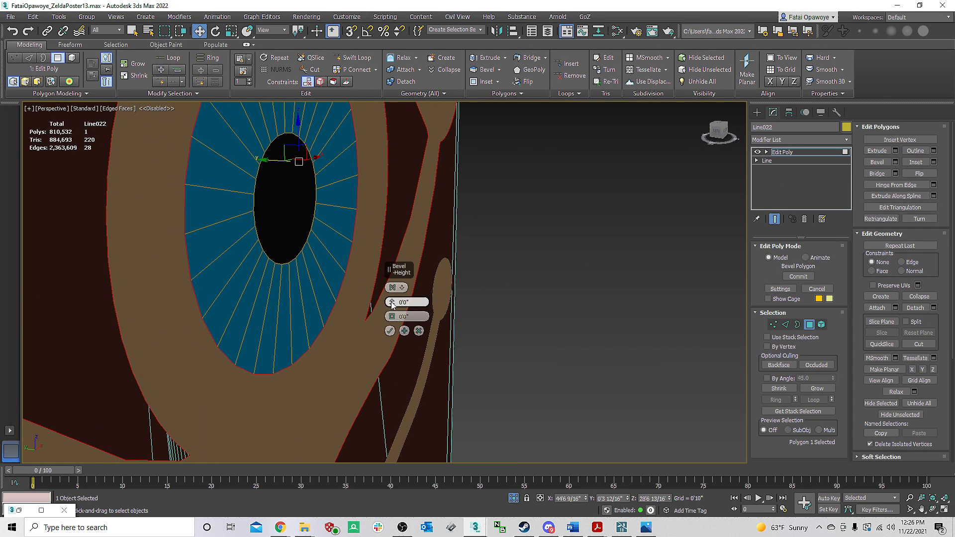
pyautogui.moveTo(392, 304); pyautogui.dragTo(396, 297)
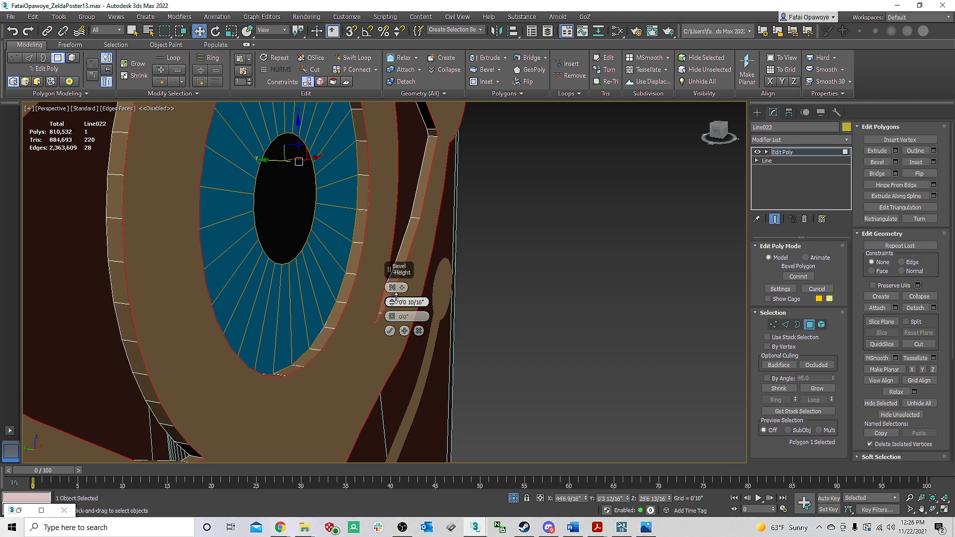
# Step: Check the eye ornament's bevel from the side and fine-tune its height
pyautogui.scroll(-6, 507, 264)
pyautogui.keyDown('alt'); pyautogui.moveTo(507, 264); pyautogui.dragTo(404, 244, button='middle'); pyautogui.keyUp('alt')
pyautogui.scroll(4, 509, 230)
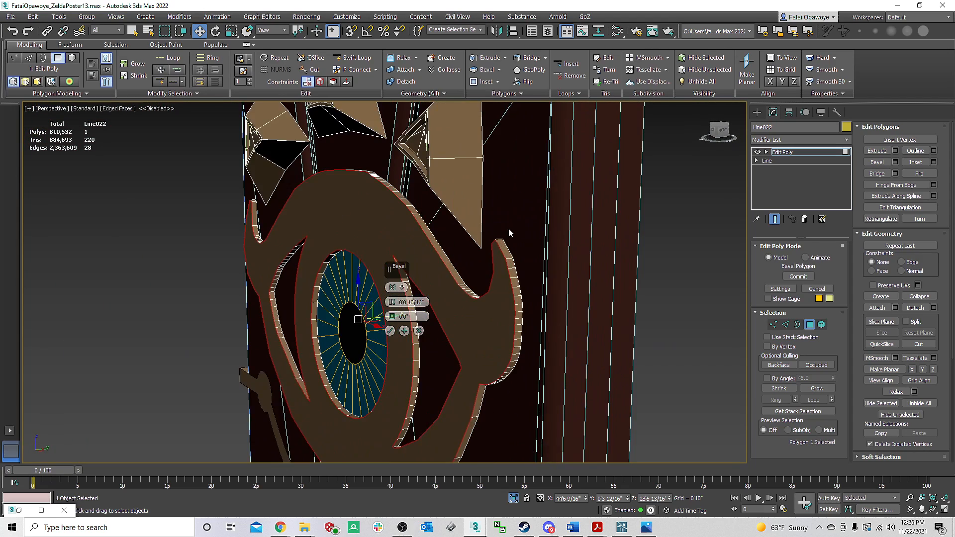
pyautogui.moveTo(509, 227)
pyautogui.keyDown('alt'); pyautogui.mouseDown(button='middle')
pyautogui.moveTo(462, 234)
pyautogui.moveTo(515, 228)
pyautogui.mouseUp(button='middle'); pyautogui.keyUp('alt')
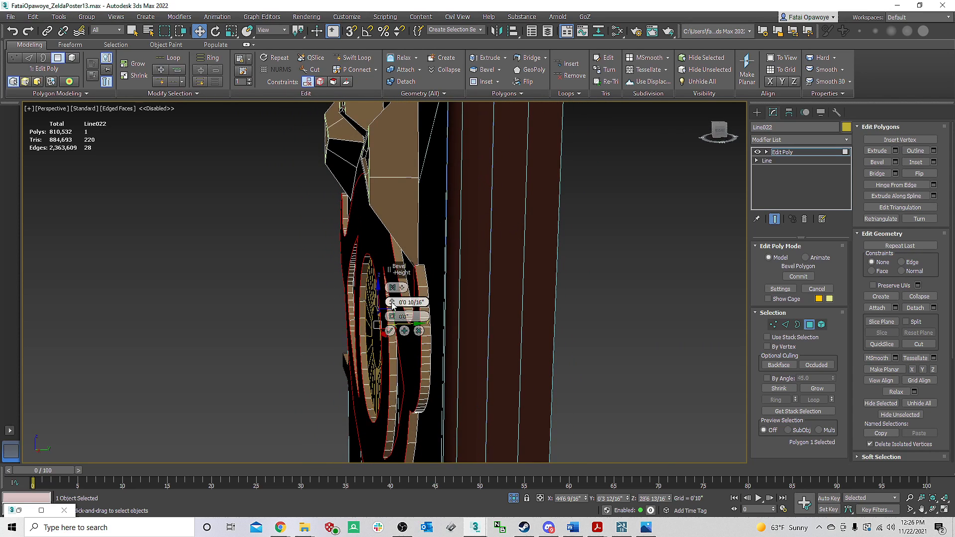
pyautogui.moveTo(392, 301); pyautogui.dragTo(394, 298)
# Step: Add an edge across the left horn of the eye ornament to divide its front face
pyautogui.keyDown('alt'); pyautogui.moveTo(303, 263); pyautogui.dragTo(342, 251, button='middle'); pyautogui.keyUp('alt')
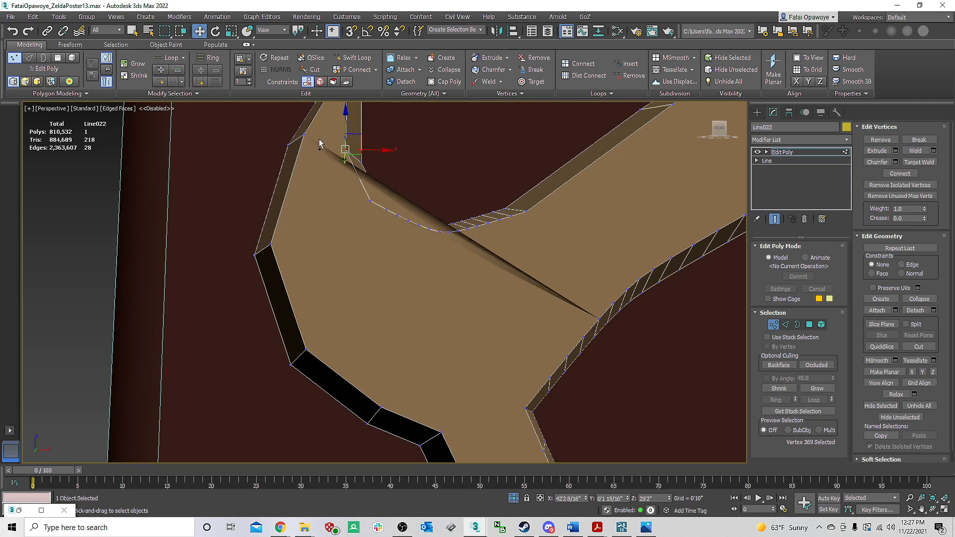
pyautogui.rightClick(321, 150)
pyautogui.click(307, 186)
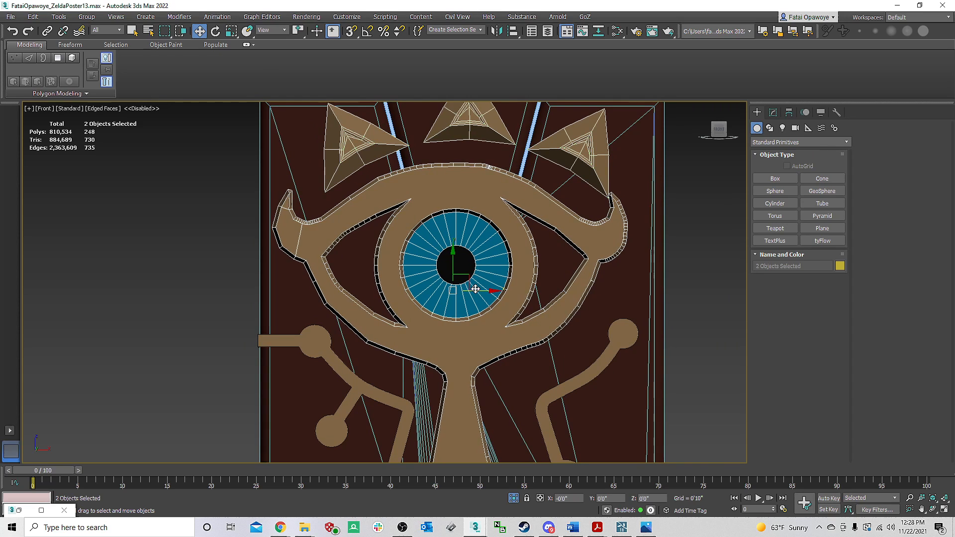
# Step: Add a shared Edit Poly modifier to the selected eye ornament and blue iris, and select a radial edge at the iris's upper side
pyautogui.scroll(-3, 480, 273)
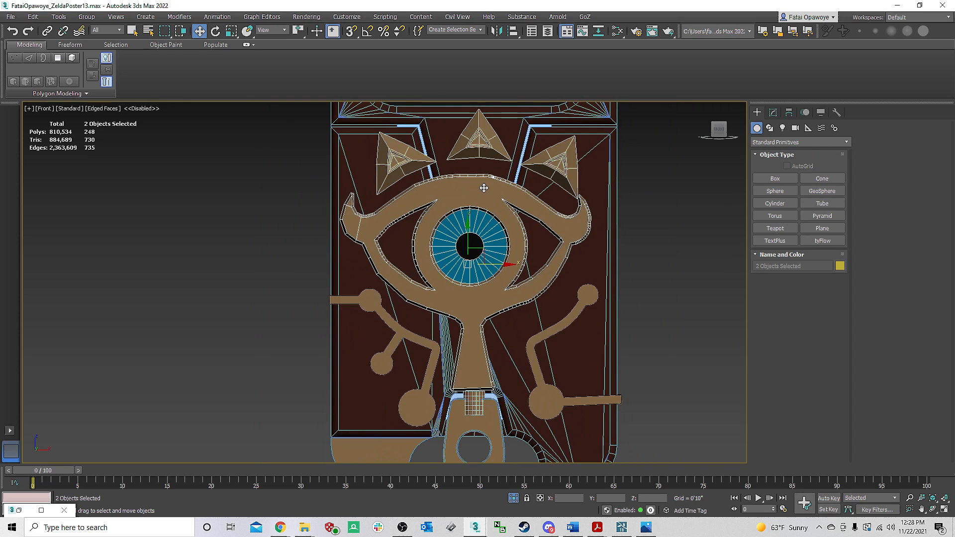
pyautogui.scroll(4, 507, 214)
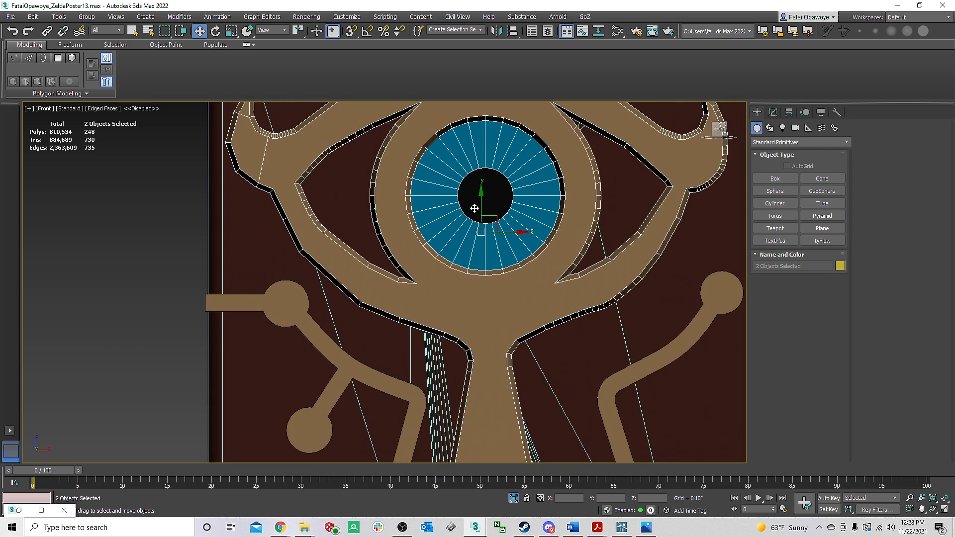
pyautogui.click(773, 113)
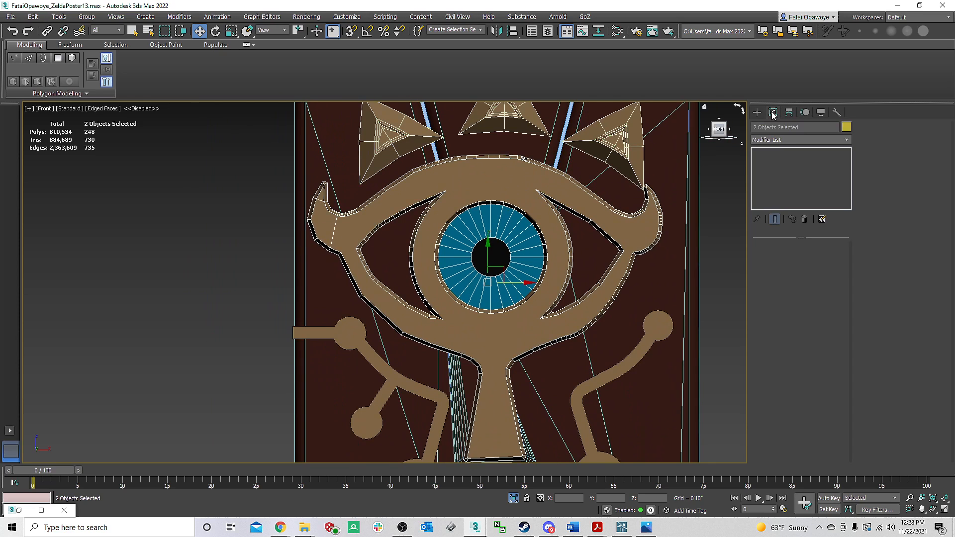
pyautogui.click(792, 138)
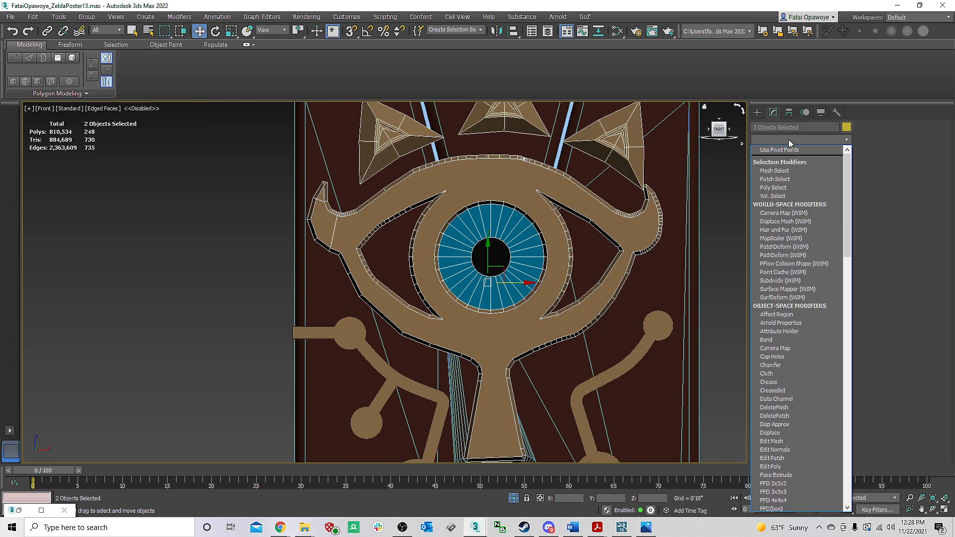
pyautogui.write('esh')
pyautogui.click(774, 175)
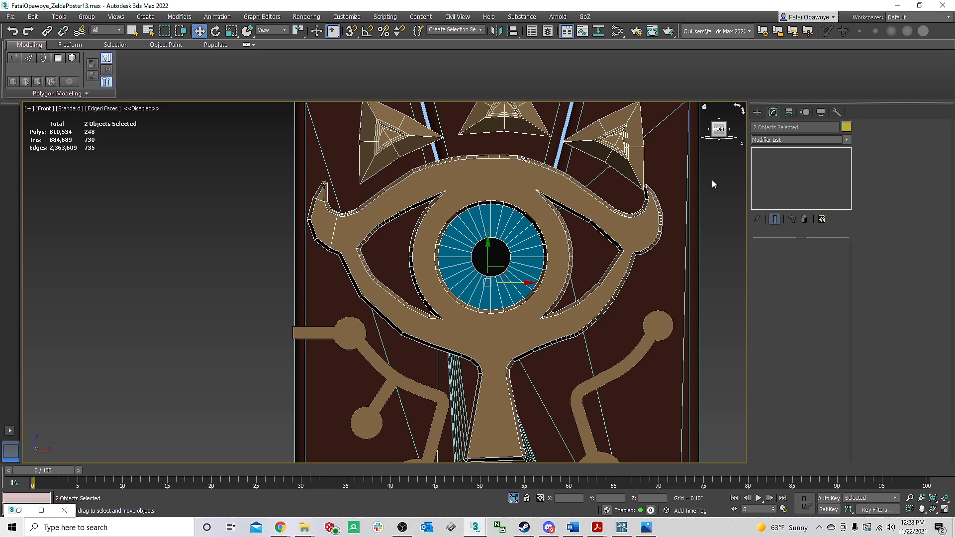
pyautogui.scroll(2, 489, 220)
pyautogui.click(489, 220)
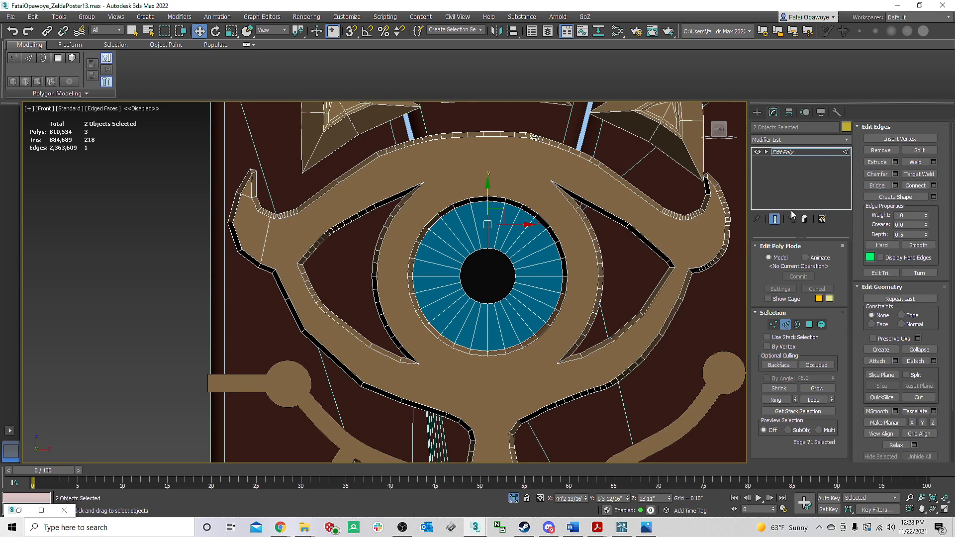
pyautogui.click(817, 138)
pyautogui.write('st')
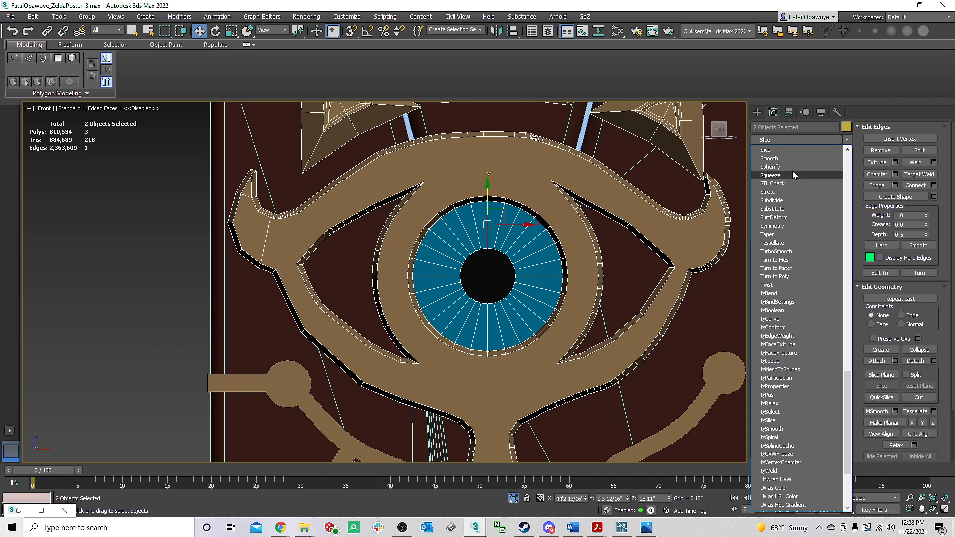
pyautogui.press('s')
pyautogui.press('s')
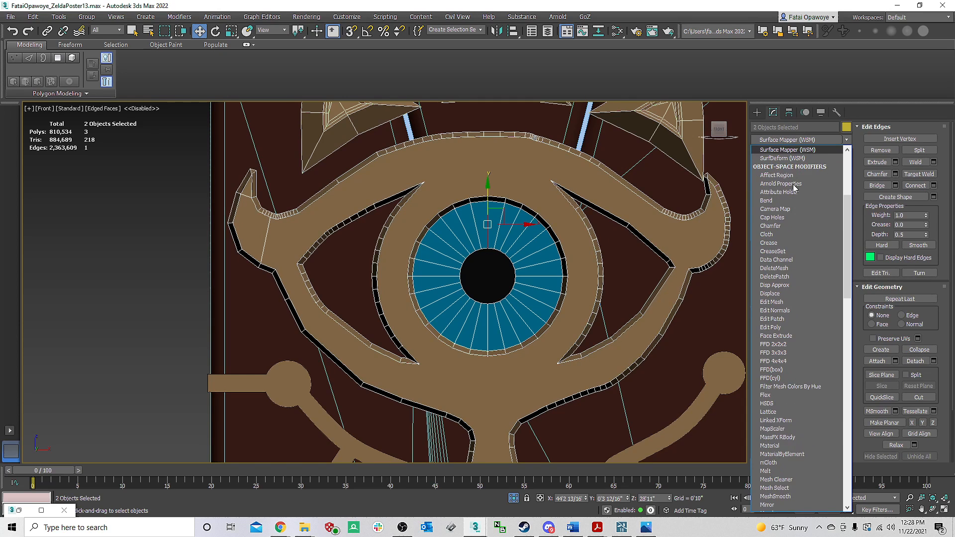
pyautogui.press('s')
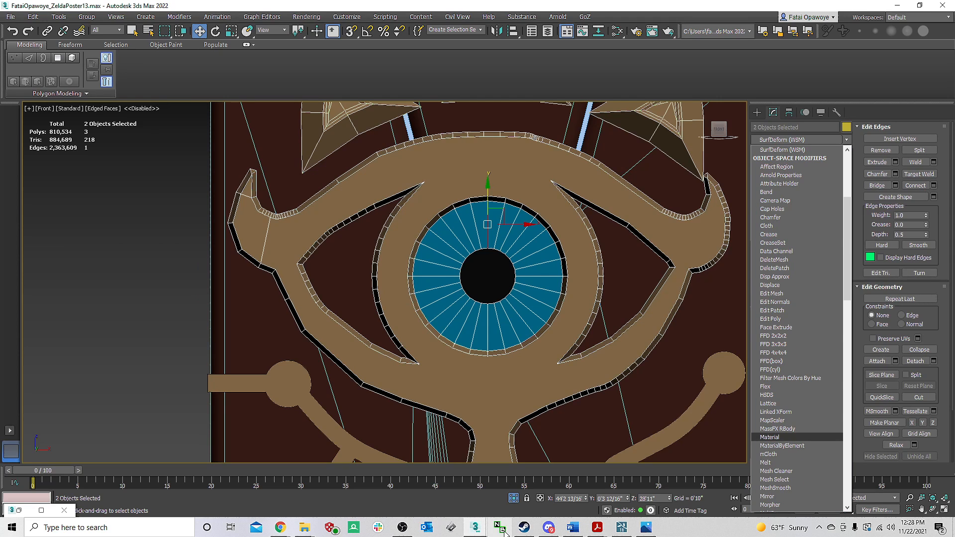
pyautogui.press('Escape')
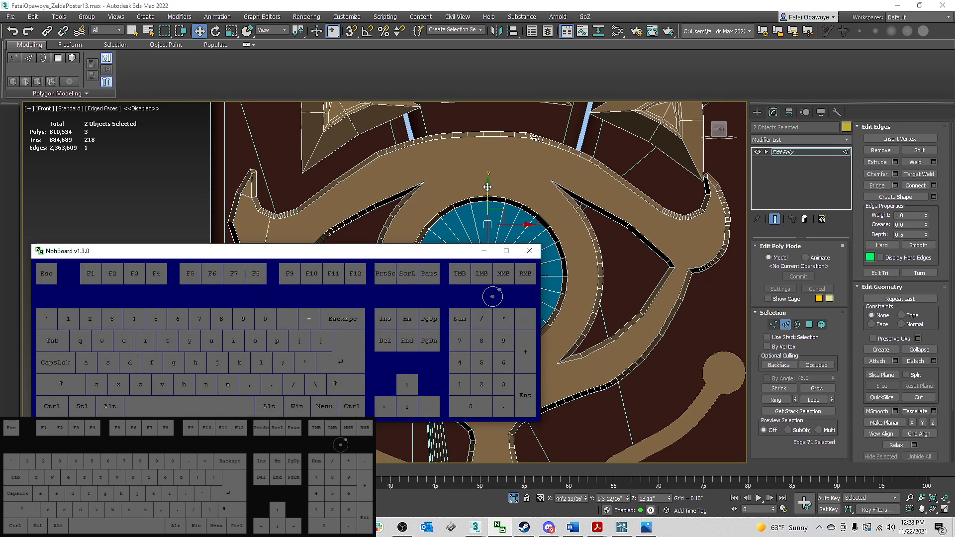
# Step: Add a Symmetry modifier to the eye ornament and iris, with X as the mirror axis
pyautogui.moveTo(525, 196); pyautogui.dragTo(481, 197, button='middle')
pyautogui.click(800, 140)
pyautogui.write('sy')
pyautogui.press('Return')
pyautogui.click(777, 302)
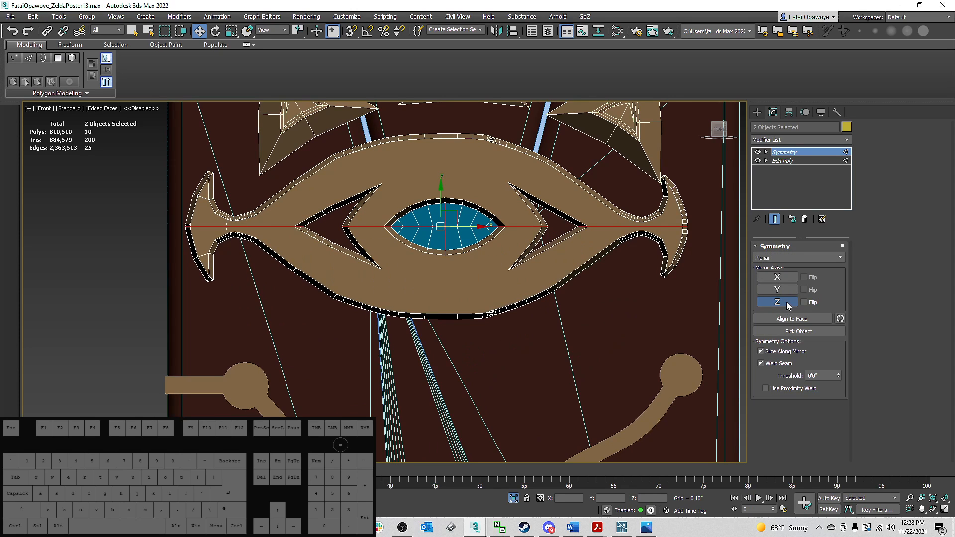
pyautogui.click(762, 291)
pyautogui.click(777, 302)
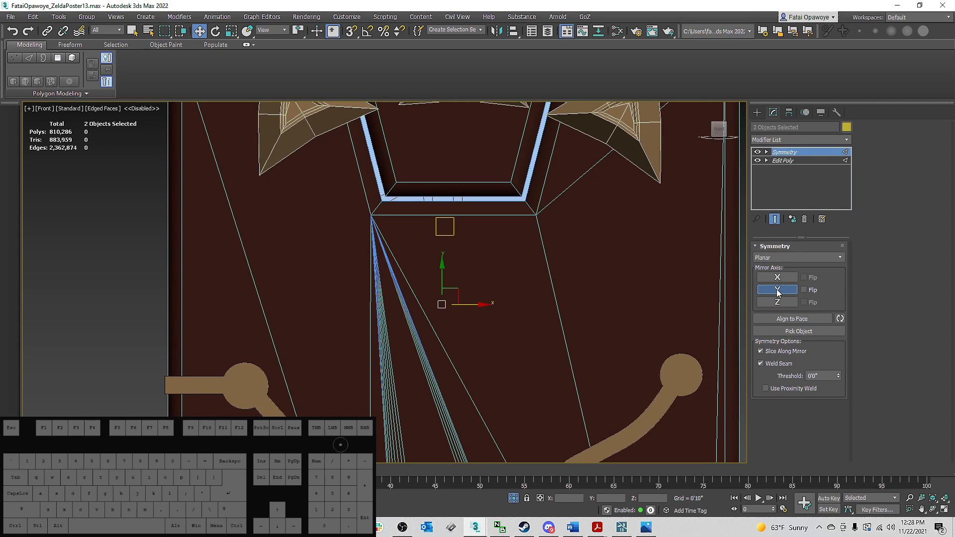
pyautogui.click(776, 290)
pyautogui.click(778, 278)
# Step: Flip the X symmetry so the opposite half of the eye ornament is mirrored
pyautogui.keyDown('alt'); pyautogui.moveTo(497, 258); pyautogui.dragTo(482, 216, button='middle'); pyautogui.keyUp('alt')
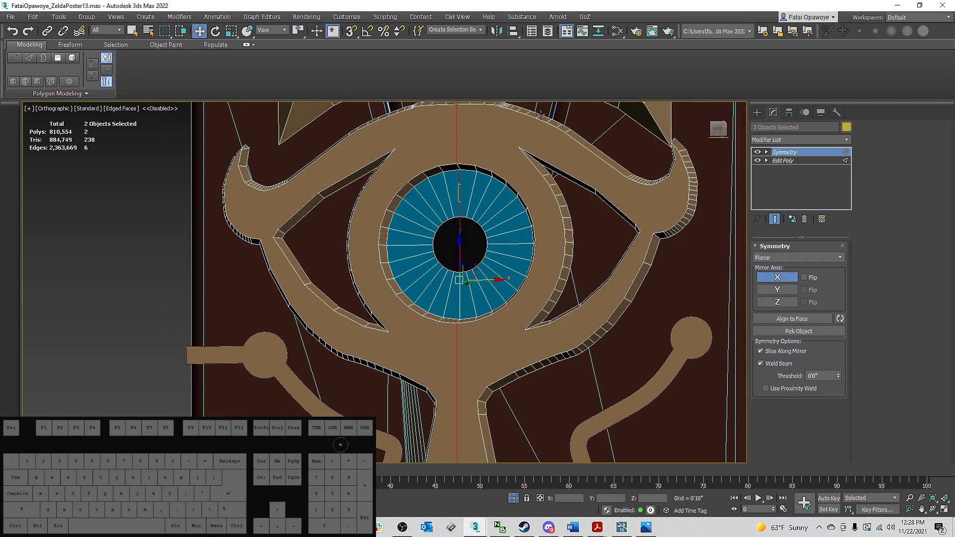
pyautogui.keyDown('alt'); pyautogui.moveTo(278, 230); pyautogui.dragTo(317, 226, button='middle'); pyautogui.keyUp('alt')
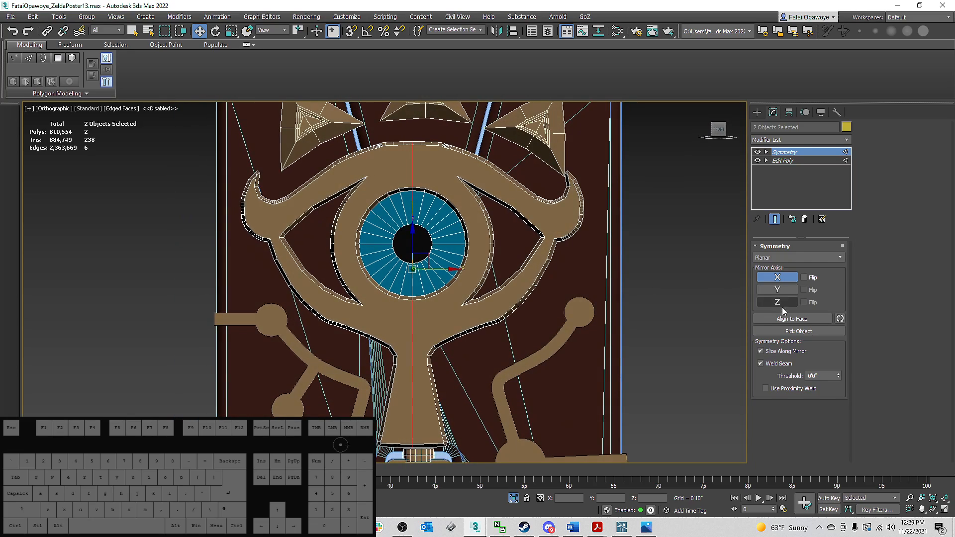
pyautogui.click(804, 278)
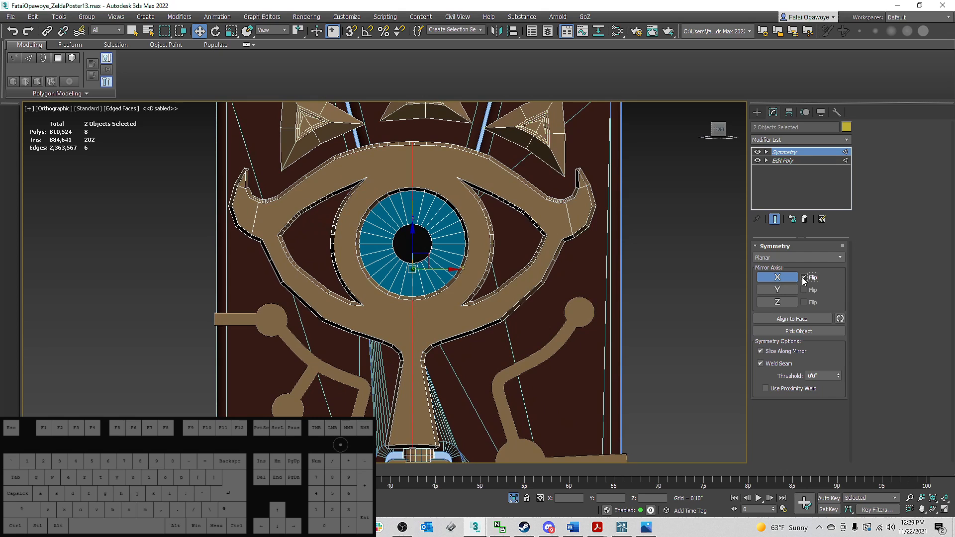
pyautogui.moveTo(461, 265); pyautogui.dragTo(454, 211, button='middle')
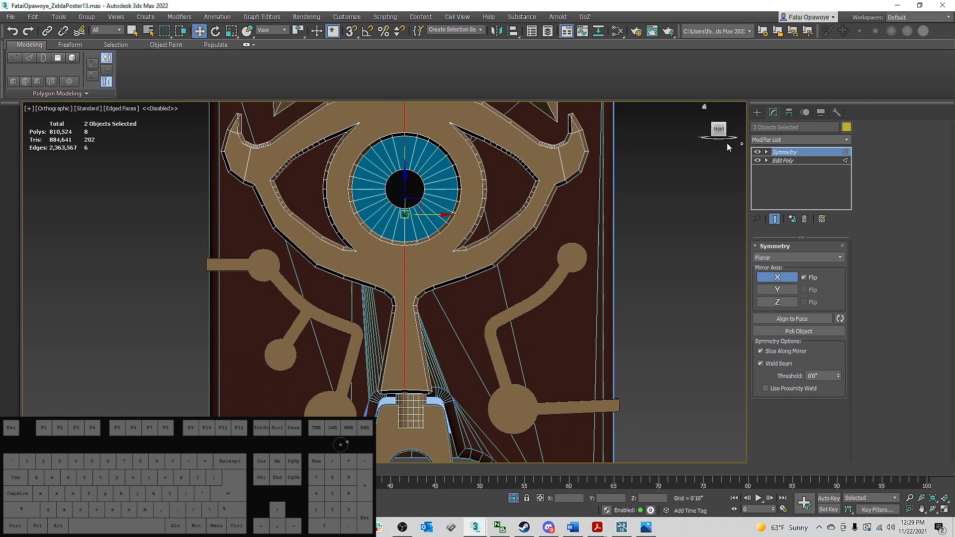
# Step: Select only the eye ornament and move it slightly outward from the slate, to Y 0'4 9/16"
pyautogui.click(757, 112)
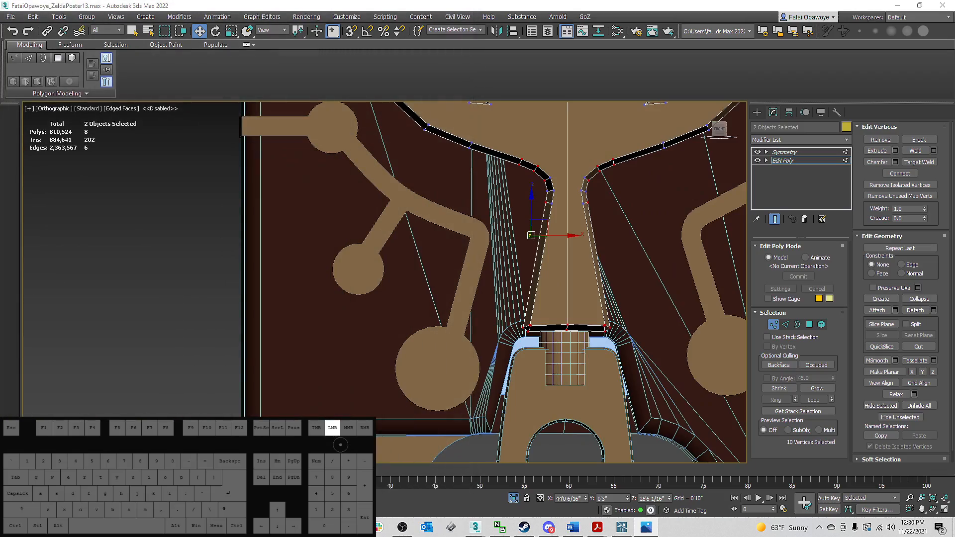
pyautogui.keyDown('alt'); pyautogui.moveTo(437, 252); pyautogui.dragTo(481, 255, button='middle'); pyautogui.keyUp('alt')
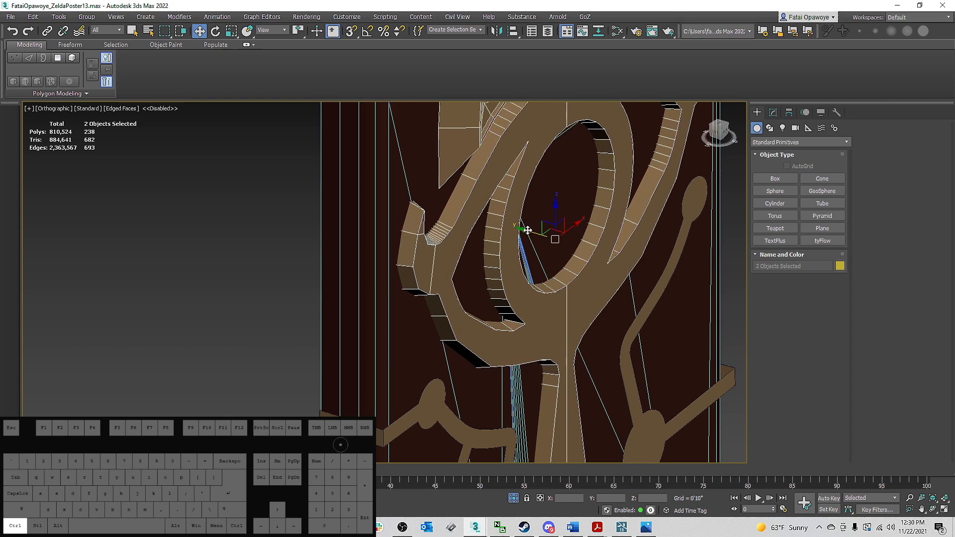
pyautogui.keyDown('ctrl'); pyautogui.click(570, 184); pyautogui.keyUp('ctrl')
pyautogui.click(570, 183)
pyautogui.click(535, 145)
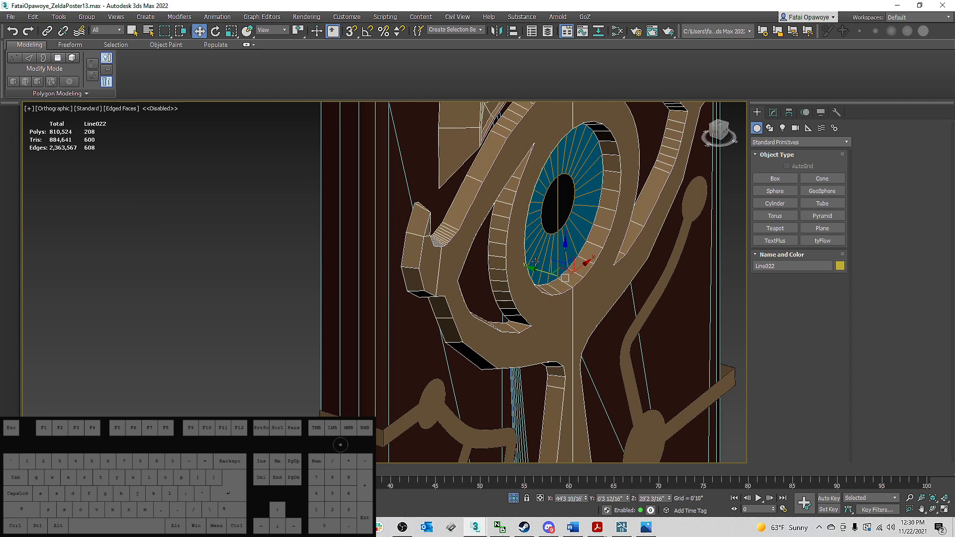
pyautogui.moveTo(539, 271); pyautogui.dragTo(535, 272)
pyautogui.keyDown('alt'); pyautogui.moveTo(534, 272); pyautogui.dragTo(477, 248, button='middle'); pyautogui.keyUp('alt')
pyautogui.scroll(-6, 477, 249)
# Step: Add a Retopology modifier to the eye ornament and compute it with a face count of 5000
pyautogui.click(773, 113)
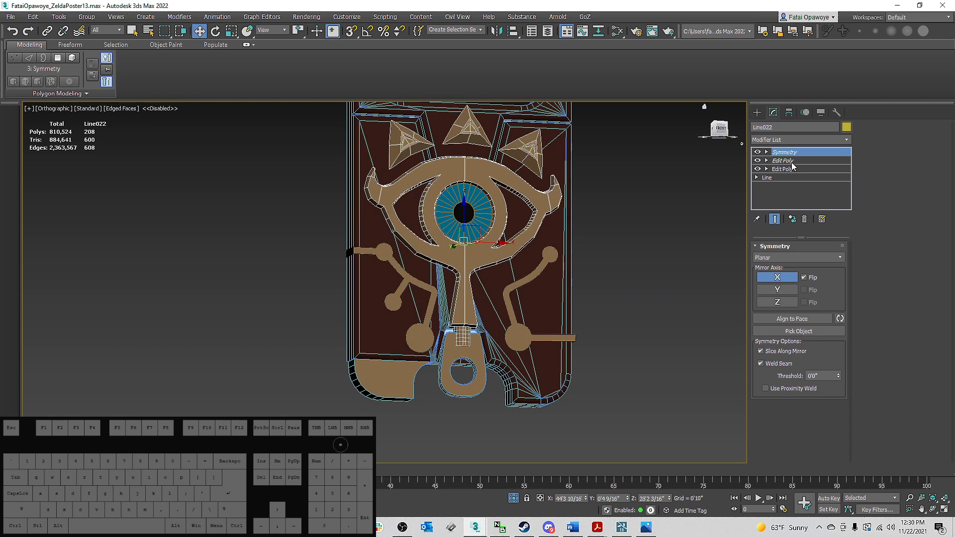
pyautogui.click(826, 138)
pyautogui.press('r')
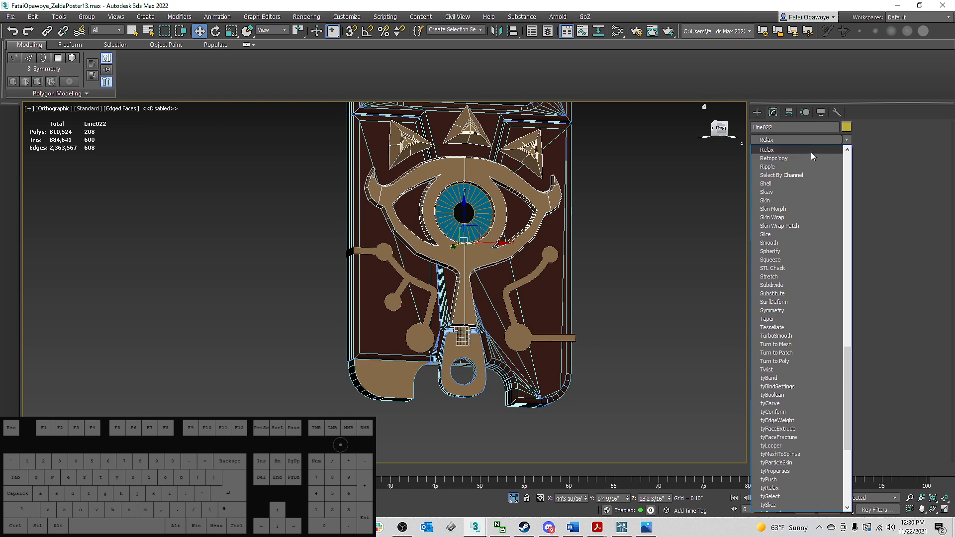
pyautogui.click(807, 157)
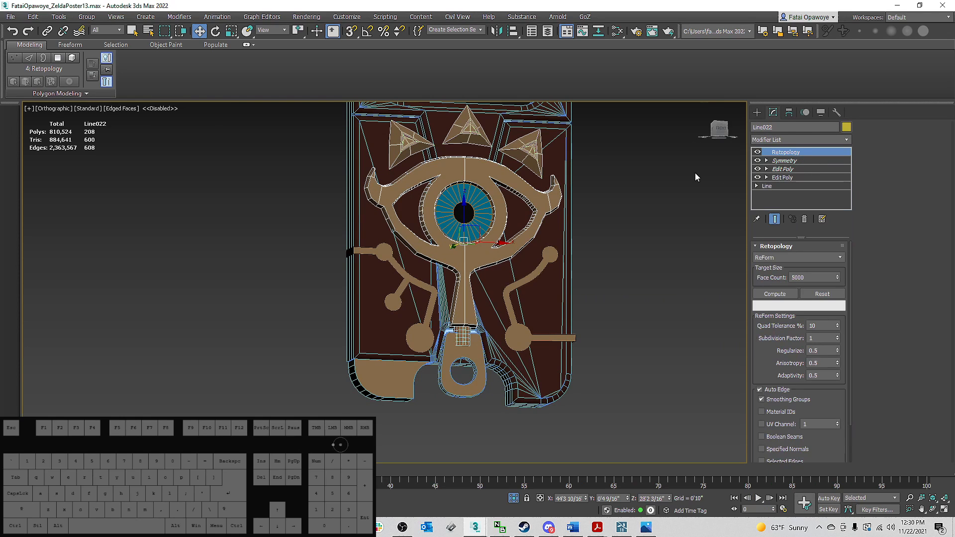
pyautogui.click(774, 294)
pyautogui.scroll(8, 493, 195)
pyautogui.keyDown('alt'); pyautogui.moveTo(493, 195); pyautogui.dragTo(438, 211, button='middle'); pyautogui.keyUp('alt')
pyautogui.scroll(-3, 542, 218)
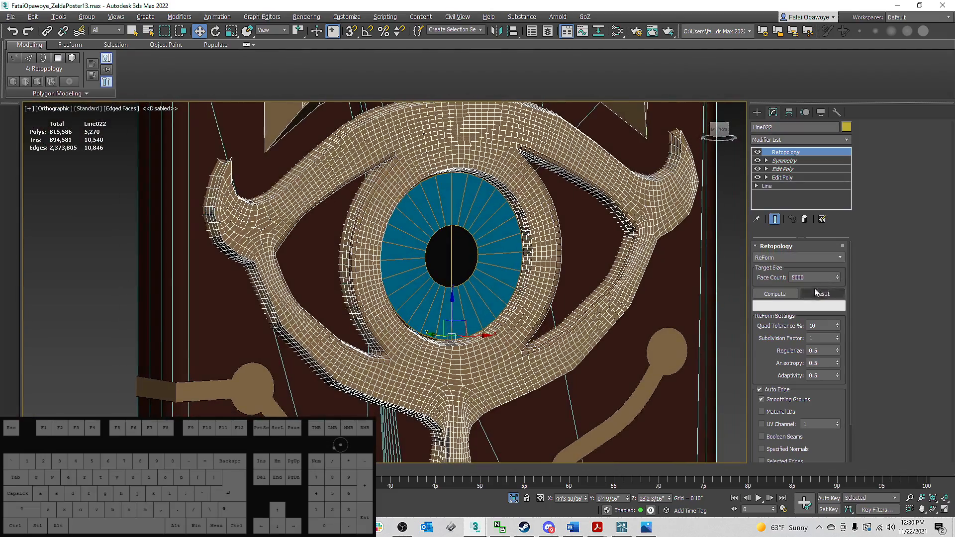
# Step: Reset the eye ornament's retopology, recompute it at 5000 faces, and check the new mesh around the stem and iris
pyautogui.click(823, 296)
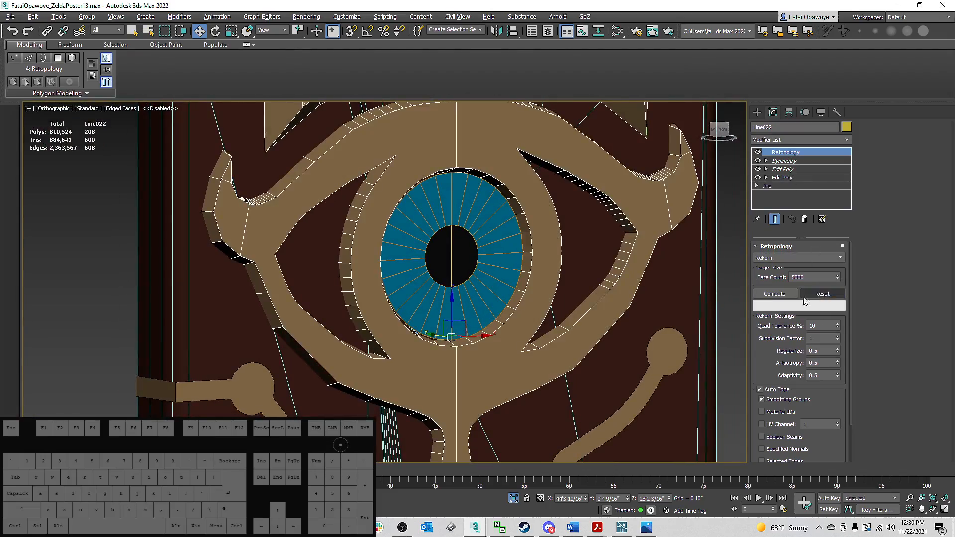
pyautogui.scroll(-3, 775, 363)
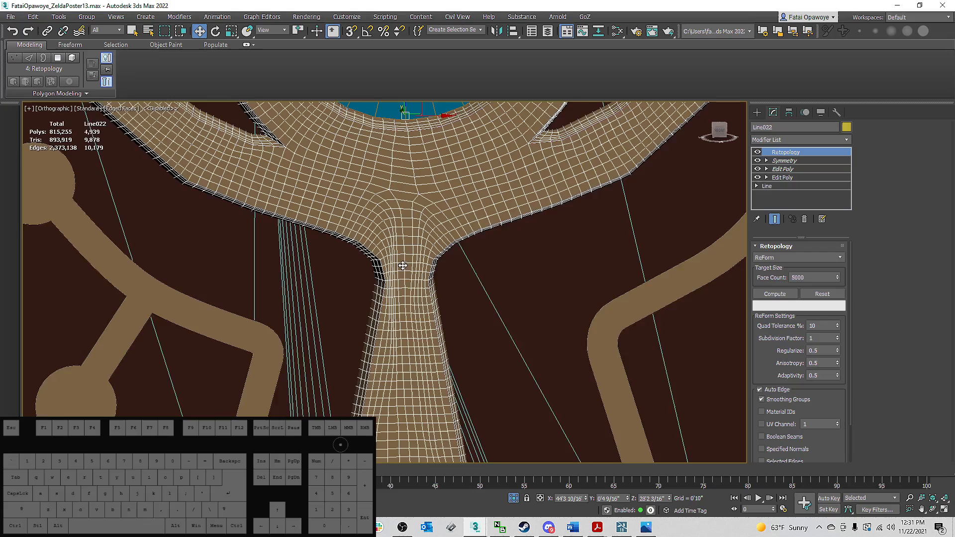
pyautogui.scroll(-2, 401, 293)
pyautogui.moveTo(401, 289); pyautogui.dragTo(403, 309, button='middle')
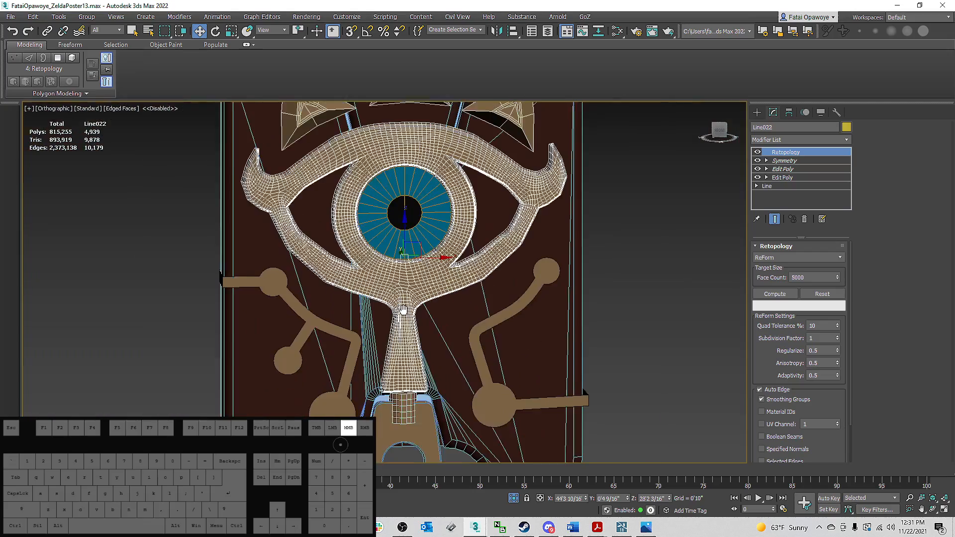
pyautogui.scroll(6, 402, 214)
pyautogui.moveTo(399, 179); pyautogui.dragTo(439, 223, button='middle')
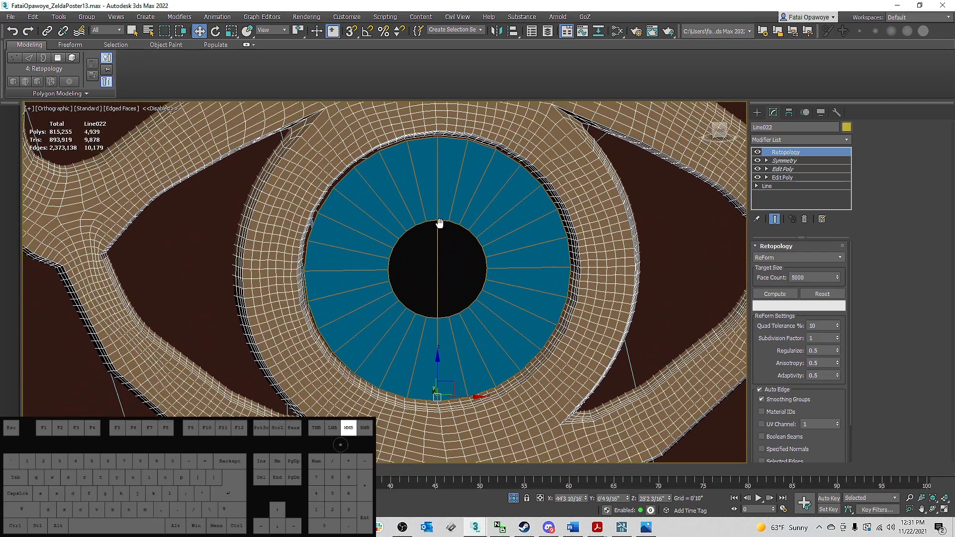
pyautogui.scroll(-5, 439, 223)
pyautogui.press('F3')
pyautogui.press('F3')
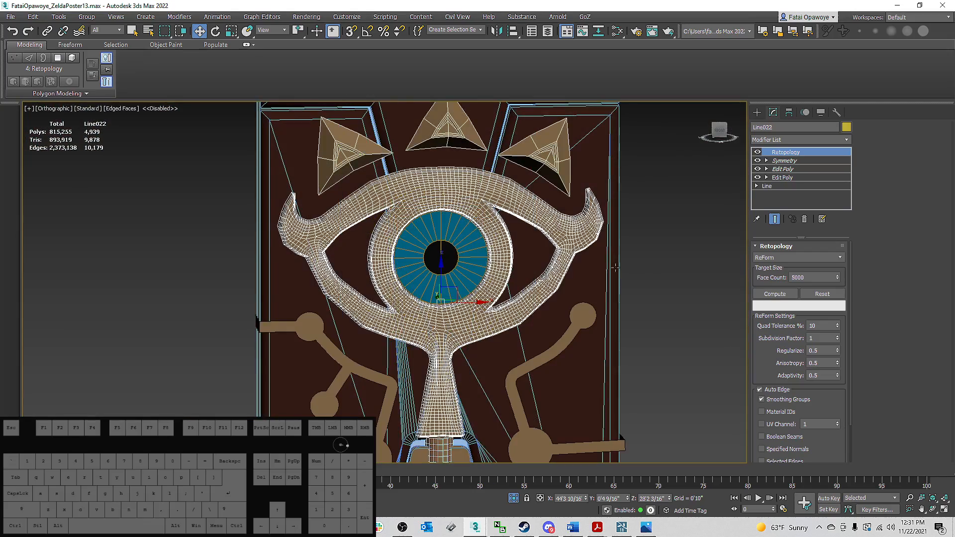
# Step: Hide the edge display and add a TurboSmooth modifier with one iteration to the eye ornament
pyautogui.press('F4')
pyautogui.keyDown('alt'); pyautogui.moveTo(431, 278); pyautogui.dragTo(462, 239, button='middle'); pyautogui.keyUp('alt')
pyautogui.click(805, 140)
pyautogui.press('t')
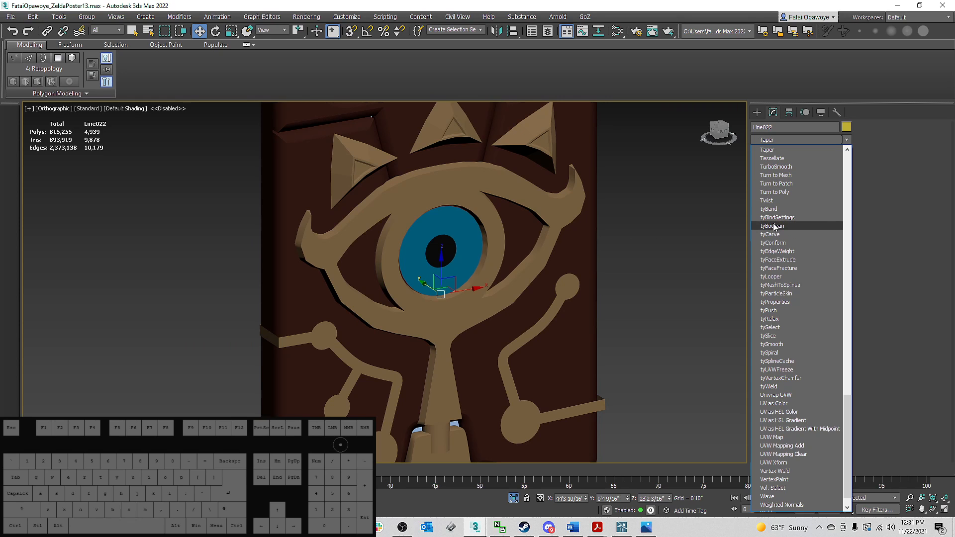
pyautogui.click(776, 167)
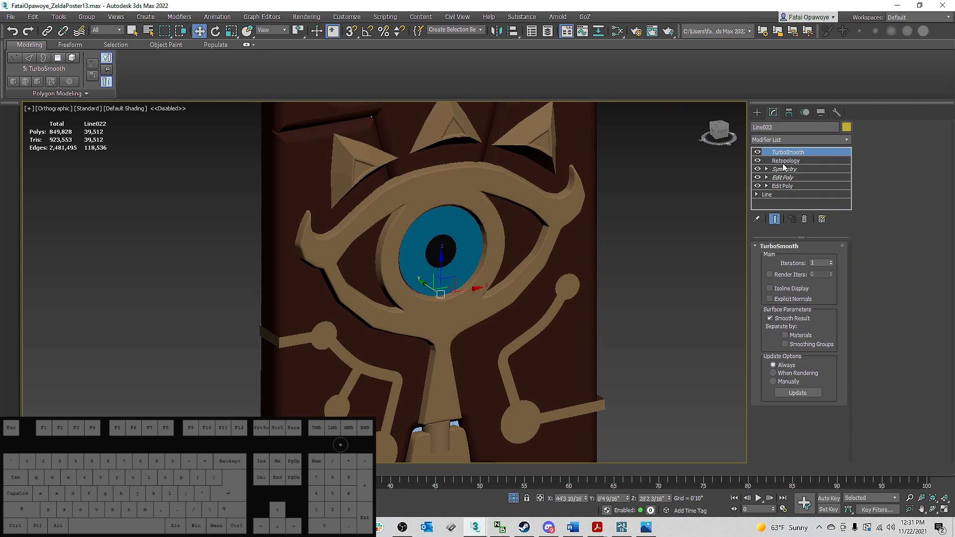
pyautogui.moveTo(641, 261)
pyautogui.keyDown('alt'); pyautogui.mouseDown(button='middle')
pyautogui.moveTo(554, 226)
pyautogui.moveTo(568, 203)
pyautogui.moveTo(602, 199)
pyautogui.moveTo(646, 222)
pyautogui.moveTo(649, 246)
pyautogui.moveTo(643, 255)
pyautogui.moveTo(609, 249)
pyautogui.moveTo(601, 214)
pyautogui.moveTo(583, 220)
pyautogui.moveTo(615, 246)
pyautogui.moveTo(658, 256)
pyautogui.mouseUp(button='middle'); pyautogui.keyUp('alt')
pyautogui.click(661, 257)
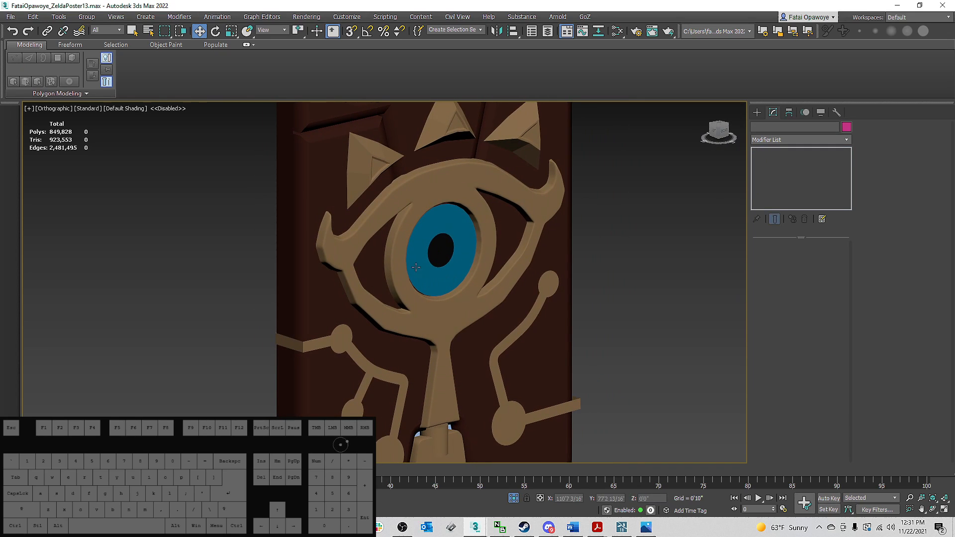
# Step: Move the blue iris slightly outward within the eye ornament, to Y 0'4 2/16"
pyautogui.click(441, 276)
pyautogui.moveTo(426, 244); pyautogui.dragTo(422, 245)
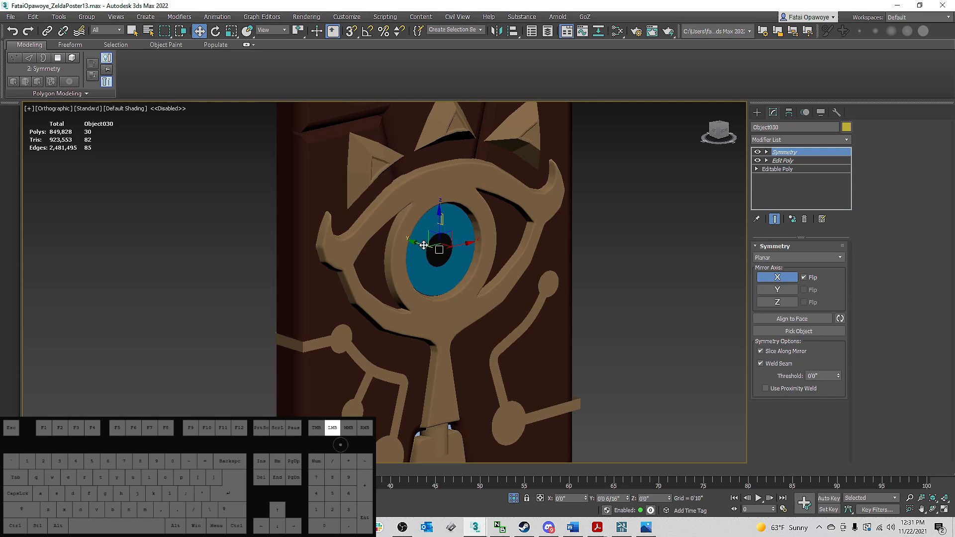
pyautogui.moveTo(423, 245); pyautogui.dragTo(423, 245)
pyautogui.keyDown('alt'); pyautogui.moveTo(268, 305); pyautogui.dragTo(266, 306, button='middle'); pyautogui.keyUp('alt')
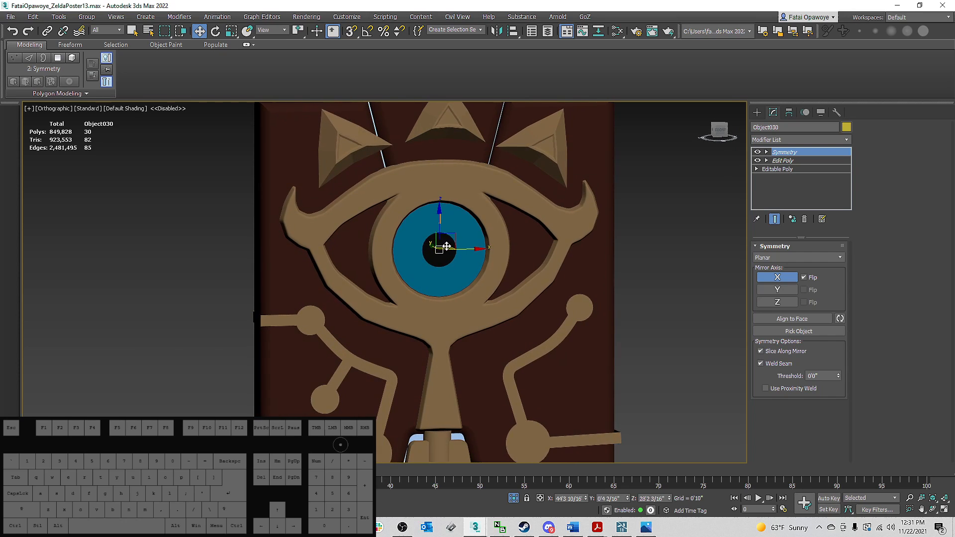
# Step: Switch to a Perspective view and examine the smoothed eye ornament and iris up close and from a distance
pyautogui.press('t')
pyautogui.press('z')
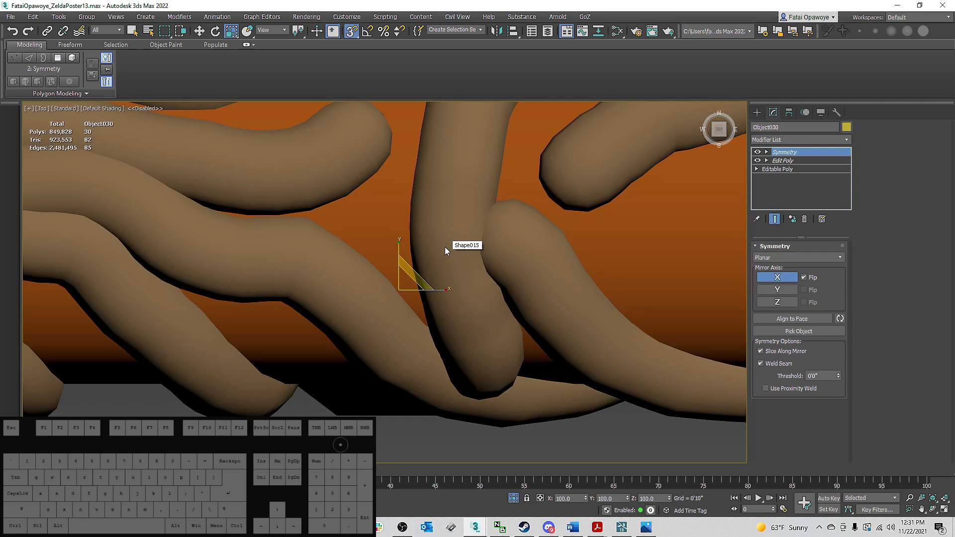
pyautogui.scroll(-8, 445, 249)
pyautogui.keyDown('alt'); pyautogui.moveTo(435, 280); pyautogui.dragTo(516, 262, button='middle'); pyautogui.keyUp('alt')
pyautogui.write('pxz')
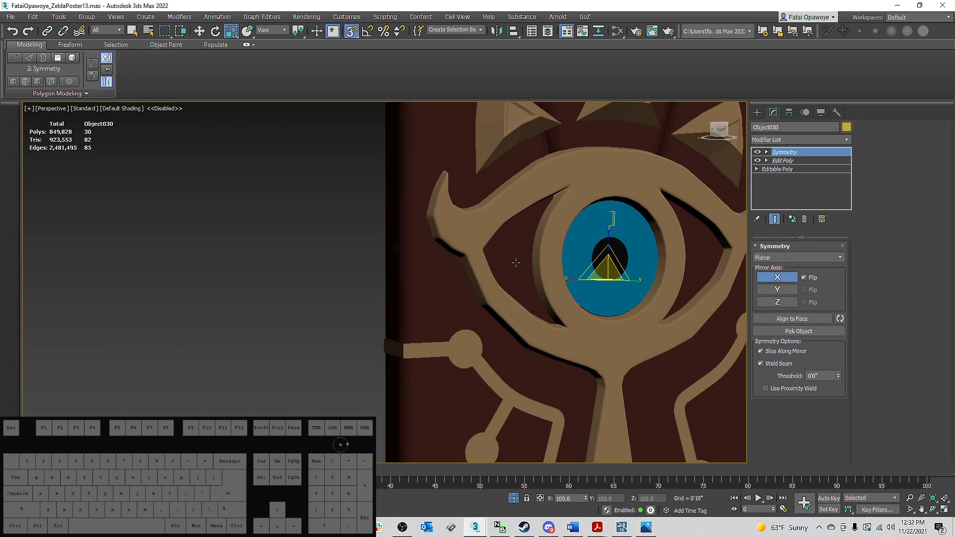
pyautogui.scroll(4, 527, 268)
pyautogui.moveTo(612, 263); pyautogui.dragTo(518, 293, button='middle')
pyautogui.scroll(6, 516, 294)
pyautogui.scroll(-5, 515, 294)
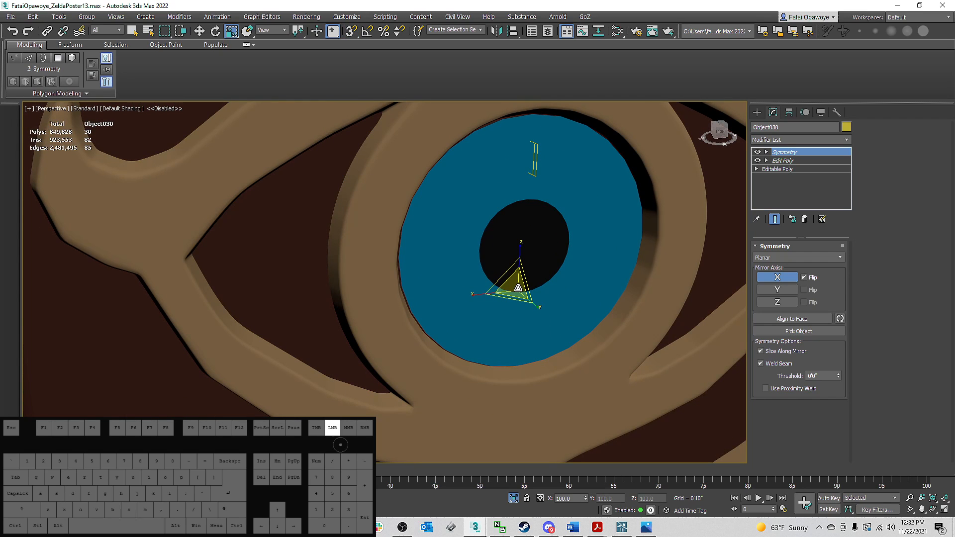
pyautogui.keyDown('alt'); pyautogui.moveTo(521, 287); pyautogui.dragTo(496, 260, button='middle'); pyautogui.keyUp('alt')
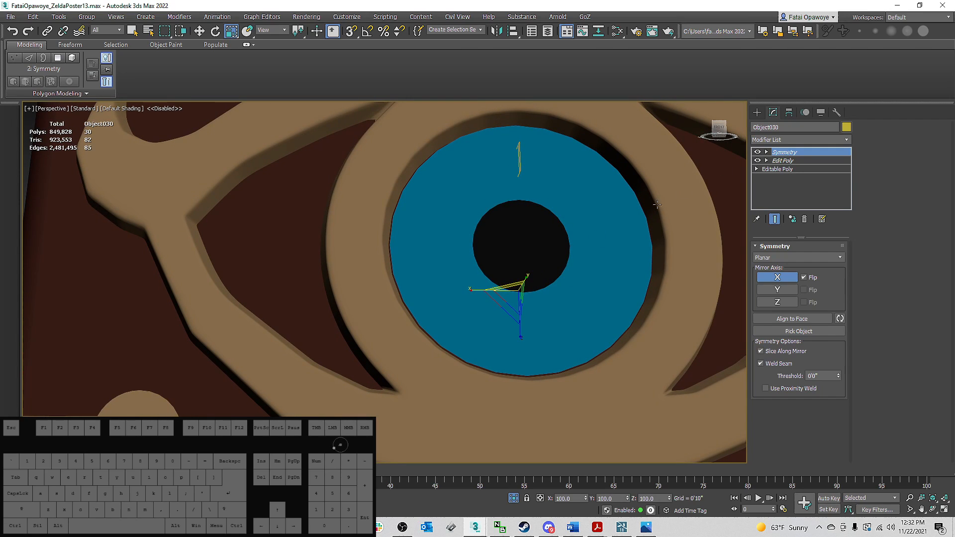
pyautogui.scroll(-6, 590, 215)
pyautogui.keyDown('alt'); pyautogui.moveTo(554, 334); pyautogui.dragTo(570, 257, button='middle'); pyautogui.keyUp('alt')
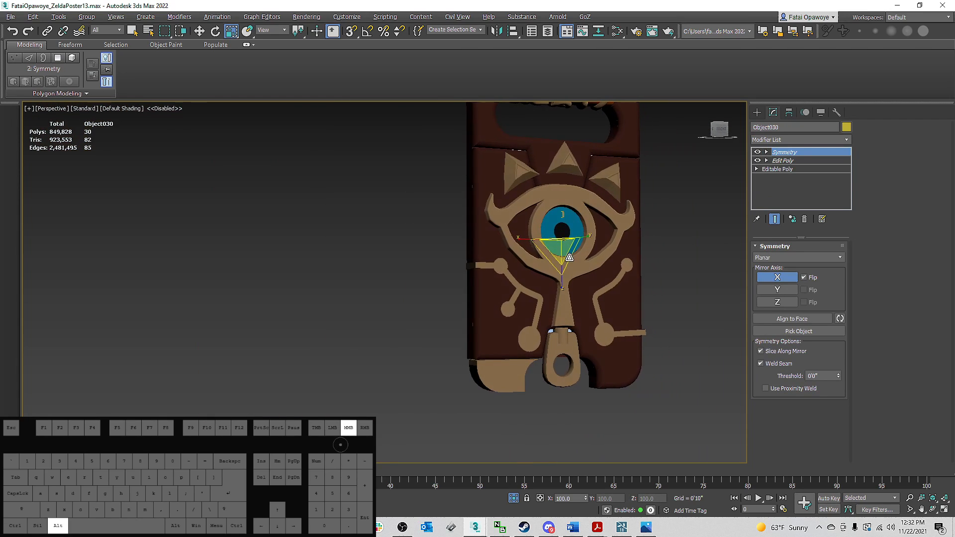
pyautogui.click(659, 269)
pyautogui.moveTo(659, 268); pyautogui.dragTo(447, 252, button='middle')
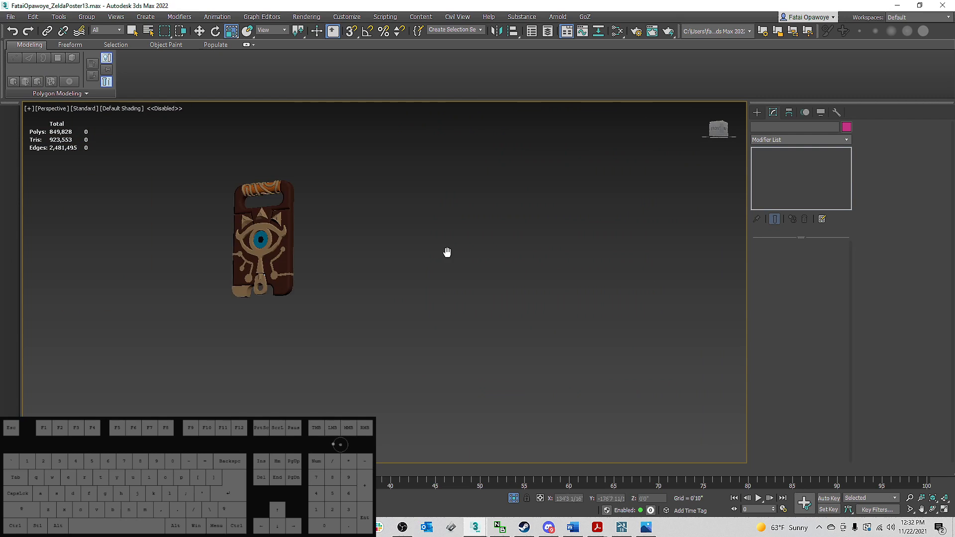
pyautogui.scroll(8, 473, 243)
pyautogui.click(550, 258)
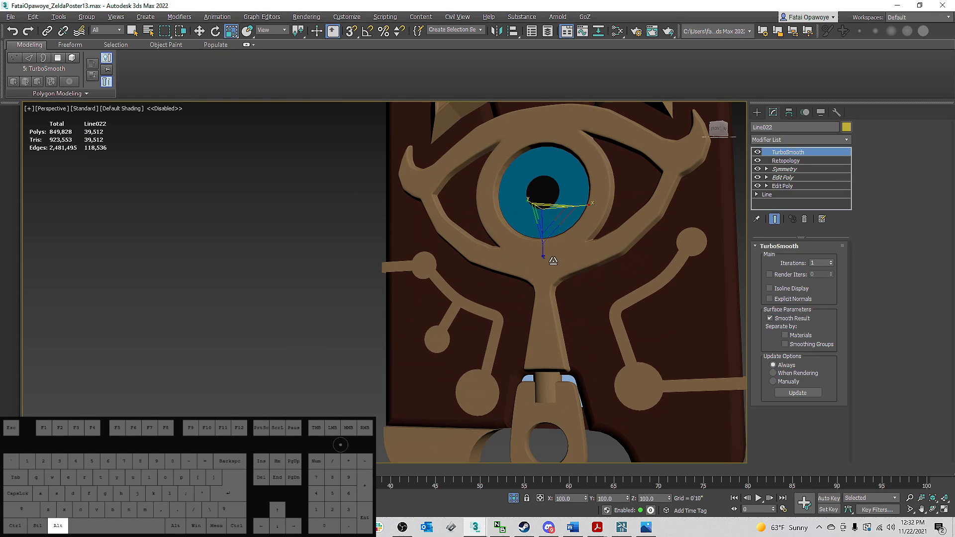
pyautogui.keyDown('alt'); pyautogui.moveTo(550, 258); pyautogui.dragTo(664, 249, button='middle'); pyautogui.keyUp('alt')
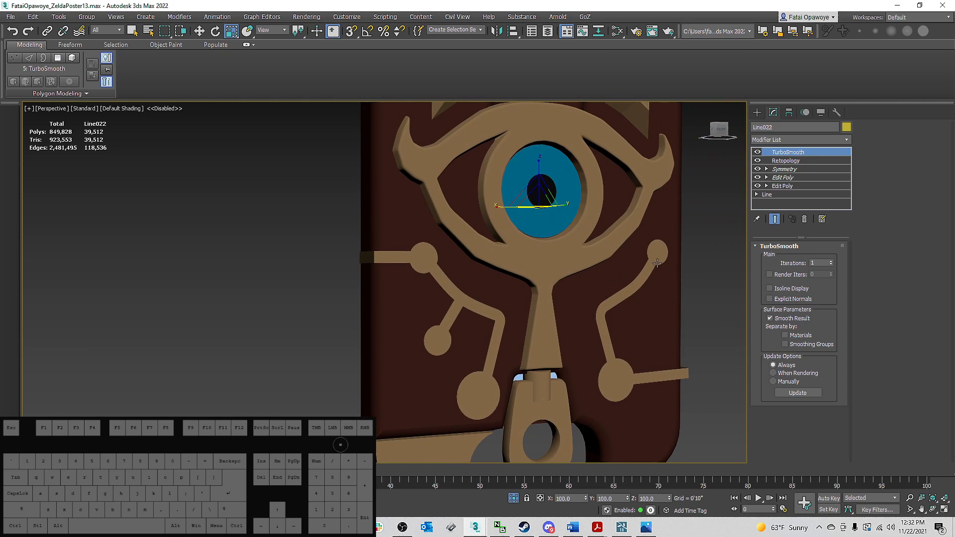
# Step: In the circuit-line ornament's Edit Poly modifier, select all six polygons of the branching lines on both sides of the eye
pyautogui.click(671, 245)
pyautogui.click(782, 161)
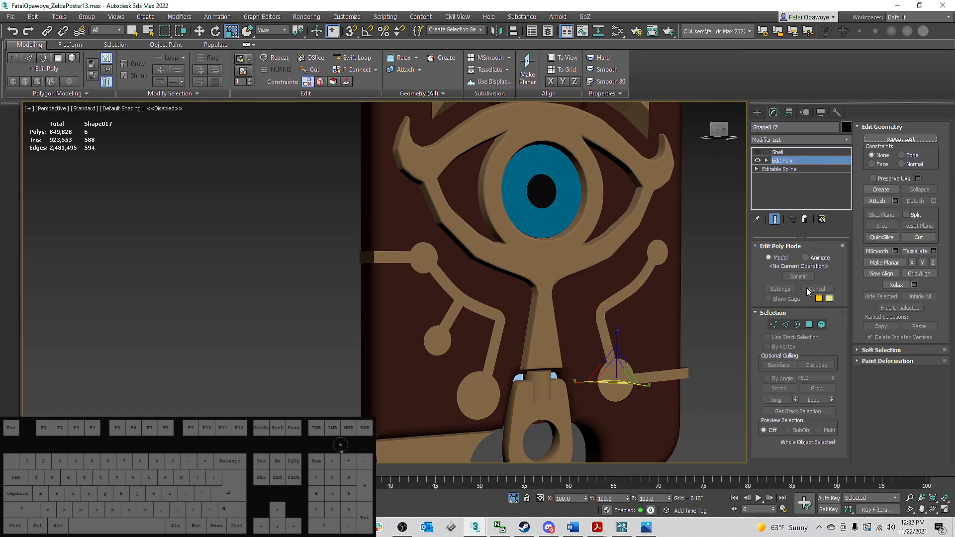
pyautogui.click(811, 326)
pyautogui.keyDown('ctrl'); pyautogui.click(629, 380); pyautogui.keyUp('ctrl')
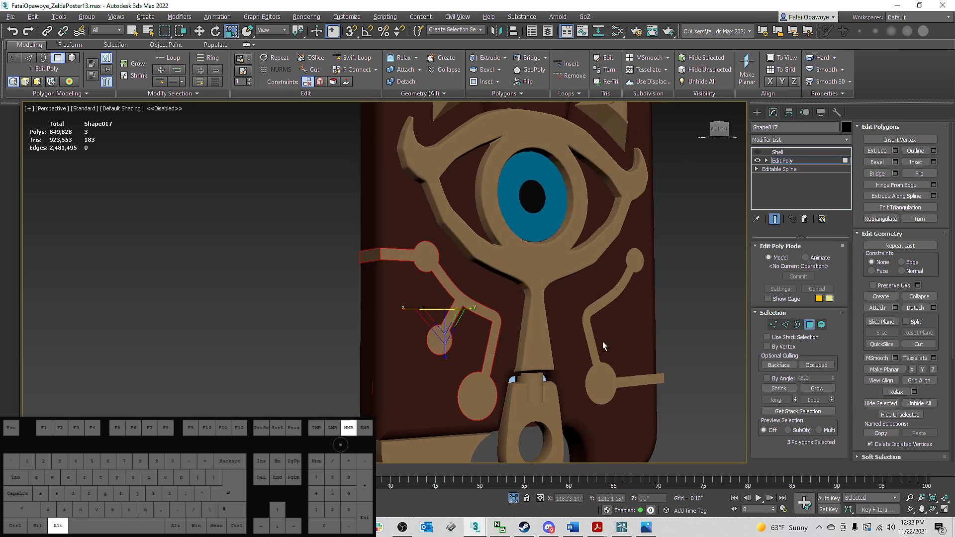
pyautogui.scroll(-5, 697, 345)
pyautogui.scroll(5, 530, 327)
pyautogui.keyDown('alt'); pyautogui.moveTo(550, 321); pyautogui.dragTo(643, 323, button='middle'); pyautogui.keyUp('alt')
# Step: Bevel the six selected circuit-line polygons with a height of 0'1" and an outline of -0'0 7/16"
pyautogui.rightClick(652, 321)
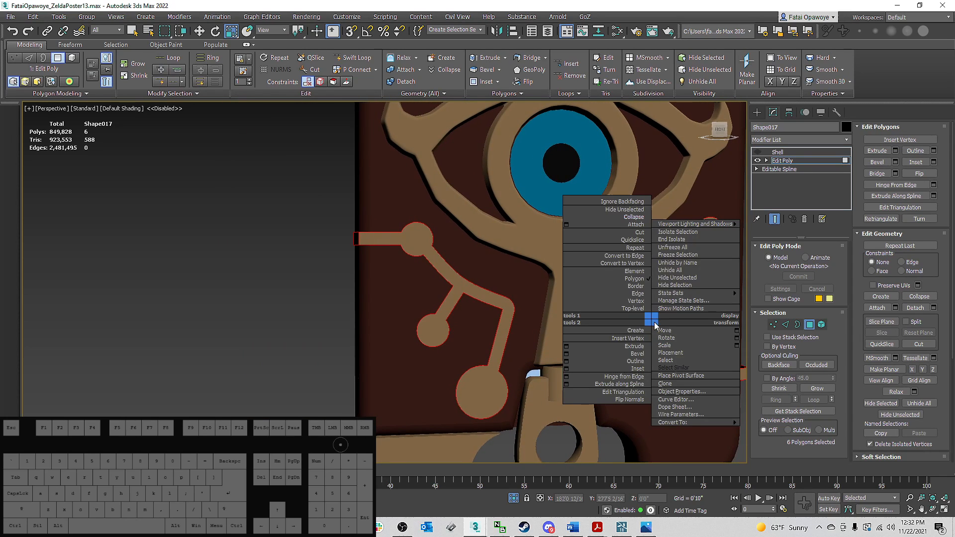
pyautogui.click(566, 354)
pyautogui.keyDown('alt'); pyautogui.moveTo(493, 302); pyautogui.dragTo(527, 306, button='middle'); pyautogui.keyUp('alt')
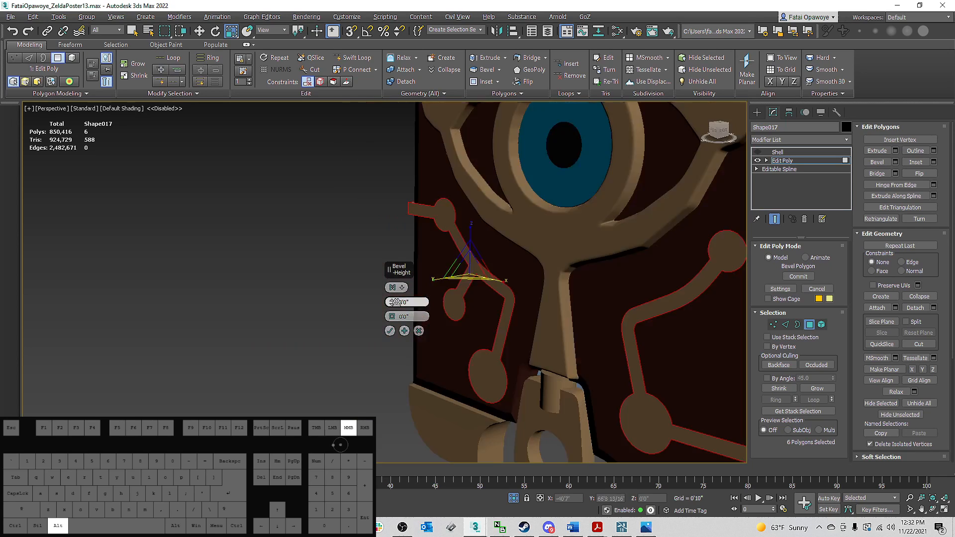
pyautogui.keyDown('alt'); pyautogui.moveTo(395, 302); pyautogui.dragTo(391, 298, button='middle'); pyautogui.keyUp('alt')
pyautogui.moveTo(394, 303)
pyautogui.mouseDown()
pyautogui.moveTo(395, 295)
pyautogui.moveTo(393, 323)
pyautogui.mouseUp()
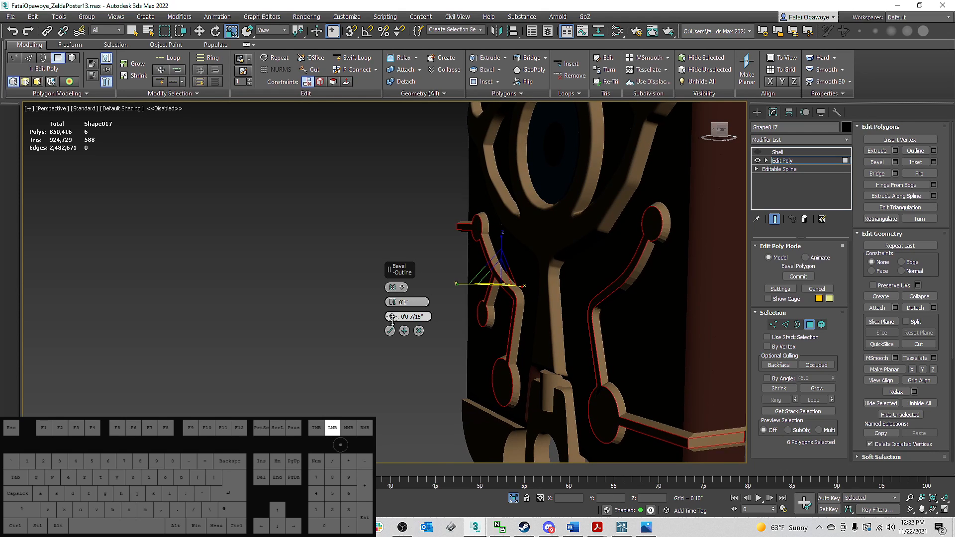
pyautogui.keyDown('alt'); pyautogui.moveTo(395, 321); pyautogui.dragTo(469, 273, button='middle'); pyautogui.keyUp('alt')
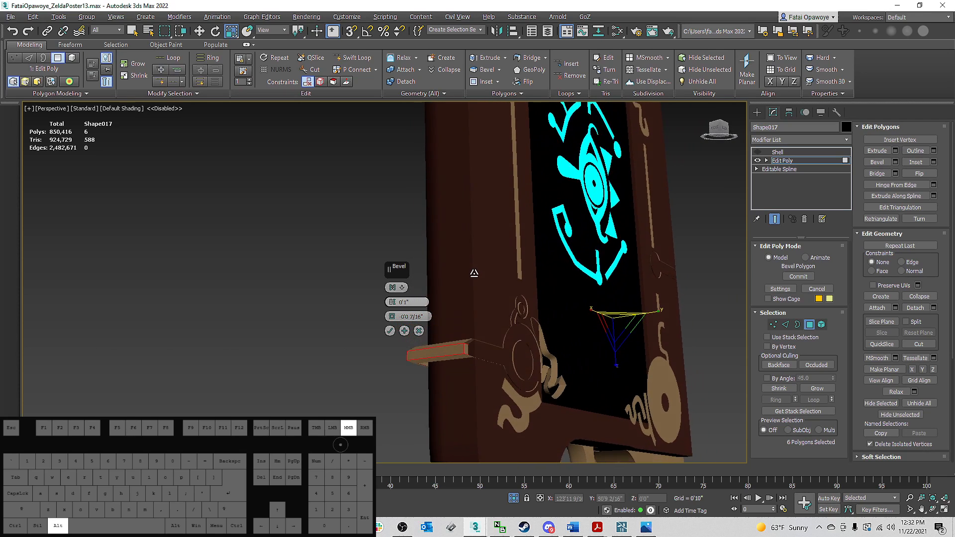
# Step: Compare the bevel types on the ring and scroll ornament and set the bevel to Local Normals
pyautogui.click(394, 288)
pyautogui.moveTo(396, 289)
pyautogui.keyDown('alt'); pyautogui.mouseDown(button='middle')
pyautogui.moveTo(582, 273)
pyautogui.moveTo(403, 286)
pyautogui.mouseUp(button='middle'); pyautogui.keyUp('alt')
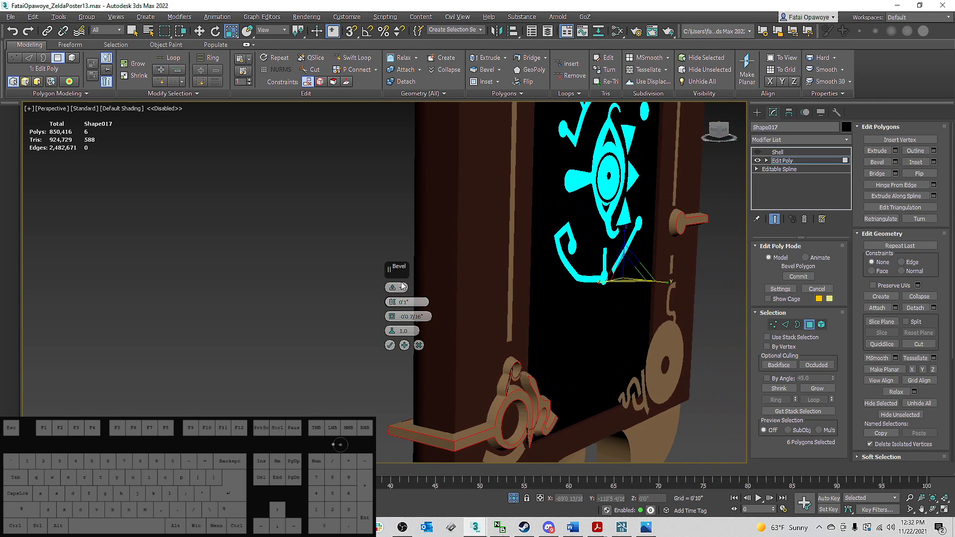
pyautogui.click(393, 288)
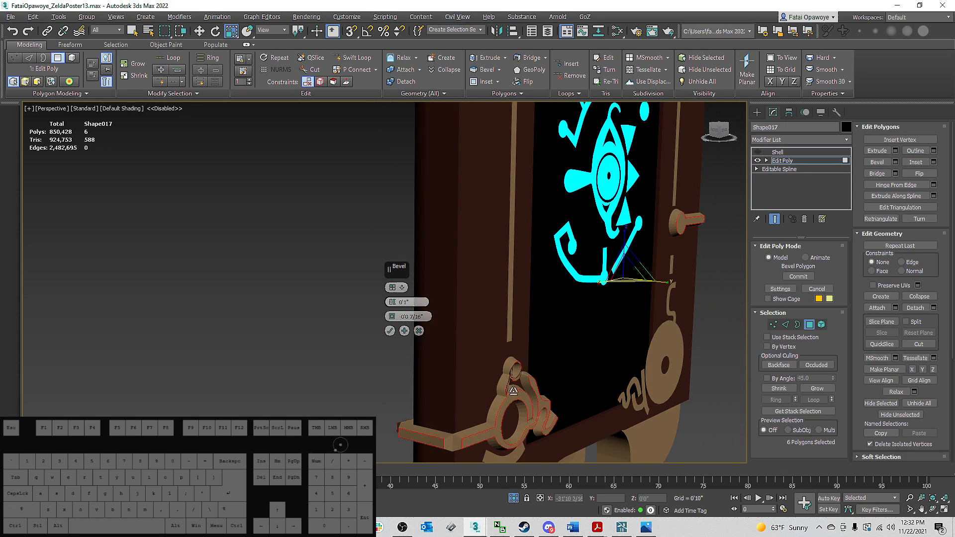
pyautogui.keyDown('alt'); pyautogui.moveTo(531, 405); pyautogui.dragTo(522, 368, button='middle'); pyautogui.keyUp('alt')
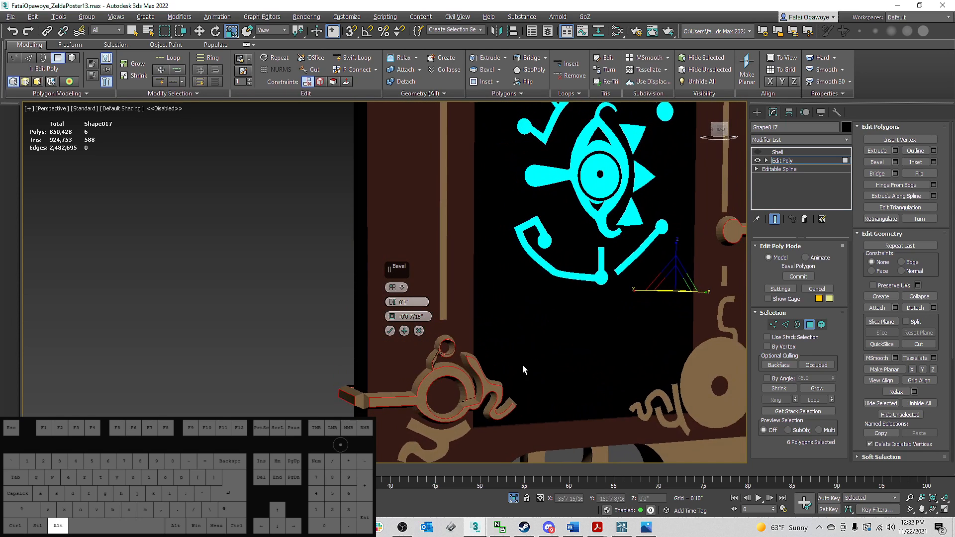
pyautogui.click(393, 288)
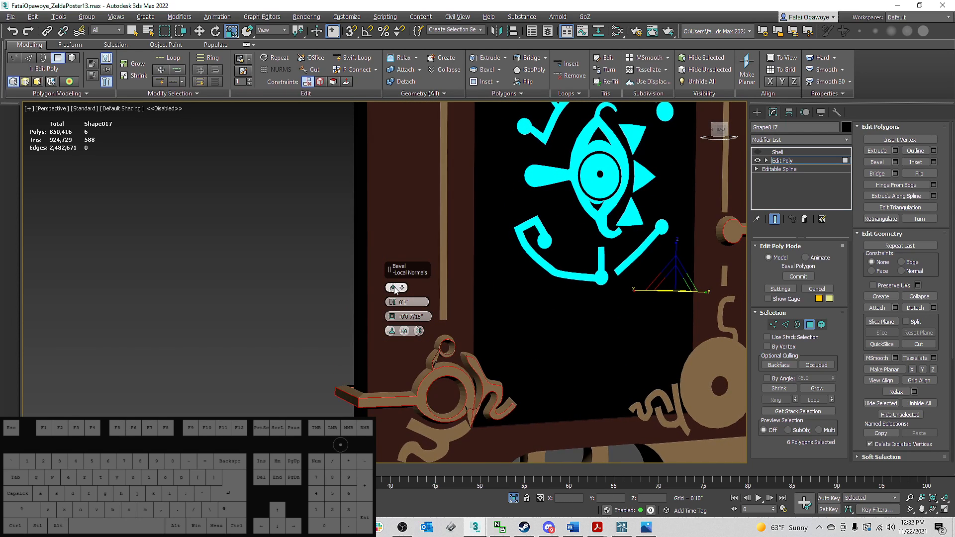
pyautogui.keyDown('alt'); pyautogui.moveTo(481, 302); pyautogui.dragTo(508, 317, button='middle'); pyautogui.keyUp('alt')
# Step: Set the bevel outline to -0'0 3/16" while keeping the height at 0'1", checking the scroll ornament's tight corners
pyautogui.scroll(5, 492, 316)
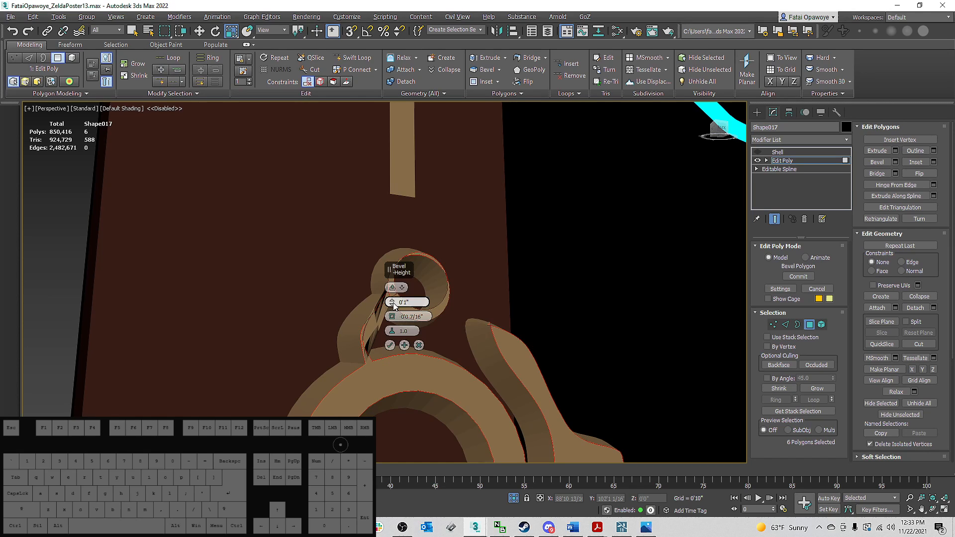
pyautogui.moveTo(393, 306)
pyautogui.mouseDown()
pyautogui.moveTo(395, 326)
pyautogui.moveTo(393, 317)
pyautogui.mouseUp()
pyautogui.hotkey('ctrl', 'z')
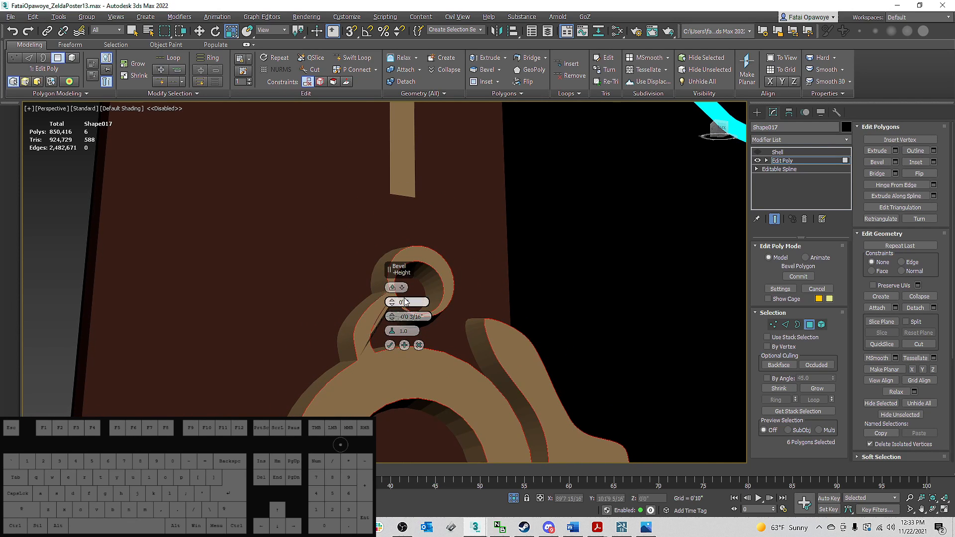
pyautogui.keyDown('alt'); pyautogui.moveTo(404, 301); pyautogui.dragTo(462, 250, button='middle'); pyautogui.keyUp('alt')
pyautogui.scroll(10, 197, 386)
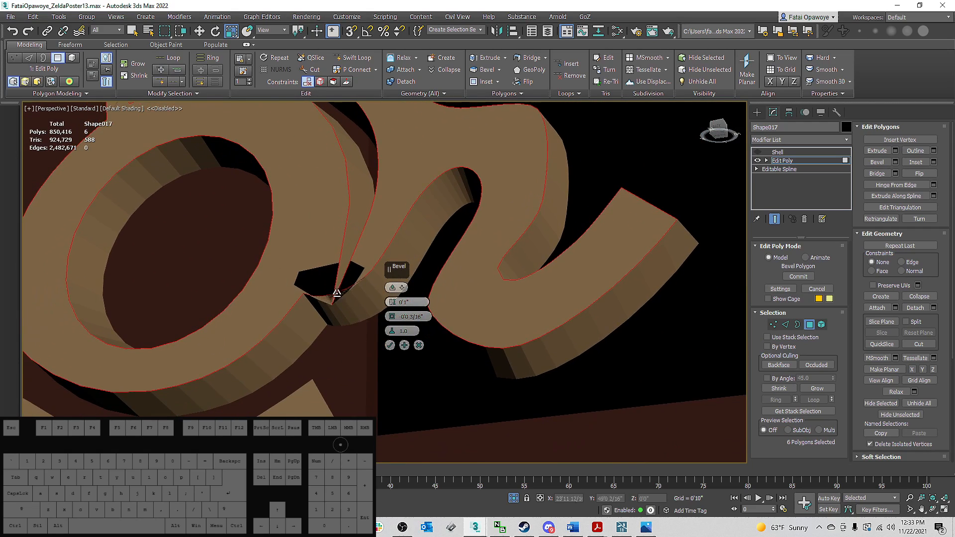
# Step: Fine-tune the bevel outline against the branching circuit lines and apply the bevel
pyautogui.keyDown('alt'); pyautogui.moveTo(337, 293); pyautogui.dragTo(267, 207, button='middle'); pyautogui.keyUp('alt')
pyautogui.scroll(-5, 293, 247)
pyautogui.scroll(5, 286, 222)
pyautogui.keyDown('alt'); pyautogui.moveTo(305, 233); pyautogui.dragTo(354, 273, button='middle'); pyautogui.keyUp('alt')
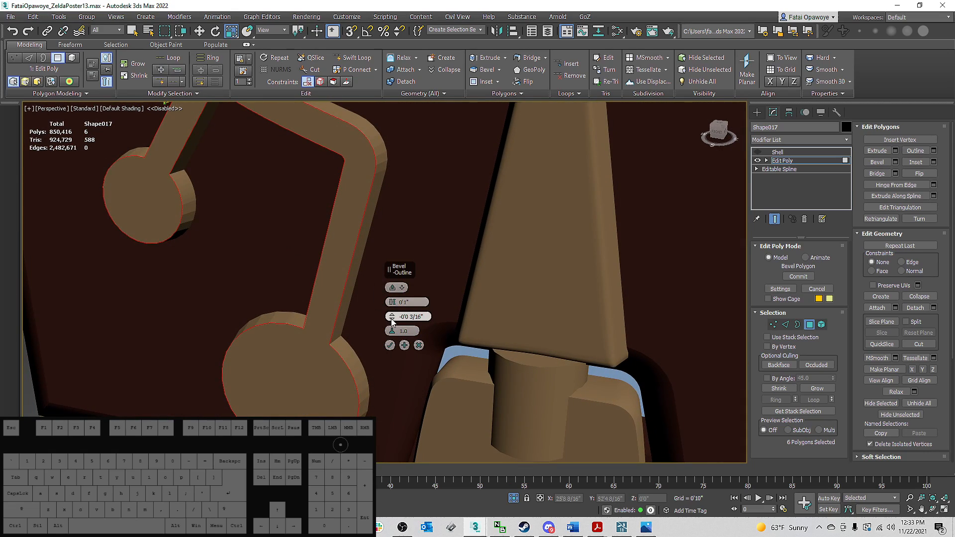
pyautogui.moveTo(391, 322); pyautogui.dragTo(393, 322)
pyautogui.keyDown('alt'); pyautogui.moveTo(319, 278); pyautogui.dragTo(294, 256, button='middle'); pyautogui.keyUp('alt')
pyautogui.click(390, 345)
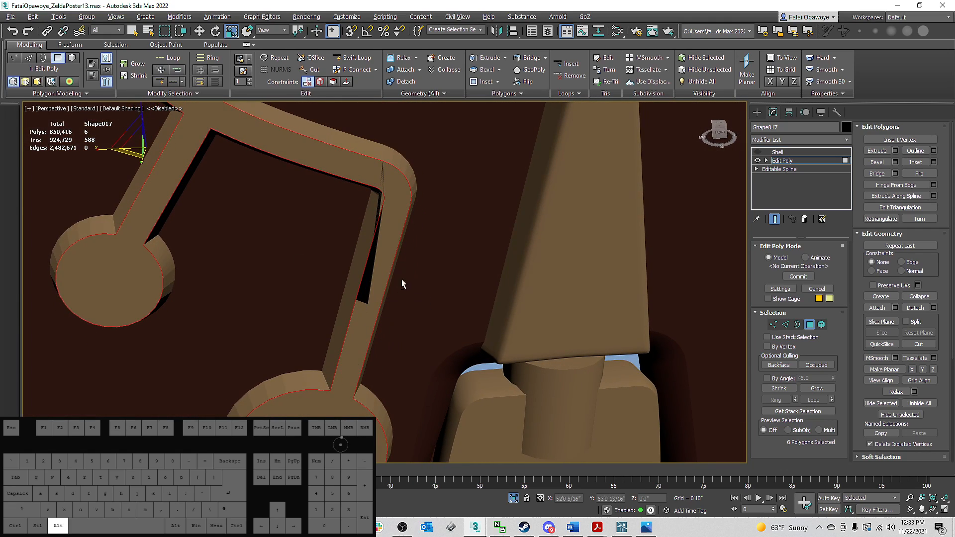
# Step: Connect the two front vertices where the left circuit line meets its large end circle
pyautogui.keyDown('alt'); pyautogui.moveTo(401, 279); pyautogui.dragTo(388, 237, button='middle'); pyautogui.keyUp('alt')
pyautogui.press('1')
pyautogui.moveTo(316, 329); pyautogui.dragTo(327, 275, button='middle')
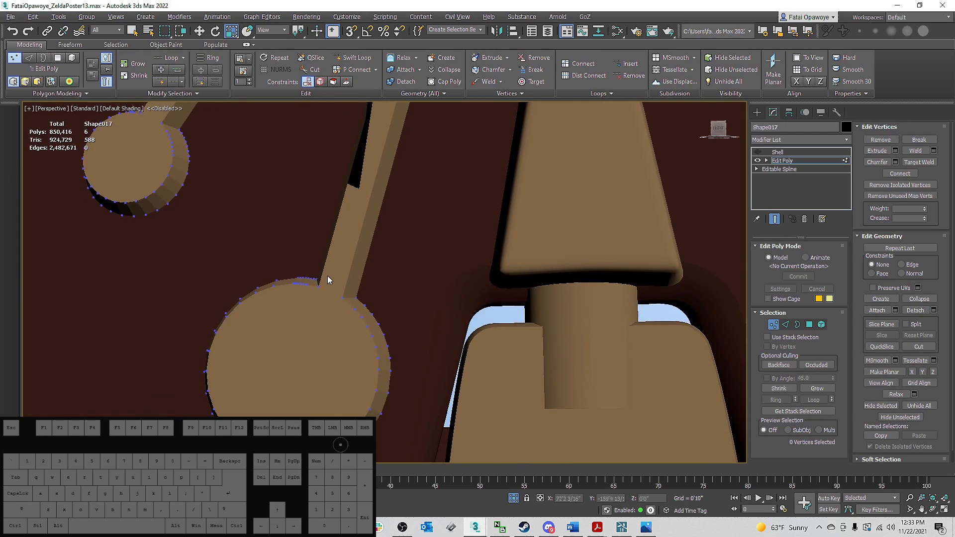
pyautogui.scroll(5, 327, 277)
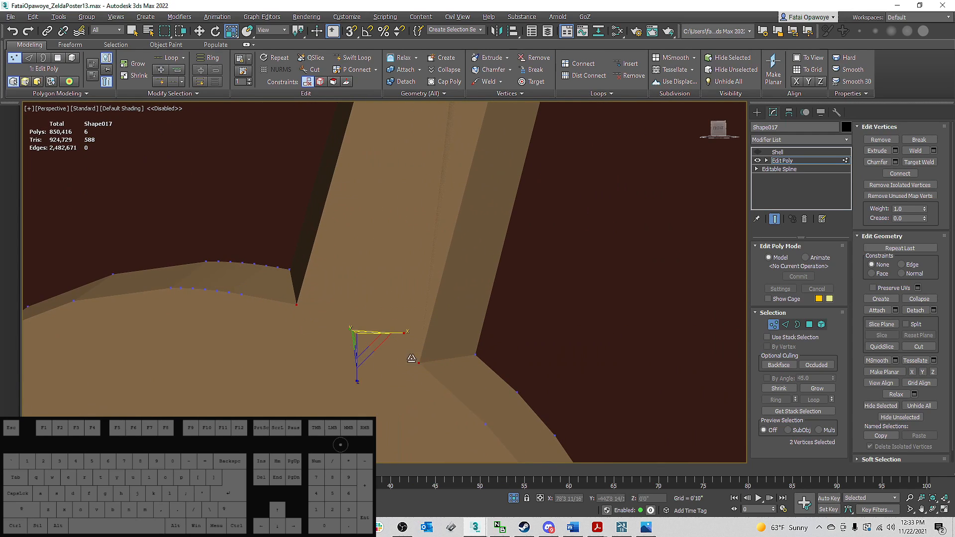
pyautogui.rightClick(359, 327)
pyautogui.click(324, 356)
# Step: Display edged faces and connect two front vertices across the bend of the left circuit line
pyautogui.scroll(-6, 309, 273)
pyautogui.moveTo(309, 273)
pyautogui.keyDown('alt'); pyautogui.mouseDown(button='middle')
pyautogui.moveTo(330, 264)
pyautogui.moveTo(318, 286)
pyautogui.moveTo(318, 195)
pyautogui.mouseUp(button='middle'); pyautogui.keyUp('alt')
pyautogui.press('F4')
pyautogui.scroll(6, 312, 288)
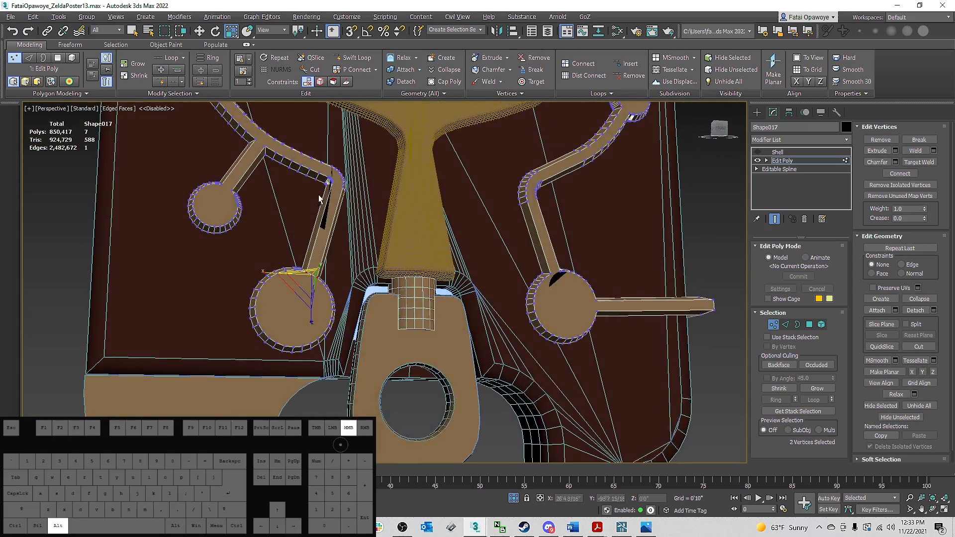
pyautogui.scroll(8, 318, 195)
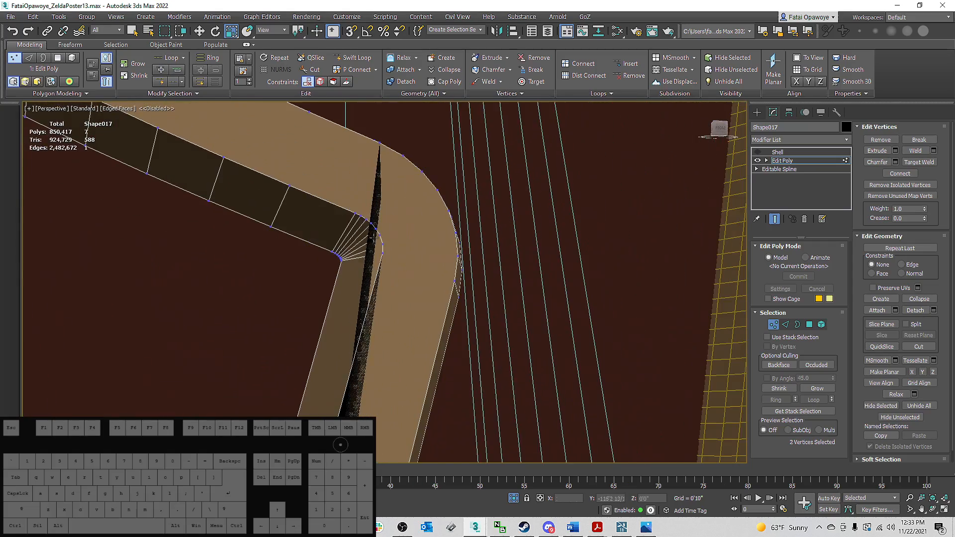
pyautogui.moveTo(358, 328); pyautogui.dragTo(351, 251, button='middle')
pyautogui.scroll(-4, 365, 278)
pyautogui.scroll(4, 363, 280)
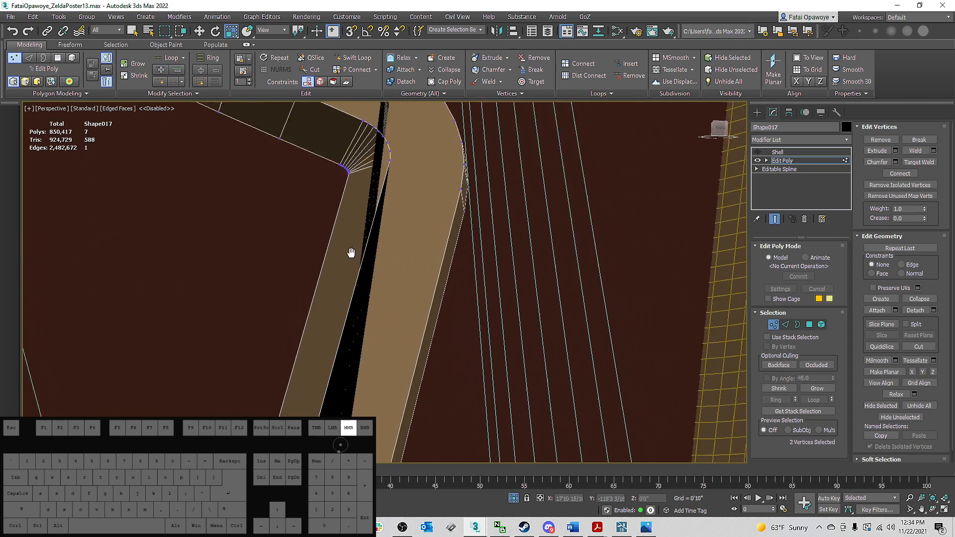
pyautogui.scroll(2, 357, 186)
pyautogui.moveTo(357, 187); pyautogui.dragTo(282, 309, button='middle')
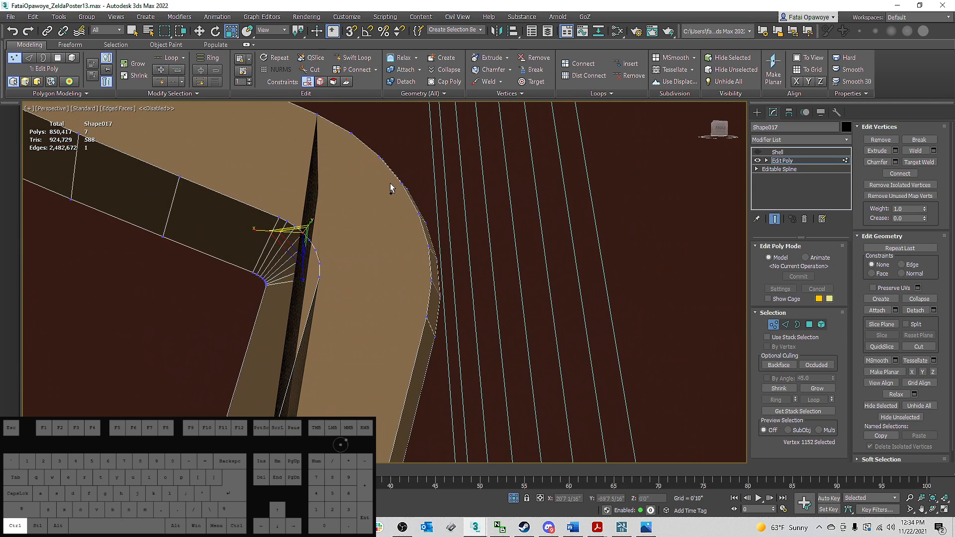
pyautogui.rightClick(403, 182)
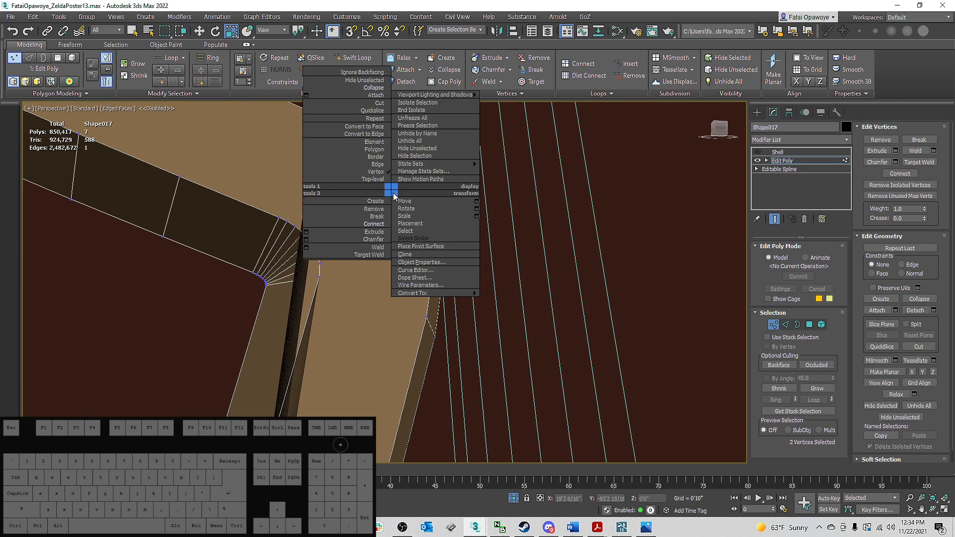
pyautogui.click(358, 220)
# Step: Connect the two front vertices where the right circuit line's upper arm meets its large end circle
pyautogui.scroll(-5, 346, 199)
pyautogui.keyDown('alt'); pyautogui.moveTo(345, 198); pyautogui.dragTo(266, 183, button='middle'); pyautogui.keyUp('alt')
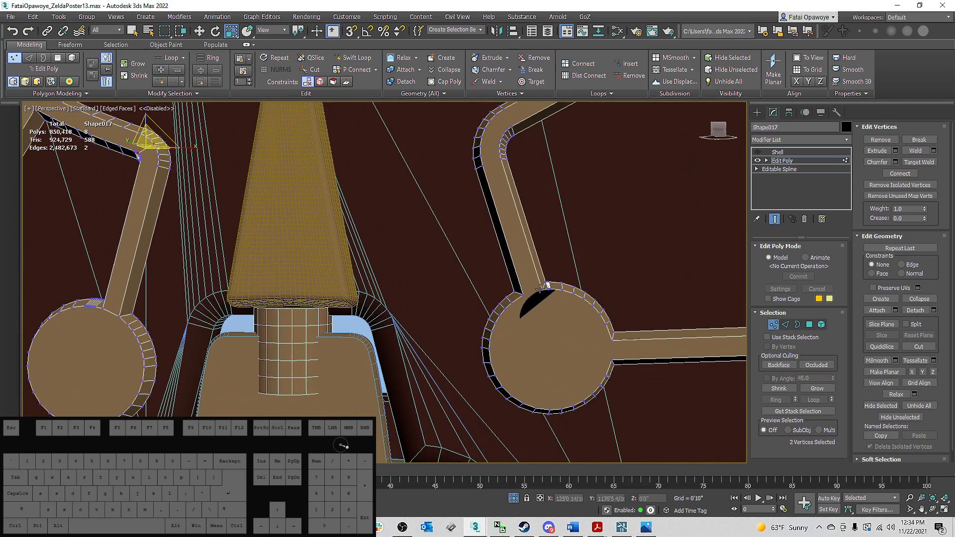
pyautogui.scroll(5, 545, 300)
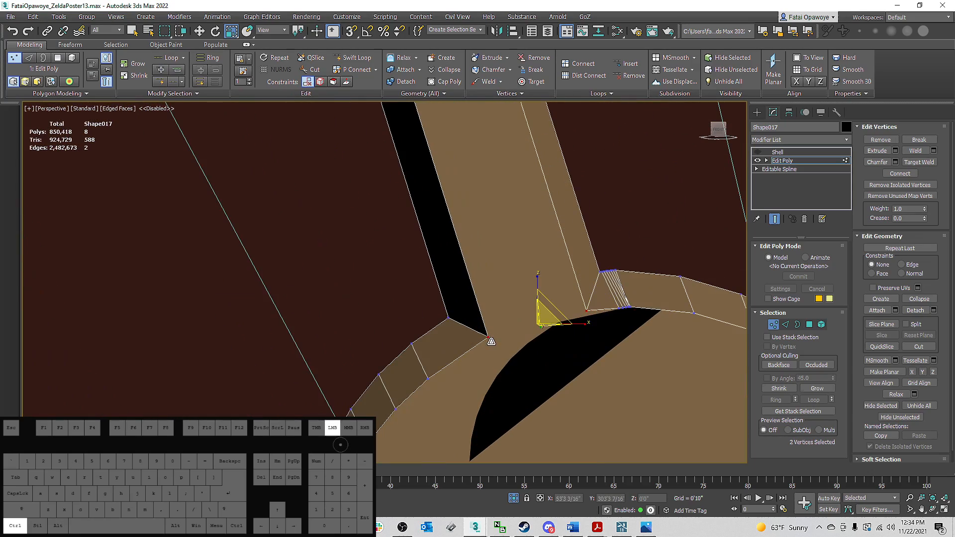
pyautogui.rightClick(536, 318)
pyautogui.click(500, 354)
# Step: Connect the two front vertices where the right circle meets its horizontal arm
pyautogui.scroll(-5, 591, 320)
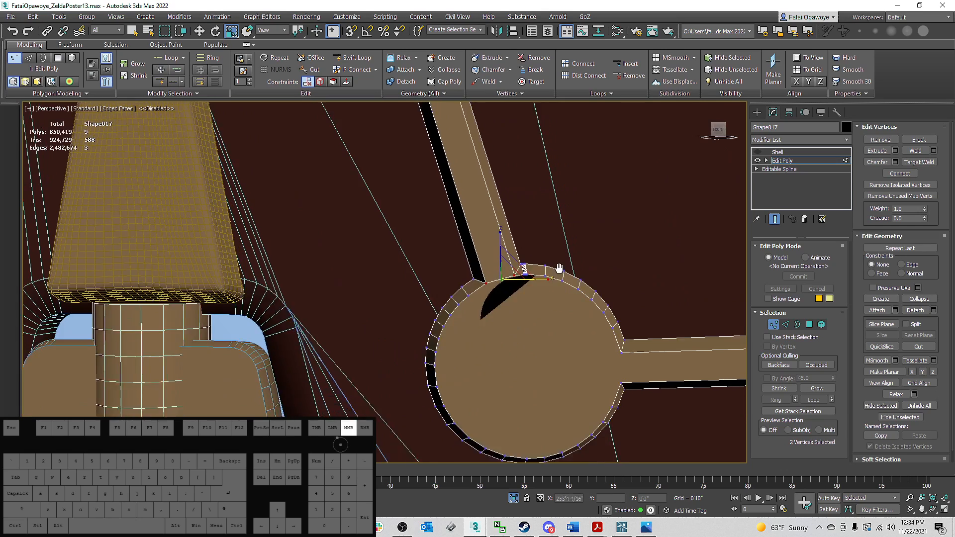
pyautogui.scroll(1, 591, 320)
pyautogui.keyDown('ctrl'); pyautogui.click(610, 340); pyautogui.keyUp('ctrl')
pyautogui.rightClick(612, 334)
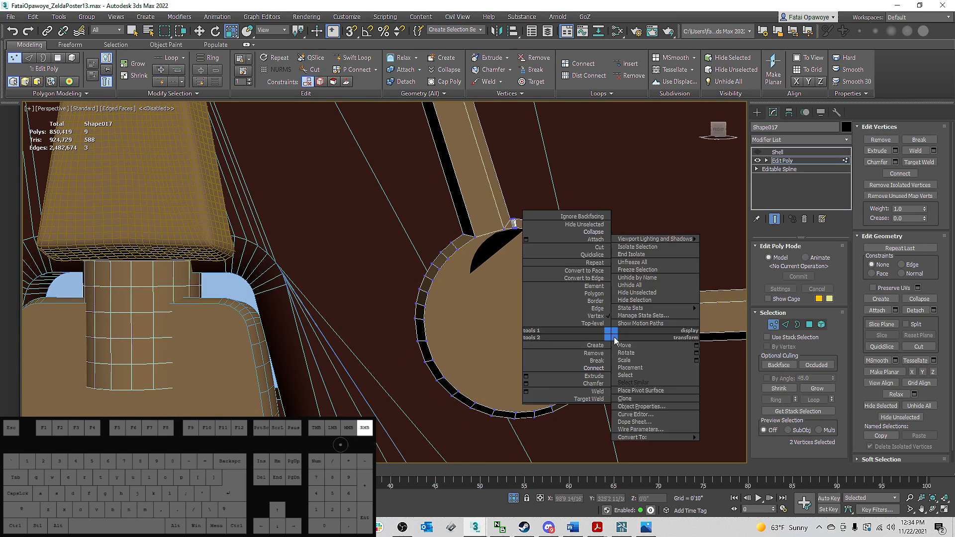
pyautogui.click(601, 371)
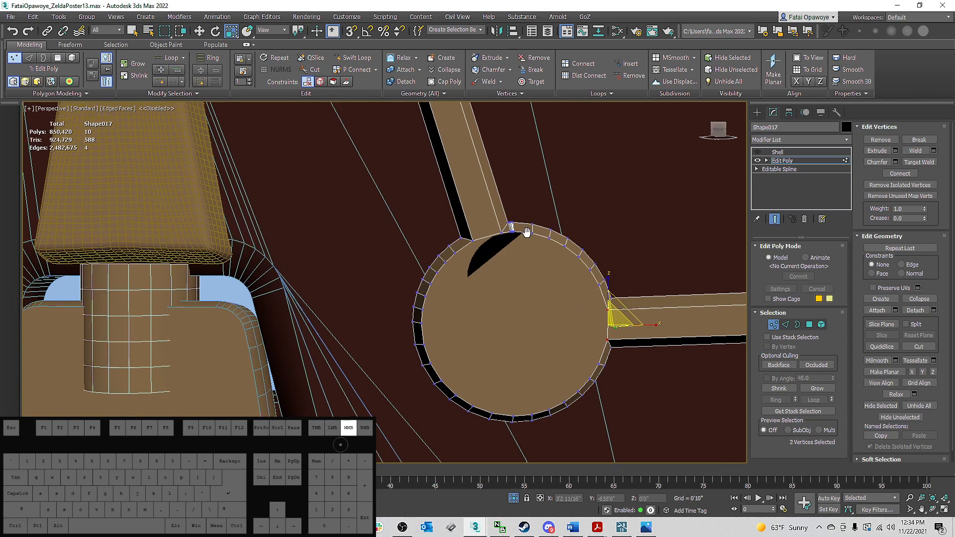
# Step: Try moving the right end circle's front polygon, and undo the move
pyautogui.scroll(3, 503, 231)
pyautogui.scroll(-5, 476, 225)
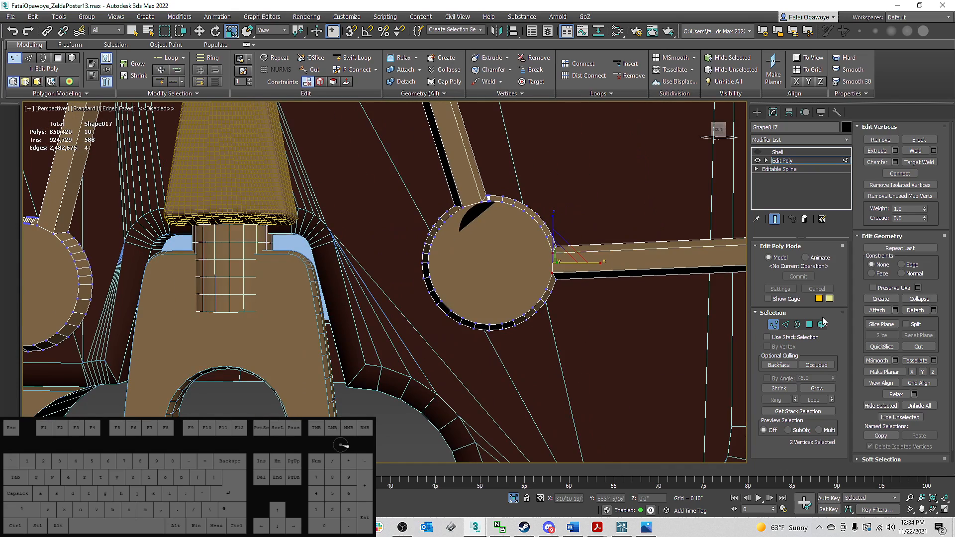
pyautogui.click(809, 324)
pyautogui.click(496, 234)
pyautogui.moveTo(495, 235)
pyautogui.keyDown('alt'); pyautogui.mouseDown(button='middle')
pyautogui.moveTo(483, 265)
pyautogui.moveTo(498, 240)
pyautogui.mouseUp(button='middle'); pyautogui.keyUp('alt')
pyautogui.press('w')
pyautogui.moveTo(505, 251); pyautogui.dragTo(500, 261)
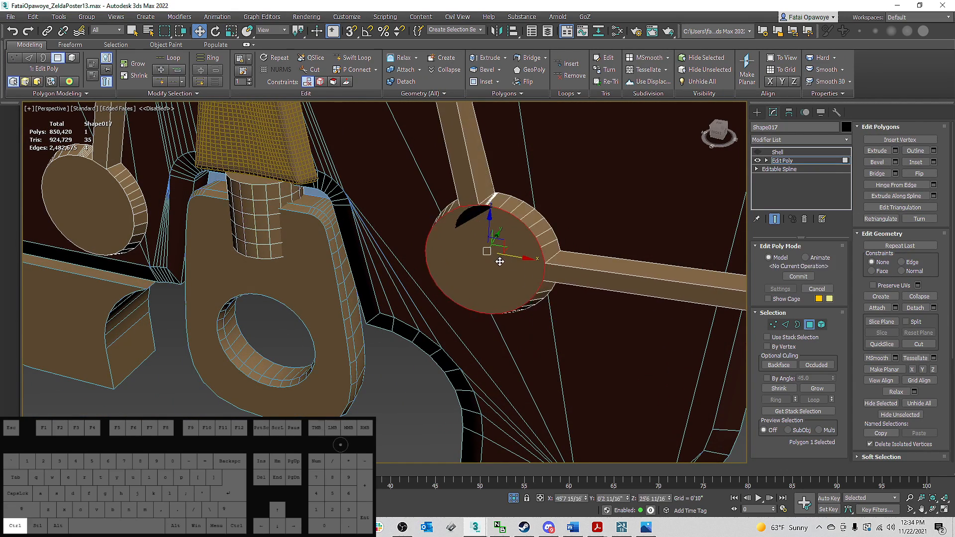
pyautogui.hotkey('ctrl', 'z')
pyautogui.keyDown('alt'); pyautogui.moveTo(488, 231); pyautogui.dragTo(494, 206, button='middle'); pyautogui.keyUp('alt')
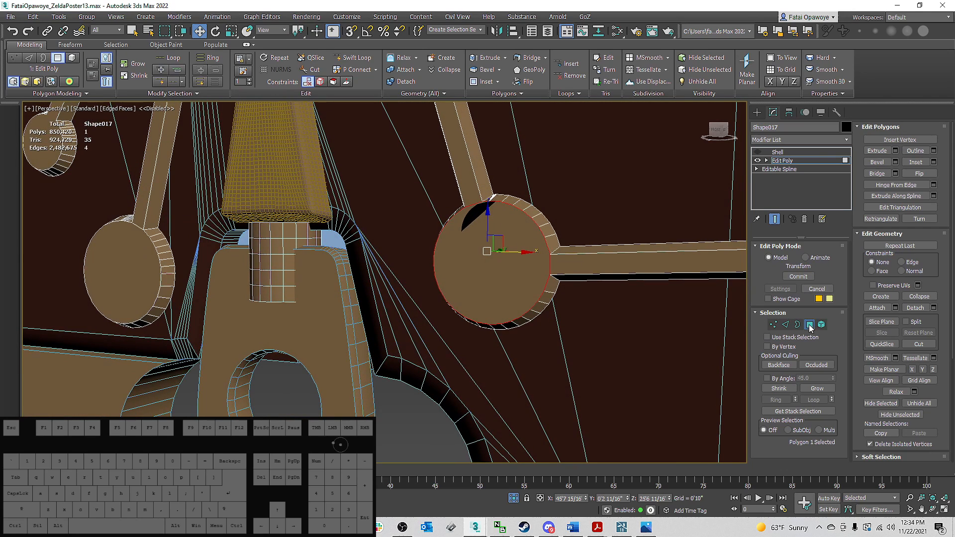
pyautogui.keyDown('alt'); pyautogui.moveTo(507, 299); pyautogui.dragTo(512, 294, button='middle'); pyautogui.keyUp('alt')
pyautogui.rightClick(510, 295)
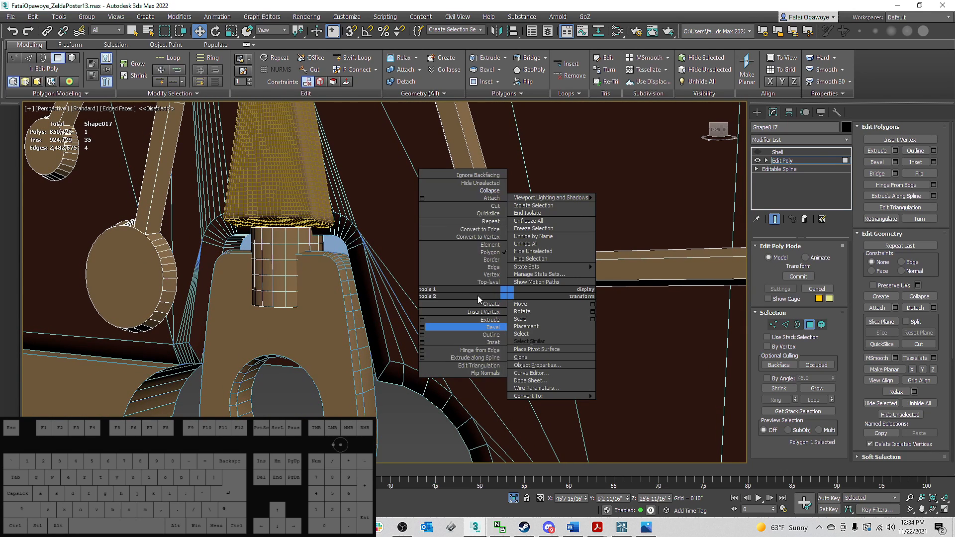
pyautogui.click(422, 342)
pyautogui.moveTo(393, 304); pyautogui.dragTo(395, 289)
pyautogui.click(420, 316)
# Step: Select the crowded vertices on the right circle's rim at the black shading artifact near the upper arm
pyautogui.scroll(6, 508, 220)
pyautogui.keyDown('alt'); pyautogui.moveTo(433, 178); pyautogui.dragTo(452, 212, button='middle'); pyautogui.keyUp('alt')
pyautogui.scroll(5, 452, 213)
pyautogui.press('1')
pyautogui.scroll(-2, 466, 216)
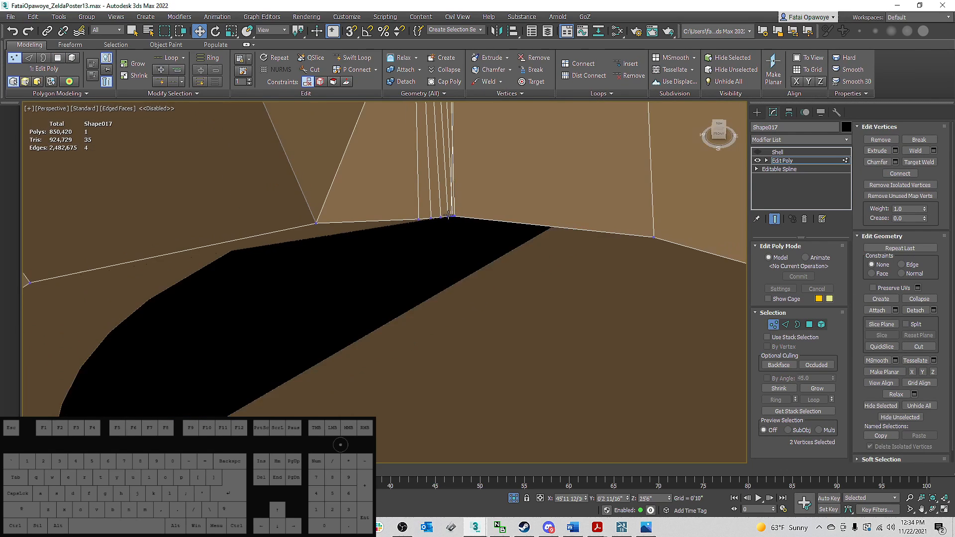
pyautogui.scroll(2, 450, 220)
pyautogui.scroll(-2, 462, 221)
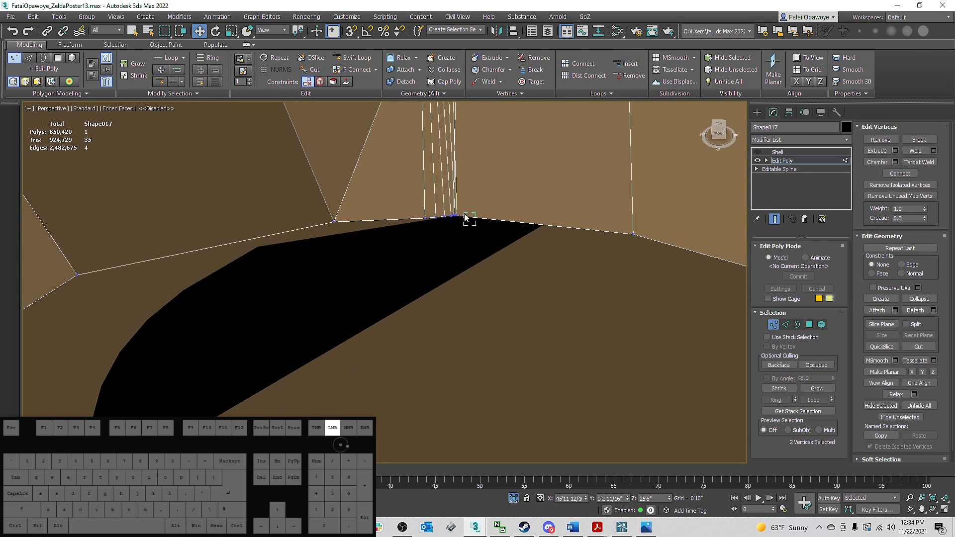
pyautogui.moveTo(452, 216); pyautogui.dragTo(450, 212)
# Step: In wireframe display, select the crowded short edges on the right circle's rim and remove them
pyautogui.press('2')
pyautogui.press('F3')
pyautogui.scroll(-5, 448, 214)
pyautogui.keyDown('alt'); pyautogui.moveTo(444, 192); pyautogui.dragTo(442, 209, button='middle'); pyautogui.keyUp('alt')
pyautogui.scroll(3, 442, 209)
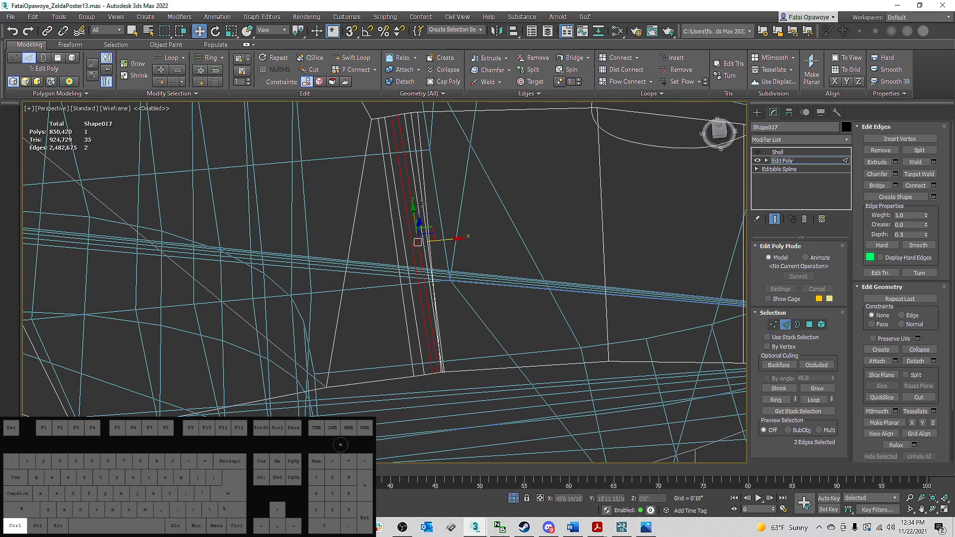
pyautogui.click(399, 211)
pyautogui.keyDown('ctrl'); pyautogui.click(413, 210); pyautogui.keyUp('ctrl')
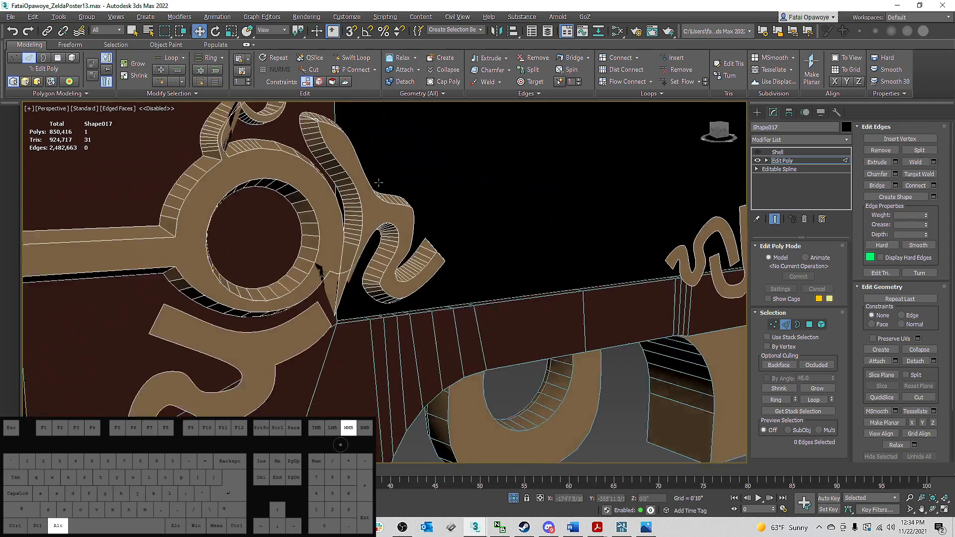
# Step: Move the stray vertex spiking down below the right circle up along Z to the junction with the side scroll
pyautogui.keyDown('alt'); pyautogui.moveTo(383, 164); pyautogui.dragTo(318, 155, button='middle'); pyautogui.keyUp('alt')
pyautogui.scroll(4, 232, 231)
pyautogui.press('1')
pyautogui.click(271, 337)
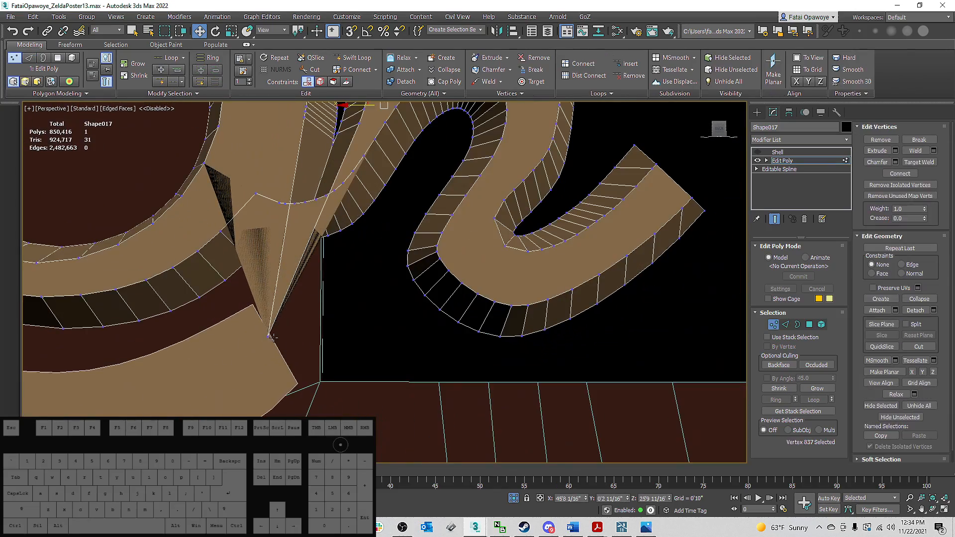
pyautogui.scroll(2, 305, 234)
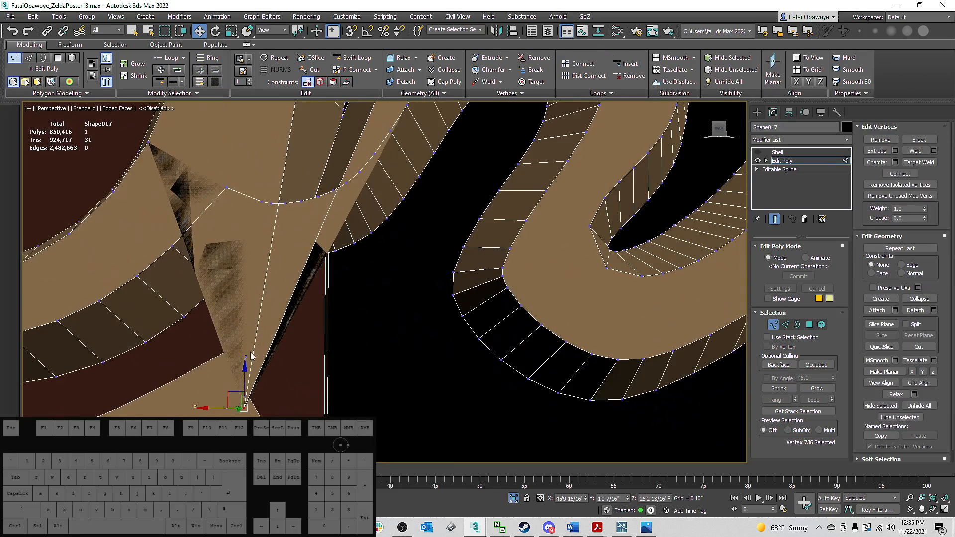
pyautogui.moveTo(242, 373); pyautogui.dragTo(278, 136)
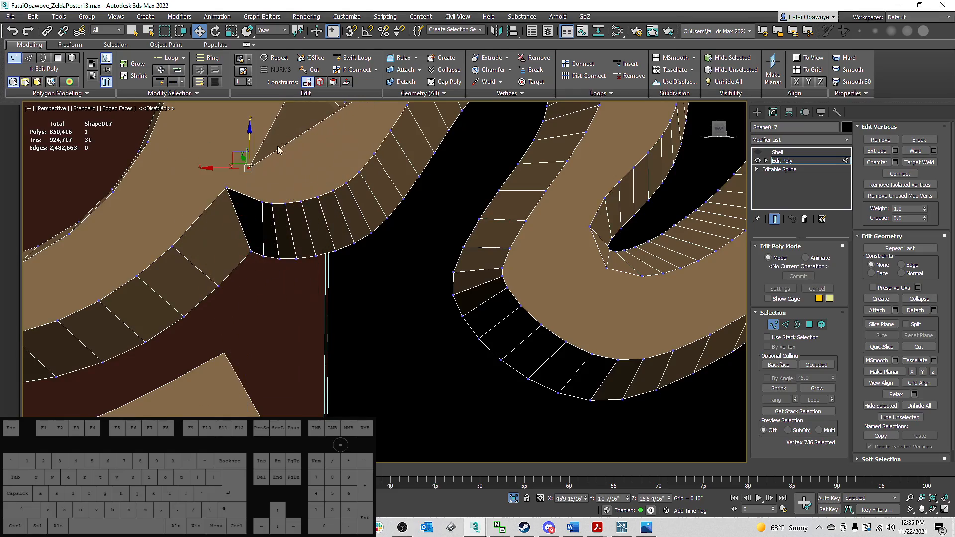
pyautogui.keyDown('alt'); pyautogui.moveTo(277, 150); pyautogui.dragTo(279, 181, button='middle'); pyautogui.keyUp('alt')
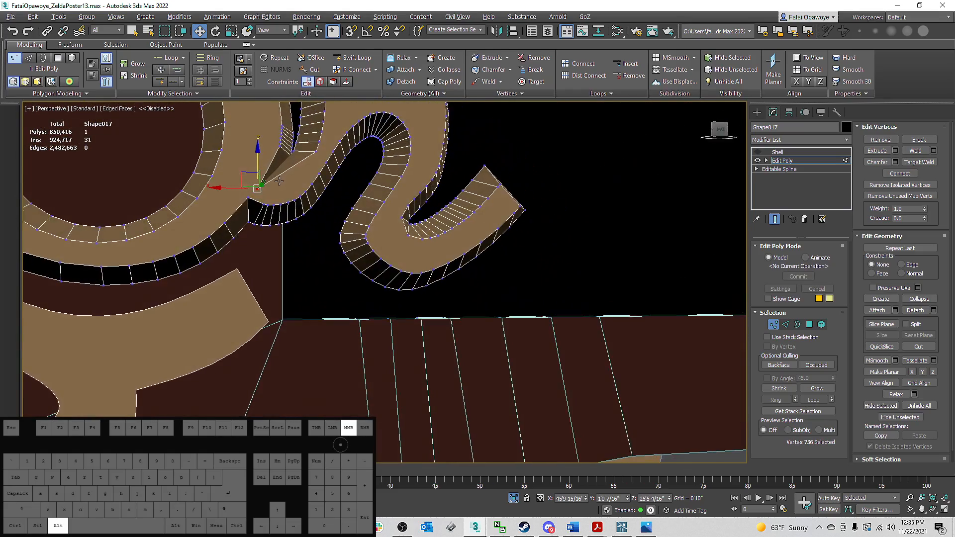
# Step: Connect the two front vertices where the right circle meets the side scroll
pyautogui.scroll(5, 269, 194)
pyautogui.rightClick(246, 196)
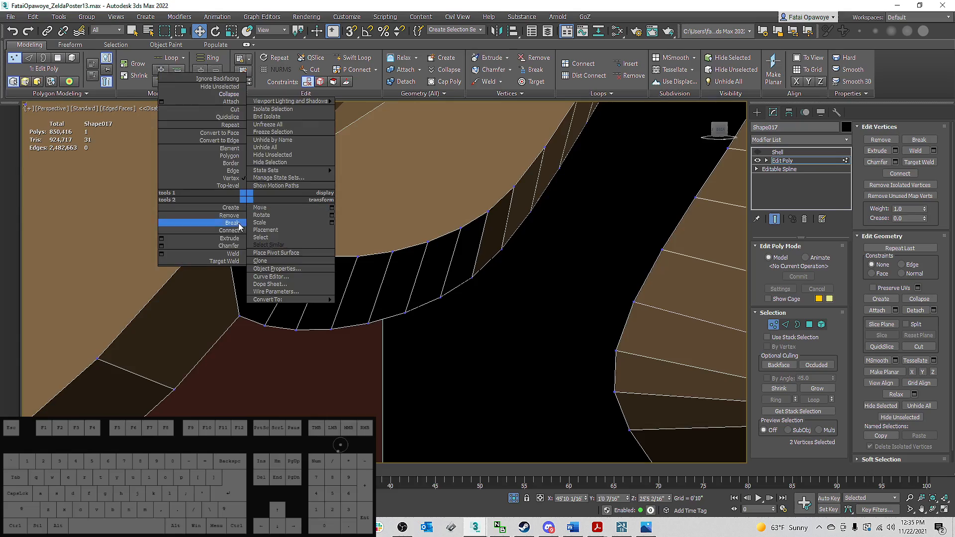
pyautogui.click(223, 230)
pyautogui.scroll(-5, 272, 169)
pyautogui.moveTo(321, 158); pyautogui.dragTo(130, 213, button='middle')
pyautogui.scroll(2, 131, 214)
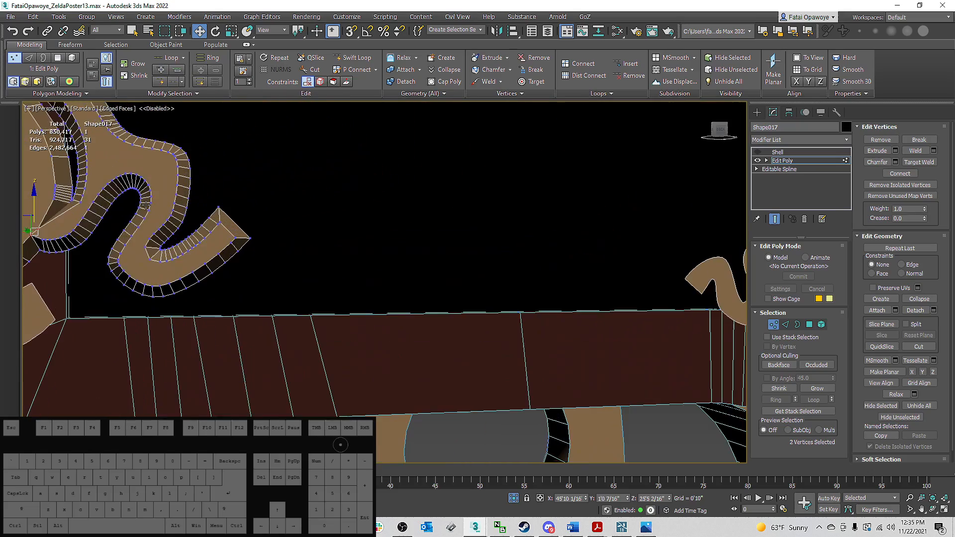
# Step: Select the border of the right circle's inner opening, using wireframe display to pick it
pyautogui.keyDown('alt'); pyautogui.moveTo(368, 138); pyautogui.dragTo(355, 148, button='middle'); pyautogui.keyUp('alt')
pyautogui.scroll(-5, 355, 148)
pyautogui.moveTo(437, 155); pyautogui.dragTo(597, 232, button='middle')
pyautogui.scroll(2, 326, 160)
pyautogui.scroll(-5, 596, 232)
pyautogui.keyDown('alt'); pyautogui.moveTo(421, 221); pyautogui.dragTo(297, 230, button='middle'); pyautogui.keyUp('alt')
pyautogui.scroll(6, 440, 209)
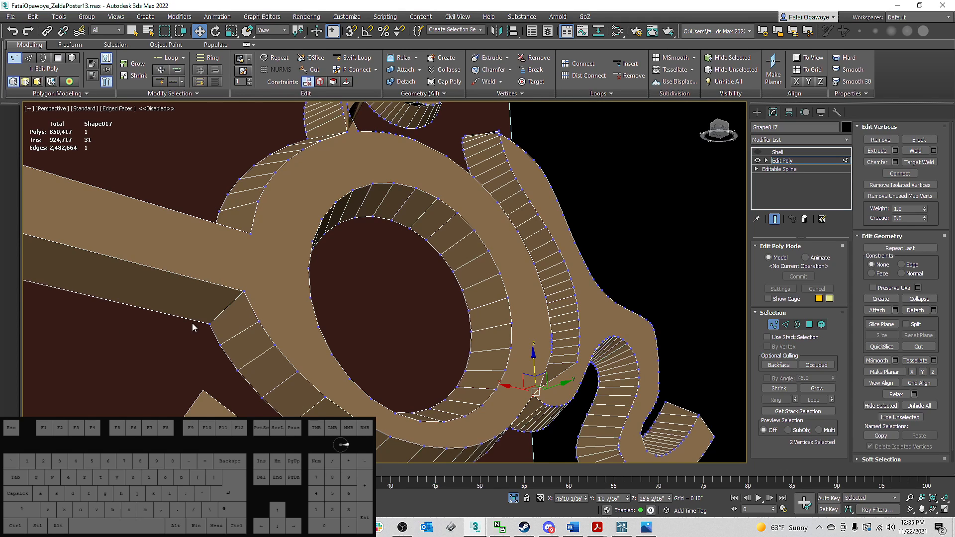
pyautogui.press('F3')
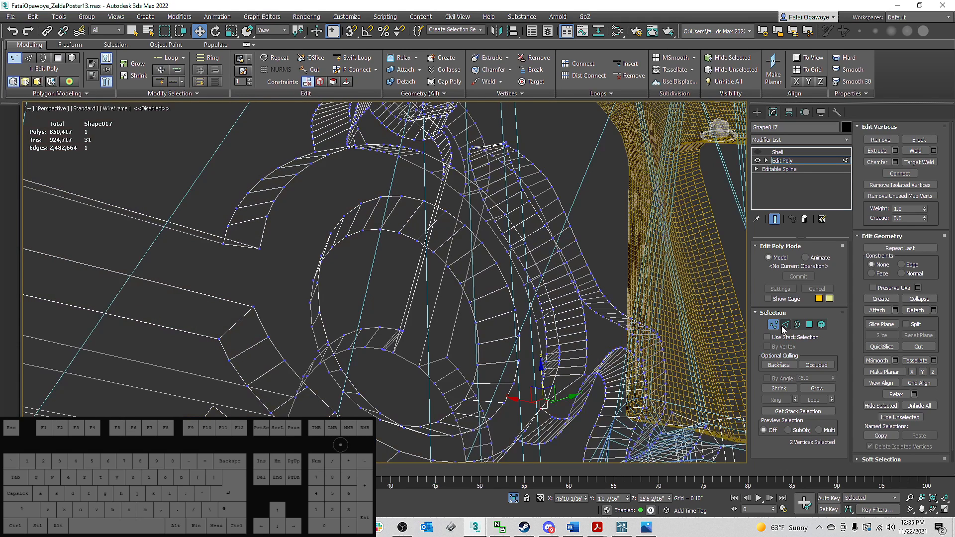
pyautogui.click(796, 326)
pyautogui.doubleClick(460, 291)
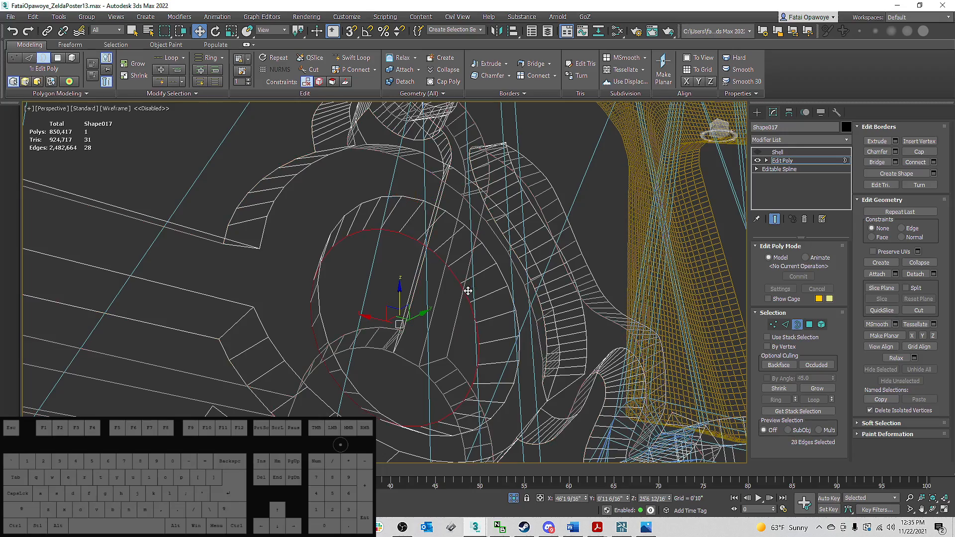
pyautogui.moveTo(469, 288)
pyautogui.keyDown('alt'); pyautogui.mouseDown(button='middle')
pyautogui.moveTo(426, 296)
pyautogui.moveTo(418, 320)
pyautogui.mouseUp(button='middle'); pyautogui.keyUp('alt')
pyautogui.press('F3')
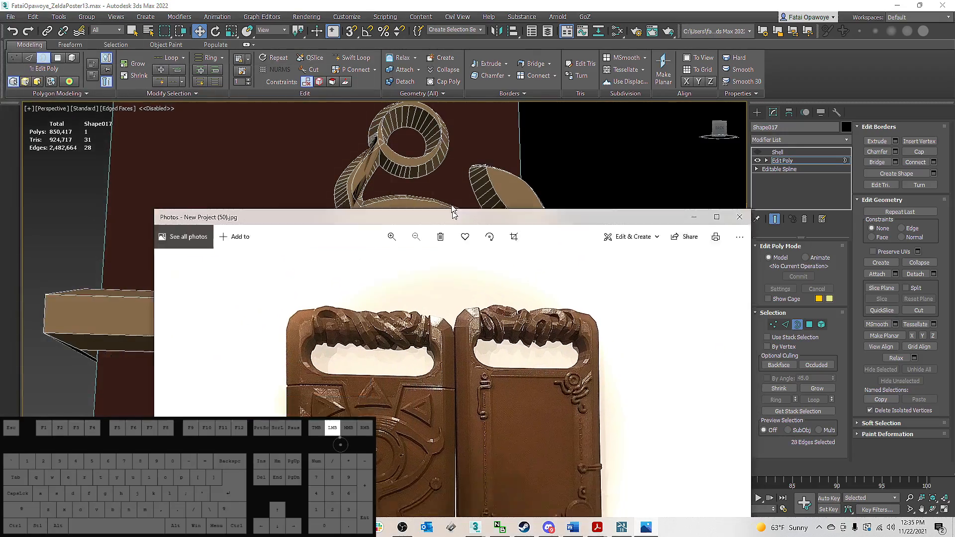
# Step: Examine the corner circle ornament in the reference photo New Project (50).jpg, then return to the model
pyautogui.moveTo(451, 212); pyautogui.dragTo(443, 86)
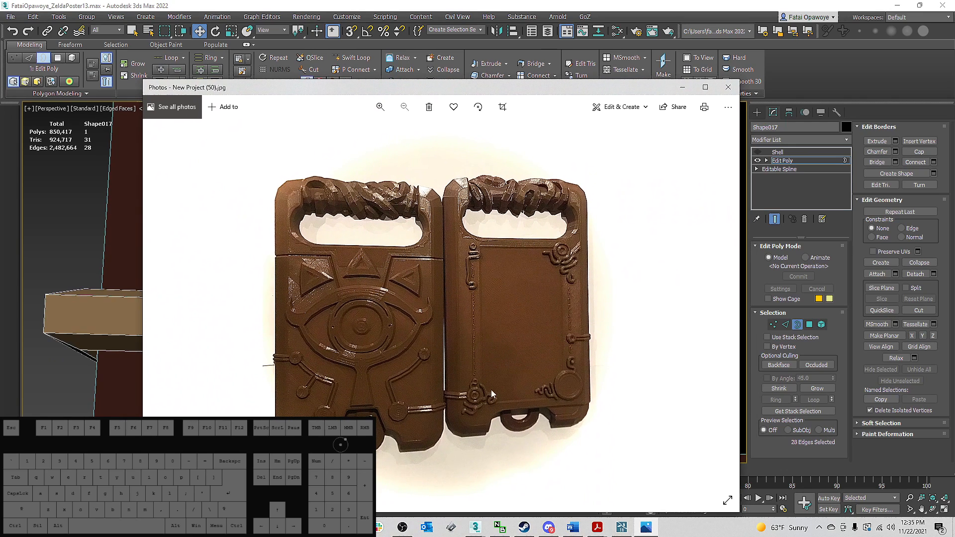
pyautogui.scroll(2, 472, 394)
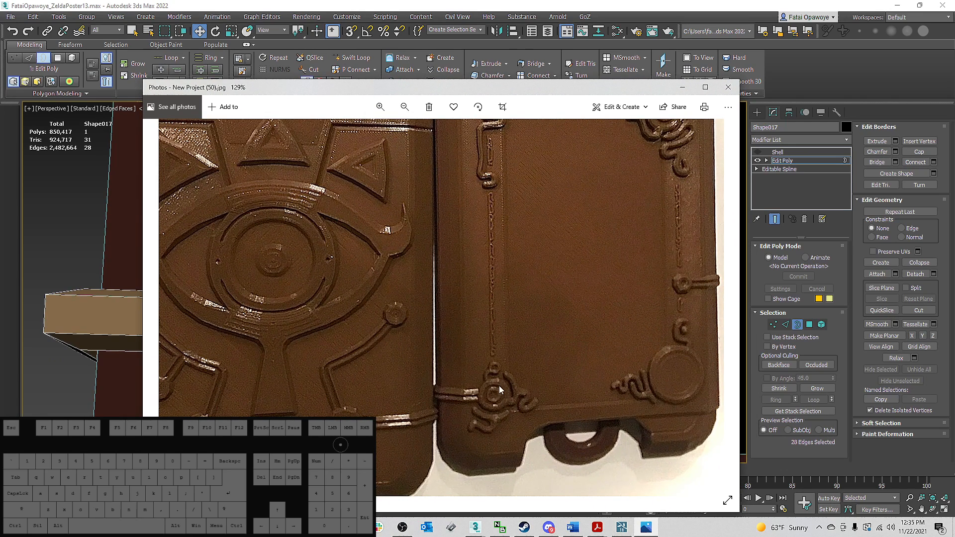
pyautogui.scroll(-1, 586, 198)
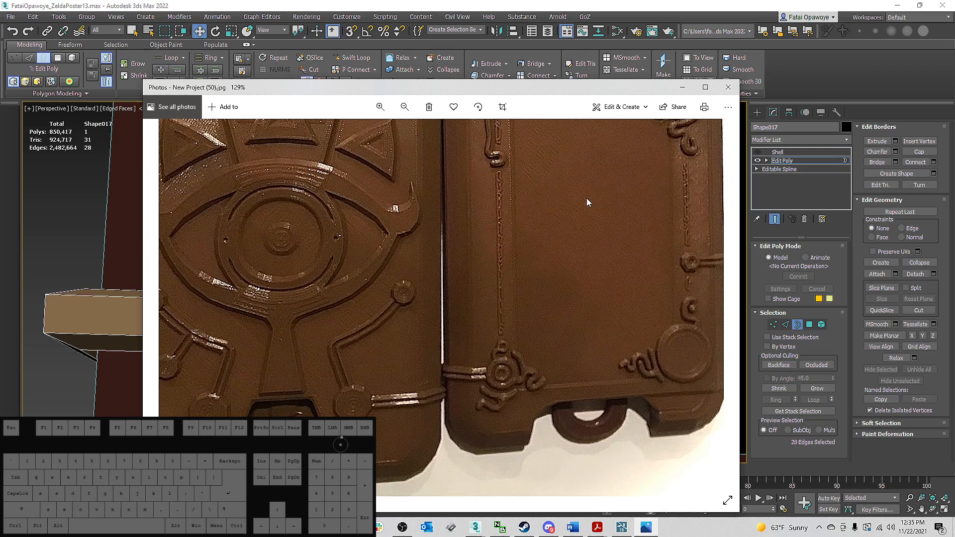
pyautogui.click(685, 87)
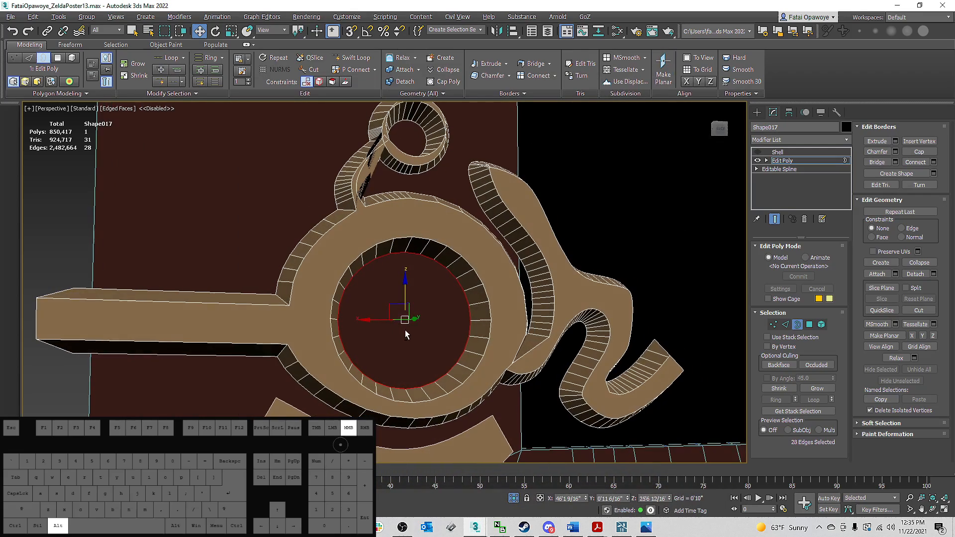
# Step: Add a narrow ring of faces inside the circle by scaling a copy of the selected border inward
pyautogui.press('r')
pyautogui.keyDown('alt'); pyautogui.moveTo(371, 278); pyautogui.dragTo(452, 306, button='middle'); pyautogui.keyUp('alt')
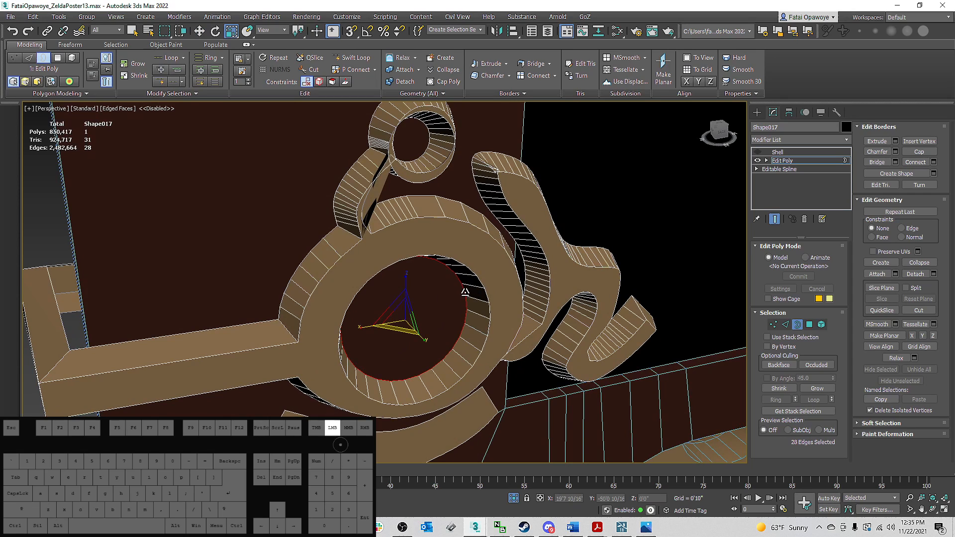
pyautogui.press('shift')
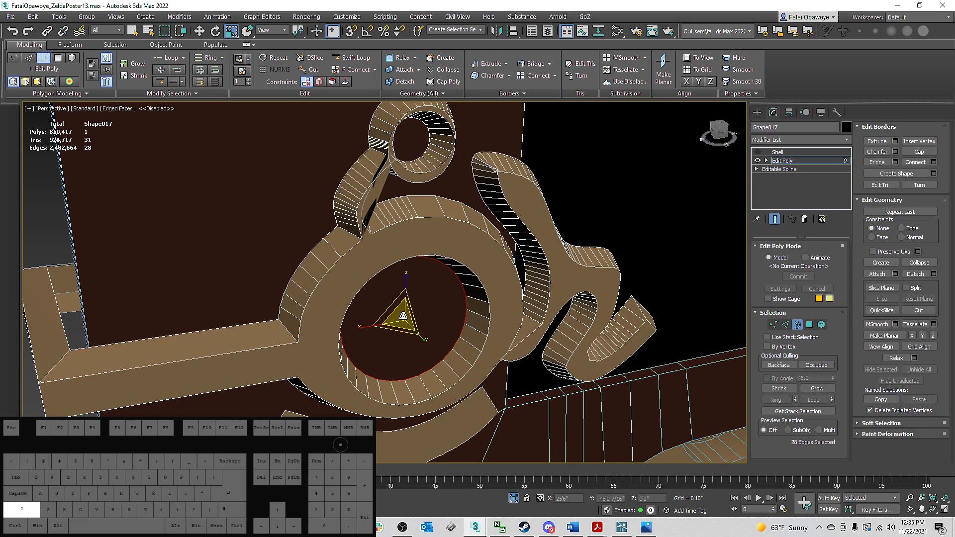
pyautogui.keyDown('shift'); pyautogui.moveTo(402, 316); pyautogui.dragTo(407, 323); pyautogui.keyUp('shift')
pyautogui.keyDown('alt'); pyautogui.moveTo(407, 323); pyautogui.dragTo(427, 329, button='middle'); pyautogui.keyUp('alt')
# Step: Extend the inner border outward along Y as a new wall of faces and adjust its scale
pyautogui.press('q')
pyautogui.press('w')
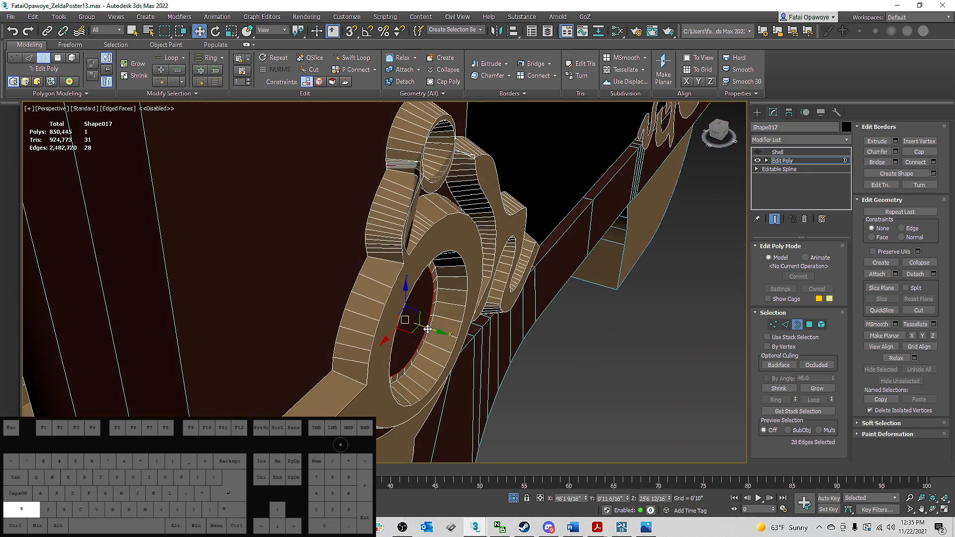
pyautogui.keyDown('shift'); pyautogui.moveTo(430, 328); pyautogui.dragTo(448, 337); pyautogui.keyUp('shift')
pyautogui.keyDown('alt'); pyautogui.moveTo(448, 337); pyautogui.dragTo(422, 324, button='middle'); pyautogui.keyUp('alt')
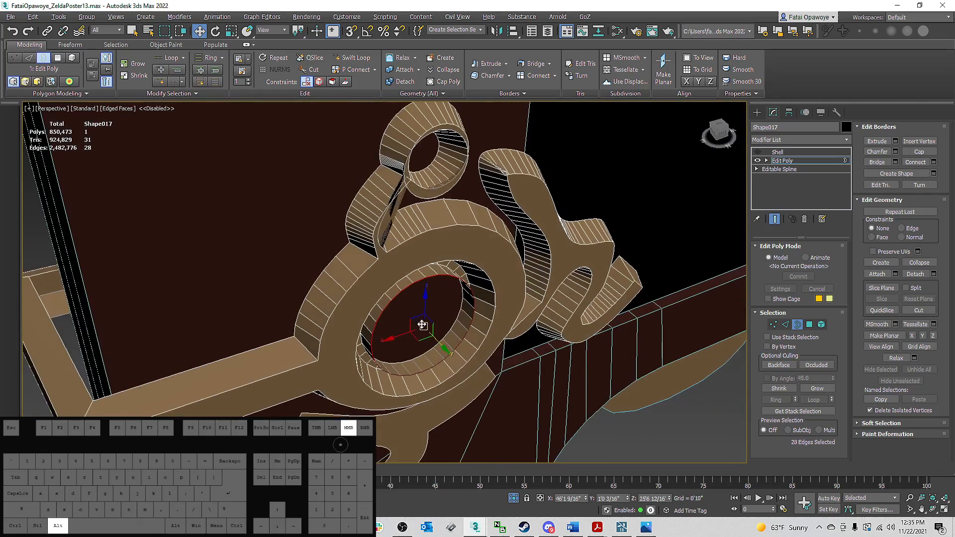
pyautogui.moveTo(424, 327); pyautogui.dragTo(444, 350)
pyautogui.keyDown('alt'); pyautogui.moveTo(444, 350); pyautogui.dragTo(438, 308, button='middle'); pyautogui.keyUp('alt')
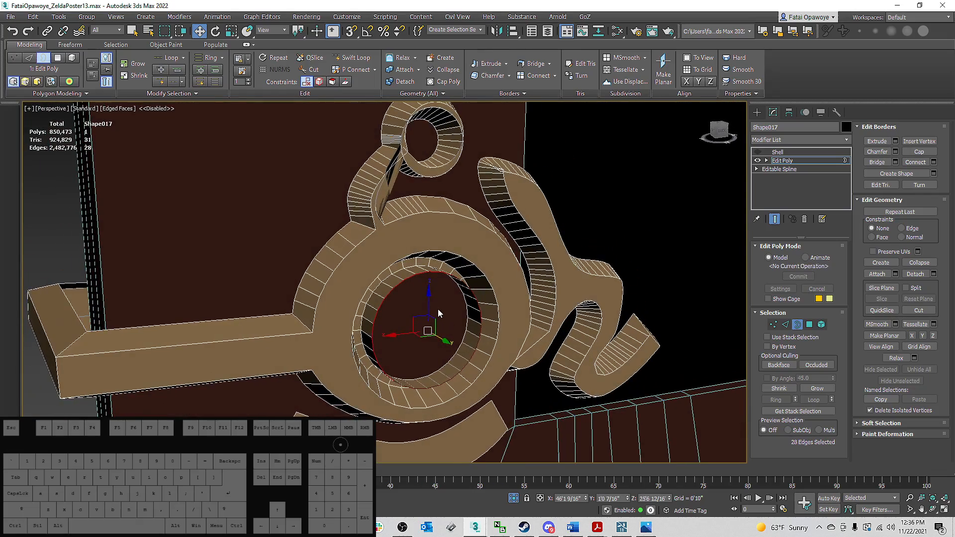
pyautogui.press('r')
pyautogui.moveTo(425, 324); pyautogui.dragTo(426, 329)
pyautogui.keyDown('alt'); pyautogui.moveTo(437, 312); pyautogui.dragTo(417, 332, button='middle'); pyautogui.keyUp('alt')
# Step: Scale another ring of faces inward from the border and extend it along Y to form a recessed wall
pyautogui.press('r')
pyautogui.keyDown('shift'); pyautogui.moveTo(435, 331); pyautogui.dragTo(453, 349); pyautogui.keyUp('shift')
pyautogui.keyDown('alt'); pyautogui.moveTo(453, 349); pyautogui.dragTo(425, 357, button='middle'); pyautogui.keyUp('alt')
pyautogui.press('w')
pyautogui.keyDown('shift'); pyautogui.moveTo(440, 343); pyautogui.dragTo(421, 321); pyautogui.keyUp('shift')
pyautogui.moveTo(422, 320)
pyautogui.keyDown('alt'); pyautogui.mouseDown(button='middle')
pyautogui.moveTo(392, 277)
pyautogui.moveTo(403, 300)
pyautogui.moveTo(436, 280)
pyautogui.moveTo(415, 288)
pyautogui.moveTo(440, 338)
pyautogui.mouseUp(button='middle'); pyautogui.keyUp('alt')
# Step: Cap the circle's remaining center opening and check the ornament in plain shading
pyautogui.rightClick(405, 300)
pyautogui.click(386, 322)
pyautogui.scroll(-5, 415, 289)
pyautogui.scroll(-5, 415, 289)
pyautogui.click(489, 420)
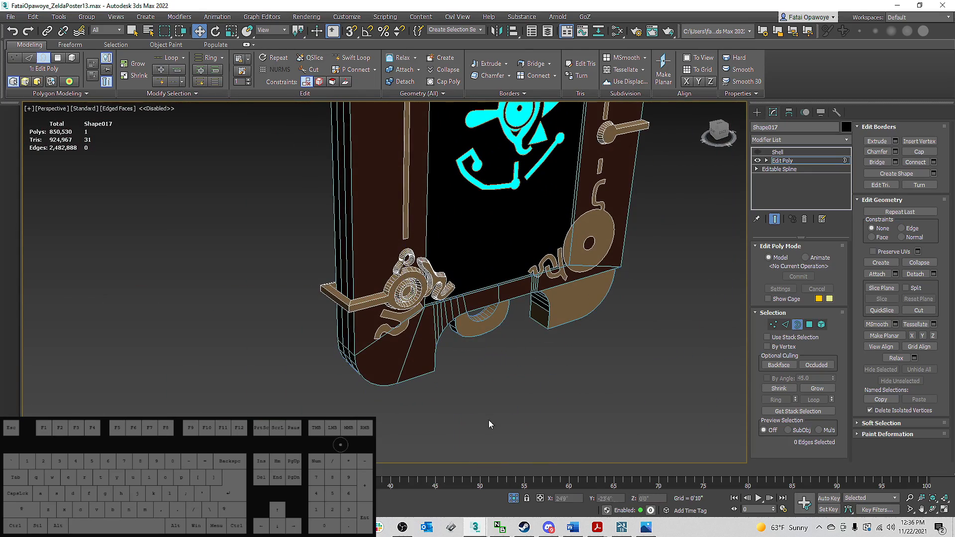
pyautogui.press('F4')
pyautogui.scroll(5, 413, 288)
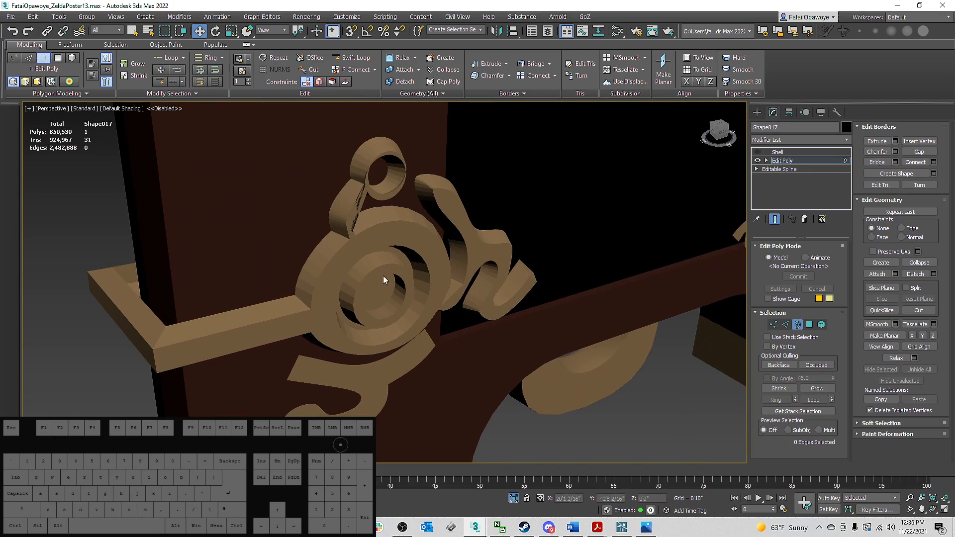
# Step: Examine the front polygon, edges and vertices where the small upper ring joins its arm, in shaded and wireframe display
pyautogui.click(387, 150)
pyautogui.press('F4')
pyautogui.scroll(5, 384, 169)
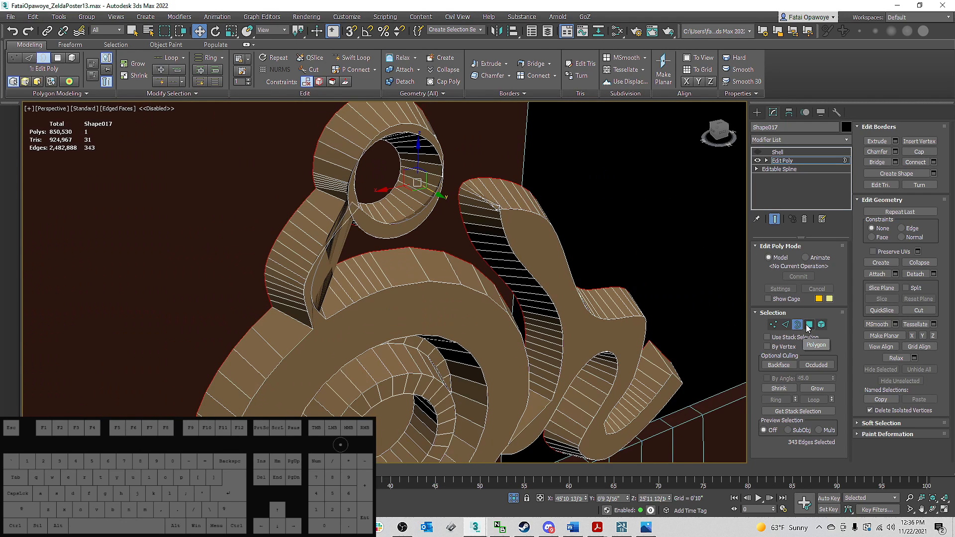
pyautogui.click(808, 324)
pyautogui.keyDown('alt'); pyautogui.moveTo(427, 149); pyautogui.dragTo(450, 192, button='middle'); pyautogui.keyUp('alt')
pyautogui.scroll(3, 370, 156)
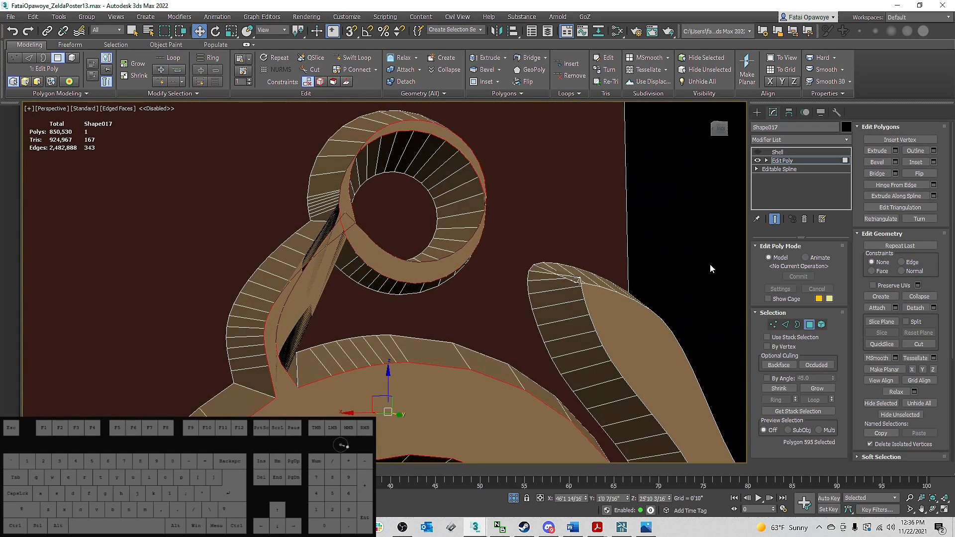
pyautogui.click(786, 324)
pyautogui.click(453, 152)
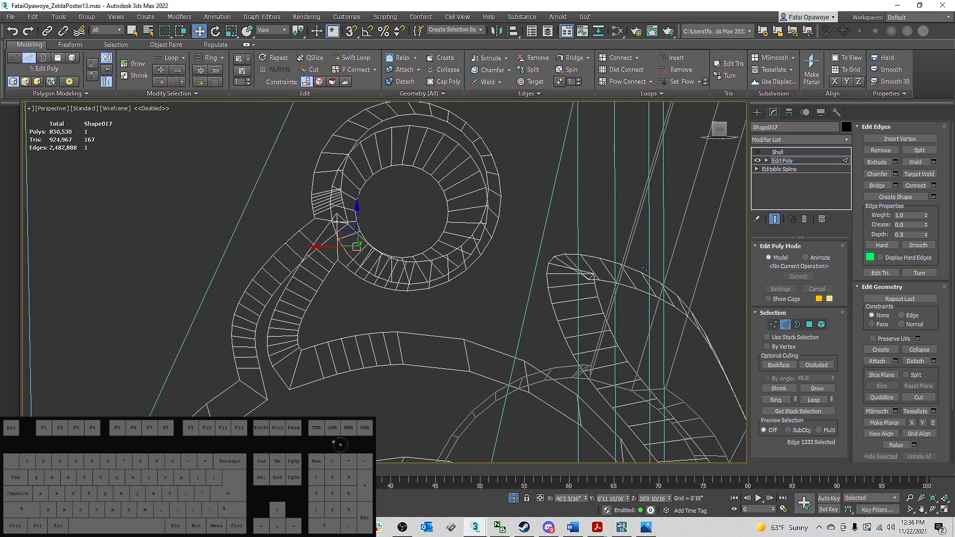
pyautogui.moveTo(563, 247)
pyautogui.keyDown('alt'); pyautogui.mouseDown(button='middle')
pyautogui.moveTo(522, 266)
pyautogui.moveTo(443, 275)
pyautogui.mouseUp(button='middle'); pyautogui.keyUp('alt')
pyautogui.press('F3')
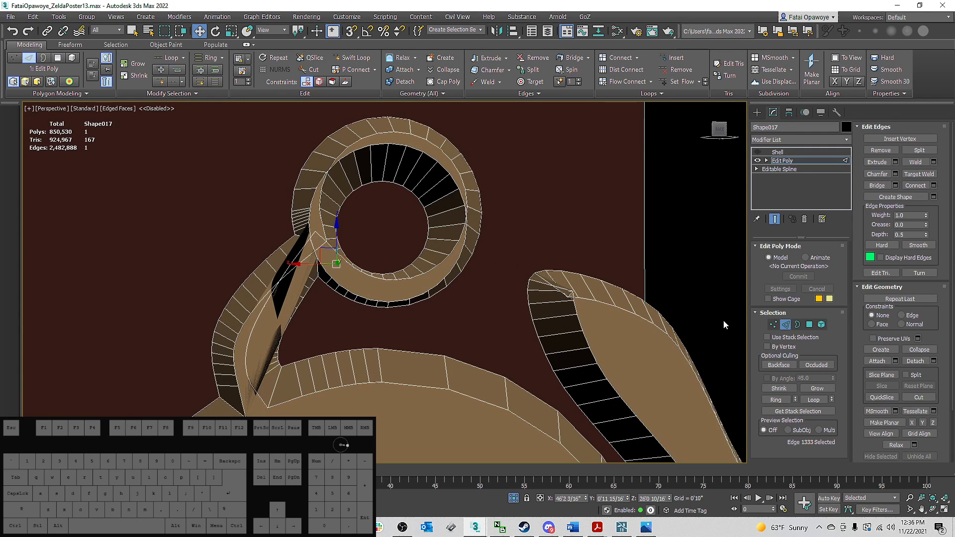
pyautogui.click(810, 325)
pyautogui.click(358, 281)
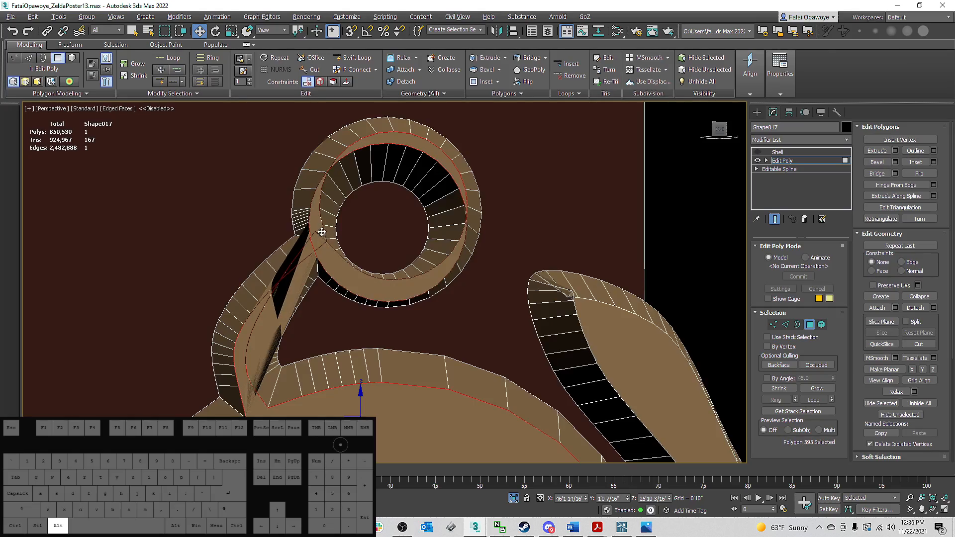
pyautogui.moveTo(322, 232)
pyautogui.keyDown('alt'); pyautogui.mouseDown(button='middle')
pyautogui.moveTo(339, 192)
pyautogui.moveTo(353, 195)
pyautogui.moveTo(343, 198)
pyautogui.moveTo(348, 247)
pyautogui.moveTo(335, 223)
pyautogui.mouseUp(button='middle'); pyautogui.keyUp('alt')
pyautogui.scroll(5, 335, 223)
pyautogui.moveTo(340, 180); pyautogui.dragTo(346, 207, button='middle')
pyautogui.scroll(2, 346, 207)
pyautogui.press('1')
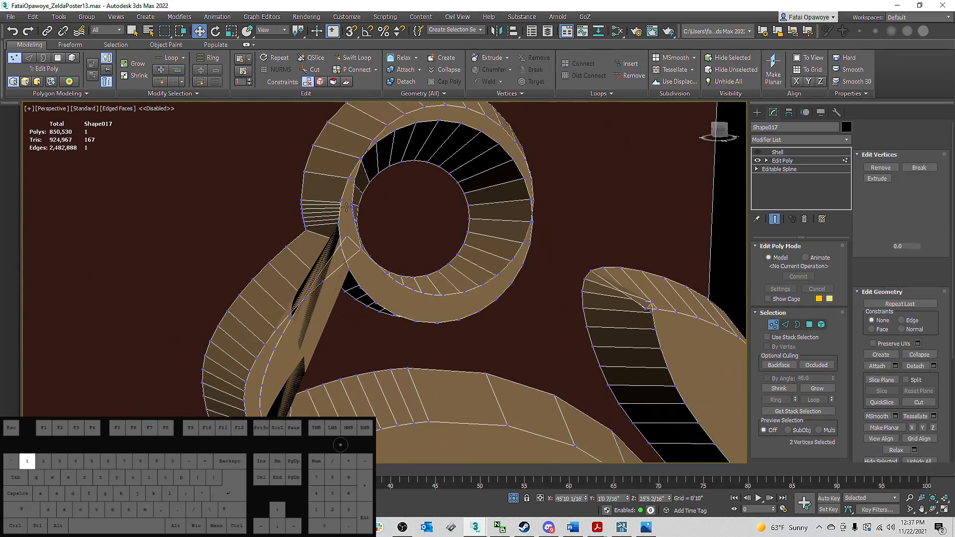
pyautogui.scroll(5, 341, 247)
pyautogui.moveTo(341, 246); pyautogui.dragTo(343, 201, button='middle')
pyautogui.scroll(-5, 348, 196)
pyautogui.moveTo(360, 188); pyautogui.dragTo(330, 264, button='middle')
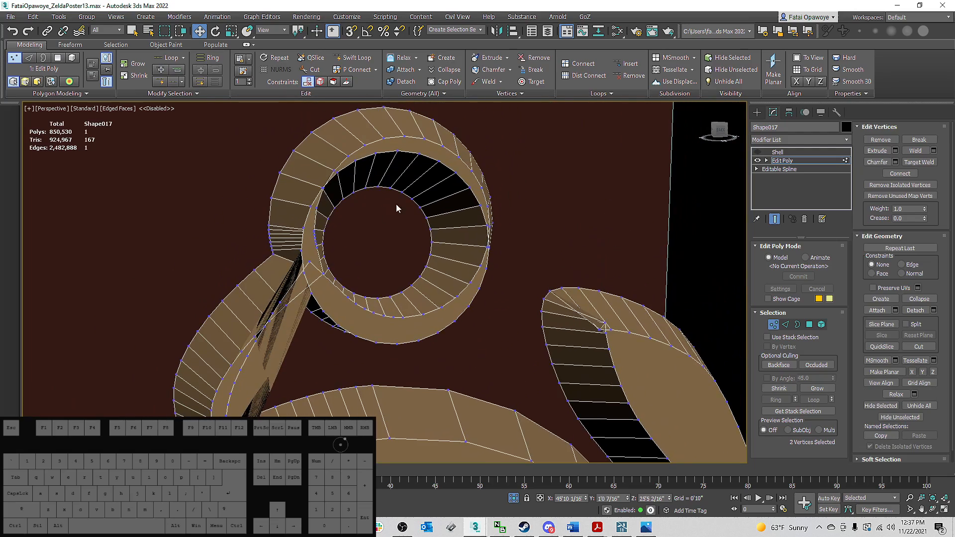
# Step: Connect the two vertices across the front of the arm below the small upper ring
pyautogui.click(785, 324)
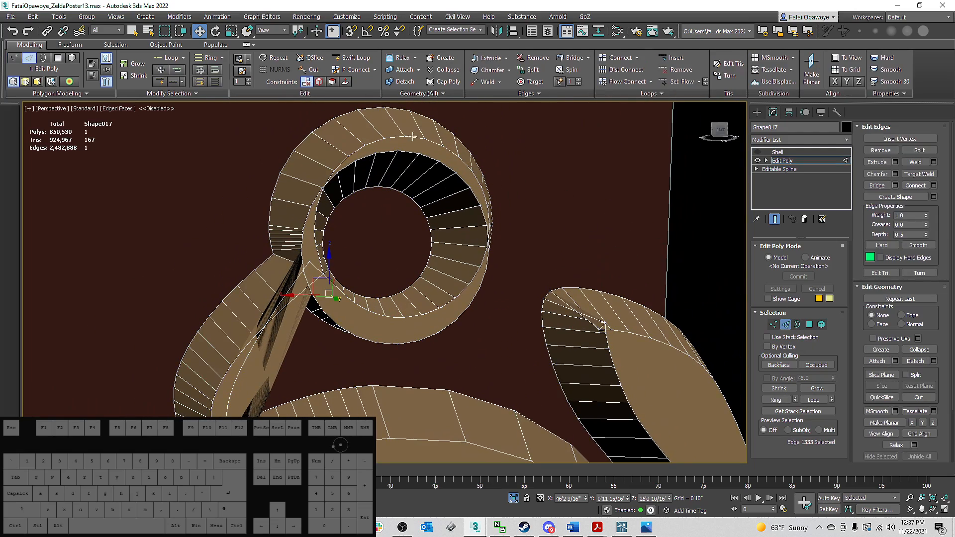
pyautogui.moveTo(476, 175)
pyautogui.keyDown('alt'); pyautogui.mouseDown(button='middle')
pyautogui.moveTo(432, 127)
pyautogui.moveTo(433, 141)
pyautogui.moveTo(482, 171)
pyautogui.mouseUp(button='middle'); pyautogui.keyUp('alt')
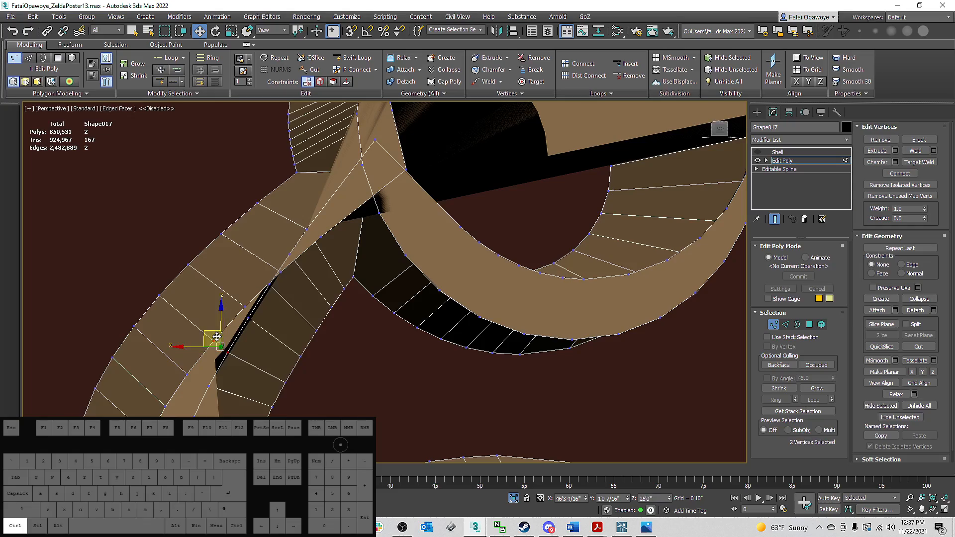
pyautogui.rightClick(262, 324)
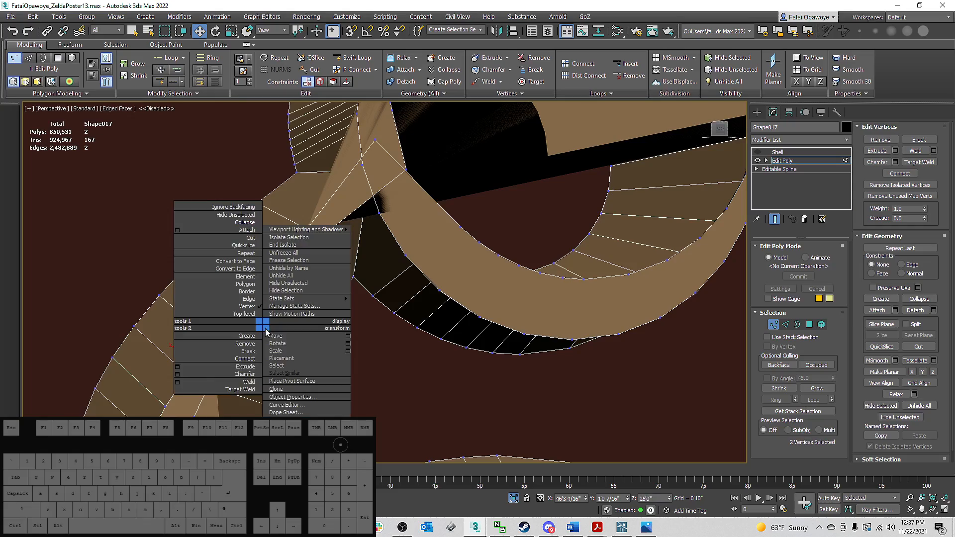
pyautogui.click(246, 360)
pyautogui.moveTo(262, 330)
pyautogui.keyDown('alt'); pyautogui.mouseDown(button='middle')
pyautogui.moveTo(283, 267)
pyautogui.moveTo(274, 244)
pyautogui.moveTo(305, 249)
pyautogui.mouseUp(button='middle'); pyautogui.keyUp('alt')
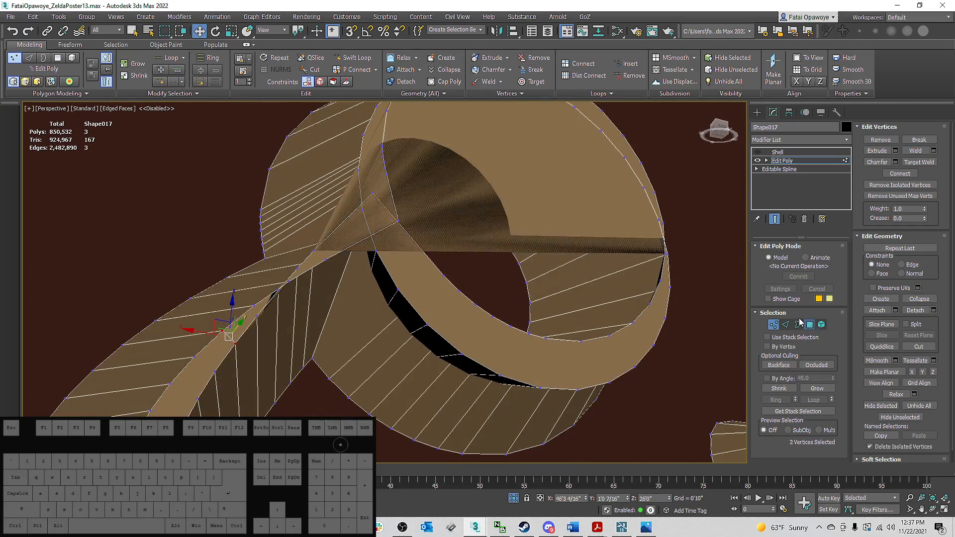
# Step: Delete the faulty front polygon covering the small upper ring
pyautogui.click(809, 324)
pyautogui.click(562, 198)
pyautogui.press('Delete')
# Step: Try to move the open border of the small upper ring's inner strip, then undo the move
pyautogui.keyDown('alt'); pyautogui.moveTo(498, 279); pyautogui.dragTo(411, 250, button='middle'); pyautogui.keyUp('alt')
pyautogui.scroll(-5, 411, 249)
pyautogui.scroll(5, 428, 253)
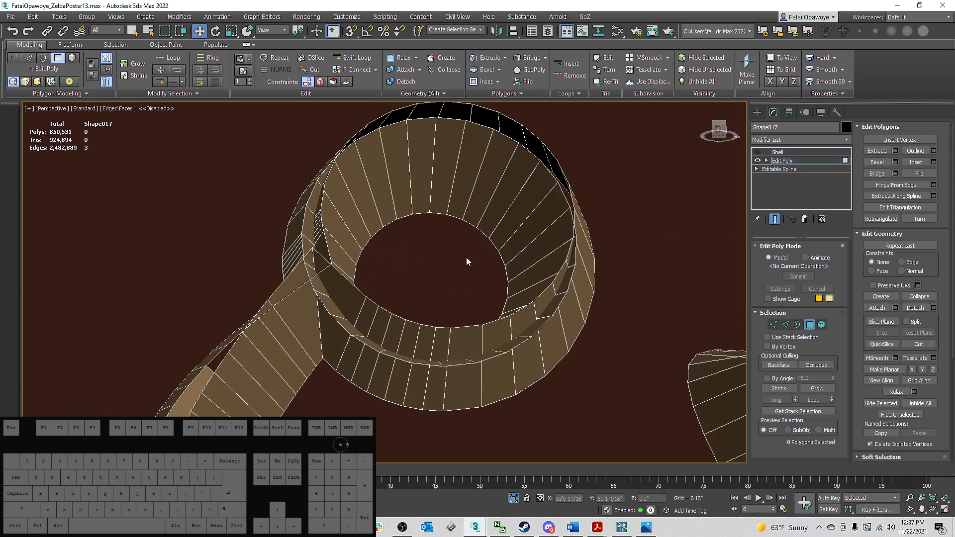
pyautogui.keyDown('alt'); pyautogui.moveTo(466, 258); pyautogui.dragTo(467, 247, button='middle'); pyautogui.keyUp('alt')
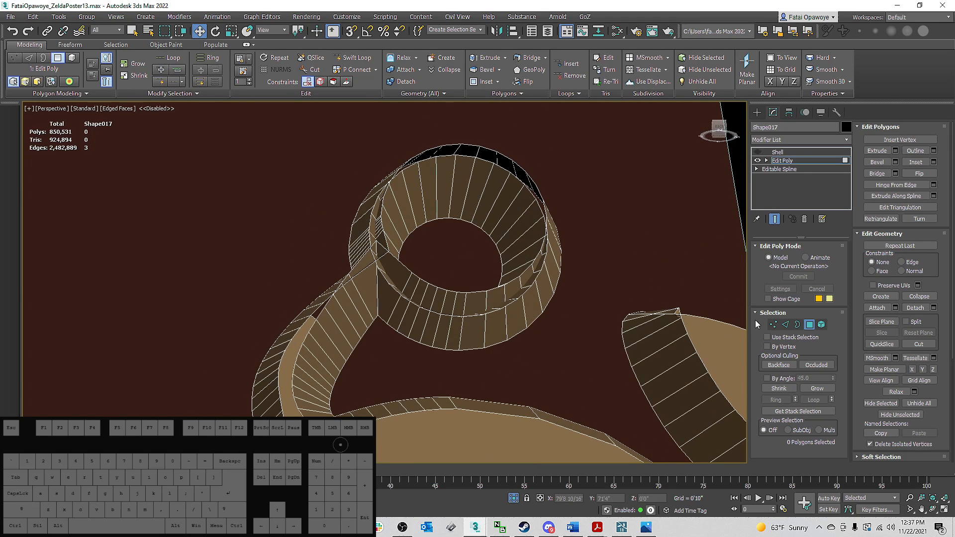
pyautogui.click(796, 326)
pyautogui.click(467, 315)
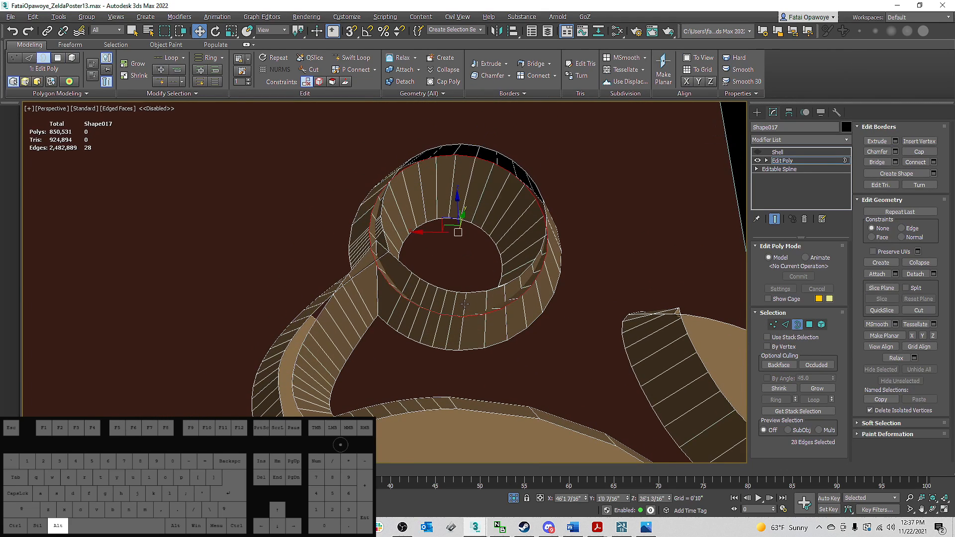
pyautogui.keyDown('alt'); pyautogui.moveTo(466, 307); pyautogui.dragTo(469, 228, button='middle'); pyautogui.keyUp('alt')
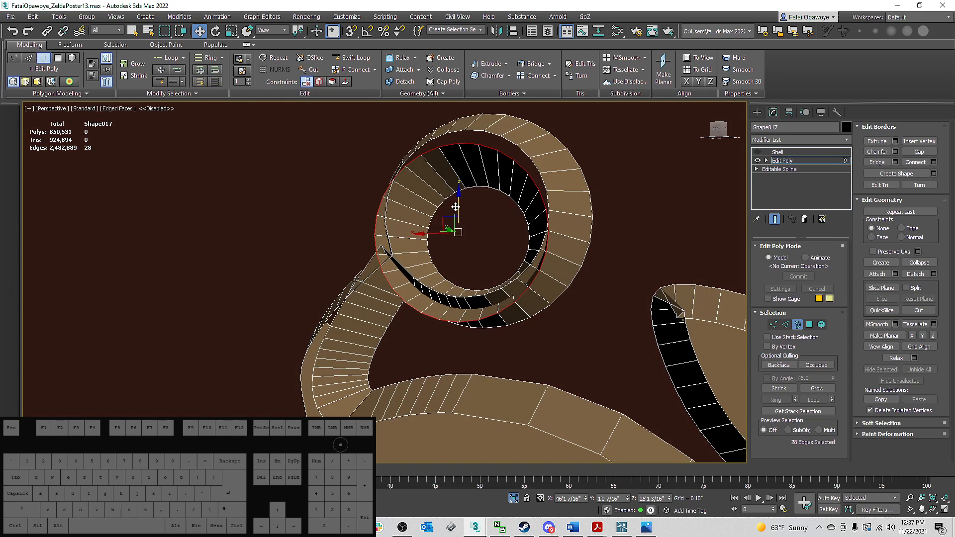
pyautogui.moveTo(458, 201)
pyautogui.mouseDown()
pyautogui.moveTo(469, 145)
pyautogui.moveTo(467, 189)
pyautogui.mouseUp()
pyautogui.hotkey('ctrl', 'z')
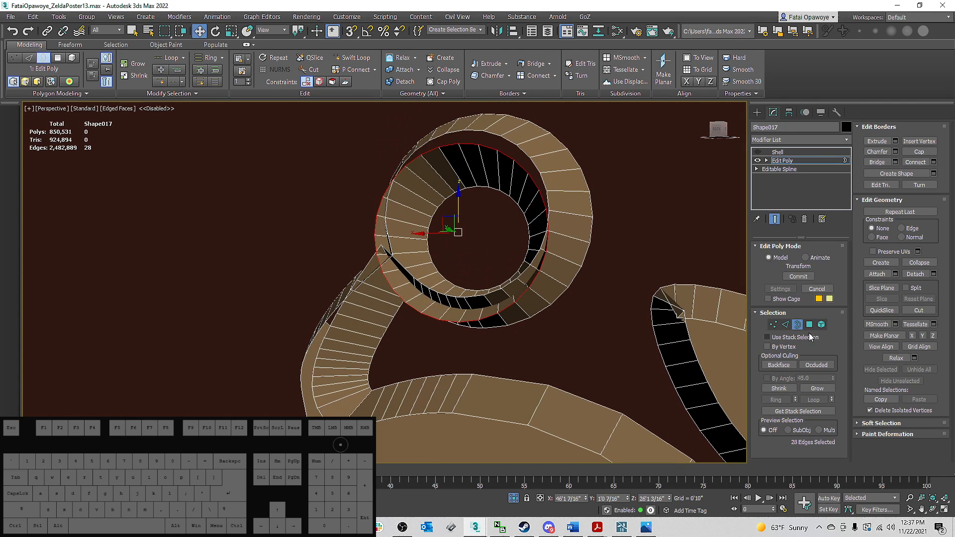
# Step: Delete the separate inner strip element inside the small upper ring
pyautogui.click(822, 325)
pyautogui.click(508, 173)
pyautogui.scroll(-2, 509, 174)
pyautogui.moveTo(509, 175); pyautogui.dragTo(500, 221, button='middle')
pyautogui.press('Delete')
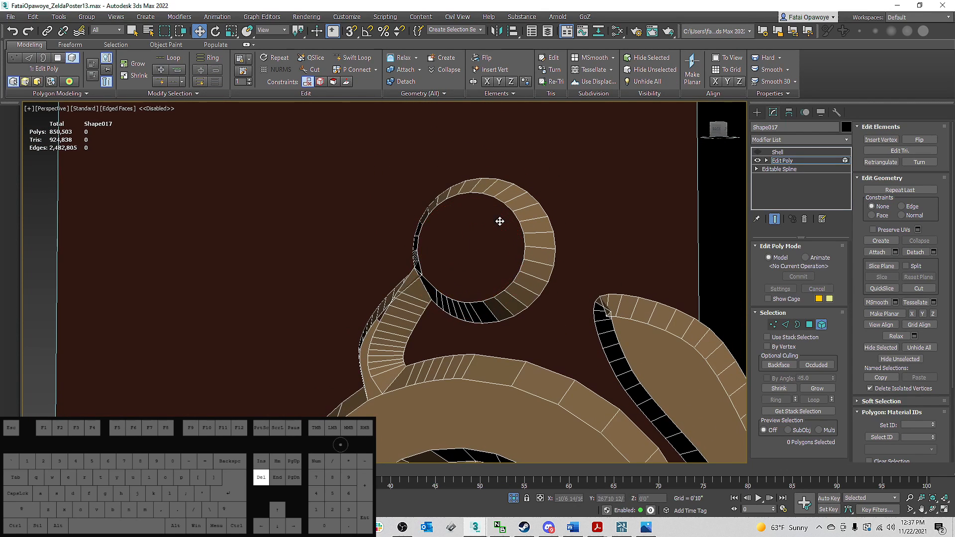
# Step: Check the junction of the small ring and its arm against the reference photo New Project (50).jpg
pyautogui.scroll(6, 499, 221)
pyautogui.click(416, 264)
pyautogui.keyDown('alt'); pyautogui.moveTo(420, 256); pyautogui.dragTo(452, 187, button='middle'); pyautogui.keyUp('alt')
pyautogui.press('1')
pyautogui.rightClick(515, 174)
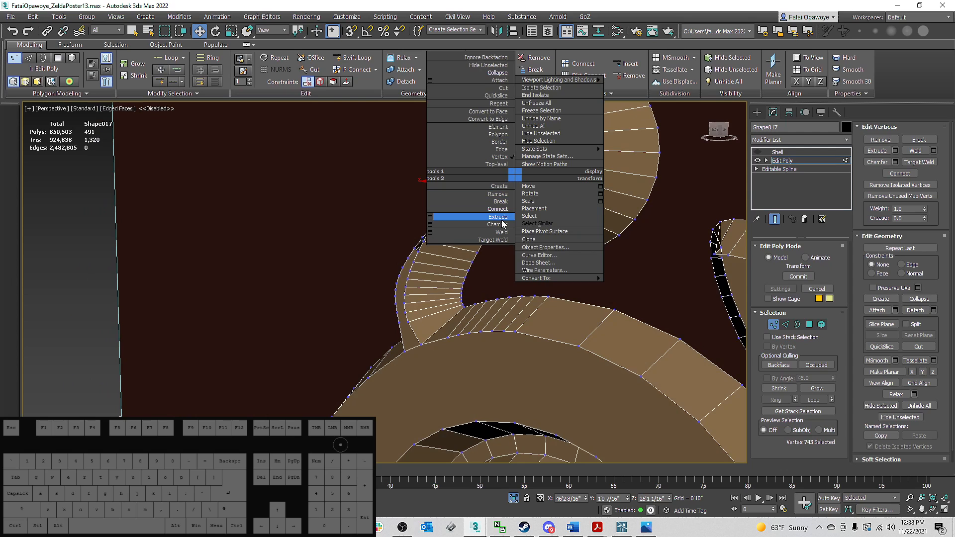
pyautogui.click(653, 530)
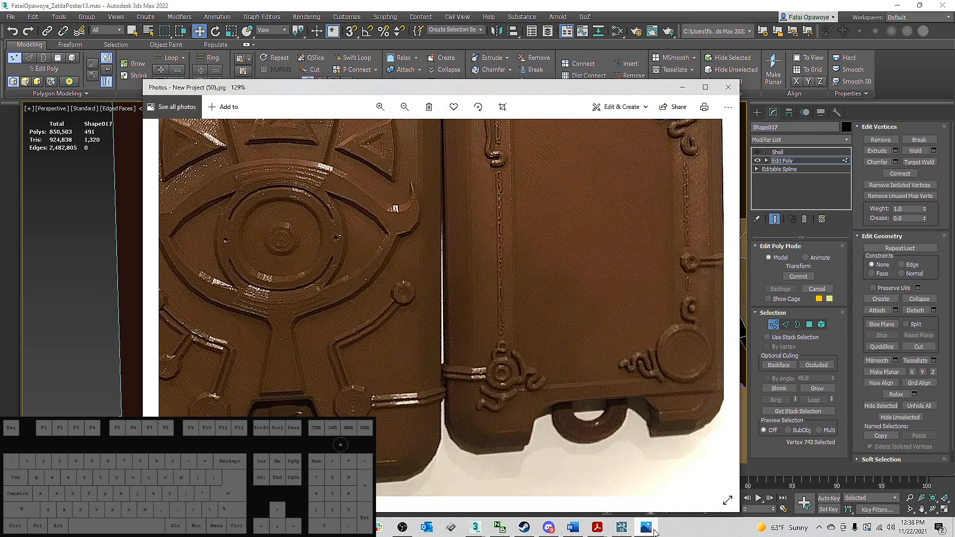
pyautogui.click(646, 527)
pyautogui.click(647, 527)
pyautogui.click(485, 5)
# Step: Try to move the selected group of vertices where the arm meets the small upper ring
pyautogui.keyDown('alt'); pyautogui.moveTo(435, 147); pyautogui.dragTo(480, 110, button='middle'); pyautogui.keyUp('alt')
pyautogui.scroll(4, 441, 197)
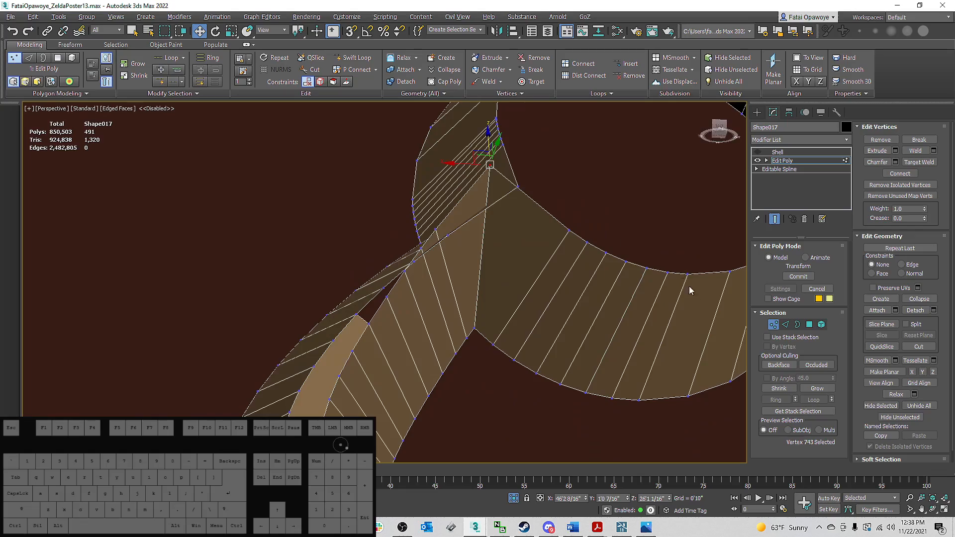
pyautogui.moveTo(544, 230)
pyautogui.keyDown('alt'); pyautogui.mouseDown(button='middle')
pyautogui.moveTo(550, 208)
pyautogui.moveTo(552, 235)
pyautogui.mouseUp(button='middle'); pyautogui.keyUp('alt')
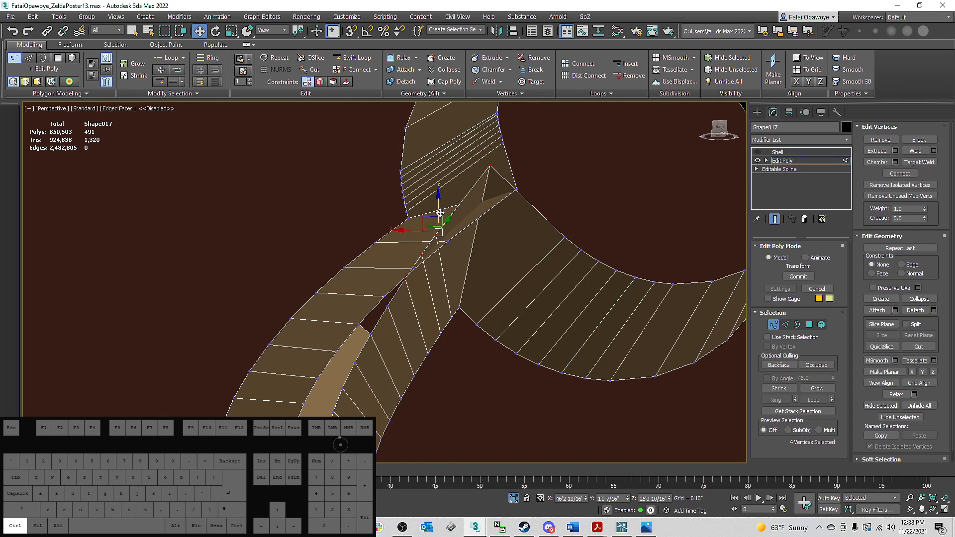
pyautogui.moveTo(440, 213)
pyautogui.keyDown('alt'); pyautogui.mouseDown(button='middle')
pyautogui.moveTo(434, 219)
pyautogui.moveTo(440, 195)
pyautogui.moveTo(434, 244)
pyautogui.moveTo(436, 200)
pyautogui.mouseUp(button='middle'); pyautogui.keyUp('alt')
pyautogui.moveTo(438, 197); pyautogui.dragTo(459, 216)
pyautogui.hotkey('ctrl', 'z')
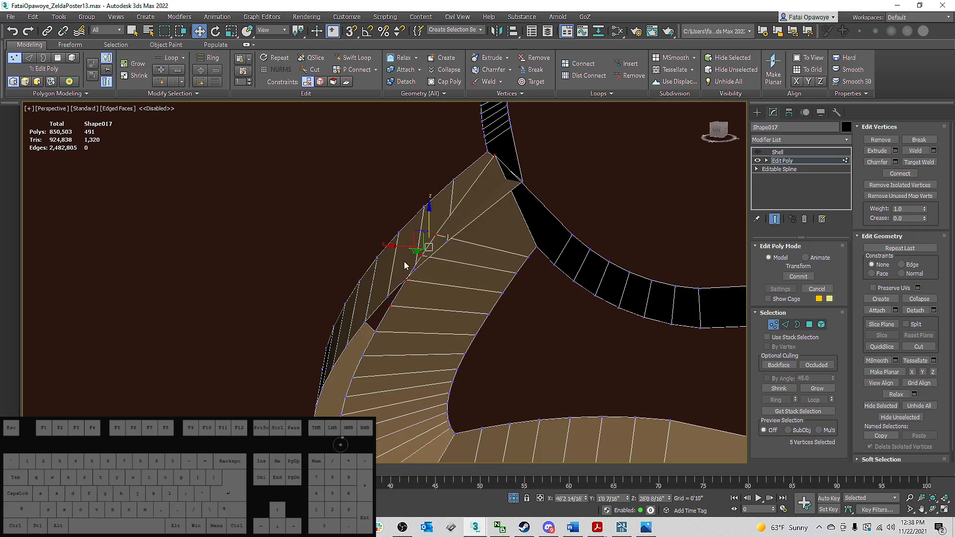
# Step: Try to reposition the arm's inner-wall vertices below the small ring in the perspective view, then undo the moves
pyautogui.keyDown('alt'); pyautogui.moveTo(415, 250); pyautogui.dragTo(479, 267, button='middle'); pyautogui.keyUp('alt')
pyautogui.click(478, 148)
pyautogui.moveTo(478, 148)
pyautogui.keyDown('alt'); pyautogui.mouseDown(button='middle')
pyautogui.moveTo(480, 139)
pyautogui.moveTo(480, 149)
pyautogui.moveTo(512, 168)
pyautogui.moveTo(505, 156)
pyautogui.moveTo(491, 202)
pyautogui.moveTo(400, 217)
pyautogui.moveTo(420, 269)
pyautogui.moveTo(478, 233)
pyautogui.moveTo(409, 198)
pyautogui.mouseUp(button='middle'); pyautogui.keyUp('alt')
pyautogui.click(424, 207)
pyautogui.moveTo(413, 201); pyautogui.dragTo(455, 222)
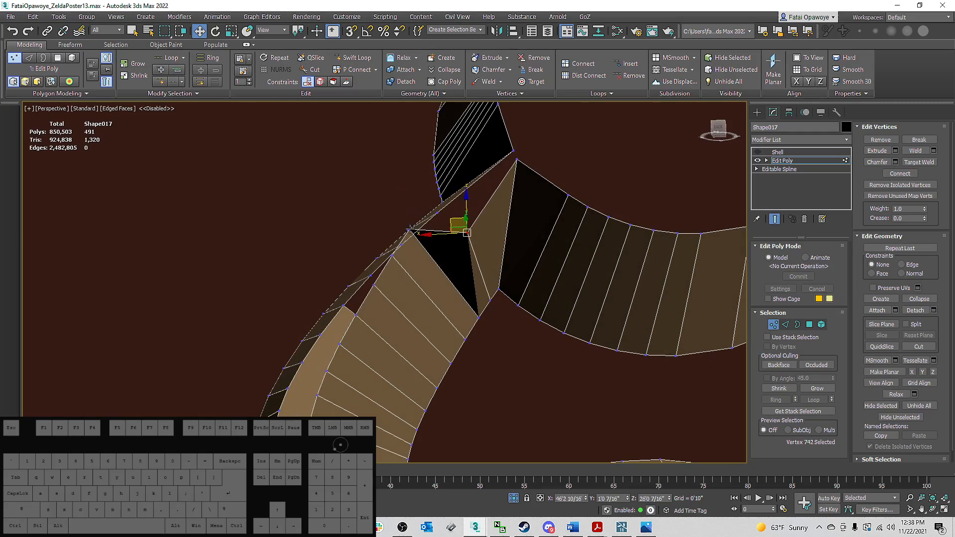
pyautogui.click(409, 229)
pyautogui.keyDown('alt'); pyautogui.moveTo(410, 230); pyautogui.dragTo(470, 194, button='middle'); pyautogui.keyUp('alt')
pyautogui.hotkey('ctrl', 'z')
pyautogui.hotkey('ctrl', 'z')
# Step: In the Back view, move the inner wall's two uppermost vertices away from the outer wall where the arm meets the ring
pyautogui.press('v')
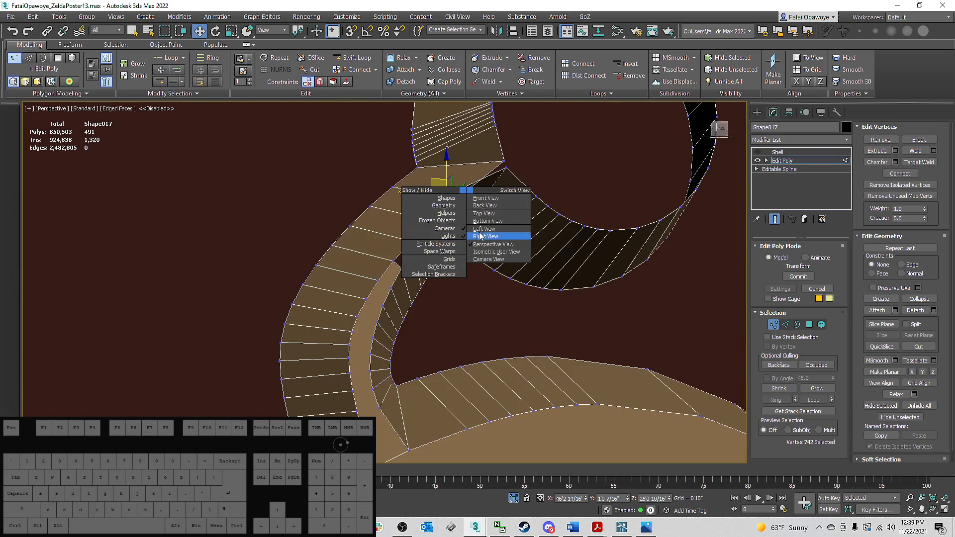
pyautogui.click(501, 205)
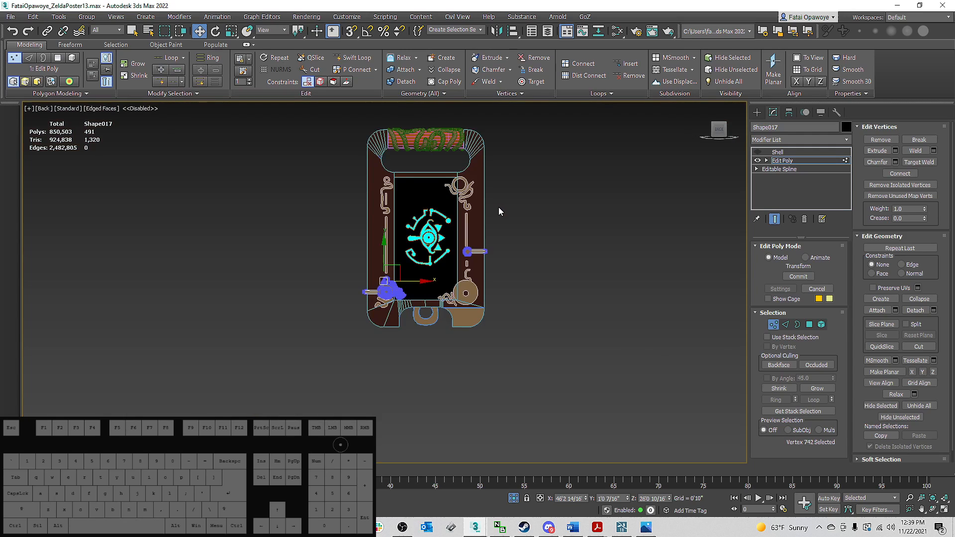
pyautogui.moveTo(452, 205); pyautogui.dragTo(458, 178, button='middle')
pyautogui.scroll(15, 404, 204)
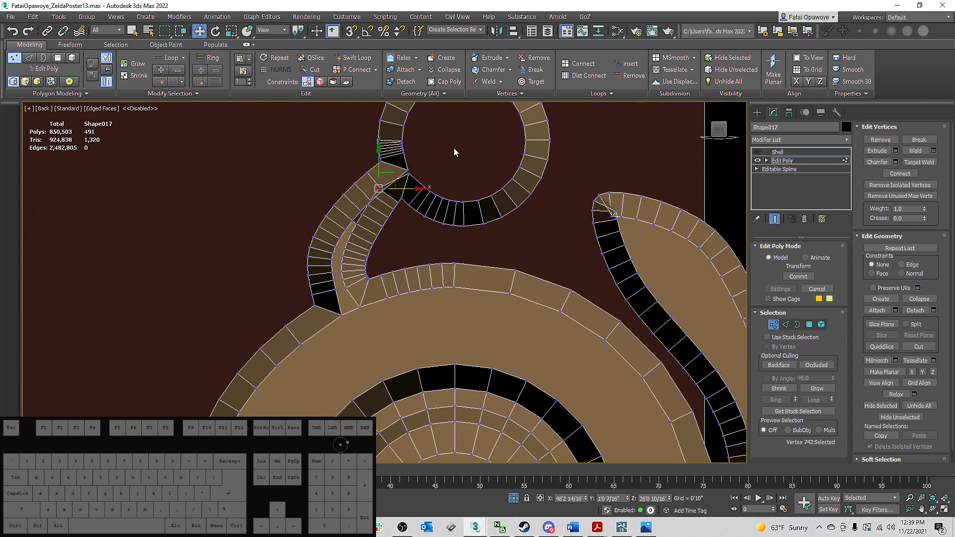
pyautogui.scroll(5, 369, 184)
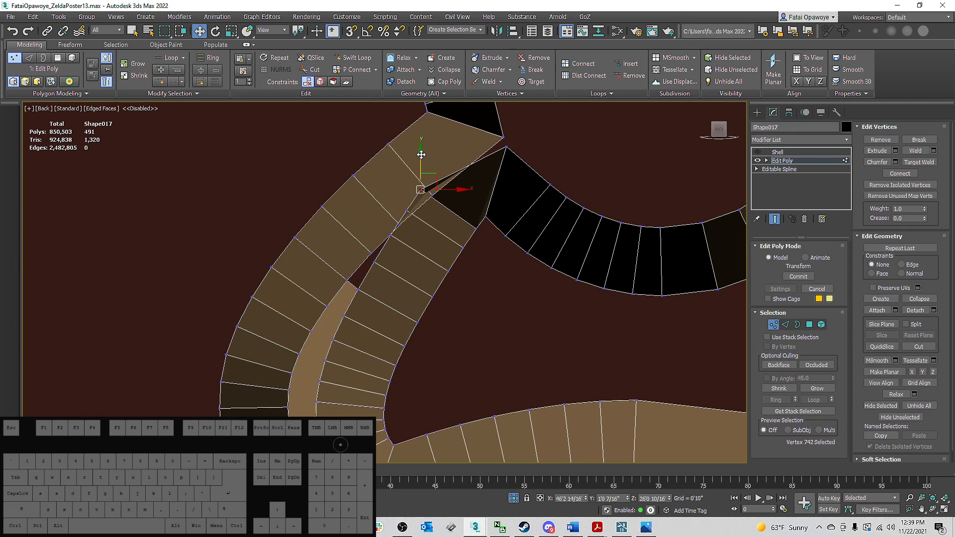
pyautogui.moveTo(421, 155); pyautogui.dragTo(458, 202)
pyautogui.click(505, 148)
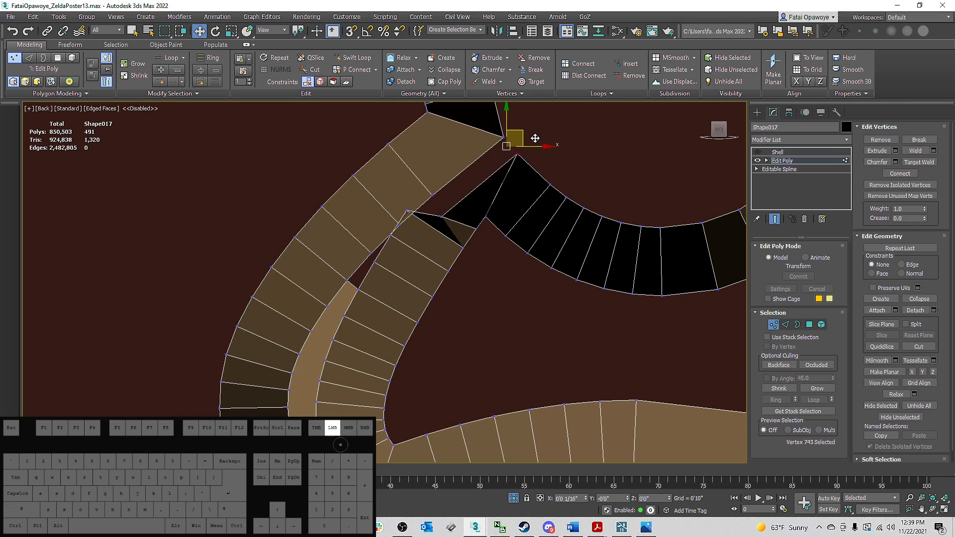
pyautogui.moveTo(521, 130); pyautogui.dragTo(536, 144)
# Step: Move the next three inner-wall vertices down the arm into line, leaving a narrow gap to the outer wall
pyautogui.click(405, 211)
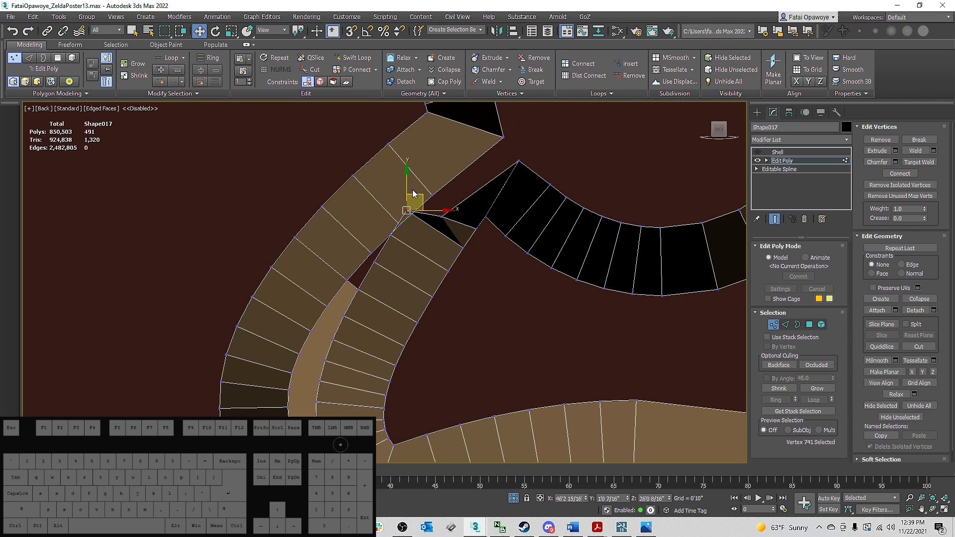
pyautogui.moveTo(424, 197); pyautogui.dragTo(456, 236)
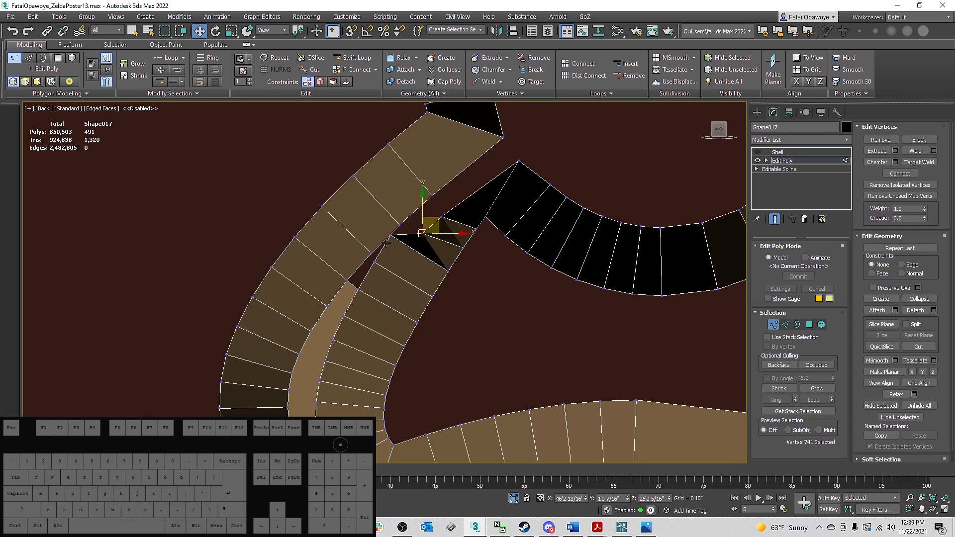
pyautogui.moveTo(402, 219); pyautogui.dragTo(382, 251)
pyautogui.click(375, 262)
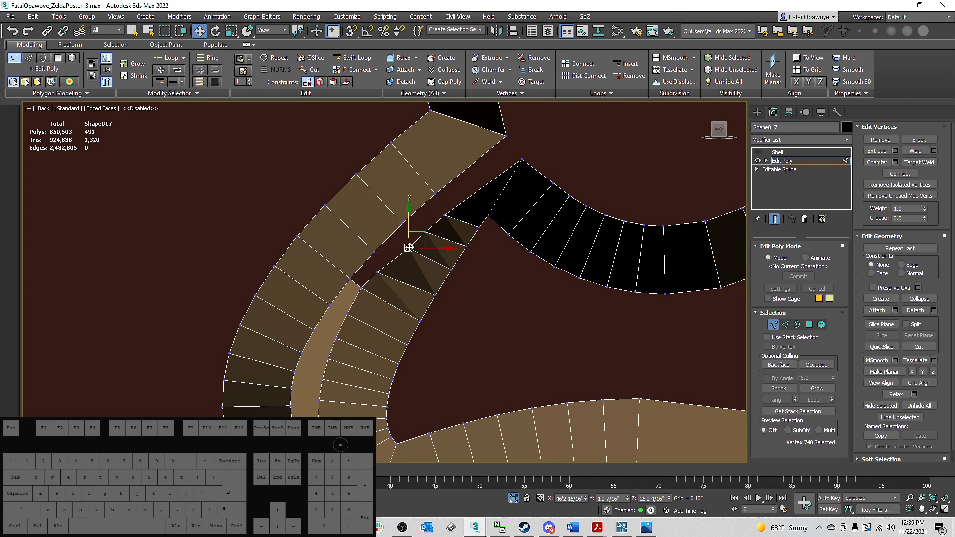
pyautogui.moveTo(411, 222); pyautogui.dragTo(448, 188)
pyautogui.moveTo(409, 235); pyautogui.dragTo(411, 219)
pyautogui.moveTo(408, 244); pyautogui.dragTo(380, 240, button='middle')
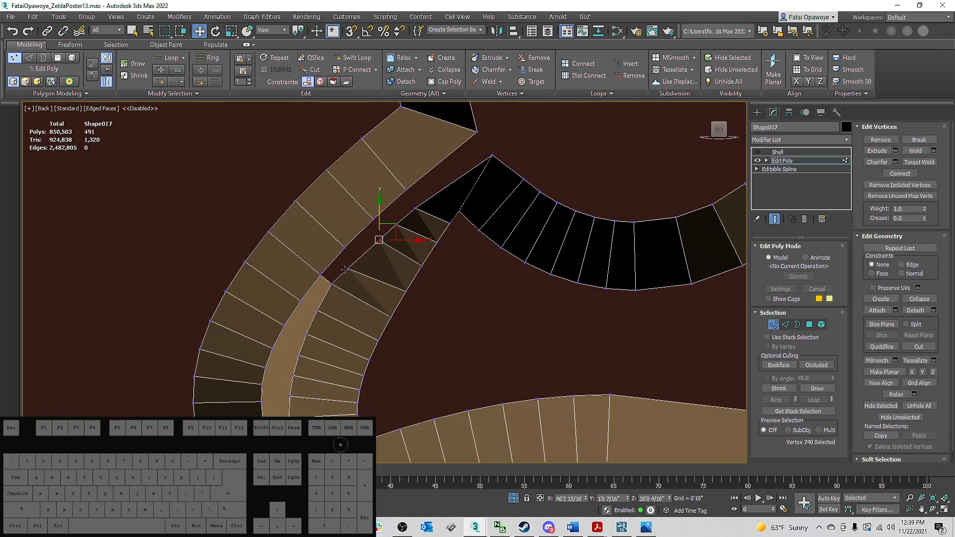
pyautogui.moveTo(358, 254); pyautogui.dragTo(369, 247)
pyautogui.keyDown('alt'); pyautogui.moveTo(369, 247); pyautogui.dragTo(392, 239, button='middle'); pyautogui.keyUp('alt')
pyautogui.scroll(5, 392, 239)
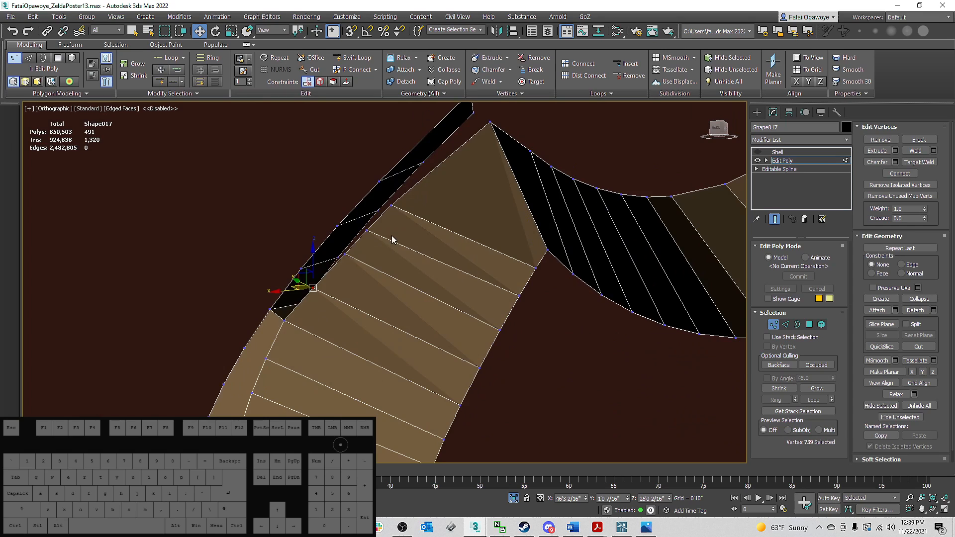
# Step: Remove the redundant edge across the arm's inner wall just below the small ring
pyautogui.scroll(-4, 392, 240)
pyautogui.press('2')
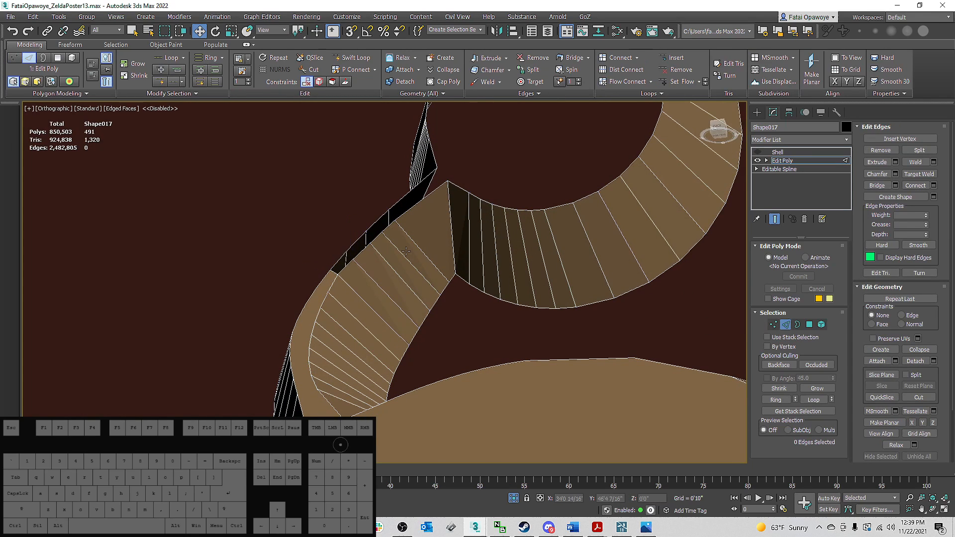
pyautogui.click(436, 235)
pyautogui.hotkey('ctrl', 'BackSpace')
pyautogui.keyDown('alt'); pyautogui.moveTo(436, 235); pyautogui.dragTo(406, 213, button='middle'); pyautogui.keyUp('alt')
pyautogui.press('1')
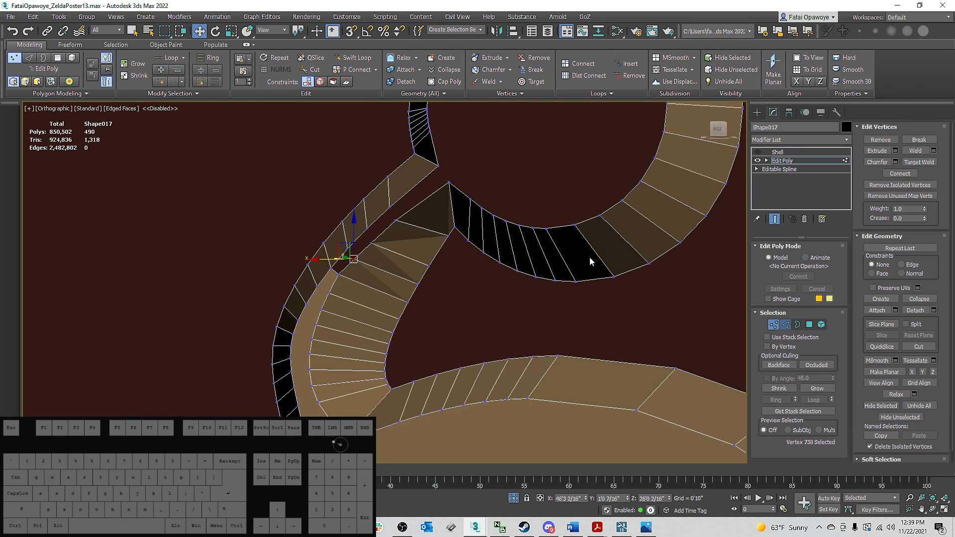
# Step: Bridge the opposite inner-wall and outer-wall edges across the gap at the ring end of the arm
pyautogui.press('2')
pyautogui.click(425, 203)
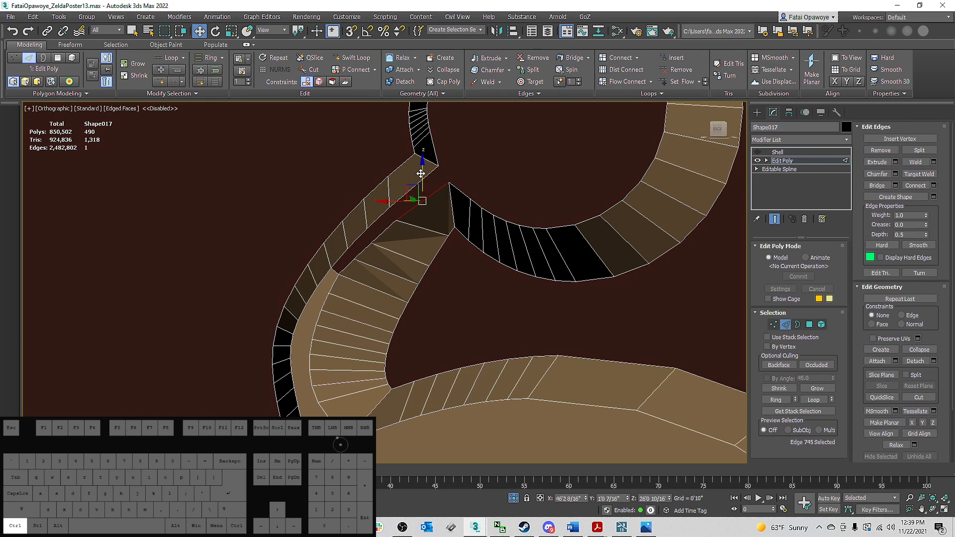
pyautogui.click(895, 186)
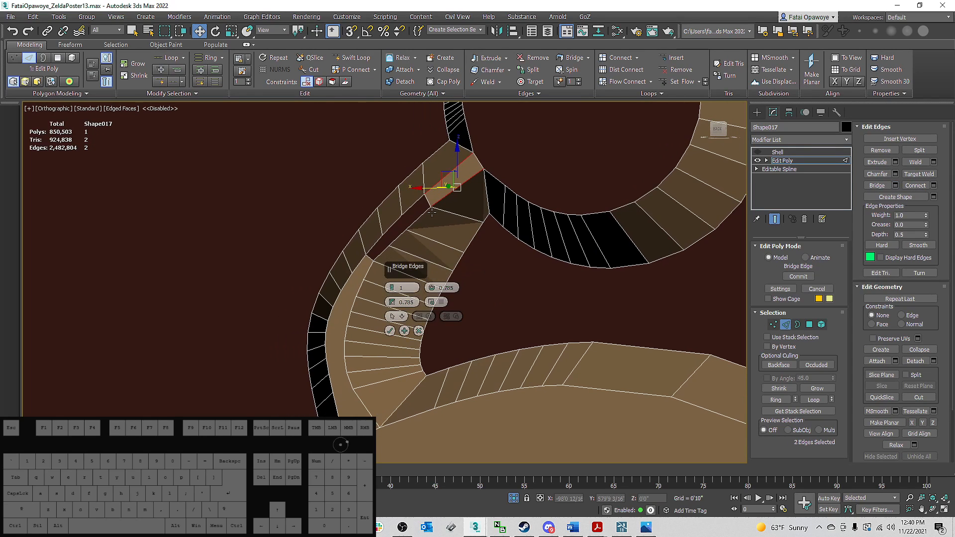
pyautogui.click(389, 331)
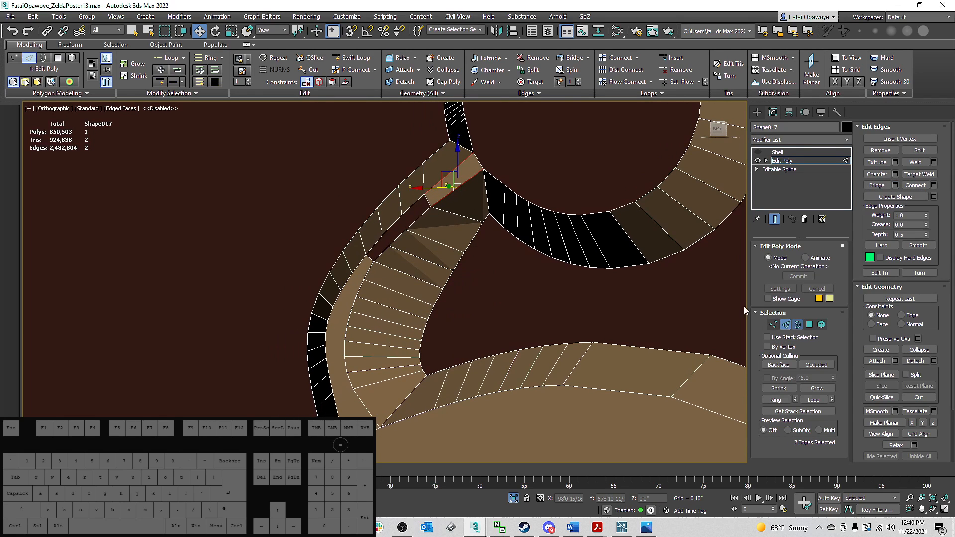
# Step: Cap the remaining open border along the front of the arm
pyautogui.click(411, 207)
pyautogui.rightClick(411, 206)
pyautogui.click(394, 233)
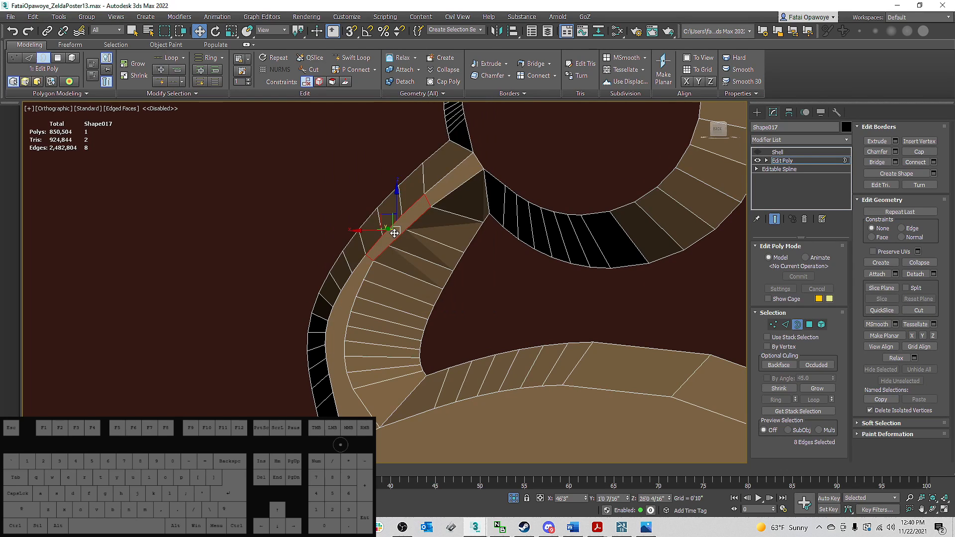
# Step: Connect three successive pairs of opposite vertices across the front face of the arm
pyautogui.click(772, 324)
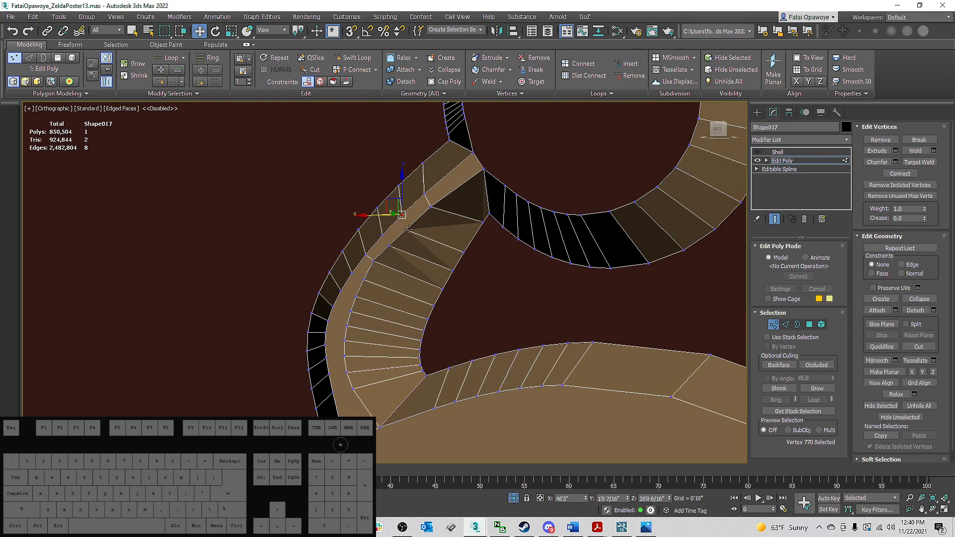
pyautogui.keyDown('ctrl'); pyautogui.click(407, 229); pyautogui.keyUp('ctrl')
pyautogui.rightClick(428, 225)
pyautogui.click(407, 240)
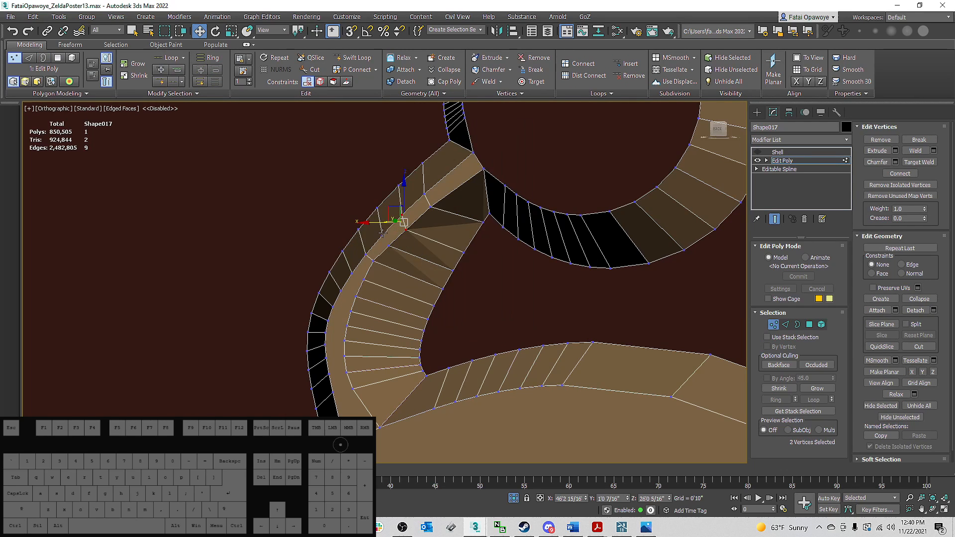
pyautogui.keyDown('ctrl'); pyautogui.click(385, 245); pyautogui.keyUp('ctrl')
pyautogui.rightClick(439, 249)
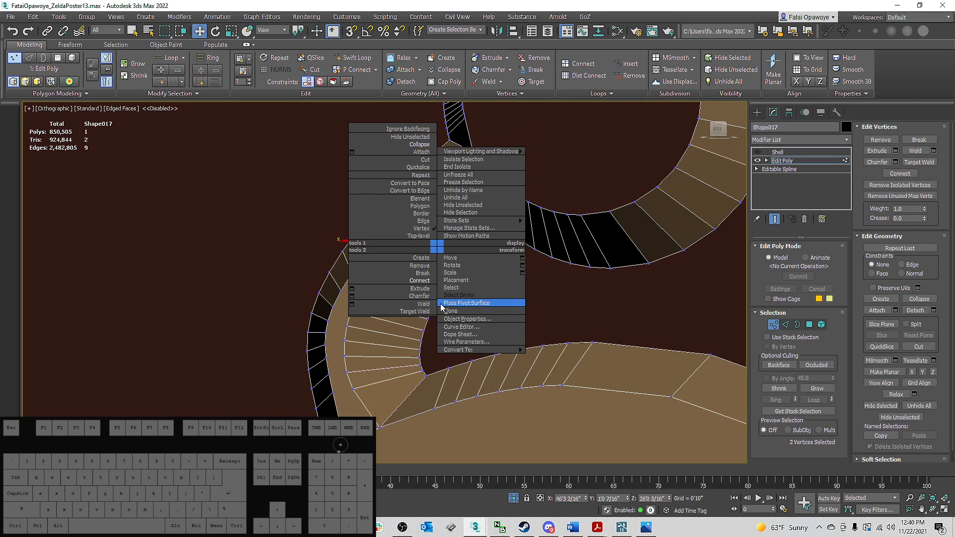
pyautogui.click(426, 279)
pyautogui.keyDown('ctrl'); pyautogui.click(364, 279); pyautogui.keyUp('ctrl')
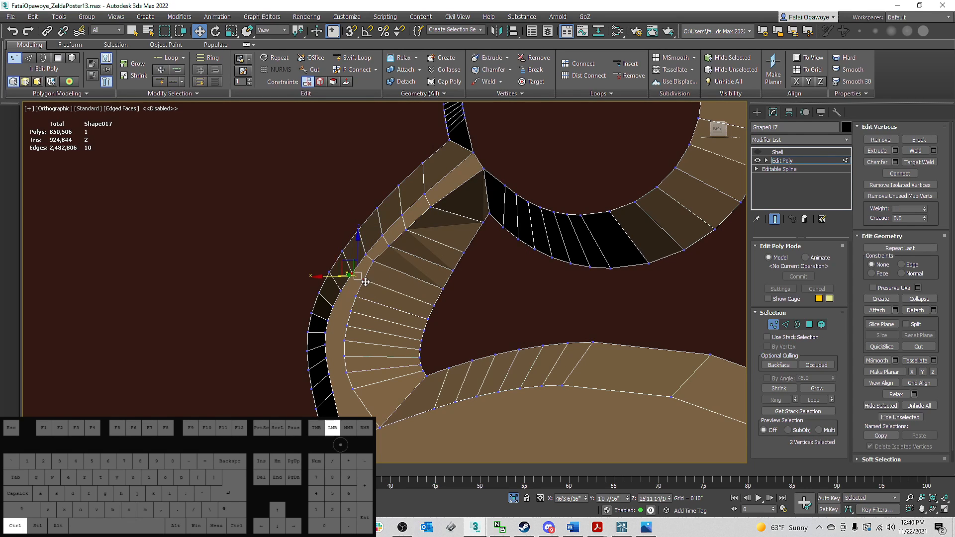
pyautogui.keyDown('alt'); pyautogui.moveTo(418, 258); pyautogui.dragTo(435, 232, button='middle'); pyautogui.keyUp('alt')
pyautogui.rightClick(434, 231)
pyautogui.click(408, 267)
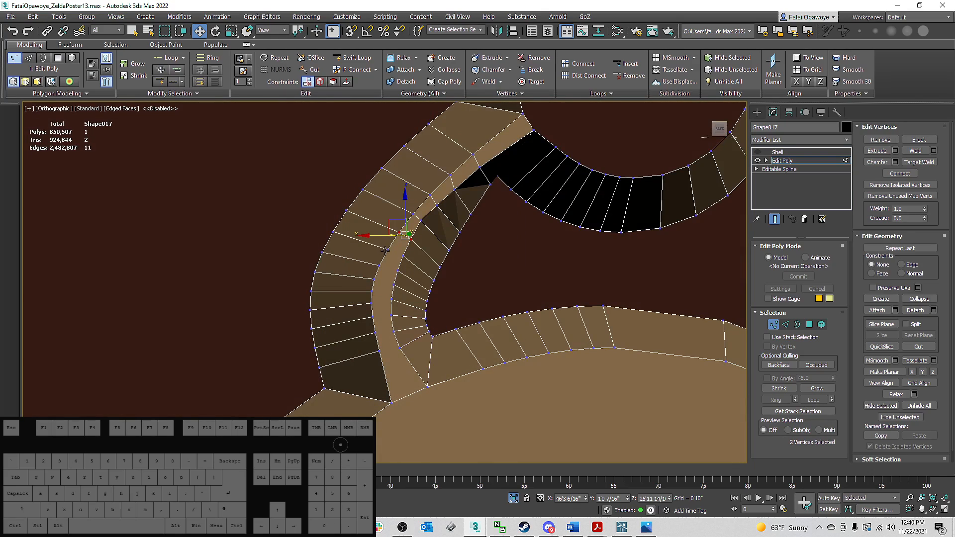
# Step: Remove three alternate edges from the dense band on the small ring's side wall, just above the arm junction
pyautogui.keyDown('alt'); pyautogui.moveTo(556, 133); pyautogui.dragTo(376, 192, button='middle'); pyautogui.keyUp('alt')
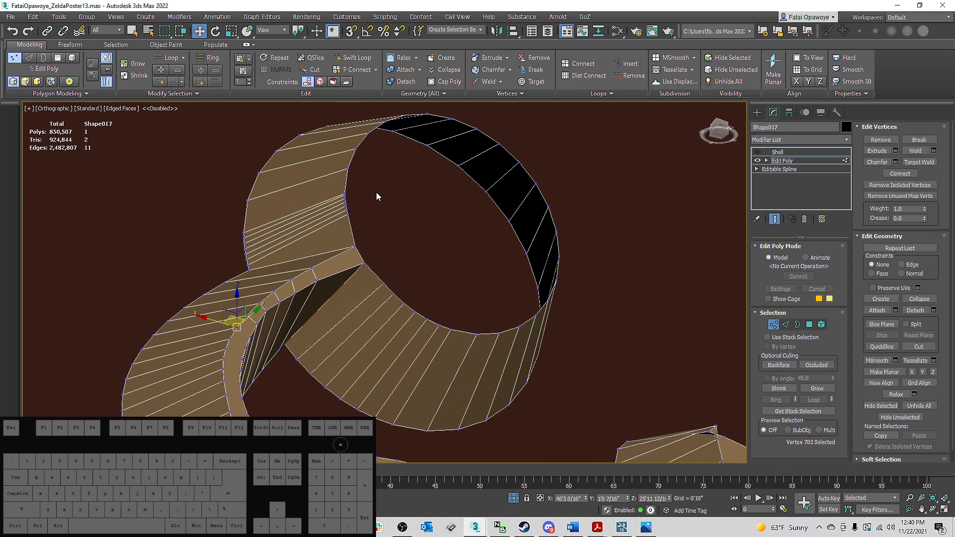
pyautogui.click(786, 324)
pyautogui.click(304, 229)
pyautogui.keyDown('alt'); pyautogui.moveTo(305, 229); pyautogui.dragTo(266, 222, button='middle'); pyautogui.keyUp('alt')
pyautogui.keyDown('ctrl'); pyautogui.click(266, 223); pyautogui.keyUp('ctrl')
pyautogui.keyDown('ctrl'); pyautogui.click(258, 216); pyautogui.keyUp('ctrl')
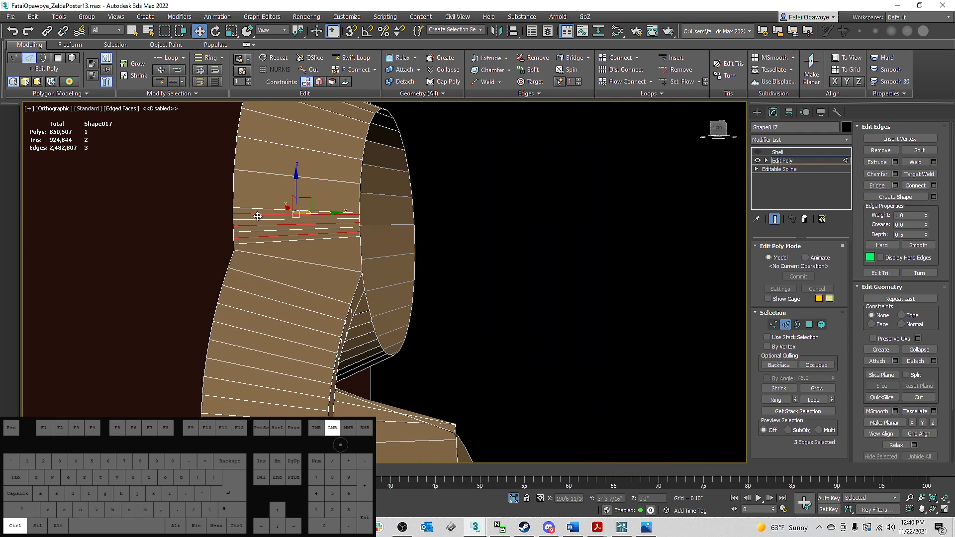
pyautogui.hotkey('ctrl', 'BackSpace')
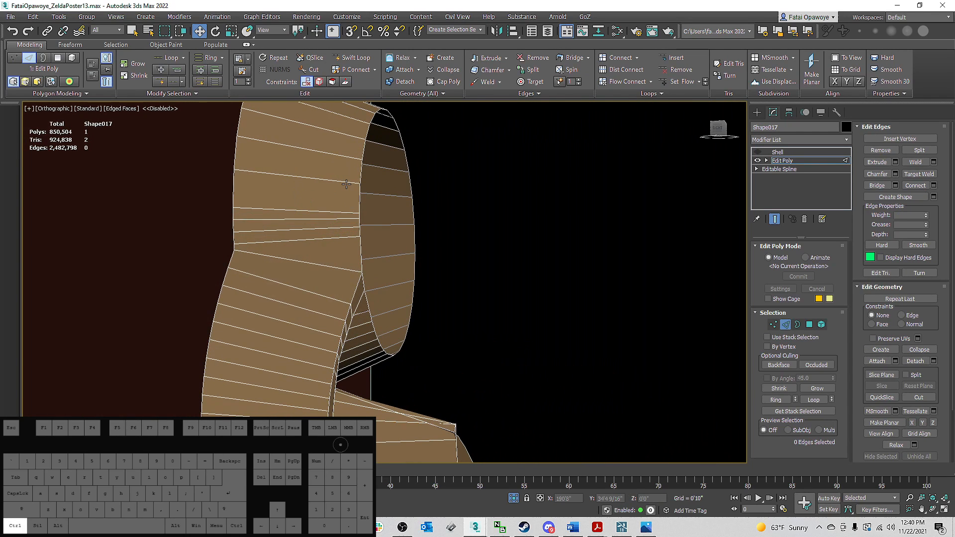
# Step: Remove two more closely spaced edges from the small ring's side wall to even out the segment spacing
pyautogui.click(329, 213)
pyautogui.click(331, 220)
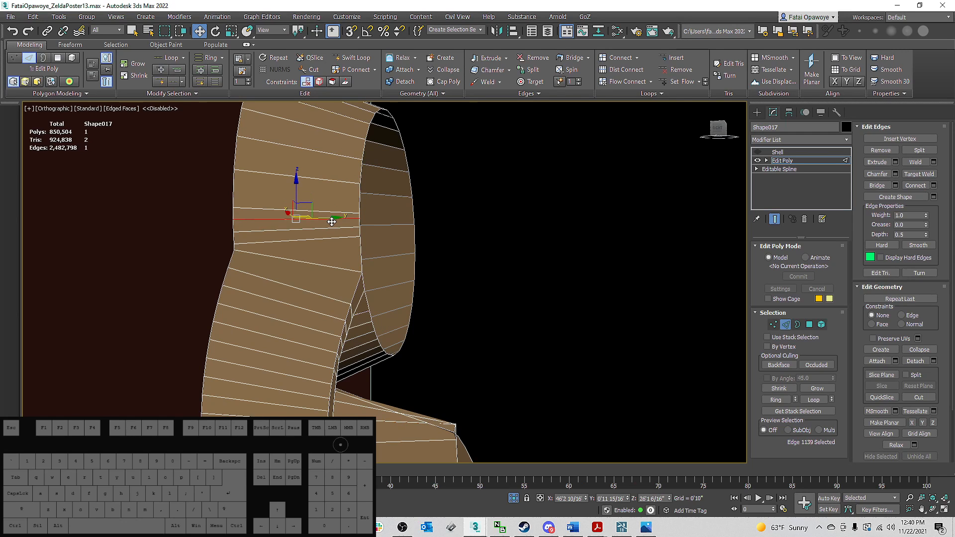
pyautogui.keyDown('ctrl'); pyautogui.click(327, 239); pyautogui.keyUp('ctrl')
pyautogui.keyDown('alt'); pyautogui.moveTo(327, 237); pyautogui.dragTo(330, 224, button='middle'); pyautogui.keyUp('alt')
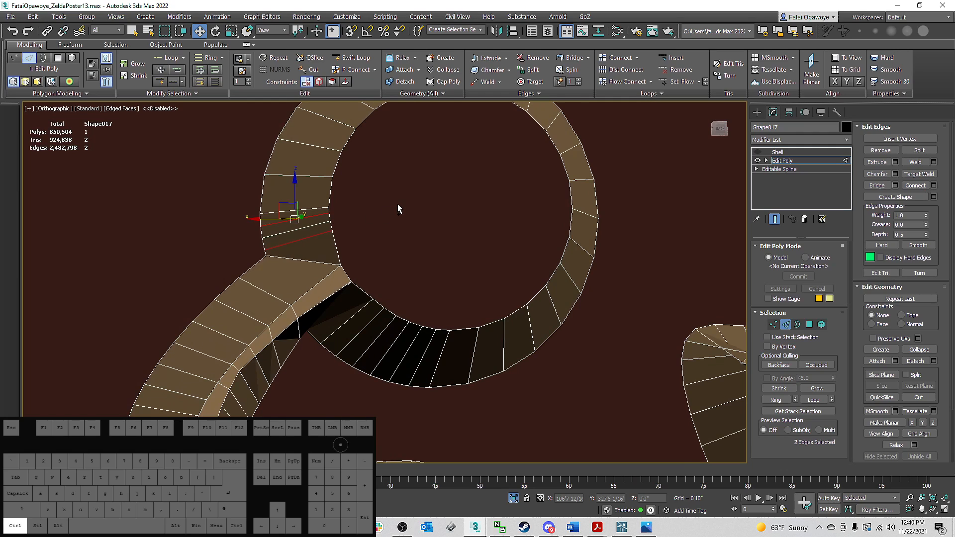
pyautogui.hotkey('ctrl', 'BackSpace')
pyautogui.keyDown('alt'); pyautogui.moveTo(424, 236); pyautogui.dragTo(482, 253, button='middle'); pyautogui.keyUp('alt')
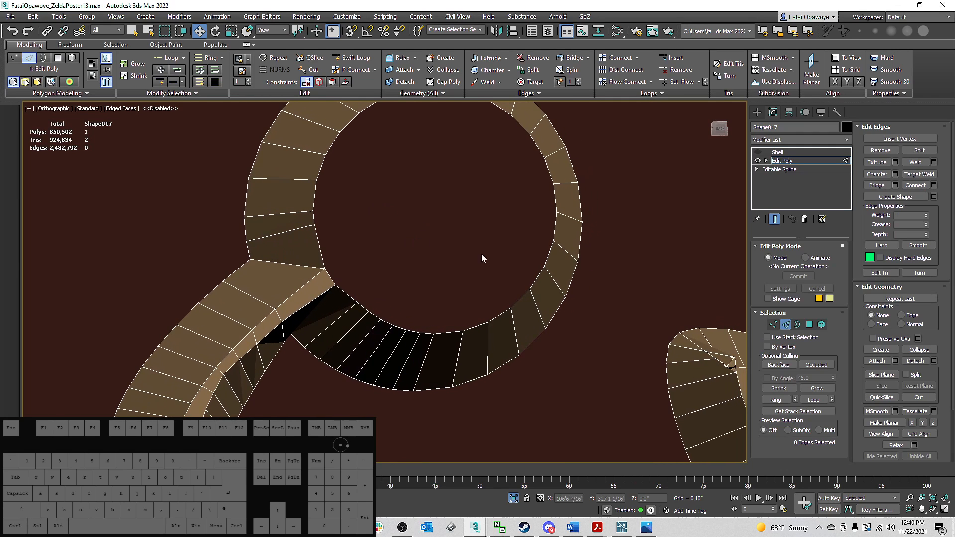
# Step: Extend the small ring's inner border inward with scaled edge copies and cap the remaining hole
pyautogui.click(797, 324)
pyautogui.click(556, 195)
pyautogui.scroll(-5, 508, 246)
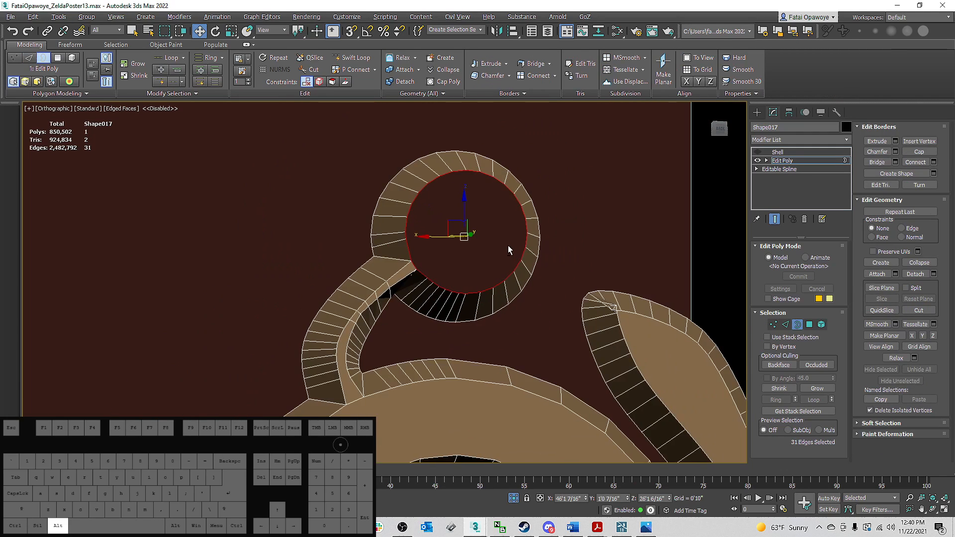
pyautogui.press('r')
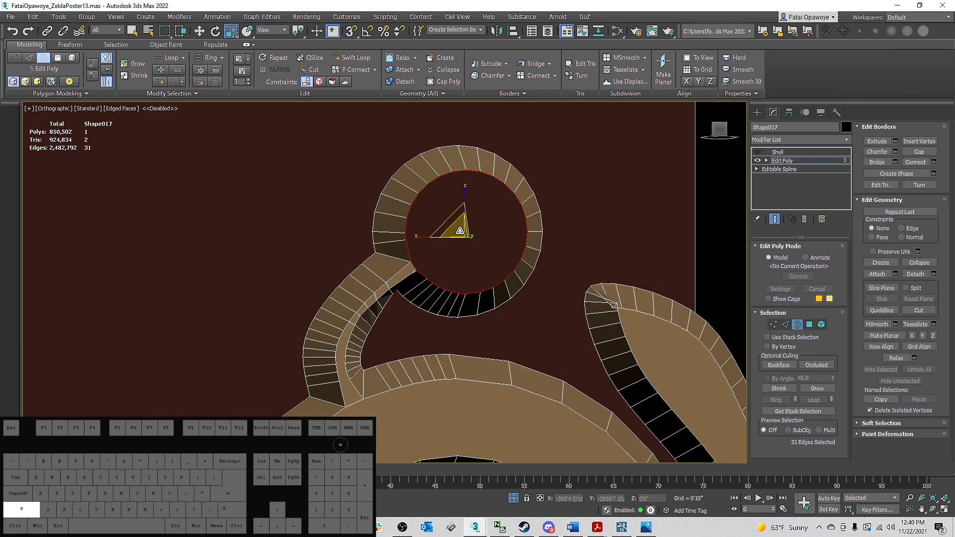
pyautogui.keyDown('shift'); pyautogui.moveTo(460, 232); pyautogui.dragTo(459, 247); pyautogui.keyUp('shift')
pyautogui.press('w')
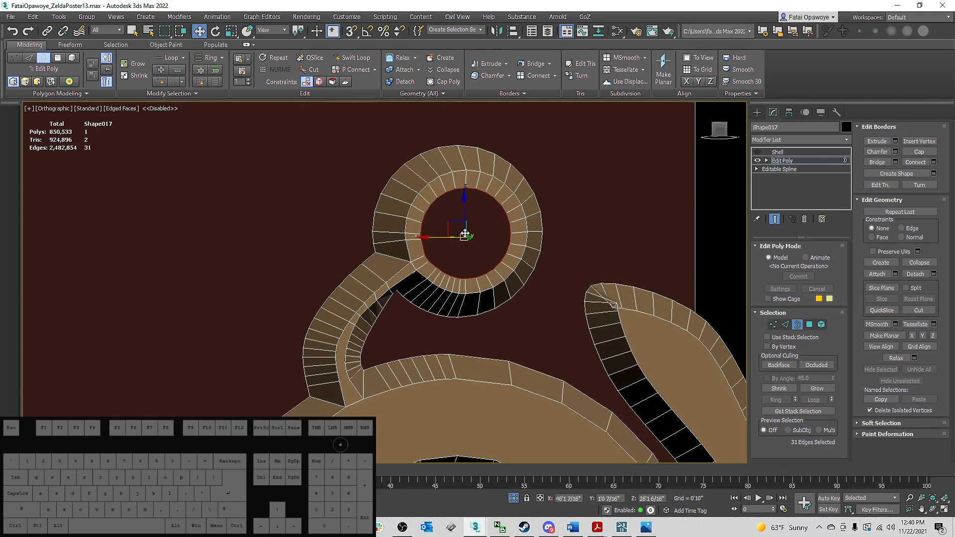
pyautogui.keyDown('alt'); pyautogui.moveTo(460, 247); pyautogui.dragTo(364, 318, button='middle'); pyautogui.keyUp('alt')
pyautogui.rightClick(461, 220)
pyautogui.click(434, 242)
# Step: Move the eight vertices at the outer end of the wraparound band slightly along X toward the slate's side
pyautogui.scroll(-6, 431, 252)
pyautogui.press('1')
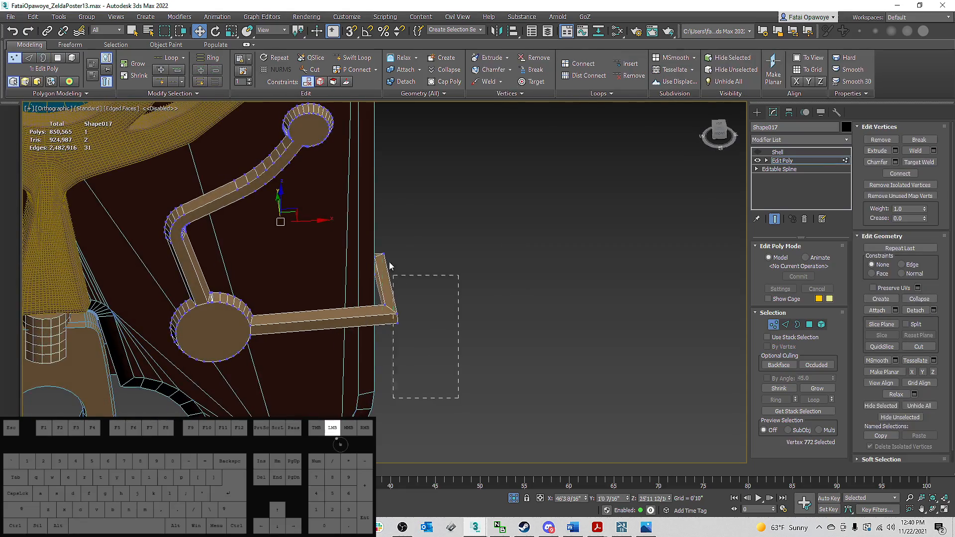
pyautogui.moveTo(388, 264); pyautogui.dragTo(374, 218)
pyautogui.keyDown('alt'); pyautogui.moveTo(375, 218); pyautogui.dragTo(405, 303, button='middle'); pyautogui.keyUp('alt')
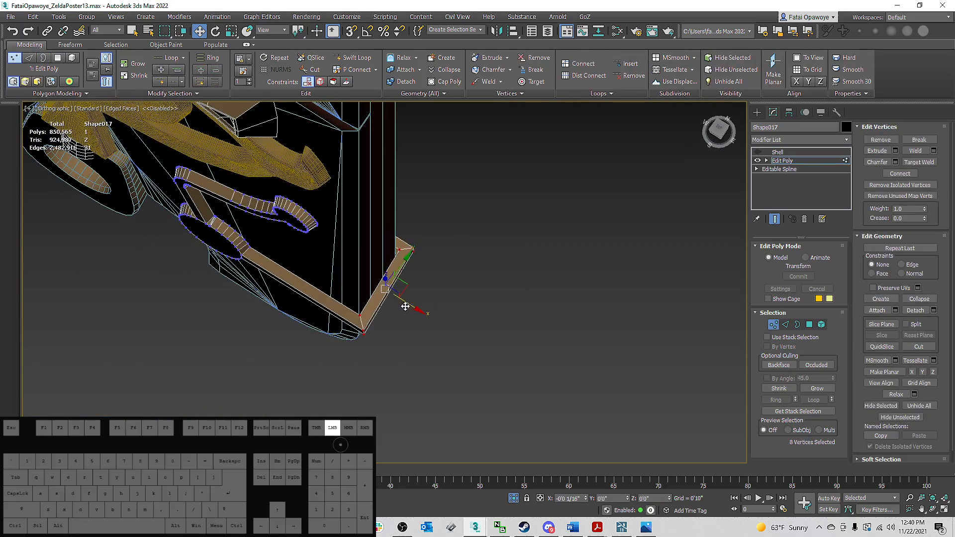
pyautogui.moveTo(405, 307); pyautogui.dragTo(394, 305)
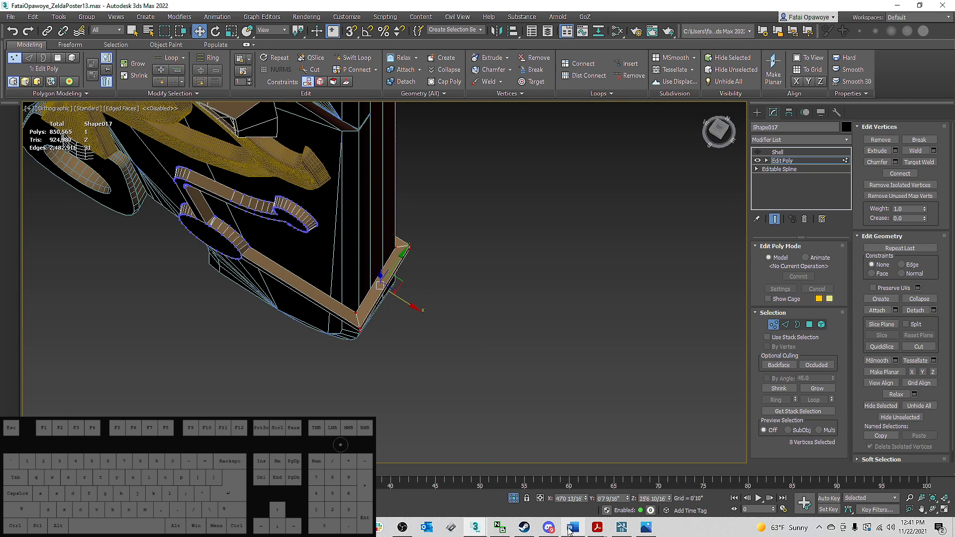
# Step: Check the wraparound band in the reference photo and examine how the modelled band meets the slate's side
pyautogui.click(651, 531)
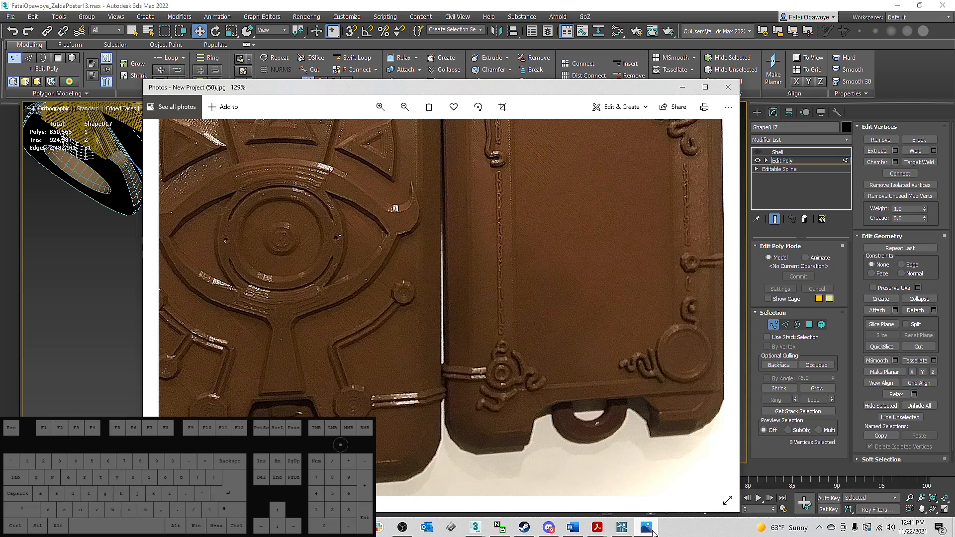
pyautogui.click(646, 529)
pyautogui.keyDown('alt'); pyautogui.moveTo(577, 442); pyautogui.dragTo(535, 288, button='middle'); pyautogui.keyUp('alt')
pyautogui.scroll(5, 443, 311)
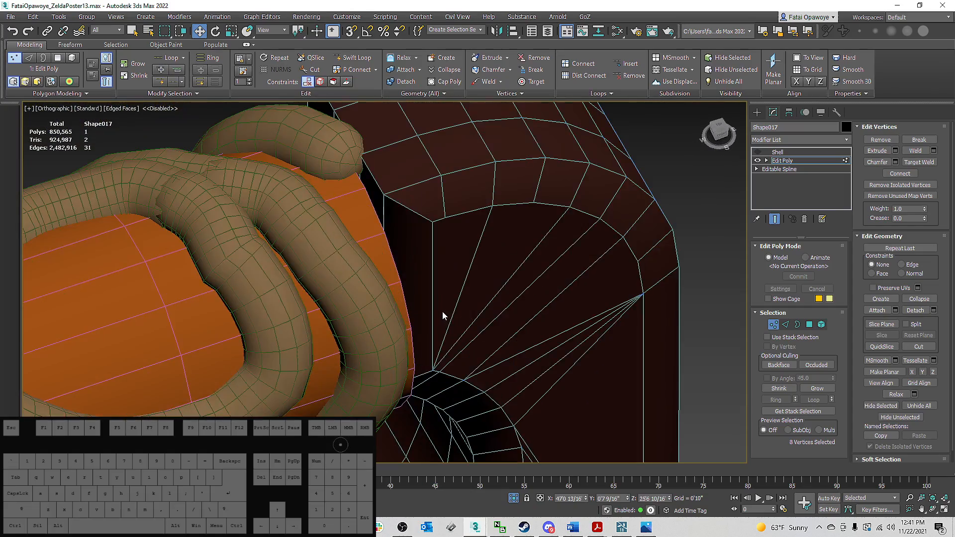
pyautogui.moveTo(442, 224); pyautogui.dragTo(441, 304, button='middle')
pyautogui.scroll(-6, 399, 260)
pyautogui.scroll(6, 429, 395)
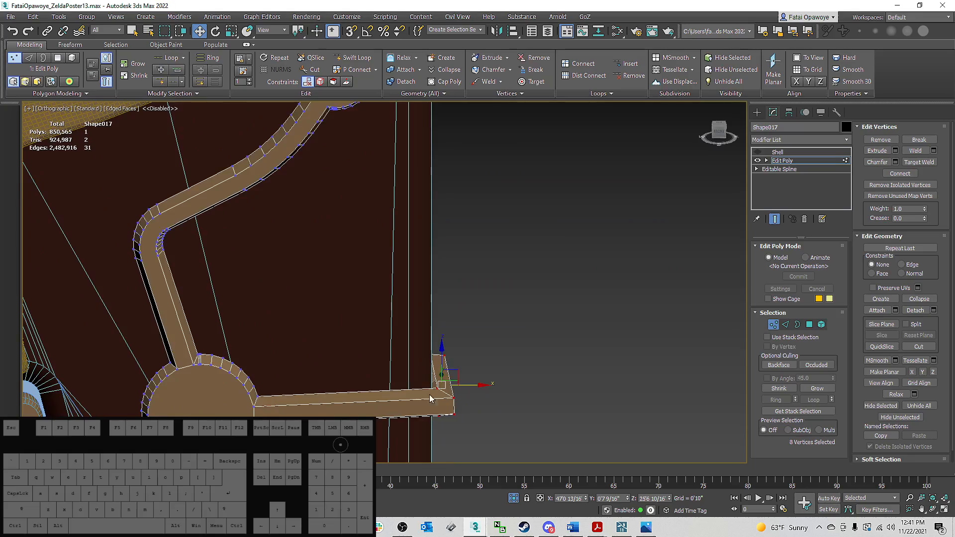
pyautogui.scroll(-3, 431, 398)
pyautogui.keyDown('alt'); pyautogui.moveTo(431, 398); pyautogui.dragTo(426, 343, button='middle'); pyautogui.keyUp('alt')
pyautogui.scroll(3, 362, 288)
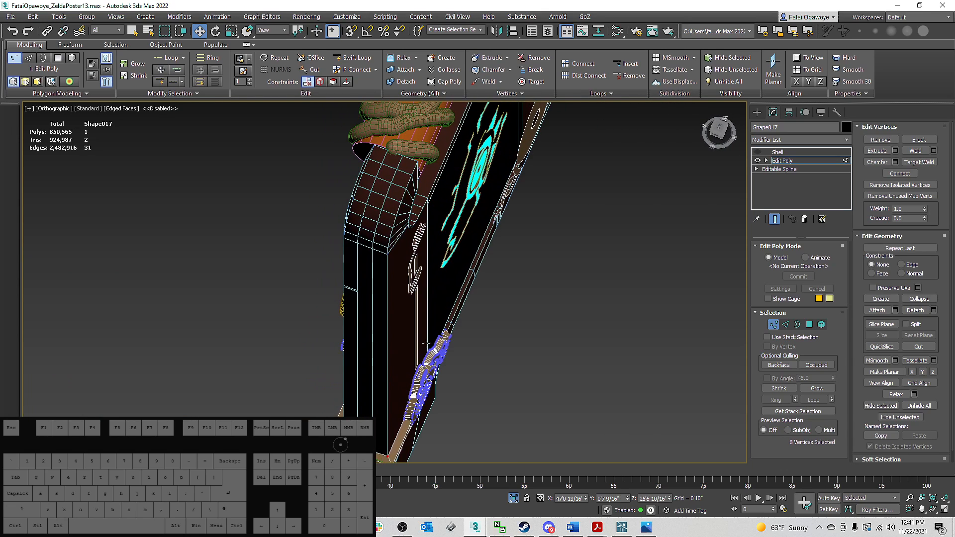
# Step: Exit vertex editing, select the slate's 14 objects and set their object color to black
pyautogui.click(759, 113)
pyautogui.click(402, 251)
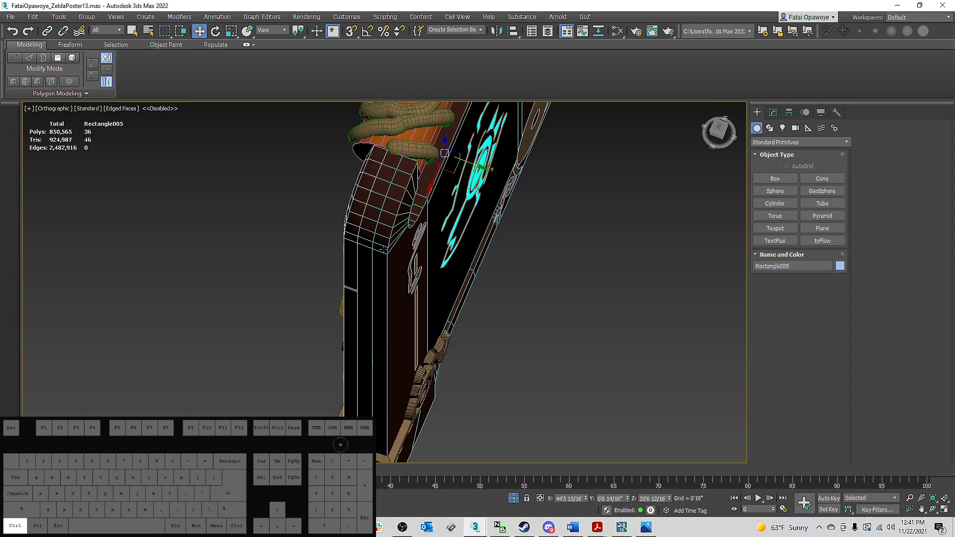
pyautogui.keyDown('ctrl'); pyautogui.click(386, 254); pyautogui.keyUp('ctrl')
pyautogui.moveTo(386, 254)
pyautogui.keyDown('alt'); pyautogui.mouseDown(button='middle')
pyautogui.moveTo(401, 205)
pyautogui.moveTo(398, 214)
pyautogui.moveTo(273, 209)
pyautogui.moveTo(399, 204)
pyautogui.moveTo(262, 209)
pyautogui.moveTo(298, 207)
pyautogui.moveTo(284, 233)
pyautogui.moveTo(305, 240)
pyautogui.moveTo(317, 269)
pyautogui.mouseUp(button='middle'); pyautogui.keyUp('alt')
pyautogui.press('F4')
pyautogui.scroll(-5, 363, 253)
pyautogui.moveTo(533, 397); pyautogui.dragTo(532, 395)
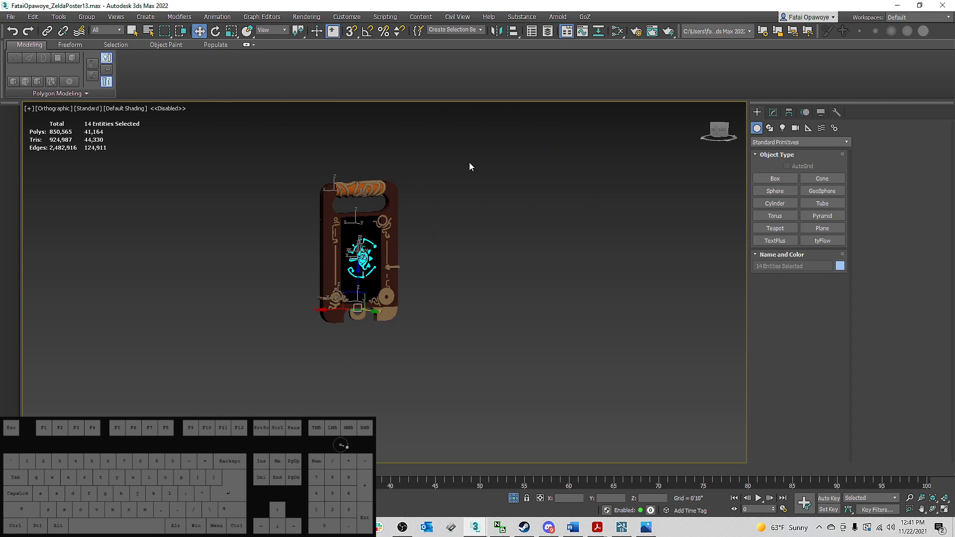
pyautogui.click(839, 267)
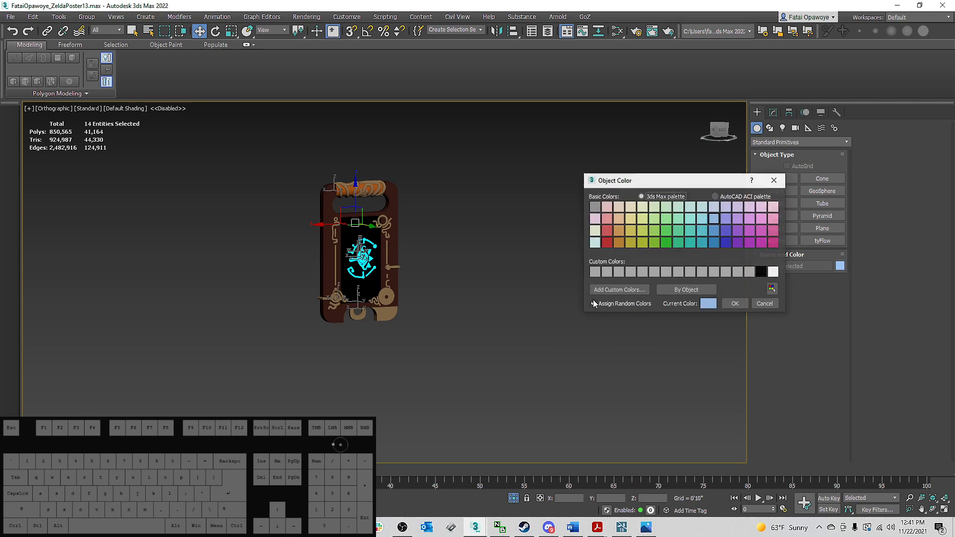
pyautogui.click(732, 306)
# Step: Examine the whole slate from the front, back and sides with its edges displayed
pyautogui.keyDown('alt'); pyautogui.moveTo(491, 323); pyautogui.dragTo(532, 311, button='middle'); pyautogui.keyUp('alt')
pyautogui.click(467, 300)
pyautogui.keyDown('alt'); pyautogui.moveTo(368, 272); pyautogui.dragTo(409, 236, button='middle'); pyautogui.keyUp('alt')
pyautogui.click(422, 245)
pyautogui.press('f')
pyautogui.scroll(-7, 383, 278)
pyautogui.click(411, 254)
pyautogui.scroll(5, 397, 296)
pyautogui.scroll(-2, 396, 296)
pyautogui.keyDown('alt'); pyautogui.keyDown('shift'); pyautogui.moveTo(410, 269); pyautogui.dragTo(431, 283, button='middle'); pyautogui.keyUp('shift'); pyautogui.keyUp('alt')
pyautogui.press('z')
pyautogui.click(401, 279)
pyautogui.keyDown('alt'); pyautogui.keyDown('shift'); pyautogui.moveTo(492, 294); pyautogui.dragTo(475, 285, button='middle'); pyautogui.keyUp('shift'); pyautogui.keyUp('alt')
pyautogui.click(497, 280)
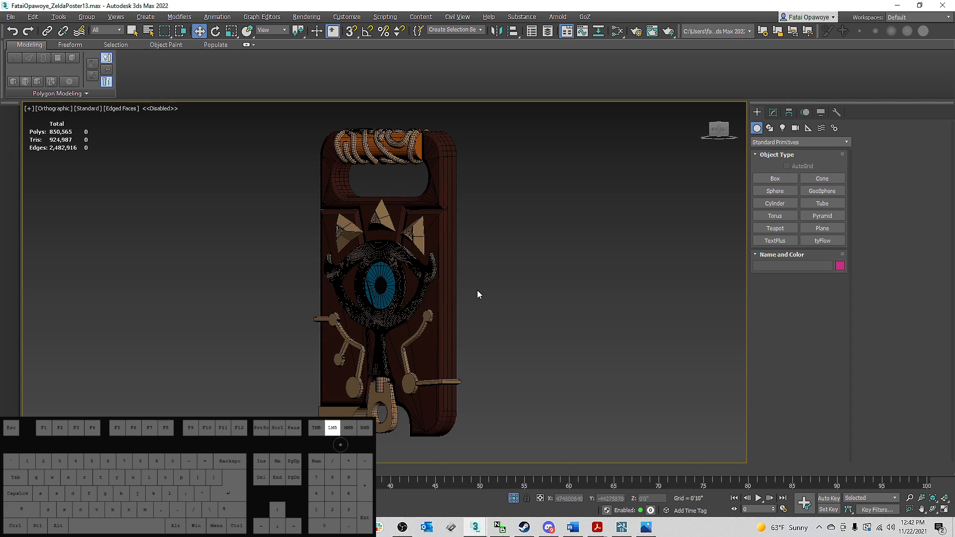
pyautogui.click(433, 286)
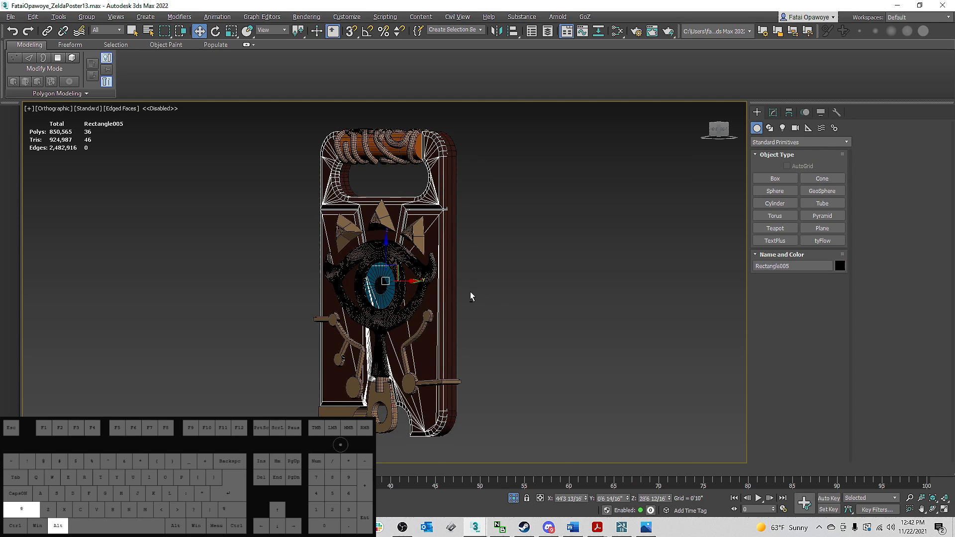
pyautogui.keyDown('alt'); pyautogui.moveTo(475, 296); pyautogui.dragTo(497, 296, button='middle'); pyautogui.keyUp('alt')
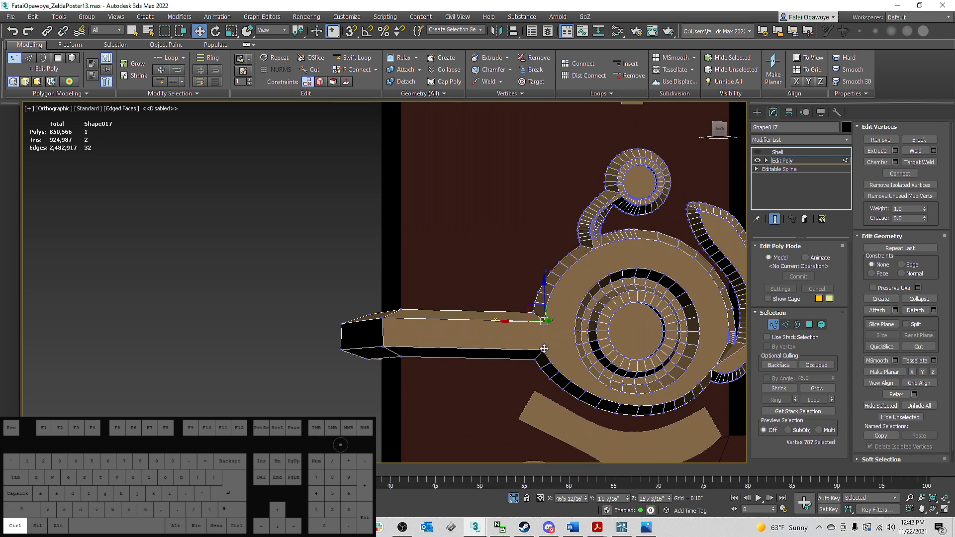
# Step: Connect the upper and lower vertices where the horizontal arm meets the scroll ornament's large disc
pyautogui.keyDown('ctrl'); pyautogui.click(544, 349); pyautogui.keyUp('ctrl')
pyautogui.rightClick(553, 336)
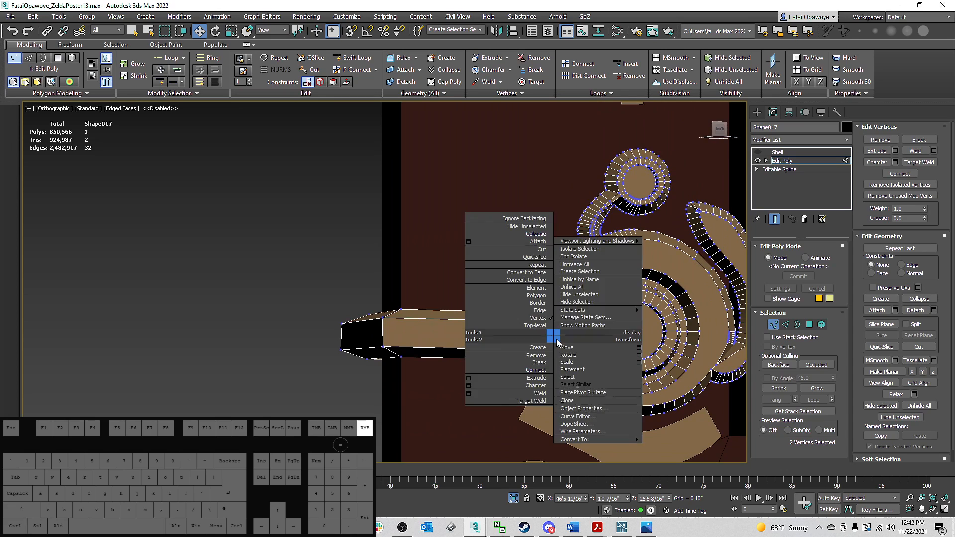
pyautogui.click(539, 371)
# Step: Compare the bent arms and wraparound bands on the slate's eye side with the reference photo
pyautogui.scroll(-7, 486, 358)
pyautogui.keyDown('alt'); pyautogui.moveTo(486, 358); pyautogui.dragTo(534, 368, button='middle'); pyautogui.keyUp('alt')
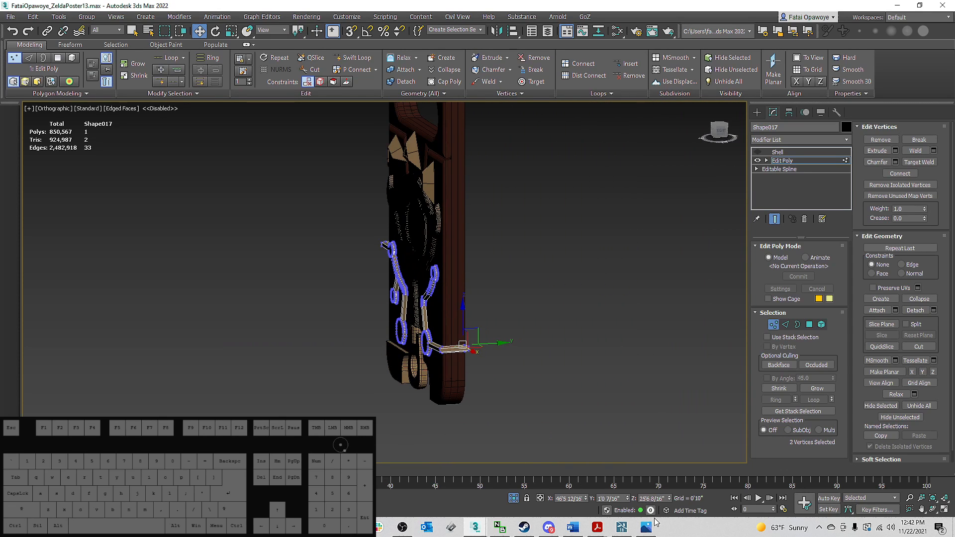
pyautogui.click(646, 526)
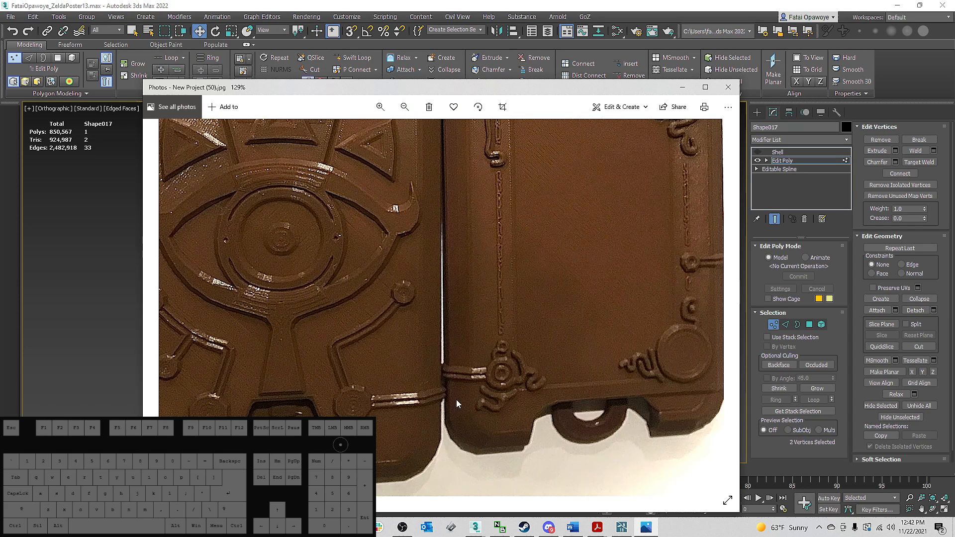
pyautogui.scroll(-2, 489, 359)
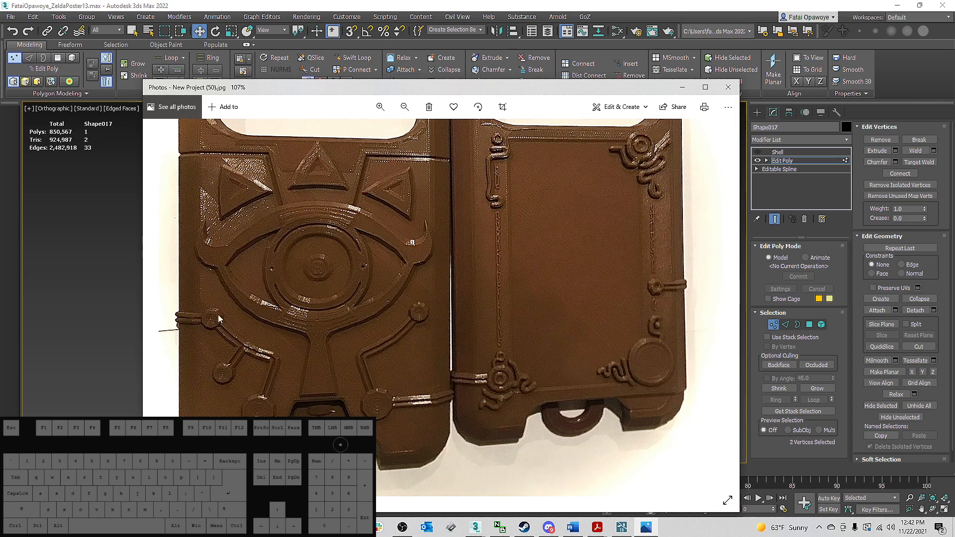
pyautogui.click(629, 5)
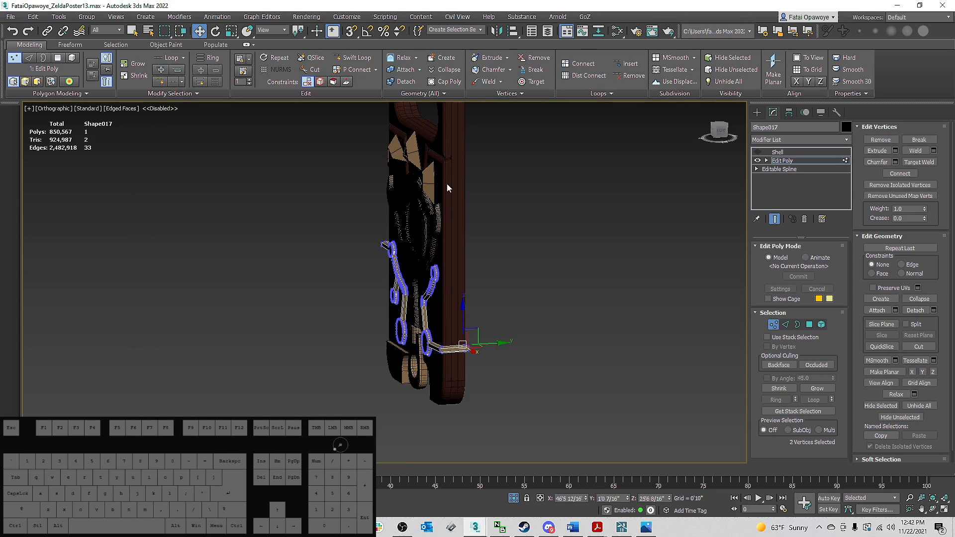
pyautogui.keyDown('alt'); pyautogui.moveTo(447, 184); pyautogui.dragTo(537, 200, button='middle'); pyautogui.keyUp('alt')
pyautogui.scroll(6, 451, 280)
pyautogui.moveTo(452, 281); pyautogui.dragTo(493, 244, button='middle')
# Step: Inset the front polygon of the bent arm as a group and form a narrow groove along its length
pyautogui.press('4')
pyautogui.click(492, 257)
pyautogui.scroll(4, 493, 256)
pyautogui.keyDown('alt'); pyautogui.moveTo(448, 184); pyautogui.dragTo(423, 164, button='middle'); pyautogui.keyUp('alt')
pyautogui.rightClick(410, 160)
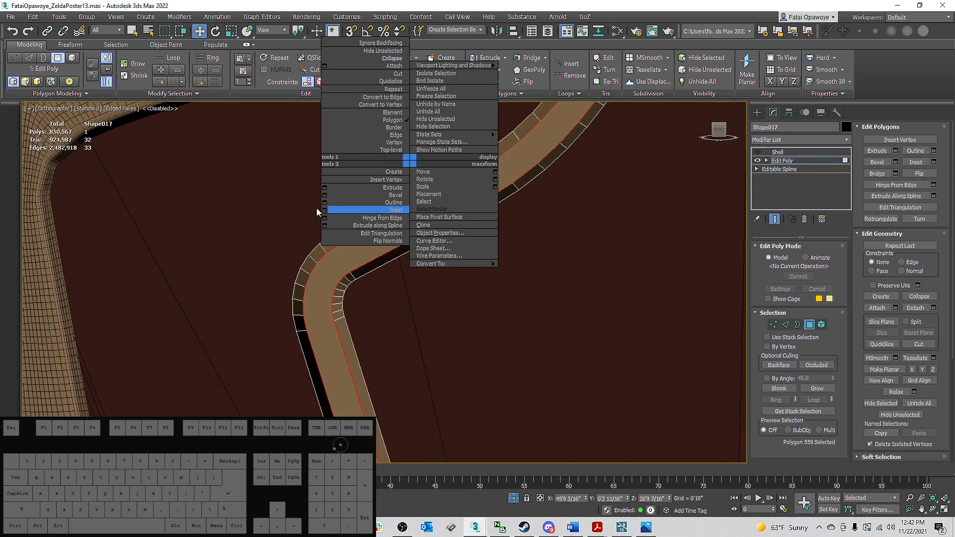
pyautogui.click(363, 210)
pyautogui.keyDown('alt'); pyautogui.moveTo(390, 228); pyautogui.dragTo(431, 192, button='middle'); pyautogui.keyUp('alt')
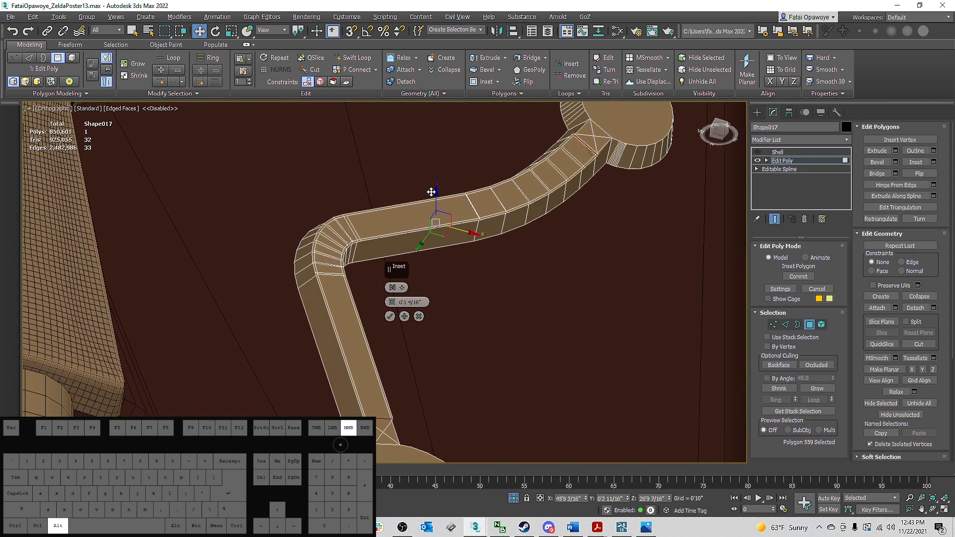
pyautogui.scroll(3, 374, 287)
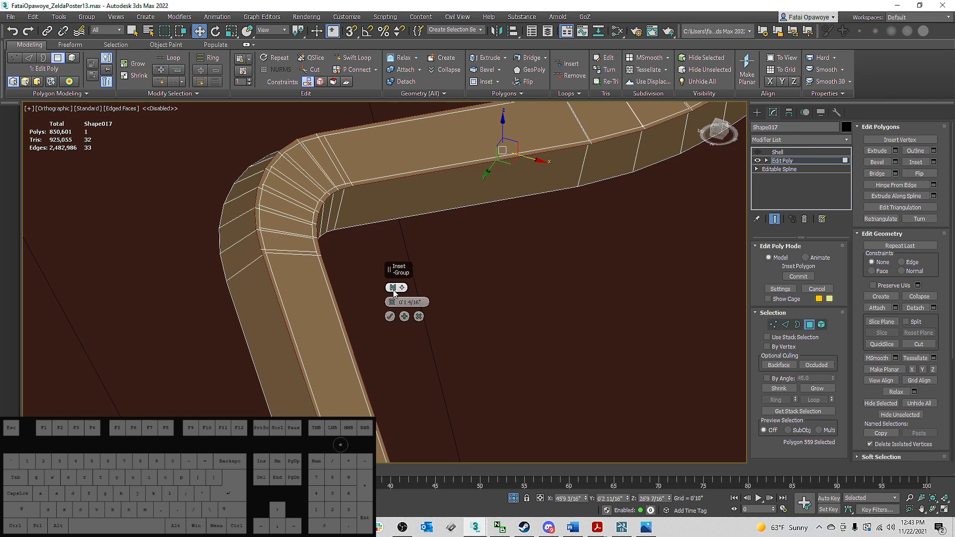
pyautogui.moveTo(393, 311); pyautogui.dragTo(406, 359)
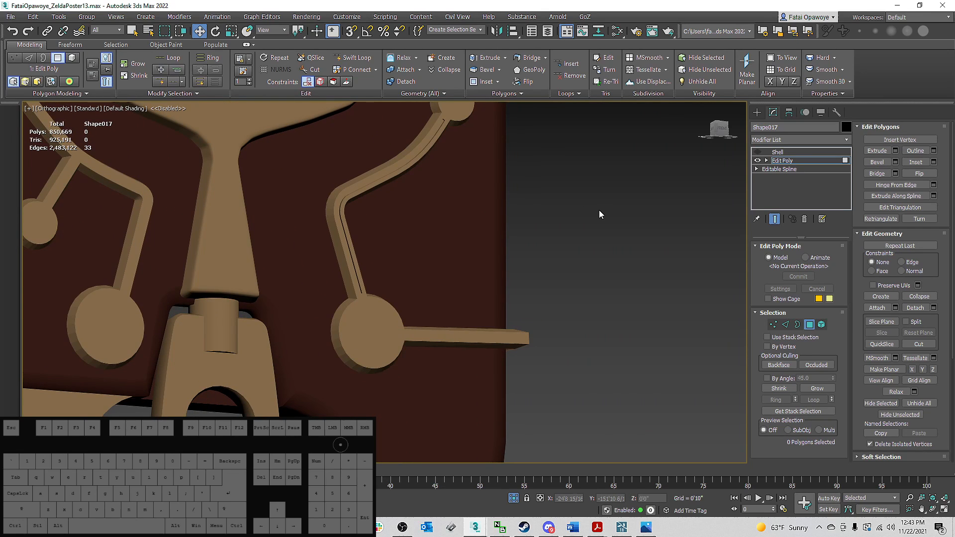
# Step: Inspect the grooved arm with and without edged faces, leaving polygon editing and clearing the selection
pyautogui.scroll(-5, 598, 209)
pyautogui.keyDown('alt'); pyautogui.moveTo(556, 213); pyautogui.dragTo(486, 239, button='middle'); pyautogui.keyUp('alt')
pyautogui.press('F4')
pyautogui.scroll(6, 428, 179)
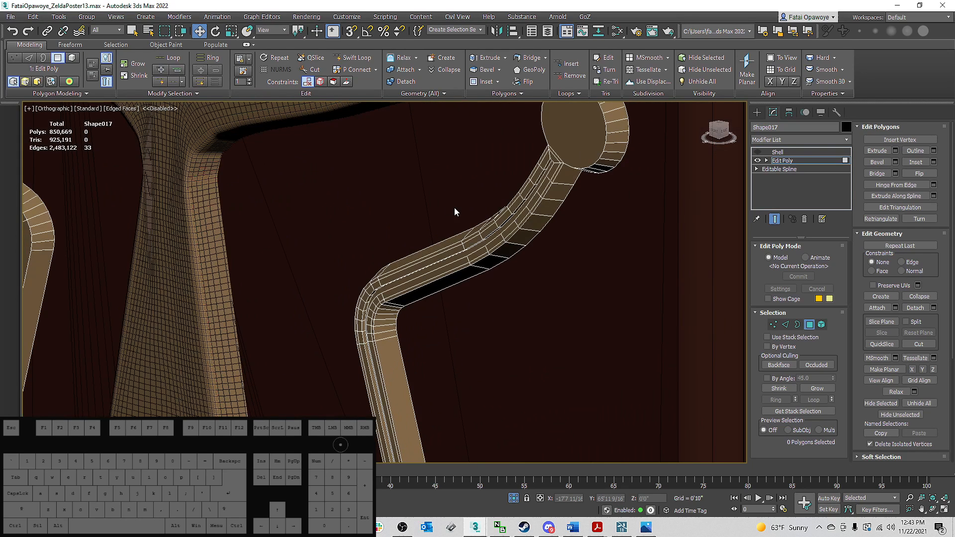
pyautogui.scroll(-6, 477, 213)
pyautogui.press('F4')
pyautogui.click(756, 112)
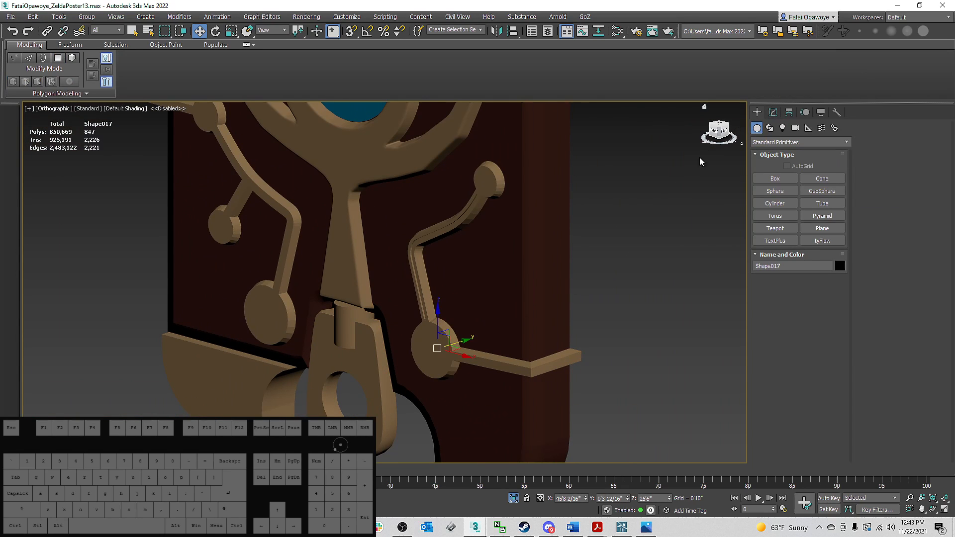
pyautogui.press('F4')
pyautogui.click(602, 226)
pyautogui.press('F4')
pyautogui.press('F4')
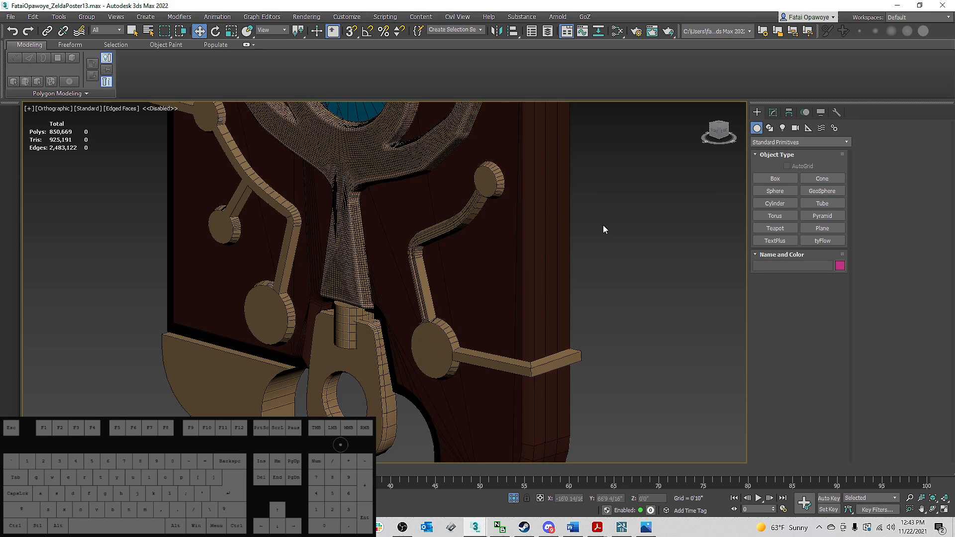
pyautogui.scroll(4, 402, 195)
pyautogui.scroll(-4, 402, 196)
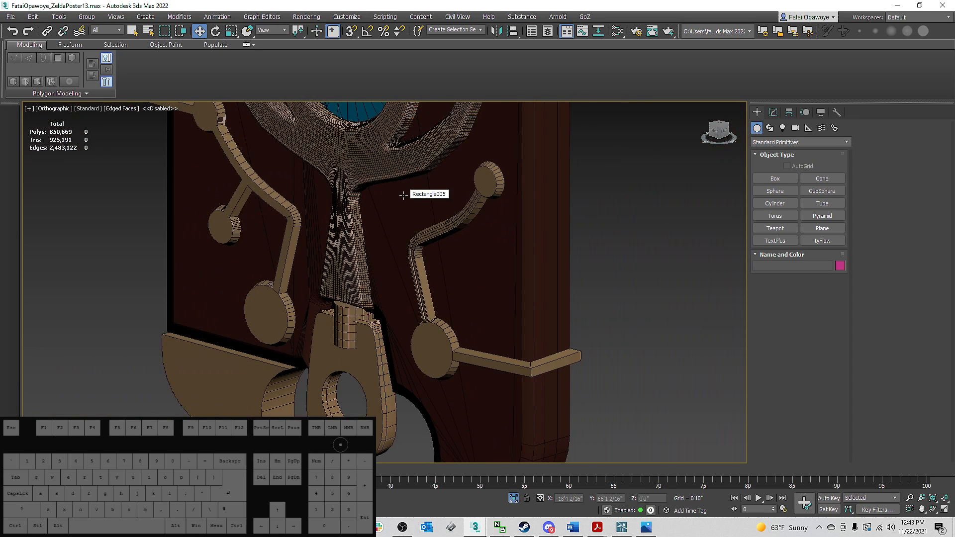
# Step: Select the bent arm ornament and open its Edit Poly modifier to examine the groove
pyautogui.scroll(3, 499, 191)
pyautogui.click(773, 112)
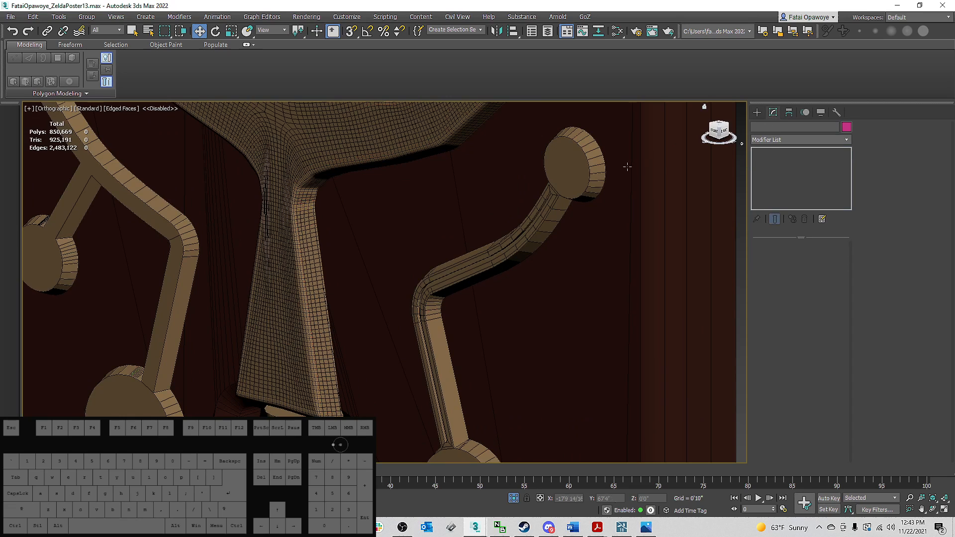
pyautogui.click(595, 165)
pyautogui.click(783, 160)
pyautogui.scroll(-4, 541, 206)
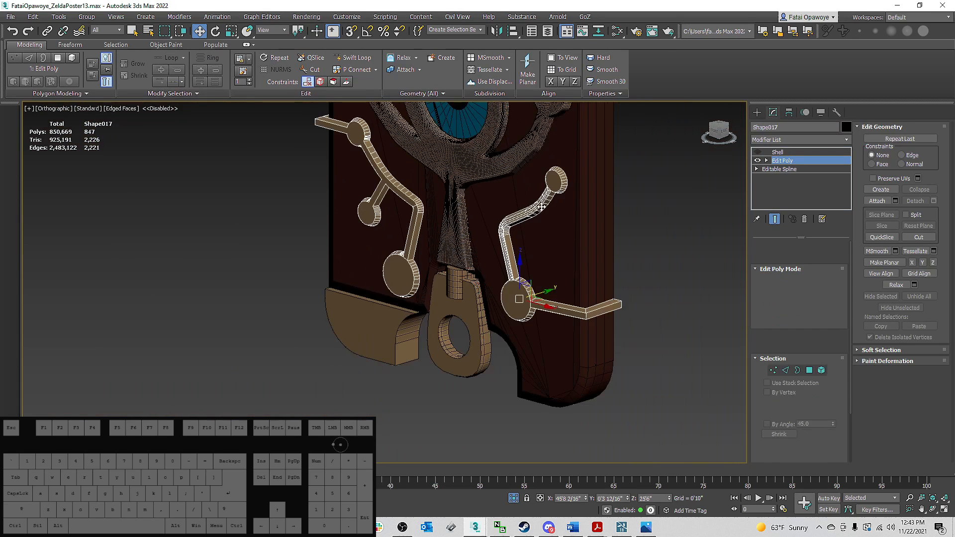
# Step: Undo the bent arm's latest groove edits back to its first polygon inset in the Edit Poly modifier
pyautogui.scroll(5, 552, 212)
pyautogui.click(783, 153)
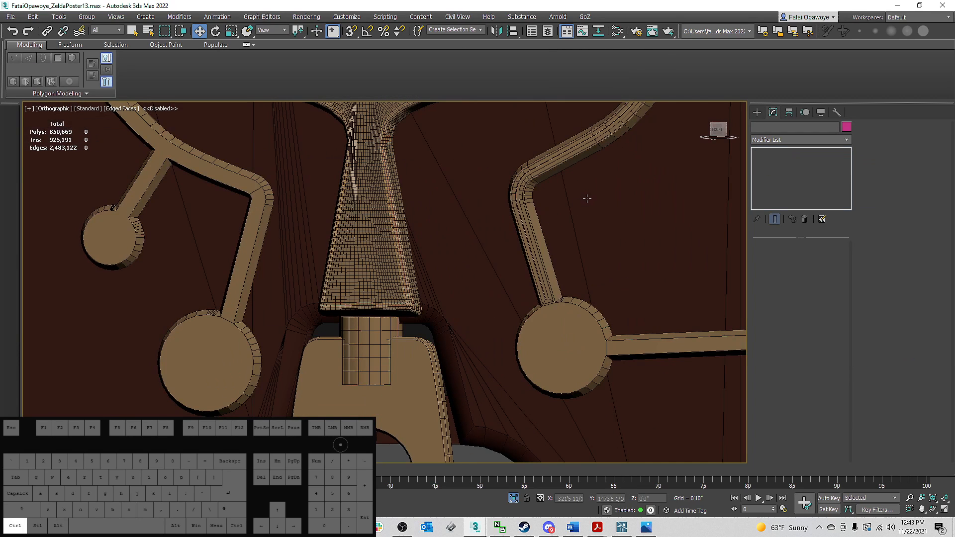
pyautogui.click(794, 162)
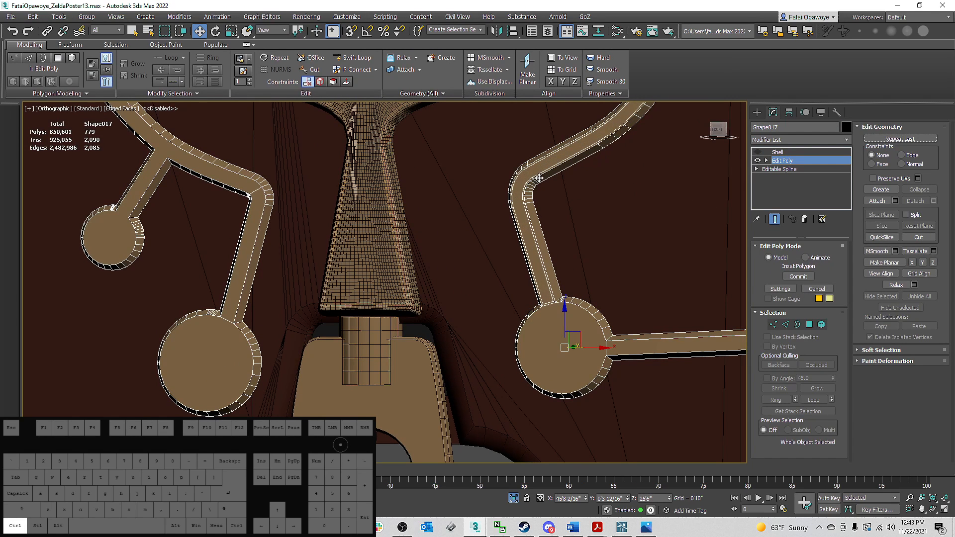
pyautogui.scroll(6, 546, 289)
pyautogui.scroll(-4, 541, 309)
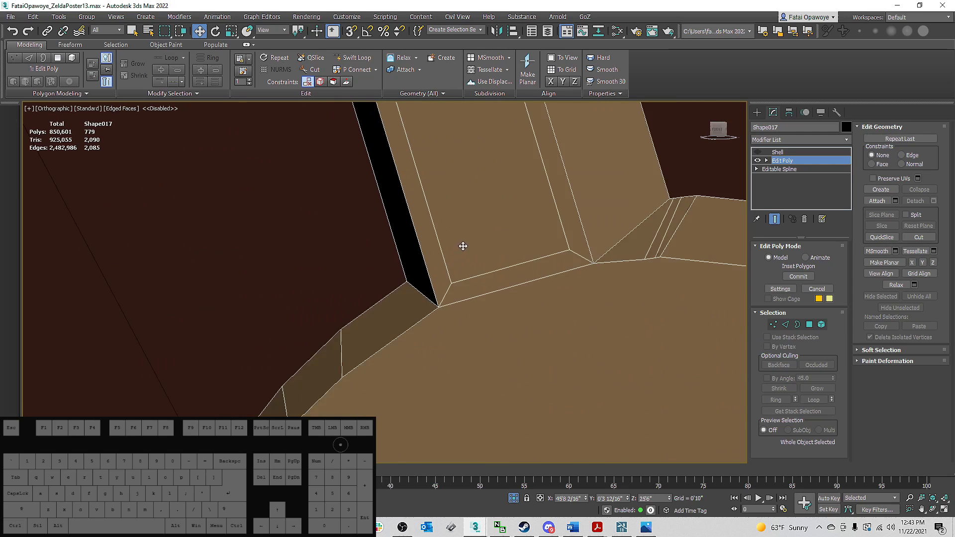
pyautogui.scroll(-2, 478, 231)
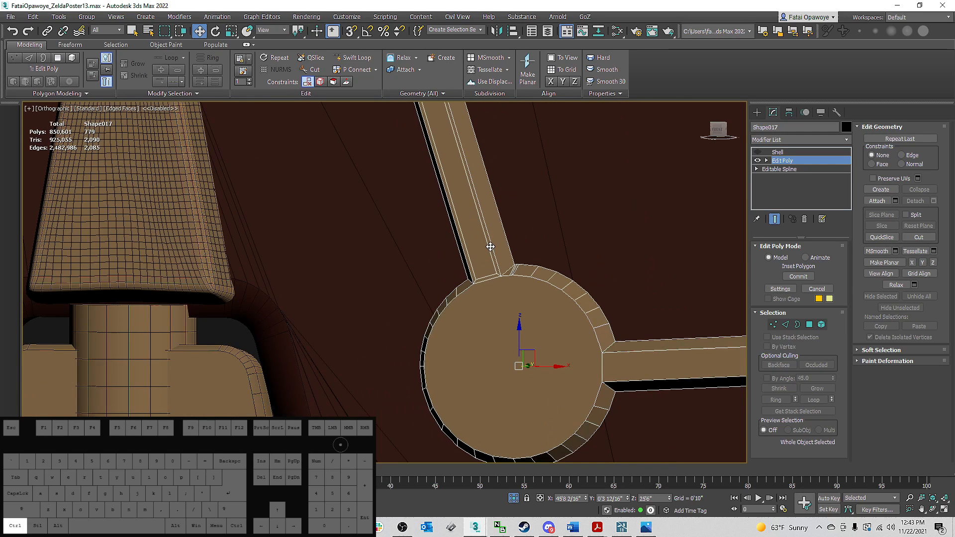
pyautogui.hotkey('ctrl', 'y')
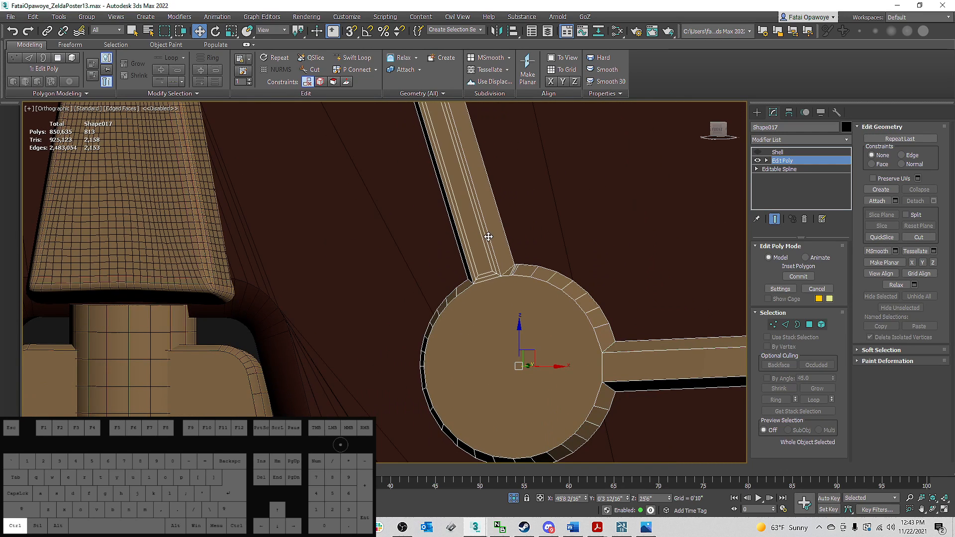
pyautogui.hotkey('ctrl', 'z')
# Step: Try to extend the bent arm's inset to the wraparound band by adding its front, side and back polygons to the selection
pyautogui.scroll(-6, 488, 237)
pyautogui.keyDown('alt'); pyautogui.moveTo(483, 214); pyautogui.dragTo(489, 109, button='middle'); pyautogui.keyUp('alt')
pyautogui.scroll(5, 528, 176)
pyautogui.scroll(-2, 555, 192)
pyautogui.scroll(-2, 488, 110)
pyautogui.scroll(5, 483, 250)
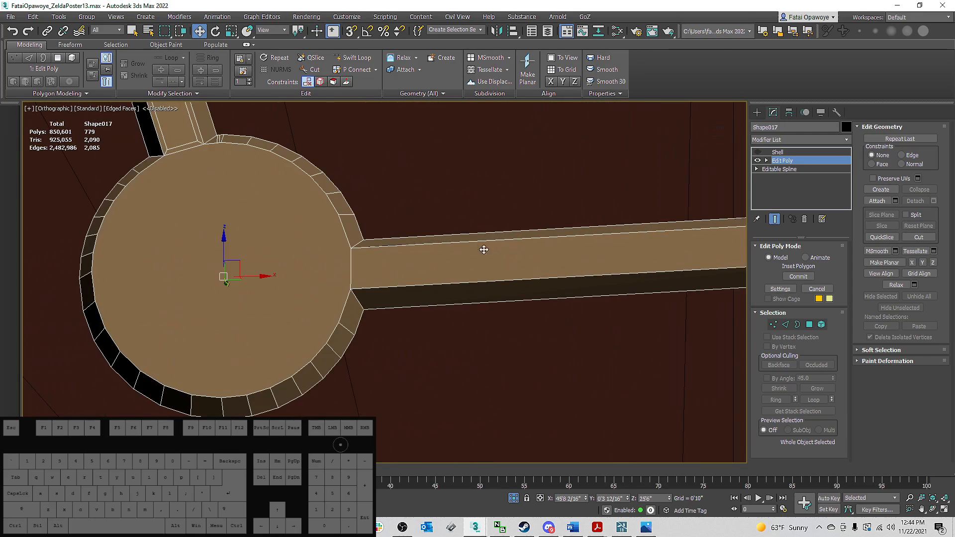
pyautogui.scroll(-5, 572, 253)
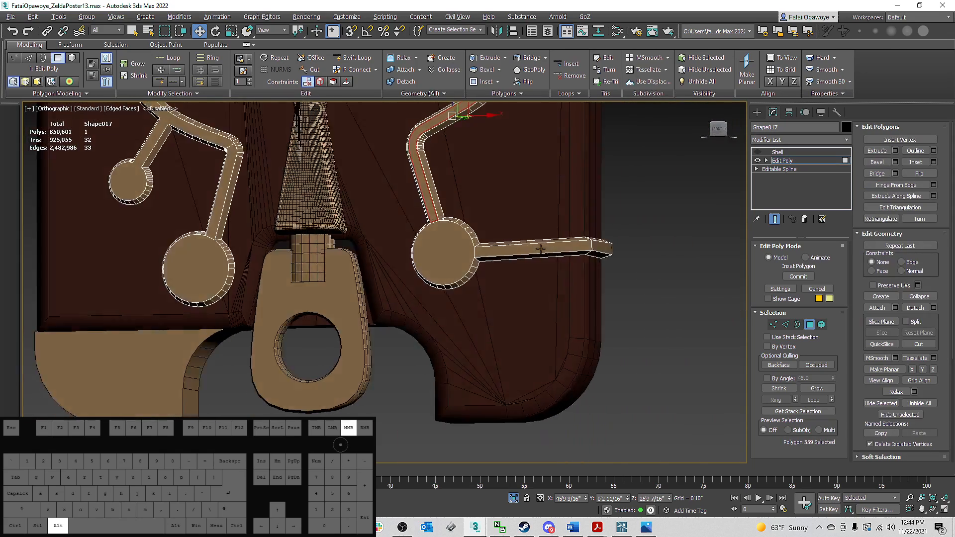
pyautogui.keyDown('alt'); pyautogui.moveTo(573, 253); pyautogui.dragTo(514, 264, button='middle'); pyautogui.keyUp('alt')
pyautogui.keyDown('ctrl'); pyautogui.click(535, 268); pyautogui.keyUp('ctrl')
pyautogui.keyDown('ctrl'); pyautogui.click(458, 281); pyautogui.keyUp('ctrl')
pyautogui.keyDown('alt'); pyautogui.moveTo(459, 281); pyautogui.dragTo(475, 274, button='middle'); pyautogui.keyUp('alt')
pyautogui.scroll(4, 476, 274)
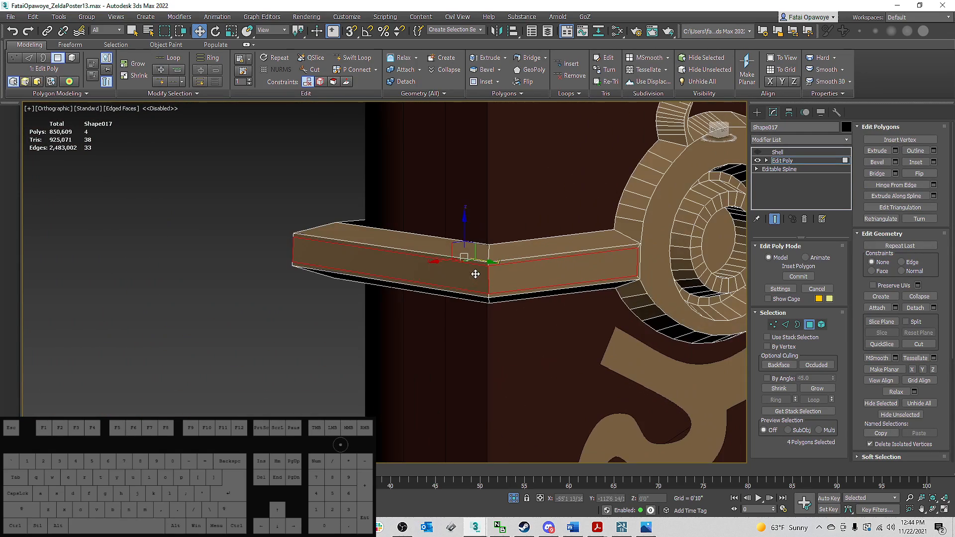
pyautogui.keyDown('alt'); pyautogui.moveTo(580, 278); pyautogui.dragTo(673, 273, button='middle'); pyautogui.keyUp('alt')
# Step: Try to extend the same inset to the branched arm and its band on the opposite half of the slate
pyautogui.scroll(-4, 666, 273)
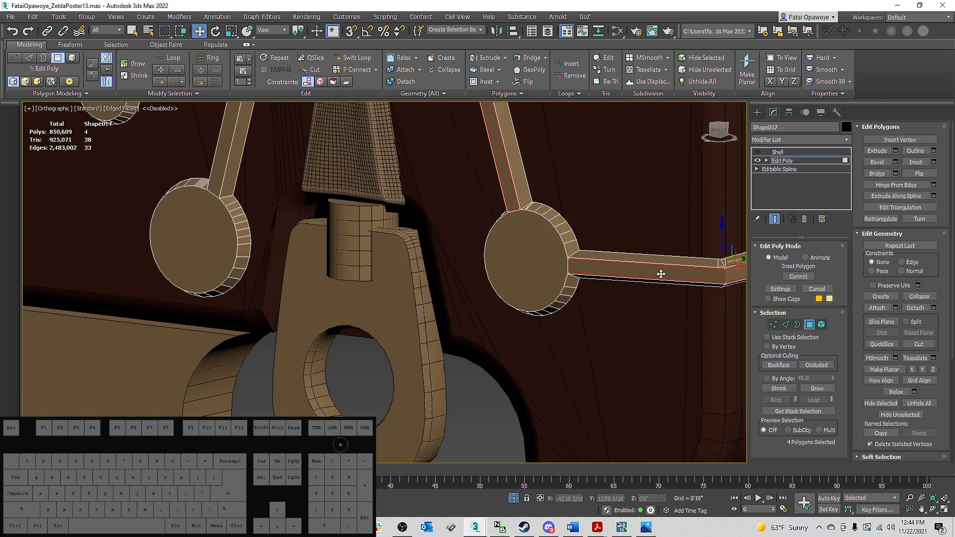
pyautogui.moveTo(533, 214); pyautogui.dragTo(691, 233, button='middle')
pyautogui.moveTo(436, 223); pyautogui.dragTo(546, 339, button='middle')
pyautogui.keyDown('alt'); pyautogui.moveTo(537, 306); pyautogui.dragTo(569, 301, button='middle'); pyautogui.keyUp('alt')
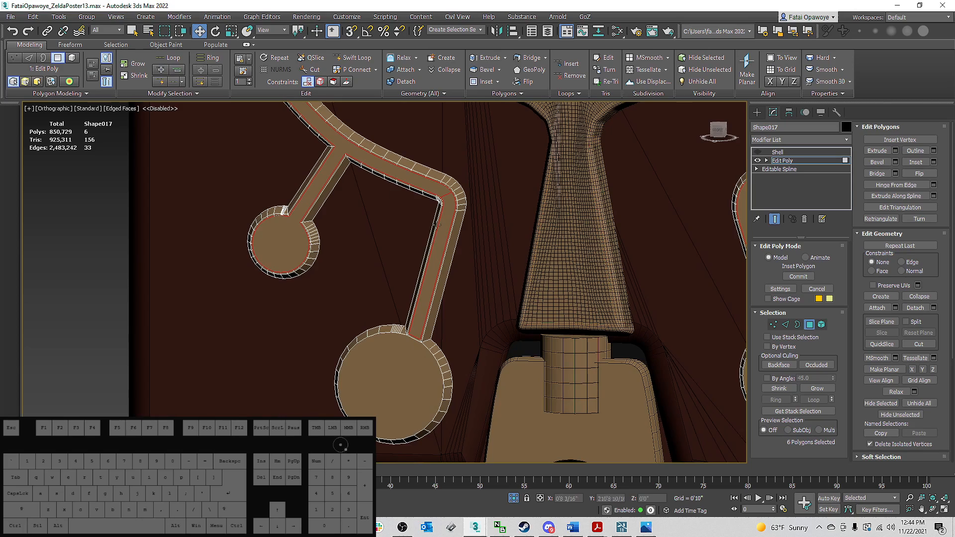
pyautogui.scroll(-6, 436, 225)
pyautogui.keyDown('alt'); pyautogui.moveTo(408, 198); pyautogui.dragTo(694, 263, button='middle'); pyautogui.keyUp('alt')
pyautogui.keyDown('ctrl'); pyautogui.click(623, 300); pyautogui.keyUp('ctrl')
pyautogui.scroll(3, 697, 265)
pyautogui.click(697, 264)
# Step: Connect the two vertices where the wraparound band meets the small disc on the slate's scroll side
pyautogui.scroll(6, 588, 194)
pyautogui.press('1')
pyautogui.scroll(5, 582, 213)
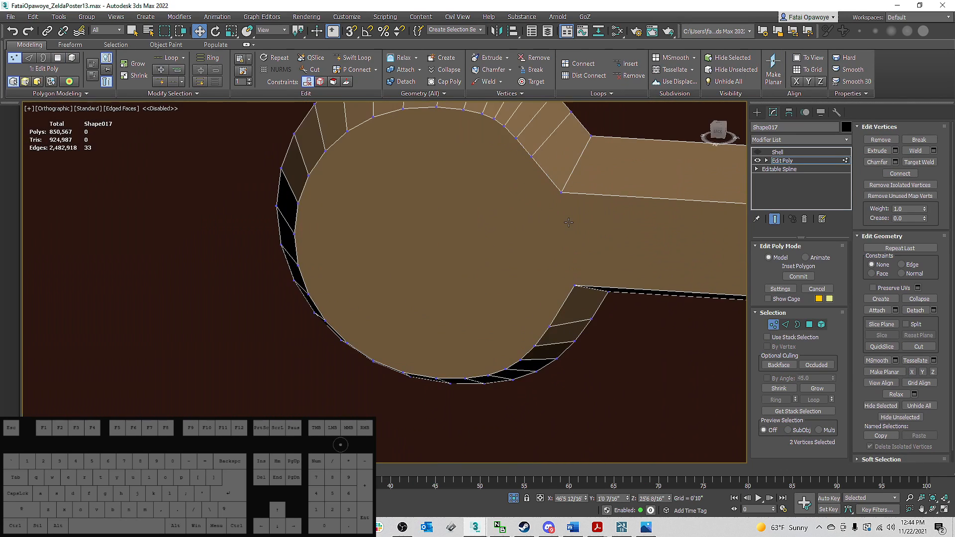
pyautogui.click(562, 192)
pyautogui.keyDown('ctrl'); pyautogui.click(575, 286); pyautogui.keyUp('ctrl')
pyautogui.rightClick(592, 281)
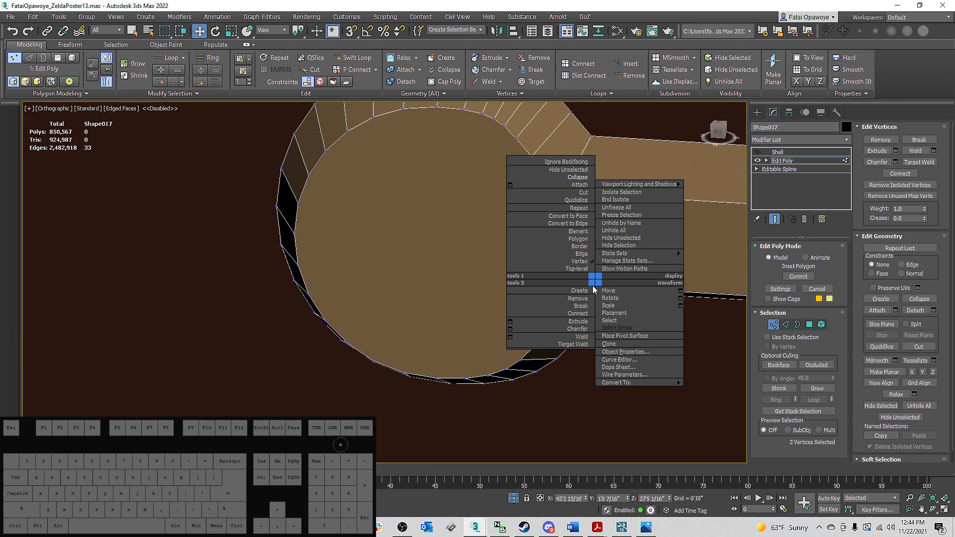
pyautogui.click(582, 306)
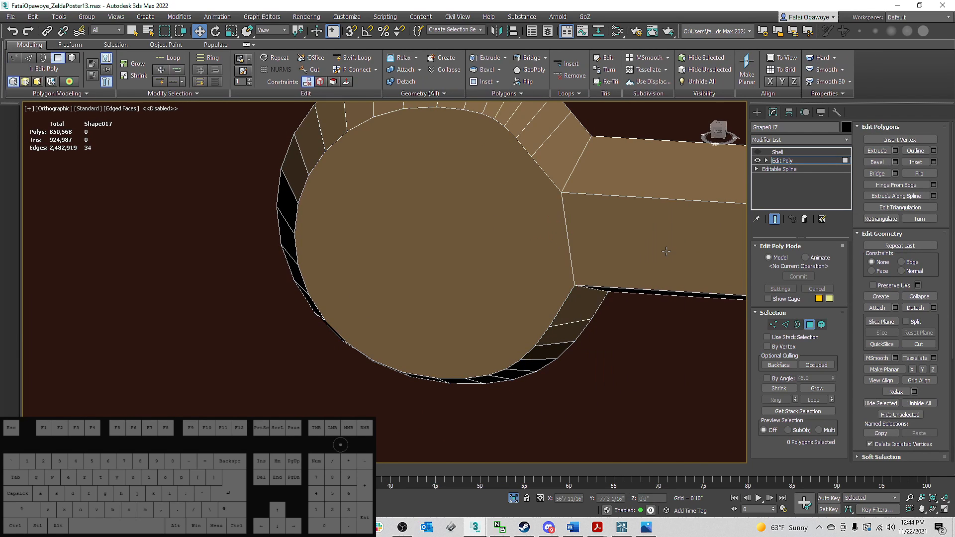
# Step: Select the wraparound band's outer polygons from the scroll side, across the slate's edge, to the branched arm on the eye side
pyautogui.click(659, 248)
pyautogui.scroll(-8, 599, 220)
pyautogui.moveTo(608, 220); pyautogui.dragTo(382, 204, button='middle')
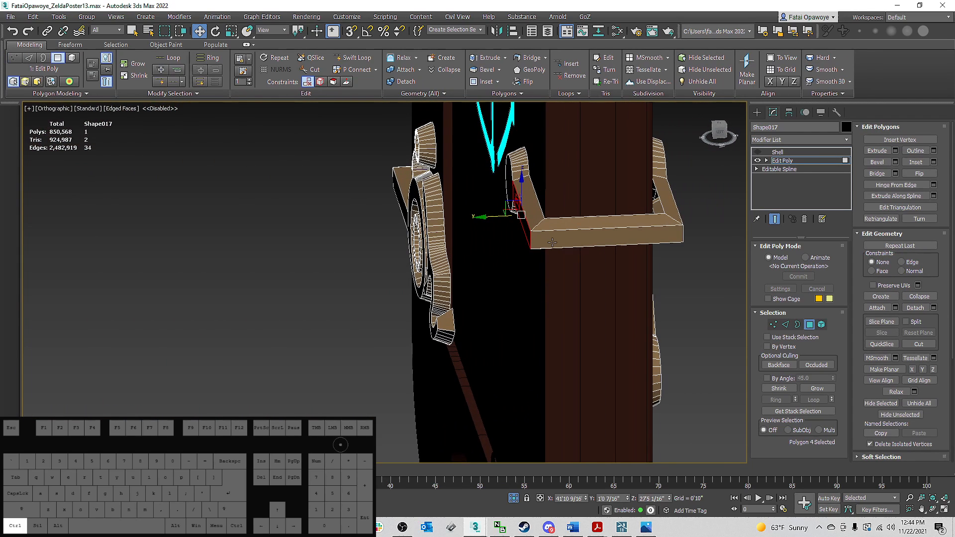
pyautogui.keyDown('ctrl'); pyautogui.click(634, 228); pyautogui.keyUp('ctrl')
pyautogui.moveTo(637, 228); pyautogui.dragTo(527, 209, button='middle')
pyautogui.keyDown('alt'); pyautogui.moveTo(528, 209); pyautogui.dragTo(435, 196, button='middle'); pyautogui.keyUp('alt')
pyautogui.keyDown('ctrl'); pyautogui.click(447, 219); pyautogui.keyUp('ctrl')
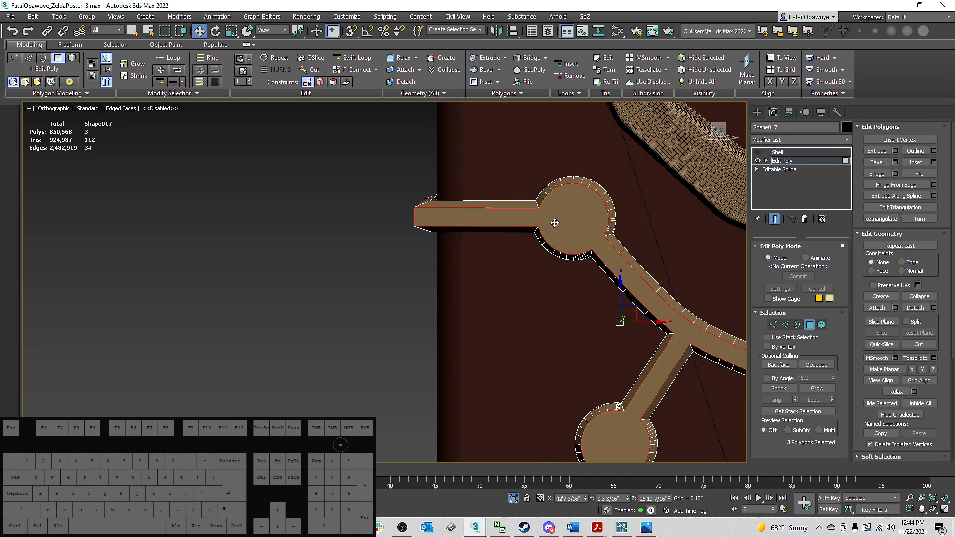
# Step: Connect the vertices across both junctions of the branched arm's upper disc, at the horizontal band and at the diagonal arm
pyautogui.press('1')
pyautogui.rightClick(538, 227)
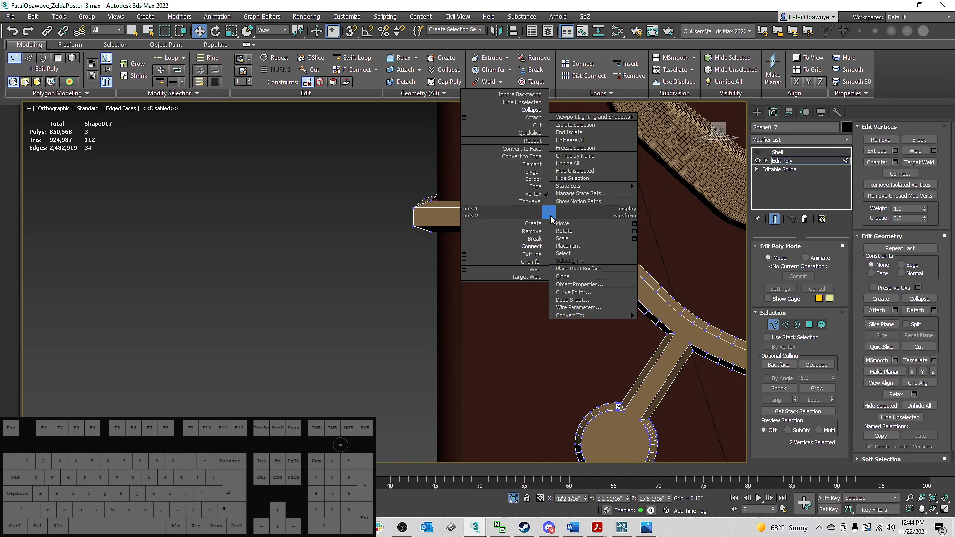
pyautogui.click(537, 247)
pyautogui.click(593, 248)
pyautogui.keyDown('ctrl'); pyautogui.click(610, 235); pyautogui.keyUp('ctrl')
pyautogui.rightClick(611, 236)
pyautogui.click(610, 256)
# Step: Connect the two vertices where the branched arm's short branch meets its small end disc
pyautogui.moveTo(617, 329); pyautogui.dragTo(490, 190, button='middle')
pyautogui.click(497, 272)
pyautogui.keyDown('ctrl'); pyautogui.click(514, 282); pyautogui.keyUp('ctrl')
pyautogui.hotkey('ctrl', 'z')
pyautogui.rightClick(543, 255)
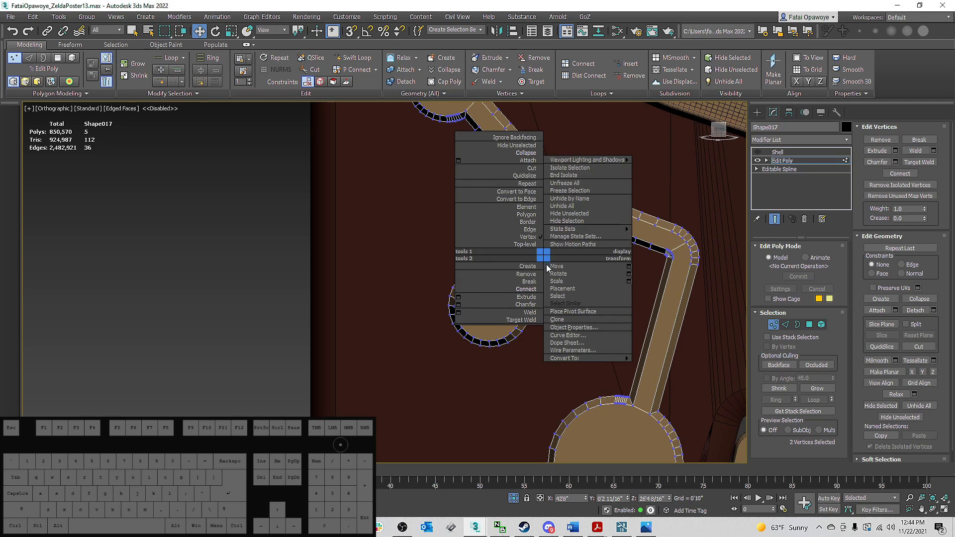
pyautogui.click(530, 289)
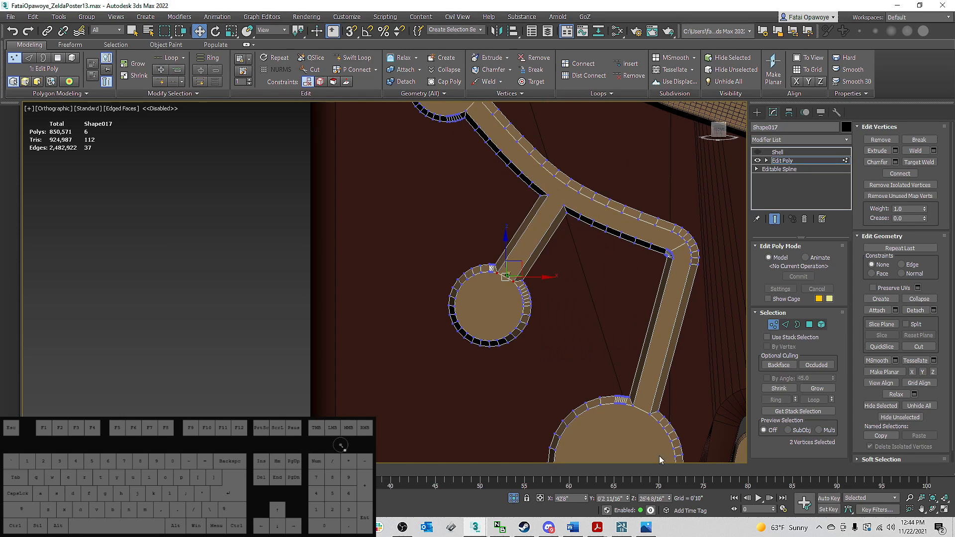
# Step: Compare the branched arm, its discs and the wraparound bands with the reference photo
pyautogui.click(643, 534)
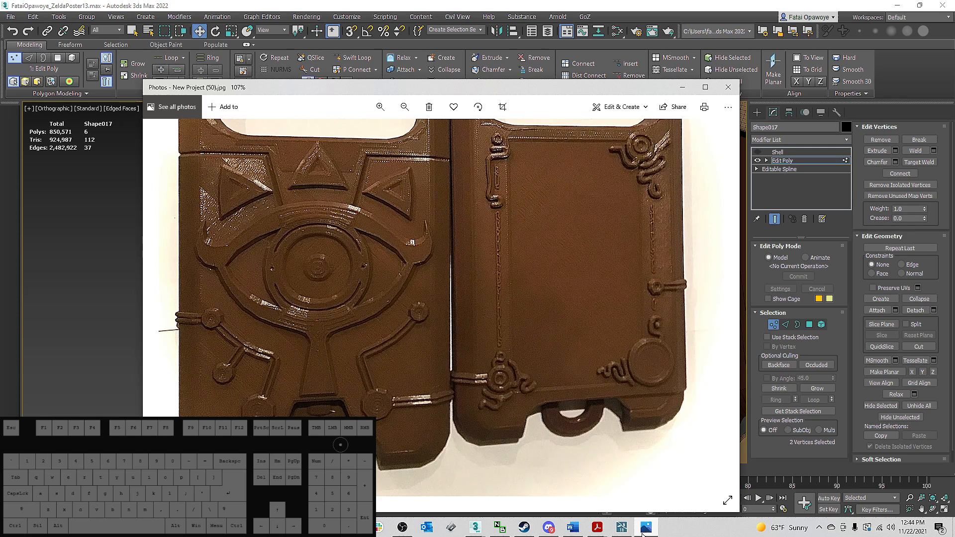
pyautogui.click(642, 534)
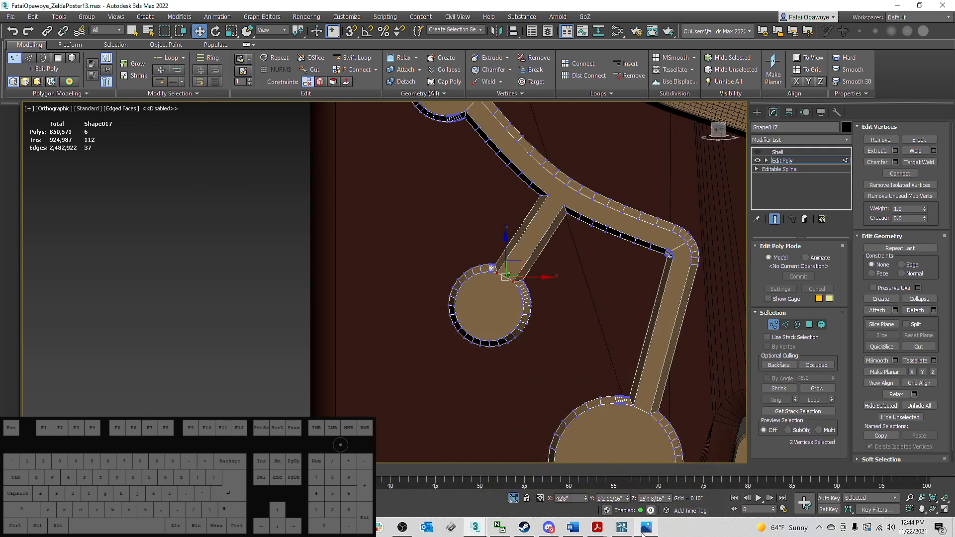
pyautogui.click(643, 534)
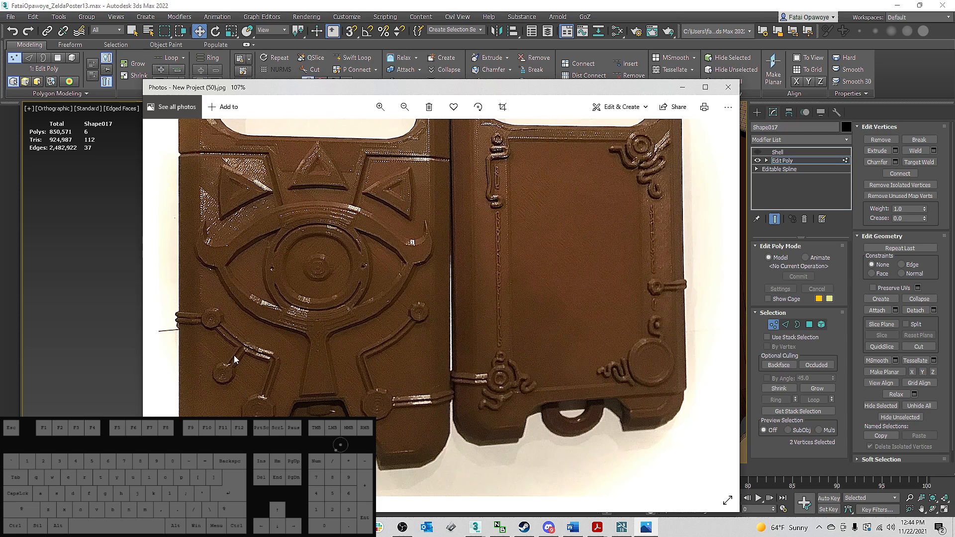
pyautogui.click(397, 5)
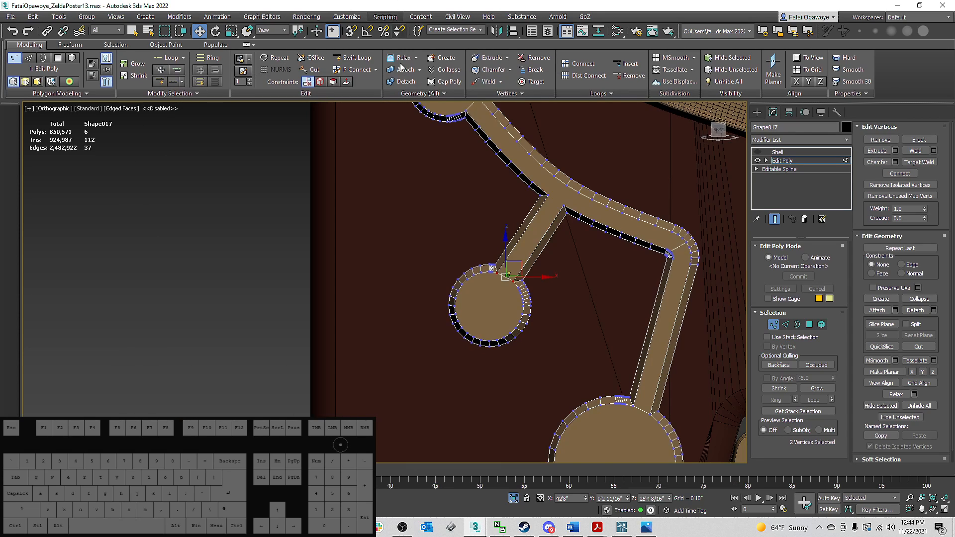
pyautogui.moveTo(622, 366); pyautogui.dragTo(377, 321, button='middle')
pyautogui.scroll(2, 384, 330)
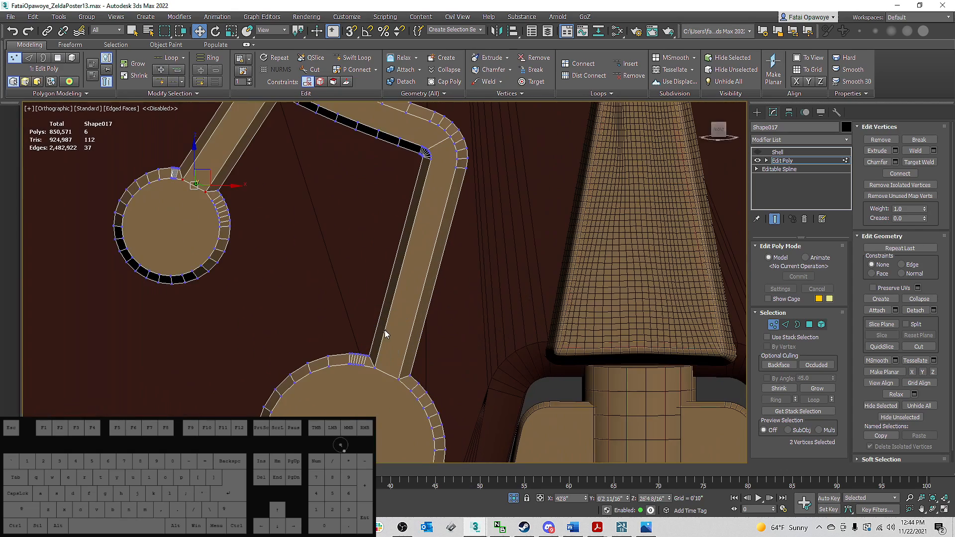
pyautogui.scroll(-4, 404, 333)
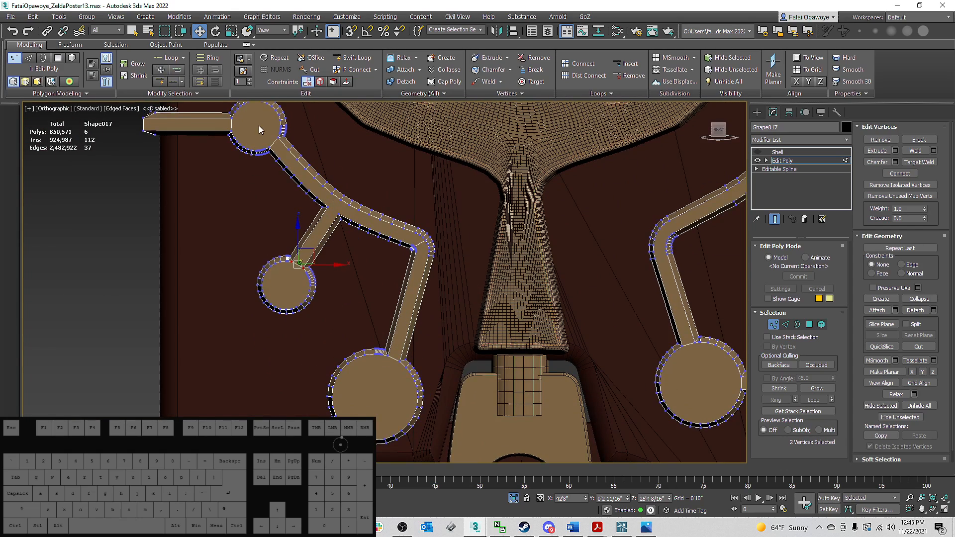
# Step: Switch to polygon editing and select the front faces of the connector strips on both sides of the eye emblem
pyautogui.moveTo(458, 252)
pyautogui.mouseDown(button='middle')
pyautogui.moveTo(334, 235)
pyautogui.moveTo(312, 258)
pyautogui.moveTo(277, 252)
pyautogui.mouseUp(button='middle')
pyautogui.scroll(-3, 329, 234)
pyautogui.click(809, 324)
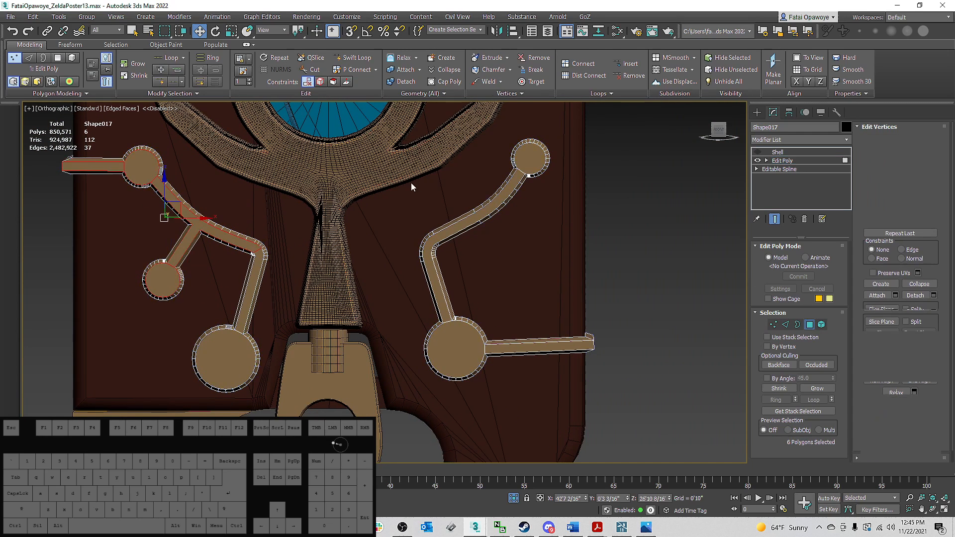
pyautogui.click(449, 228)
pyautogui.keyDown('ctrl'); pyautogui.click(252, 274); pyautogui.keyUp('ctrl')
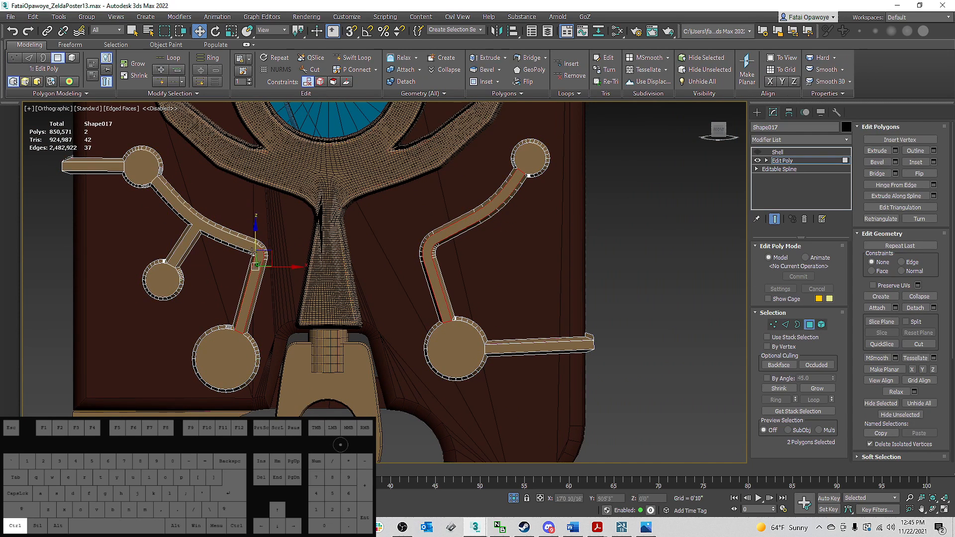
pyautogui.keyDown('ctrl'); pyautogui.click(213, 208); pyautogui.keyUp('ctrl')
pyautogui.scroll(4, 153, 147)
pyautogui.keyDown('ctrl'); pyautogui.click(299, 251); pyautogui.keyUp('ctrl')
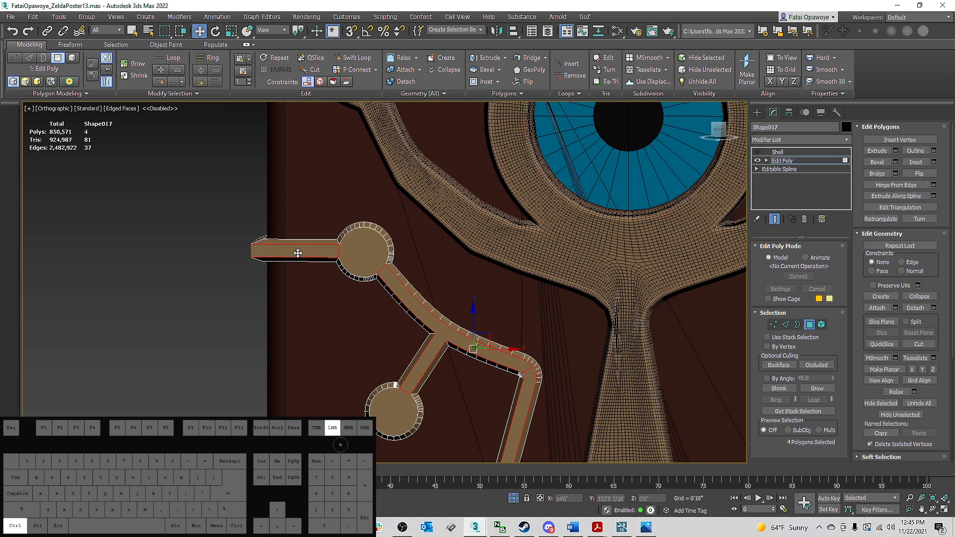
# Step: Add the connector strip faces that wrap around the device's sides and back to the polygon selection
pyautogui.scroll(-5, 284, 244)
pyautogui.keyDown('alt'); pyautogui.moveTo(272, 235); pyautogui.dragTo(455, 220, button='middle'); pyautogui.keyUp('alt')
pyautogui.scroll(5, 352, 243)
pyautogui.keyDown('ctrl'); pyautogui.click(343, 249); pyautogui.keyUp('ctrl')
pyautogui.scroll(-6, 300, 254)
pyautogui.scroll(7, 415, 271)
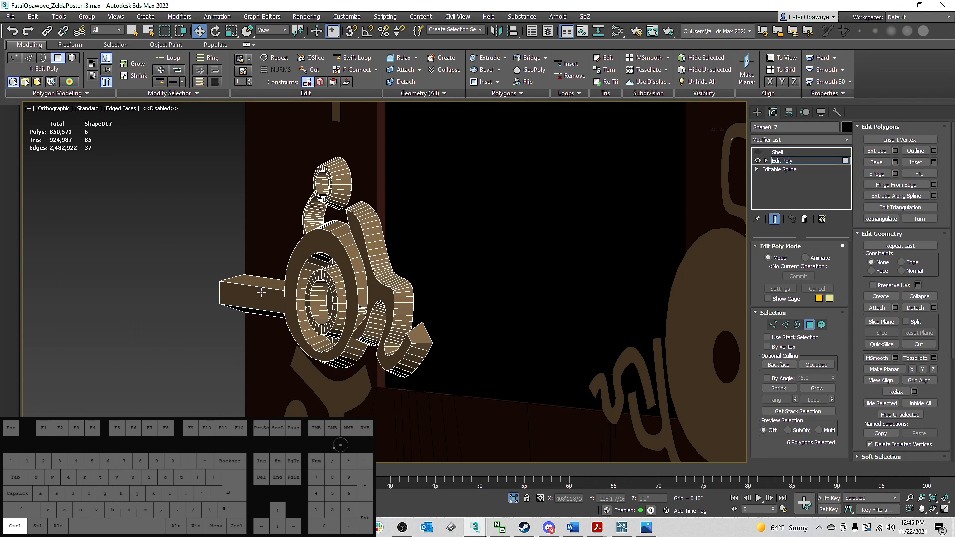
pyautogui.scroll(-5, 235, 269)
pyautogui.keyDown('alt'); pyautogui.moveTo(221, 244); pyautogui.dragTo(386, 226, button='middle'); pyautogui.keyUp('alt')
pyautogui.scroll(6, 383, 282)
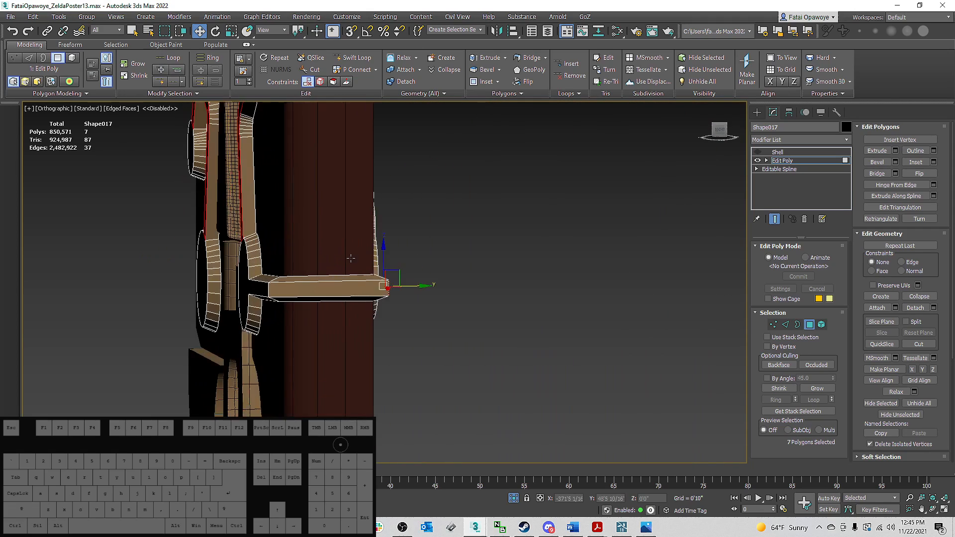
pyautogui.keyDown('ctrl'); pyautogui.click(308, 300); pyautogui.keyUp('ctrl')
pyautogui.keyDown('alt'); pyautogui.moveTo(308, 300); pyautogui.dragTo(397, 221, button='middle'); pyautogui.keyUp('alt')
pyautogui.keyDown('ctrl'); pyautogui.click(538, 273); pyautogui.keyUp('ctrl')
# Step: Inset the selected connector strip polygons by 0'0 7/16"
pyautogui.rightClick(396, 221)
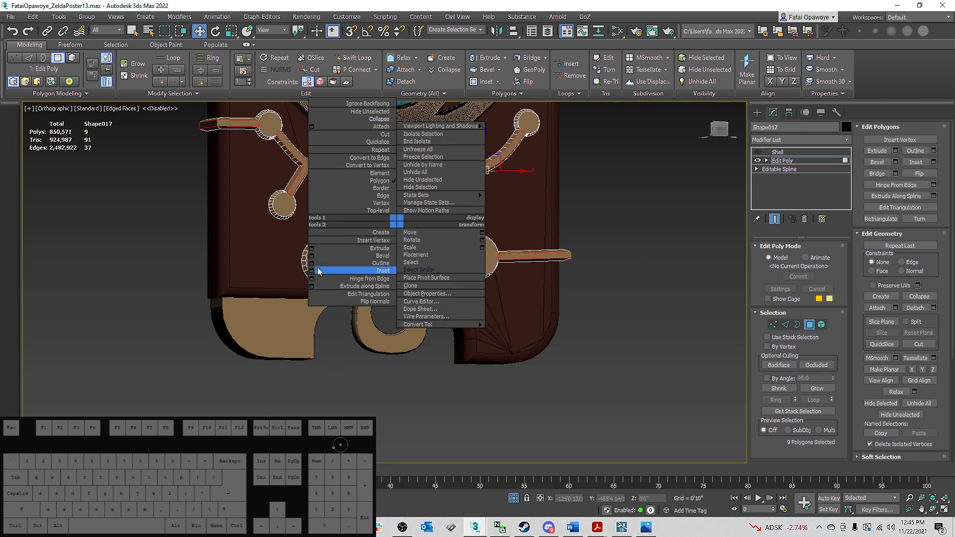
pyautogui.click(312, 271)
pyautogui.scroll(8, 300, 189)
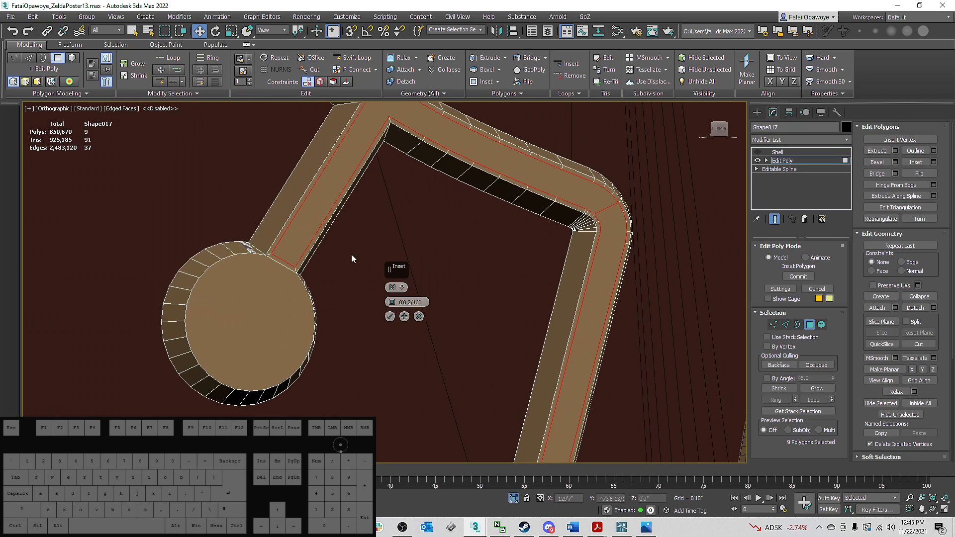
pyautogui.click(390, 318)
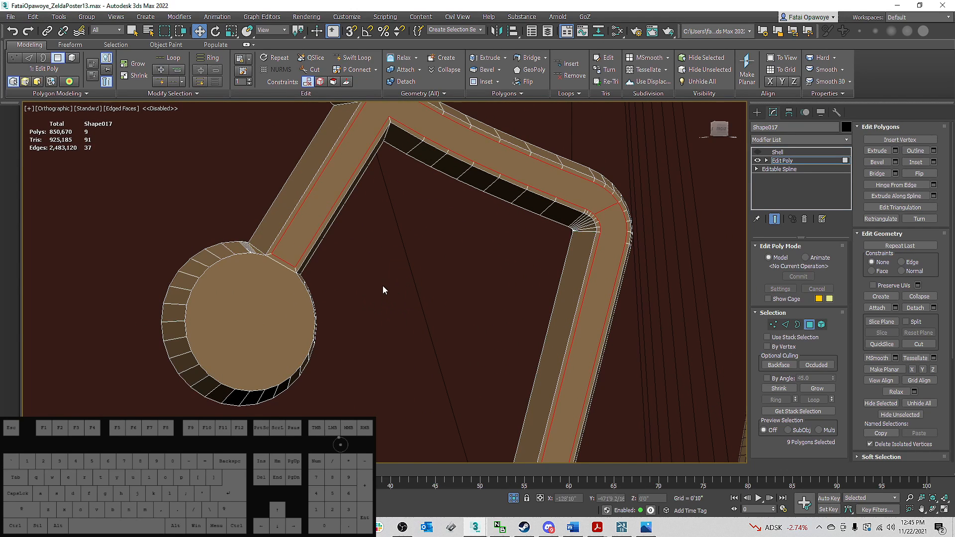
# Step: Inset the connector strip polygons a second time to leave a narrow centre band
pyautogui.rightClick(389, 246)
pyautogui.click(302, 294)
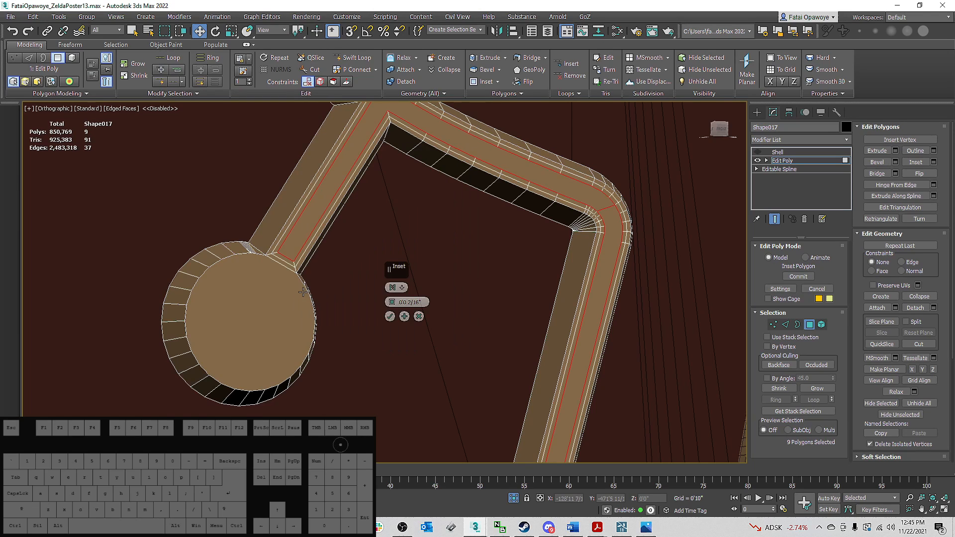
pyautogui.moveTo(392, 302); pyautogui.dragTo(392, 306)
pyautogui.click(389, 317)
pyautogui.keyDown('alt'); pyautogui.moveTo(362, 213); pyautogui.dragTo(392, 276, button='middle'); pyautogui.keyUp('alt')
pyautogui.scroll(2, 321, 238)
pyautogui.scroll(-2, 393, 276)
# Step: Extrude the strips' centre band inward with a height of -0'0 7/16", changing the extrusion type from group
pyautogui.rightClick(406, 254)
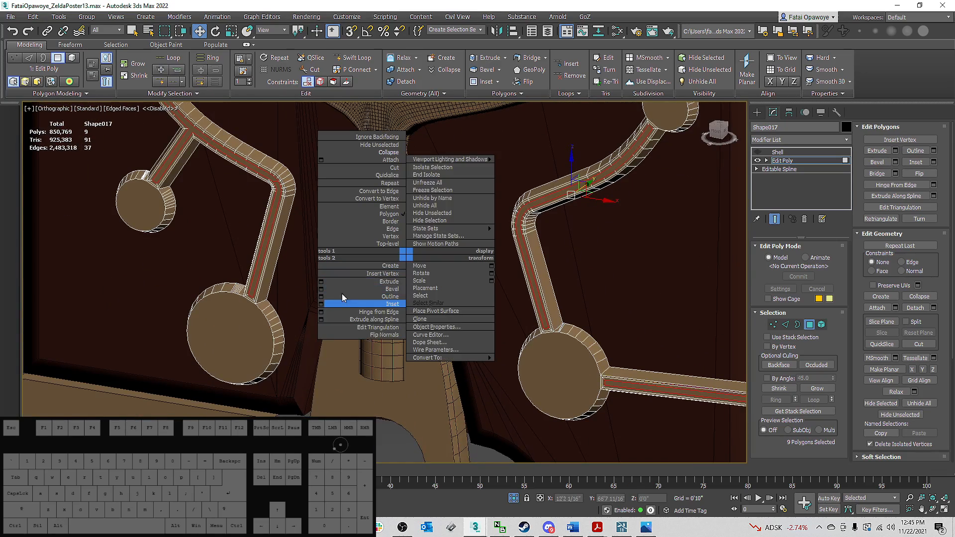
pyautogui.click(321, 282)
pyautogui.keyDown('alt'); pyautogui.moveTo(501, 210); pyautogui.dragTo(421, 324, button='middle'); pyautogui.keyUp('alt')
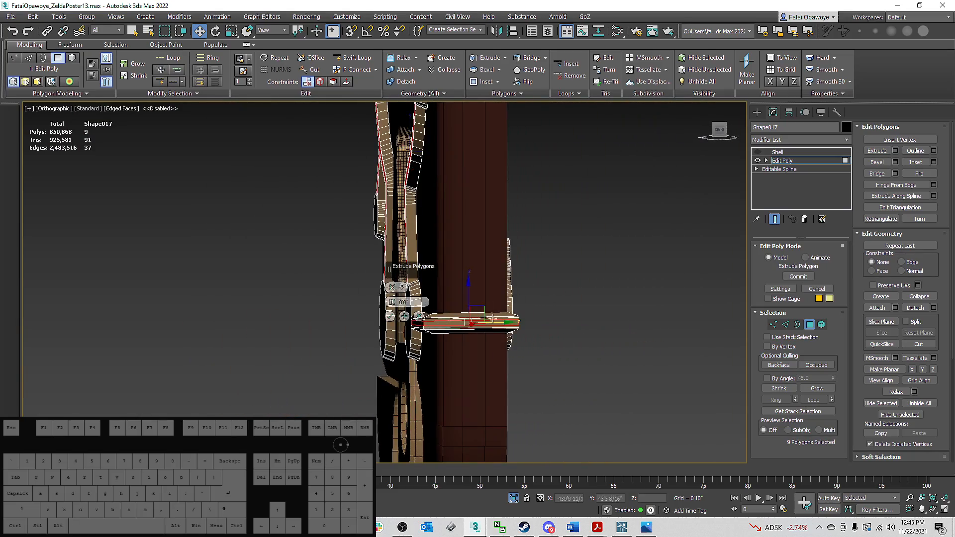
pyautogui.keyDown('alt'); pyautogui.moveTo(492, 317); pyautogui.dragTo(248, 317, button='middle'); pyautogui.keyUp('alt')
pyautogui.keyDown('alt'); pyautogui.moveTo(181, 322); pyautogui.dragTo(603, 327, button='middle'); pyautogui.keyUp('alt')
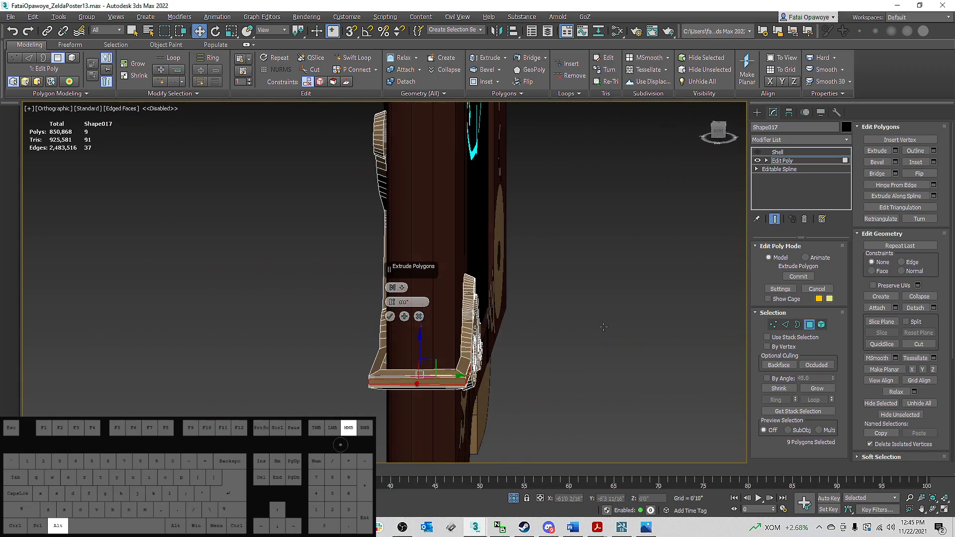
pyautogui.click(394, 291)
pyautogui.moveTo(527, 311)
pyautogui.keyDown('alt'); pyautogui.mouseDown(button='middle')
pyautogui.moveTo(548, 317)
pyautogui.moveTo(532, 309)
pyautogui.mouseUp(button='middle'); pyautogui.keyUp('alt')
pyautogui.scroll(2, 396, 303)
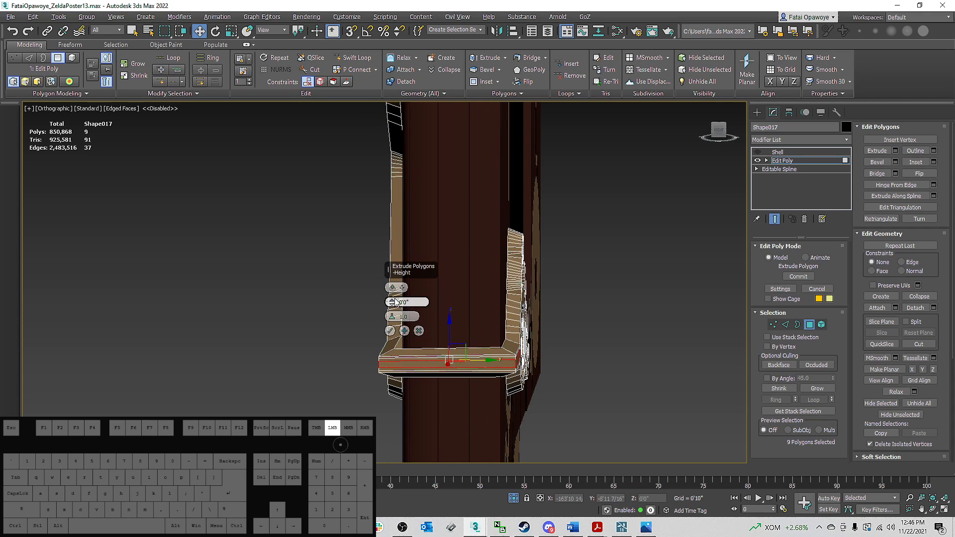
pyautogui.moveTo(394, 298); pyautogui.dragTo(395, 303)
pyautogui.keyDown('alt'); pyautogui.moveTo(396, 304); pyautogui.dragTo(598, 298, button='middle'); pyautogui.keyUp('alt')
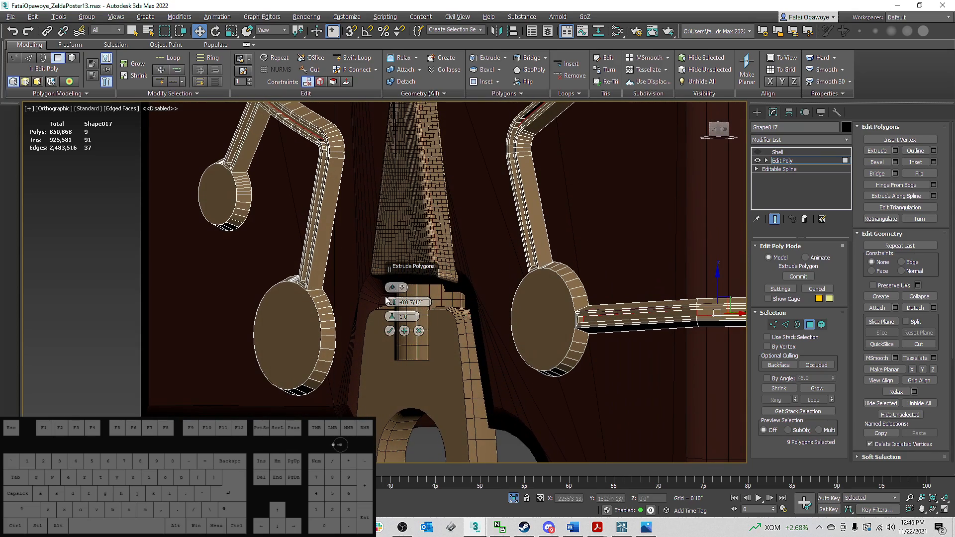
pyautogui.click(389, 332)
# Step: Clear the polygon selection and inspect the grooved strips from front and back with edged faces hidden
pyautogui.scroll(-7, 298, 237)
pyautogui.keyDown('alt'); pyautogui.moveTo(296, 234); pyautogui.dragTo(471, 238, button='middle'); pyautogui.keyUp('alt')
pyautogui.click(593, 228)
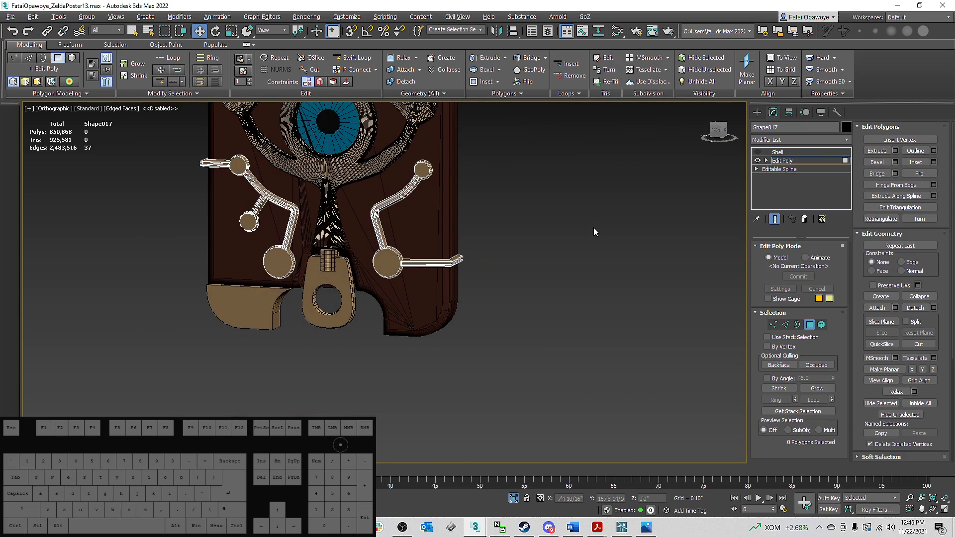
pyautogui.press('F4')
pyautogui.scroll(6, 419, 199)
pyautogui.keyDown('alt'); pyautogui.moveTo(419, 194); pyautogui.dragTo(316, 242, button='middle'); pyautogui.keyUp('alt')
pyautogui.scroll(-4, 335, 169)
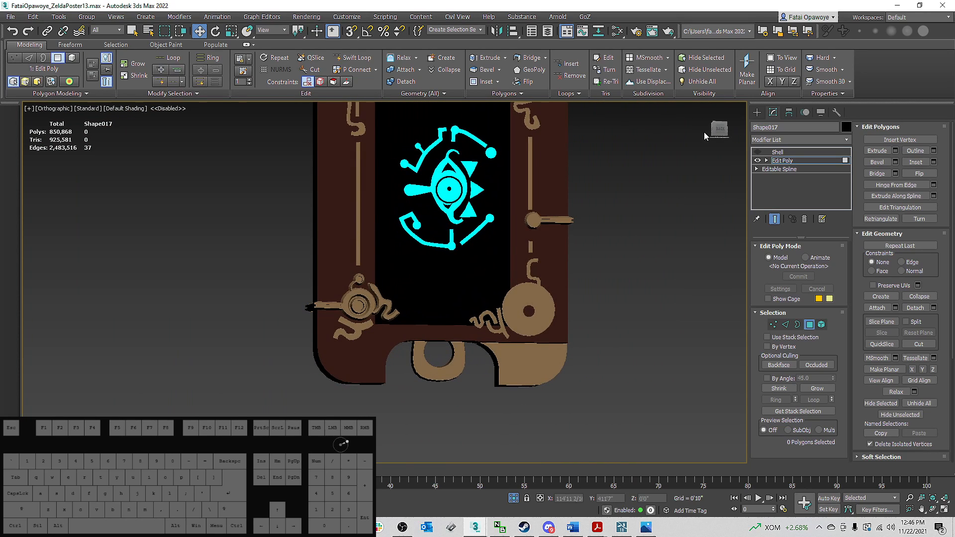
# Step: Leave polygon editing, select the flat ornament shape on the screen side, and show edged faces again
pyautogui.click(757, 112)
pyautogui.scroll(3, 534, 131)
pyautogui.click(532, 162)
pyautogui.scroll(-5, 532, 162)
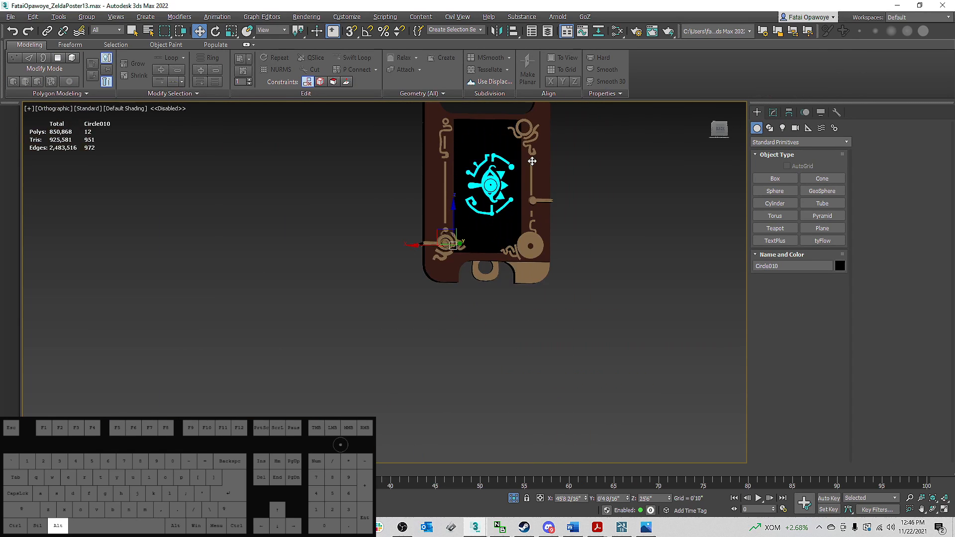
pyautogui.keyDown('alt'); pyautogui.moveTo(532, 161); pyautogui.dragTo(512, 175, button='middle'); pyautogui.keyUp('alt')
pyautogui.scroll(5, 463, 177)
pyautogui.scroll(-4, 410, 156)
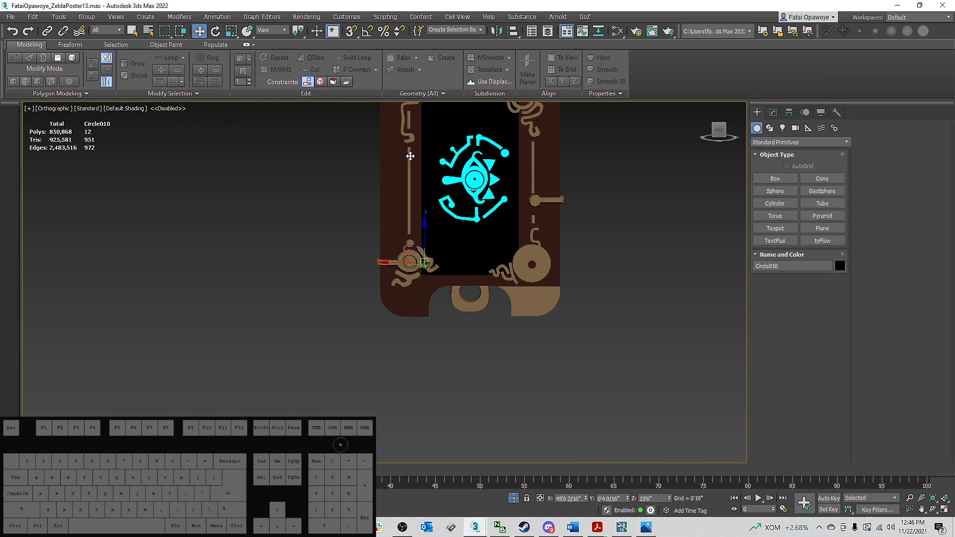
pyautogui.press('F4')
pyautogui.scroll(3, 410, 155)
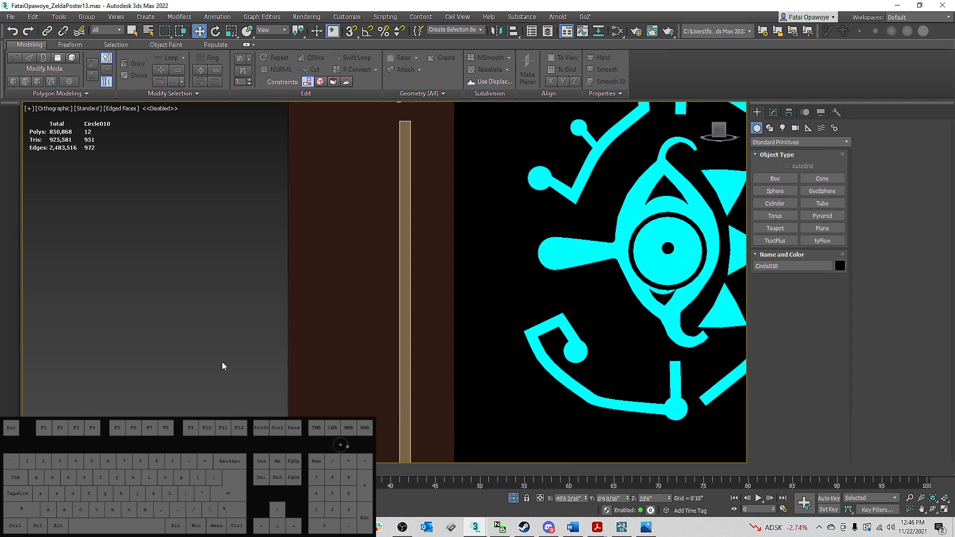
# Step: Switch to the reference photo in Photos and examine the thin line ornament along the screen frame
pyautogui.click(644, 526)
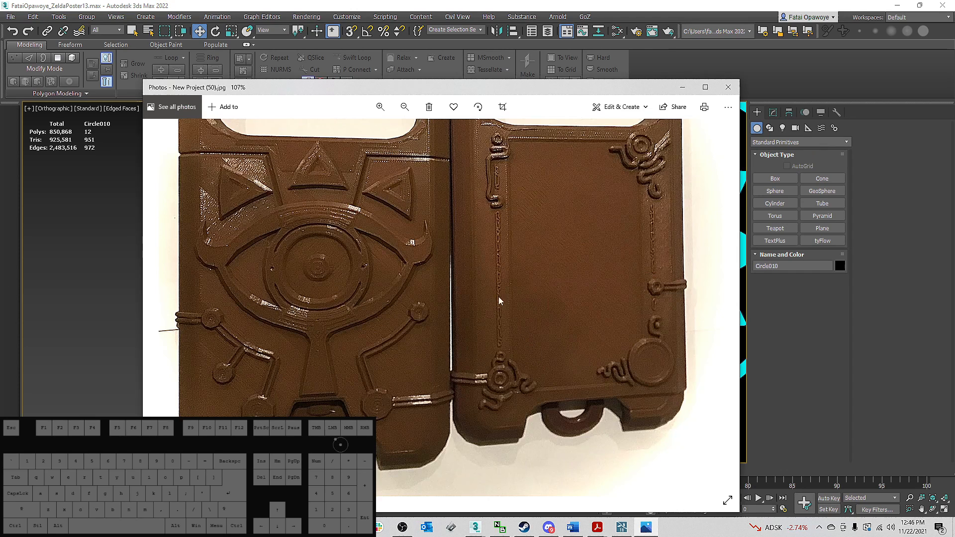
pyautogui.scroll(5, 500, 301)
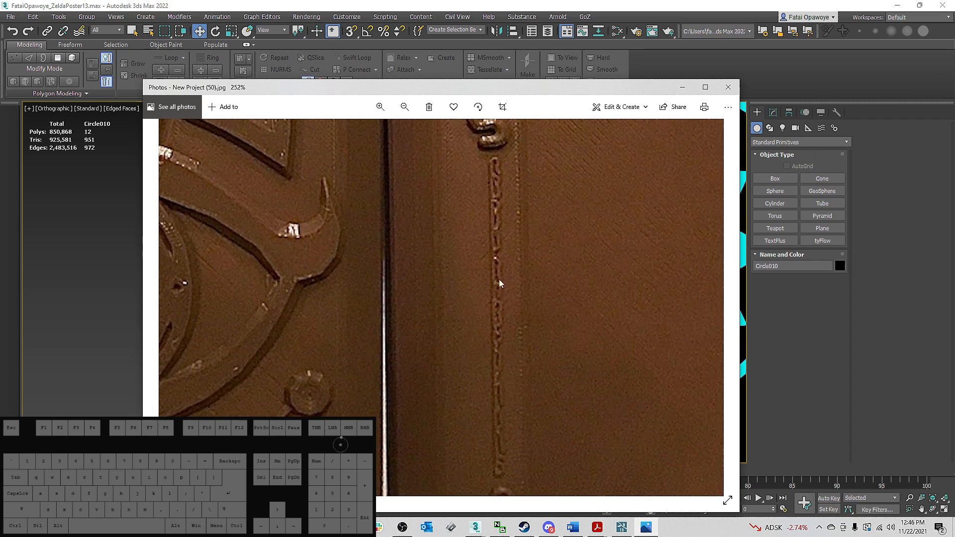
pyautogui.scroll(-3, 449, 274)
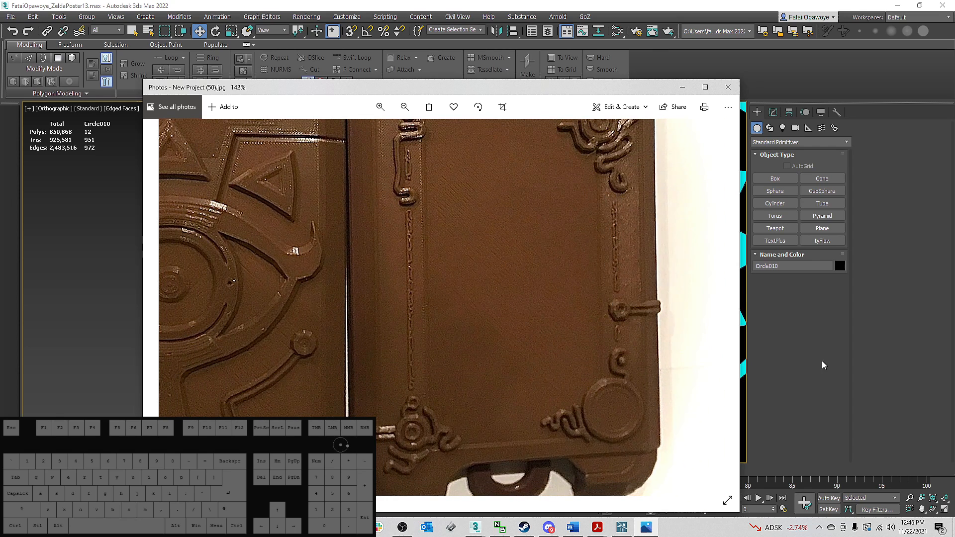
pyautogui.hotkey('alt', 'Tab')
# Step: Return to 3ds Max and open the selected ornament's Edit Poly modifier for editing
pyautogui.scroll(-5, 366, 262)
pyautogui.keyDown('alt'); pyautogui.moveTo(366, 198); pyautogui.dragTo(389, 202, button='middle'); pyautogui.keyUp('alt')
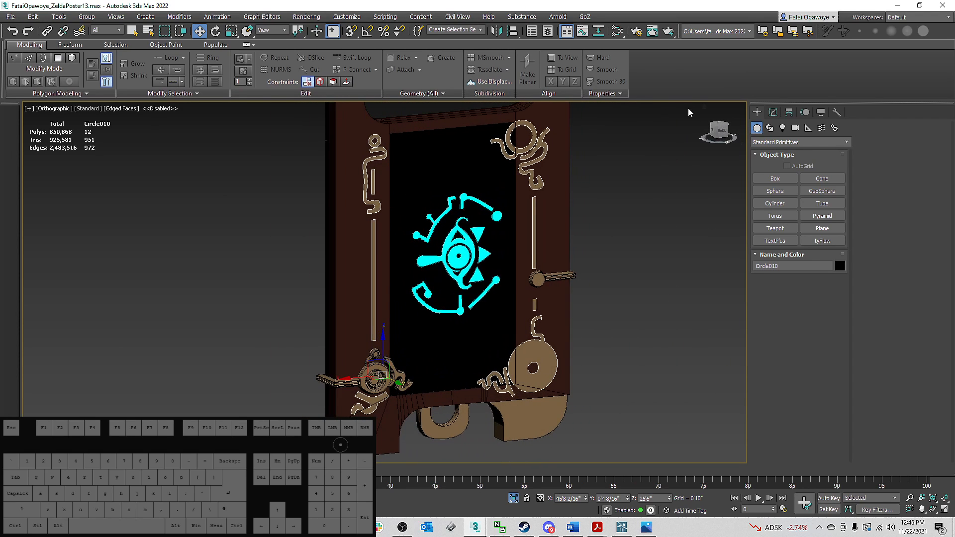
pyautogui.click(772, 113)
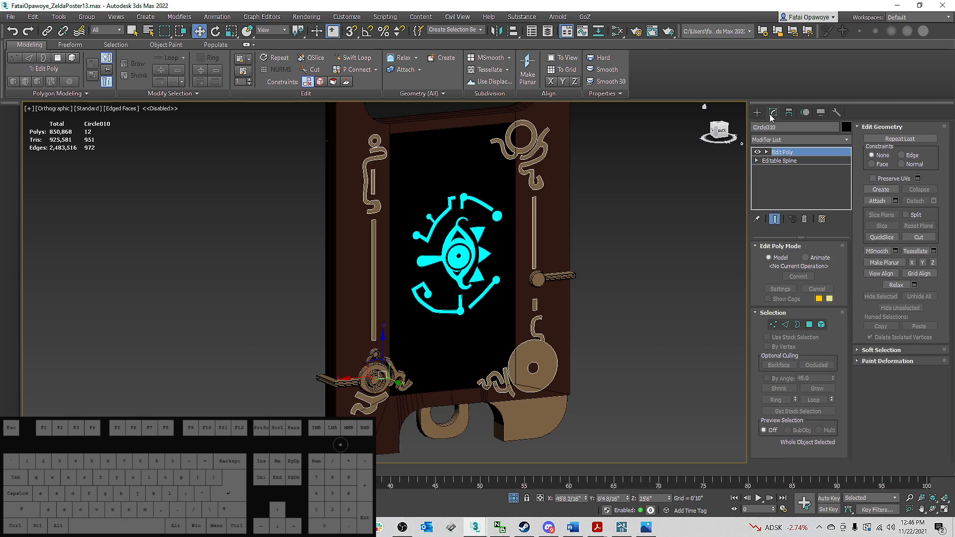
pyautogui.keyDown('alt'); pyautogui.moveTo(409, 209); pyautogui.dragTo(500, 196, button='middle'); pyautogui.keyUp('alt')
pyautogui.scroll(3, 469, 212)
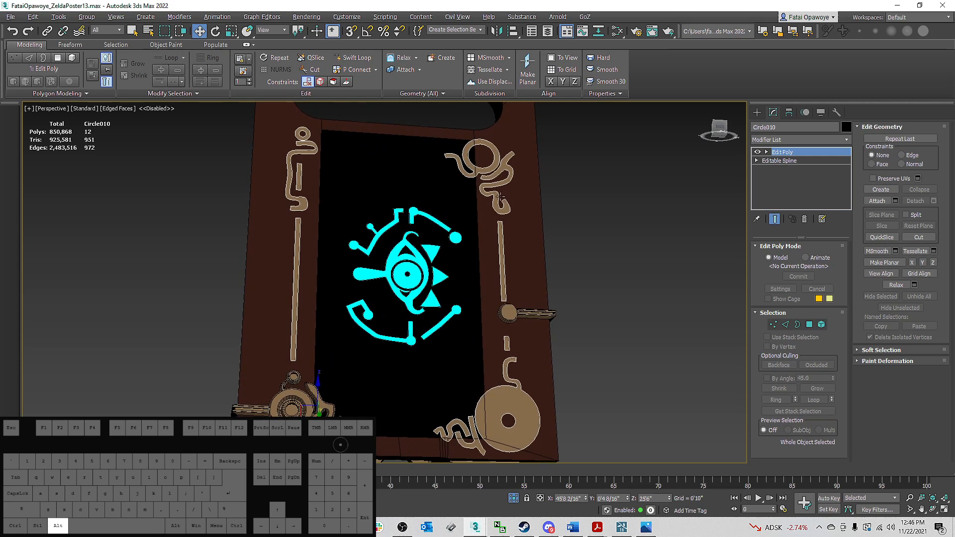
pyautogui.click(622, 529)
pyautogui.click(628, 532)
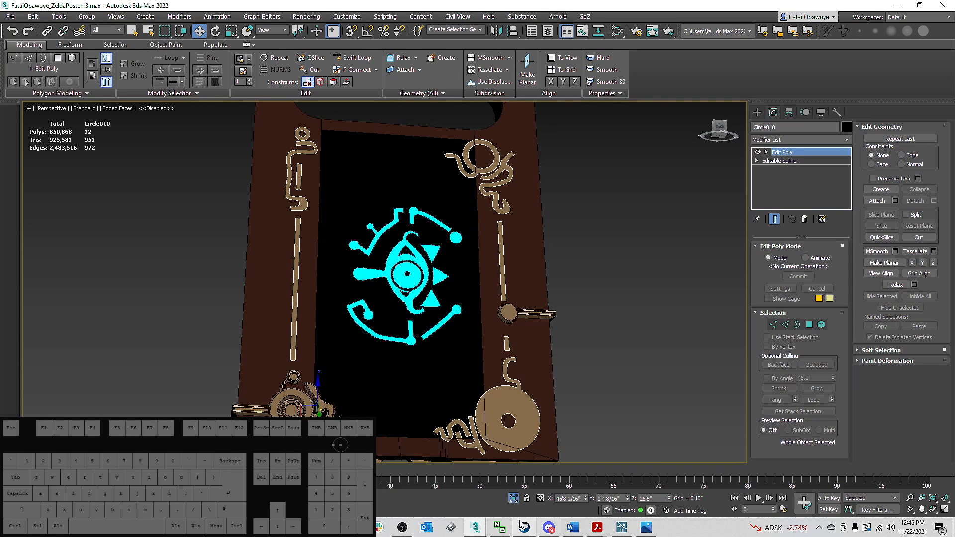
pyautogui.click(646, 528)
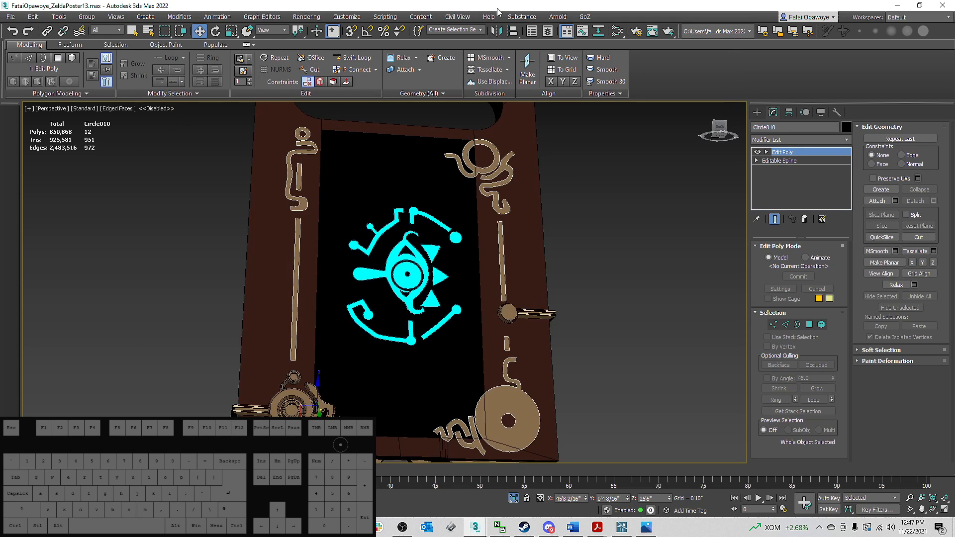
pyautogui.click(492, 28)
# Step: Switch to element editing with all of the frame ornament's elements selected
pyautogui.keyDown('alt'); pyautogui.moveTo(397, 248); pyautogui.dragTo(370, 242, button='middle'); pyautogui.keyUp('alt')
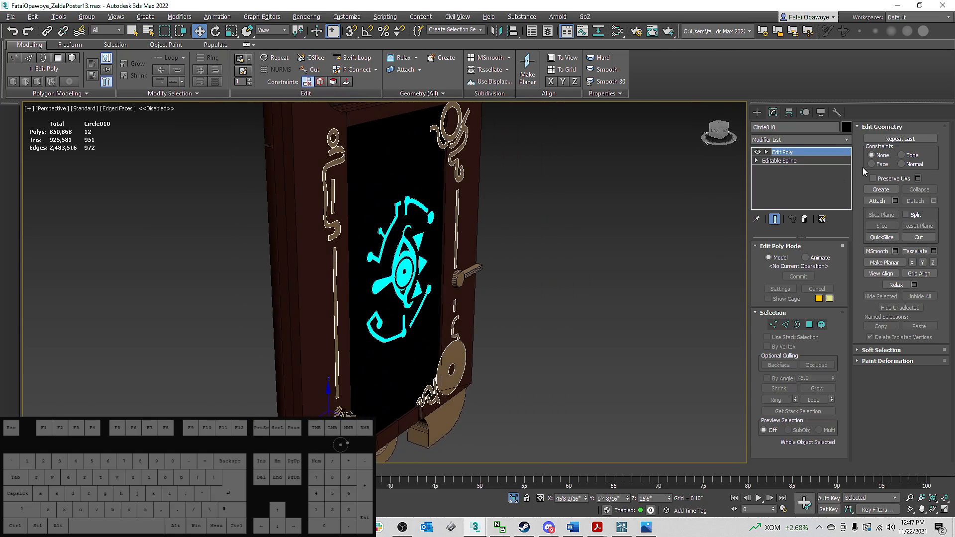
pyautogui.click(821, 324)
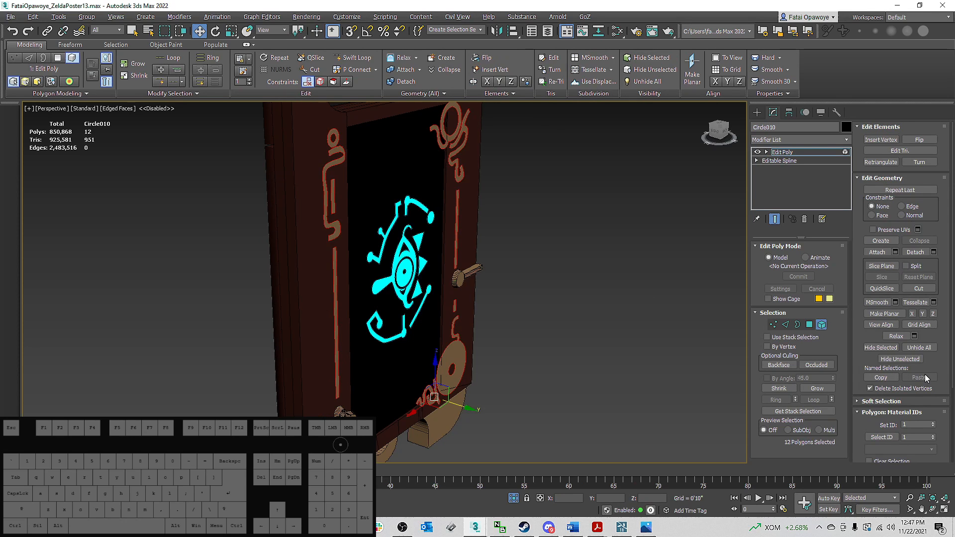
pyautogui.keyDown('alt'); pyautogui.moveTo(343, 313); pyautogui.dragTo(319, 311, button='middle'); pyautogui.keyUp('alt')
pyautogui.rightClick(440, 291)
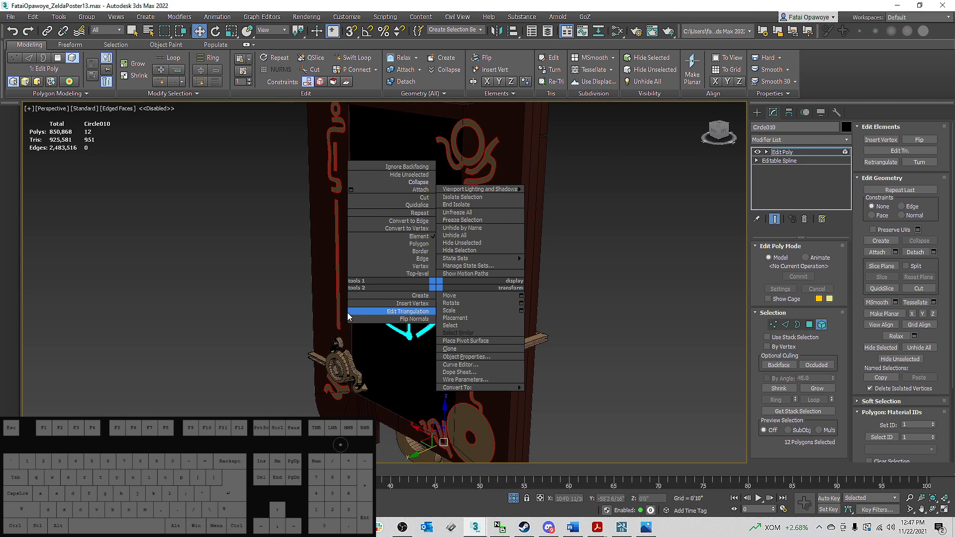
pyautogui.click(630, 318)
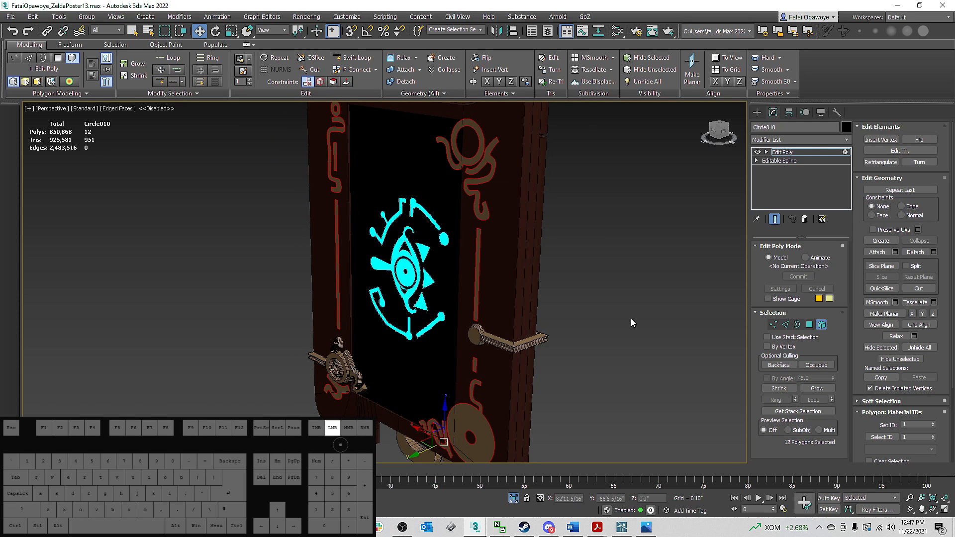
# Step: Begin a Bevel on all the frame ornament's polygons with a height of 0'0 10/16"
pyautogui.click(808, 325)
pyautogui.click(895, 162)
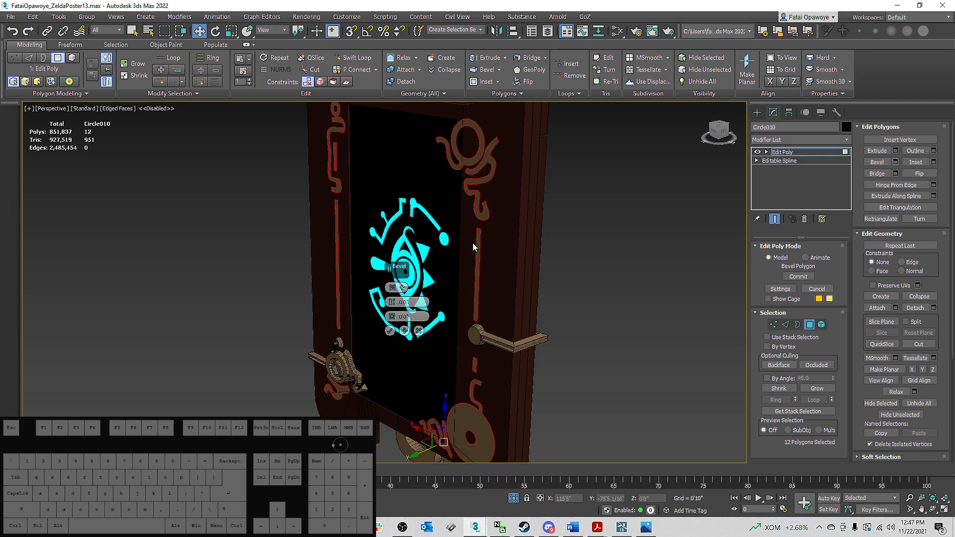
pyautogui.moveTo(394, 305); pyautogui.dragTo(396, 300)
pyautogui.scroll(6, 400, 301)
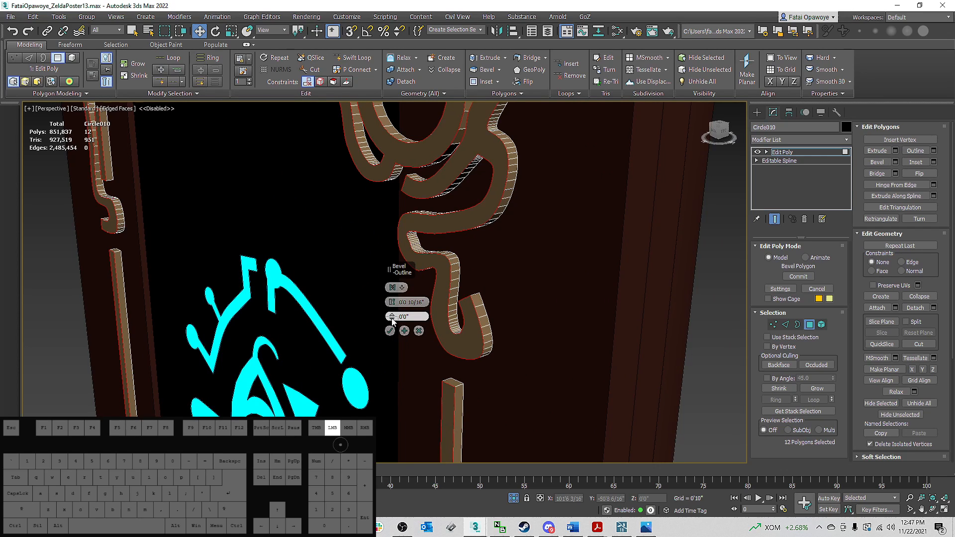
# Step: Set the bevel's outline to -0'0 2/16" and apply it to the frame ornaments
pyautogui.moveTo(392, 321); pyautogui.dragTo(391, 317)
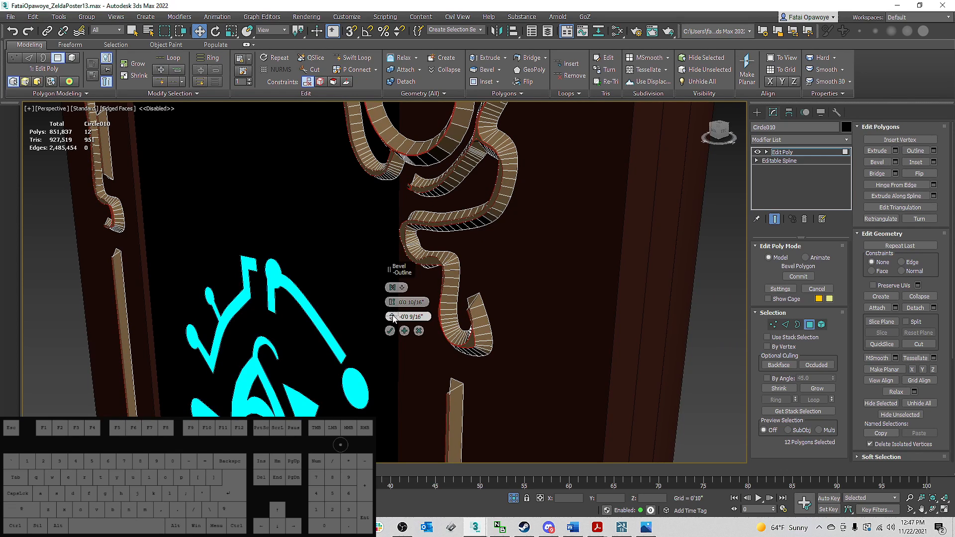
pyautogui.moveTo(393, 317); pyautogui.dragTo(392, 318)
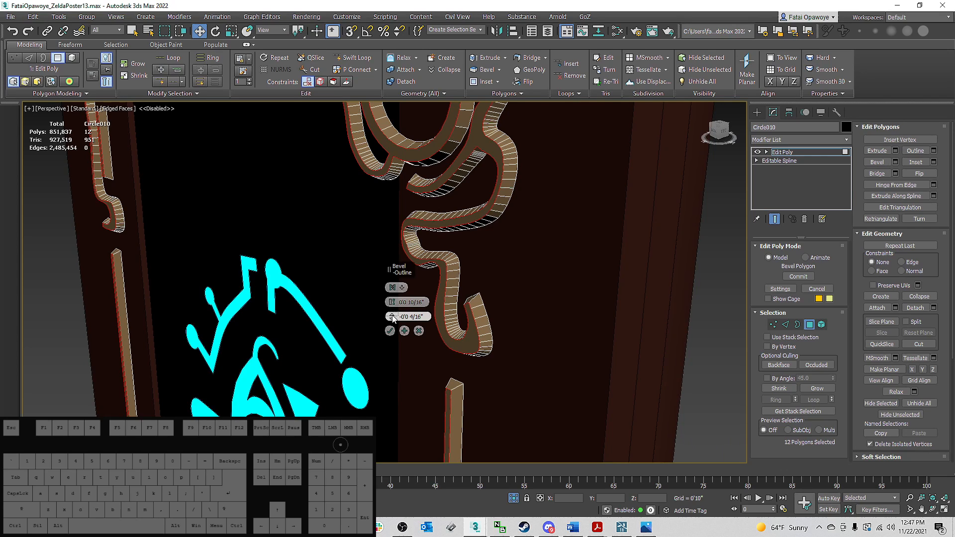
pyautogui.scroll(-5, 554, 269)
pyautogui.keyDown('alt'); pyautogui.moveTo(553, 270); pyautogui.dragTo(639, 249, button='middle'); pyautogui.keyUp('alt')
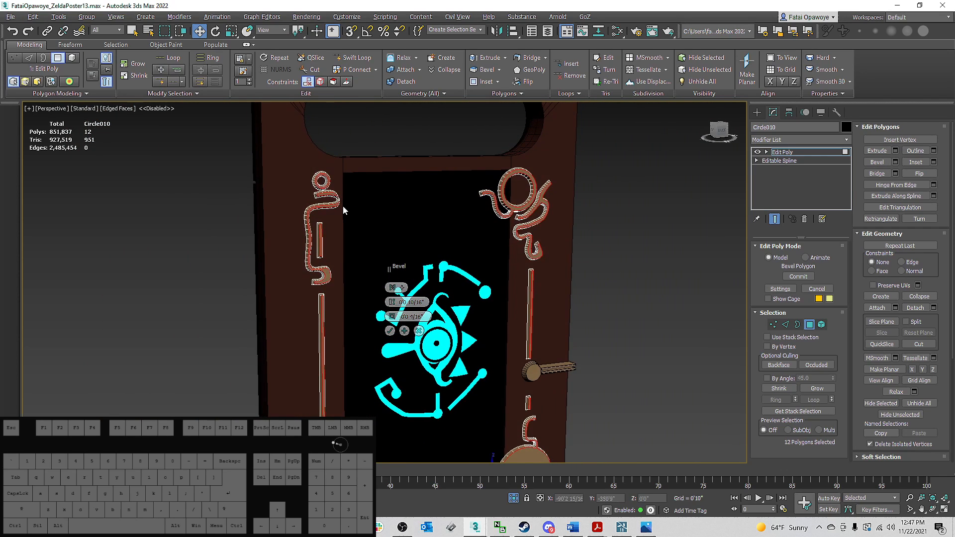
pyautogui.scroll(6, 343, 209)
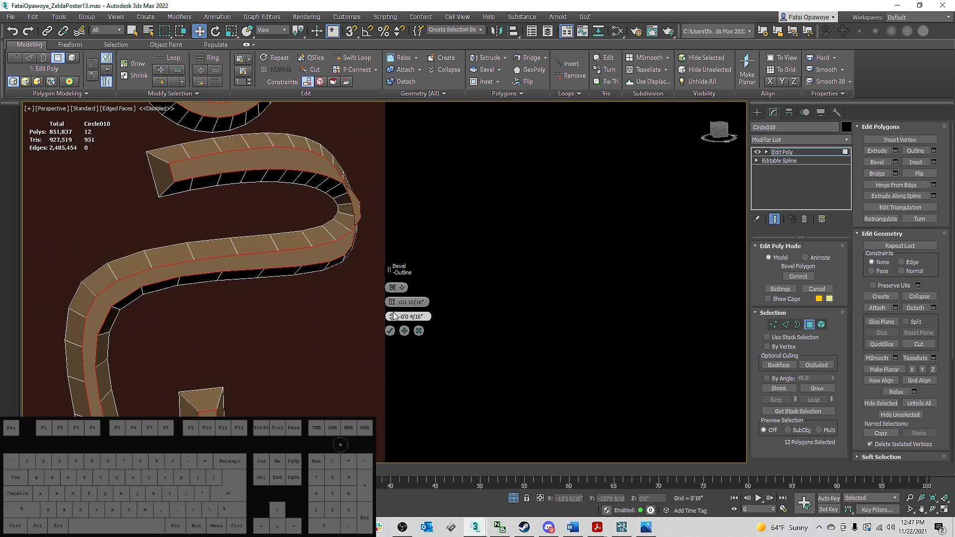
pyautogui.moveTo(393, 316); pyautogui.dragTo(393, 317)
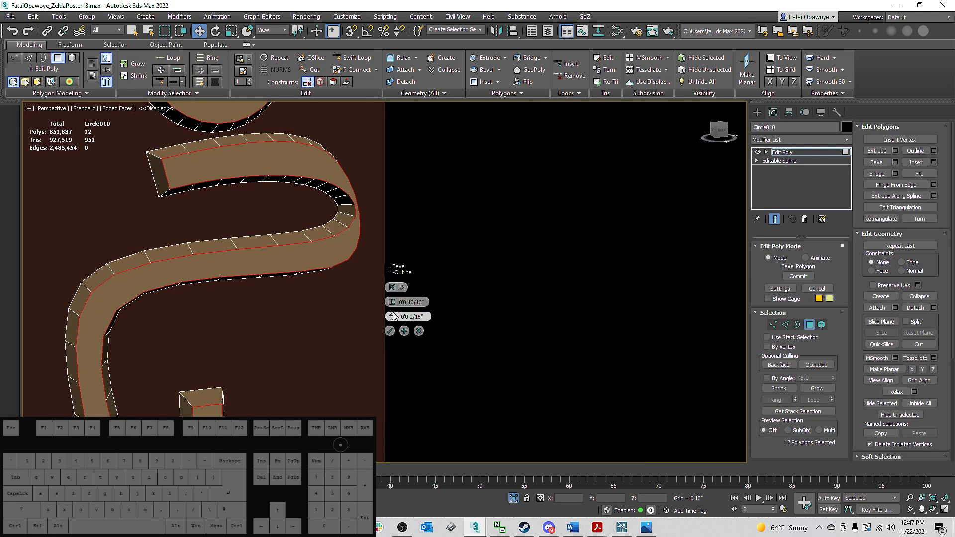
pyautogui.scroll(-10, 393, 316)
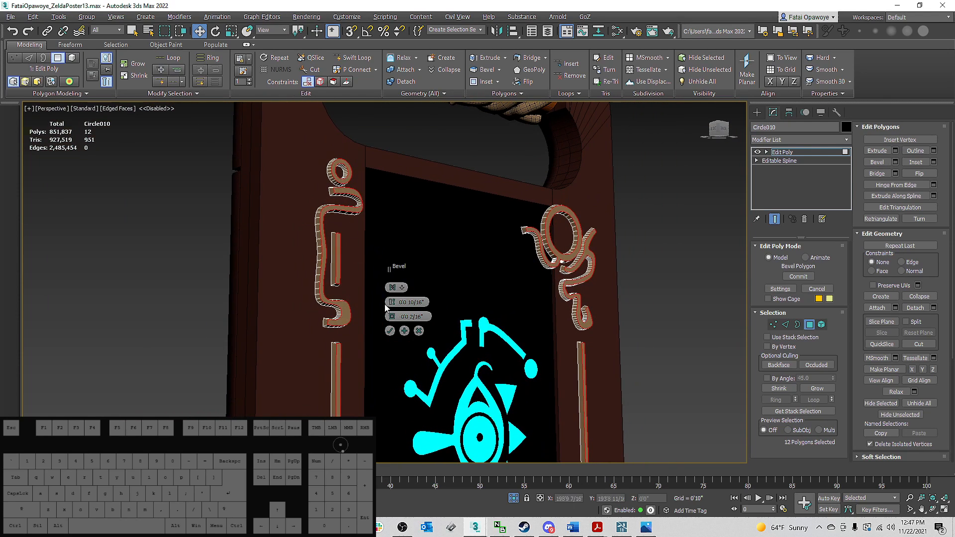
pyautogui.click(391, 331)
# Step: Switch to vertex editing and connect two vertex pairs across the tight bend of the curl below the small ring
pyautogui.scroll(10, 327, 205)
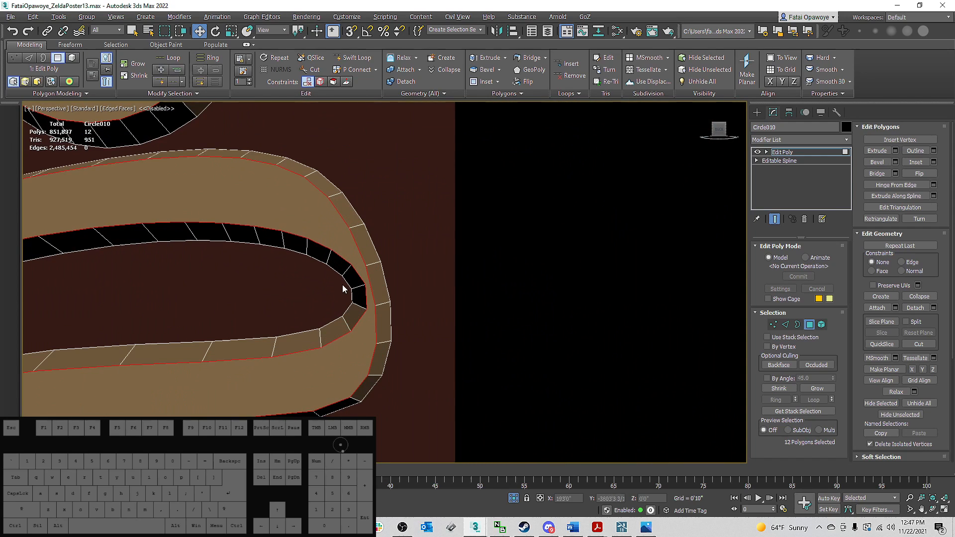
pyautogui.press('1')
pyautogui.scroll(3, 369, 288)
pyautogui.click(309, 208)
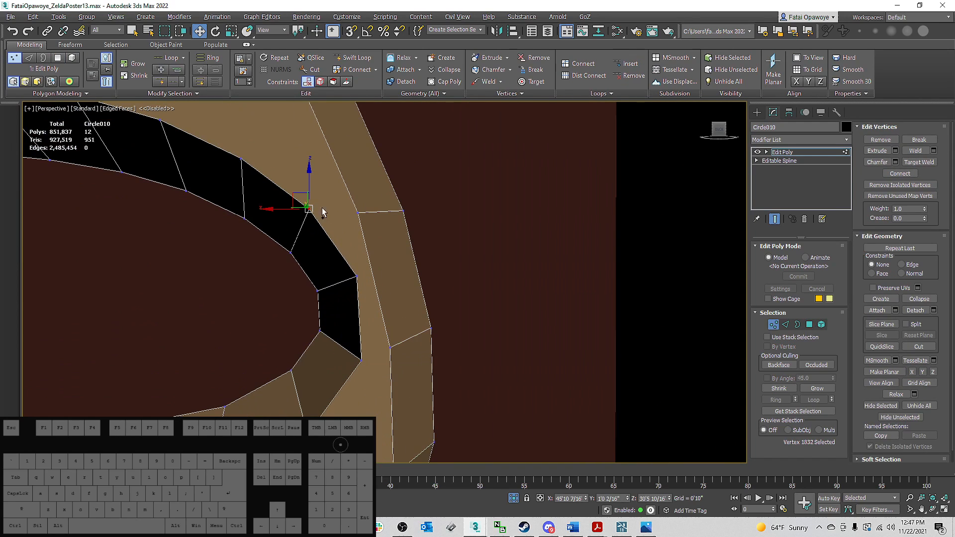
pyautogui.rightClick(357, 215)
pyautogui.click(336, 247)
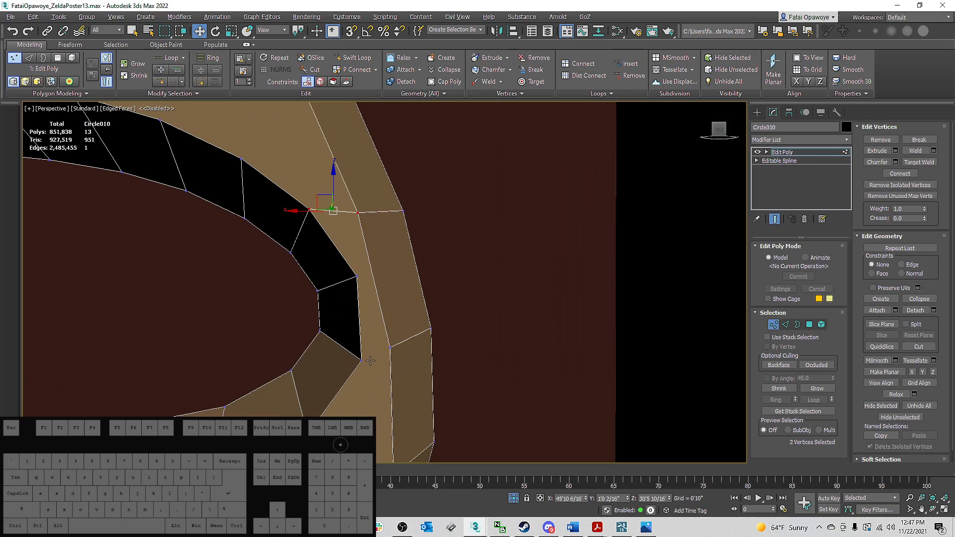
pyautogui.rightClick(431, 324)
pyautogui.click(401, 359)
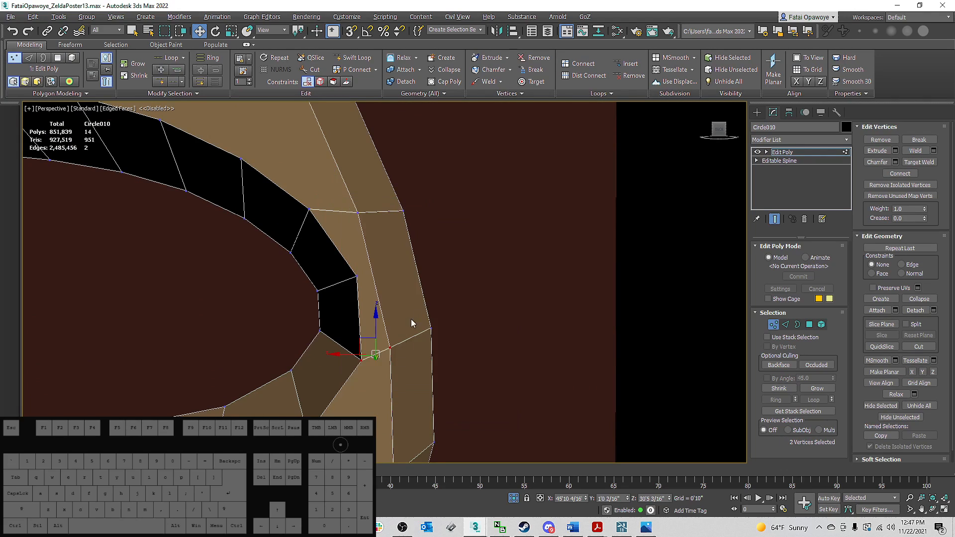
# Step: Try connecting vertex pairs across the large ring ornament and its branch junction, and undo the connections
pyautogui.scroll(-10, 411, 319)
pyautogui.moveTo(476, 276); pyautogui.dragTo(359, 193, button='middle')
pyautogui.keyDown('alt'); pyautogui.moveTo(359, 193); pyautogui.dragTo(400, 210, button='middle'); pyautogui.keyUp('alt')
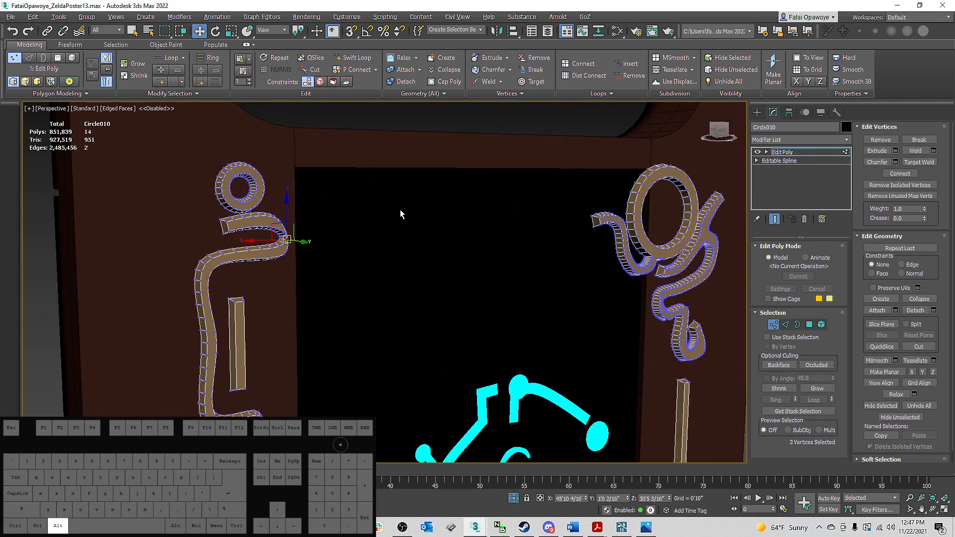
pyautogui.moveTo(529, 239); pyautogui.dragTo(411, 194, button='middle')
pyautogui.moveTo(618, 240); pyautogui.dragTo(583, 242, button='middle')
pyautogui.scroll(10, 584, 242)
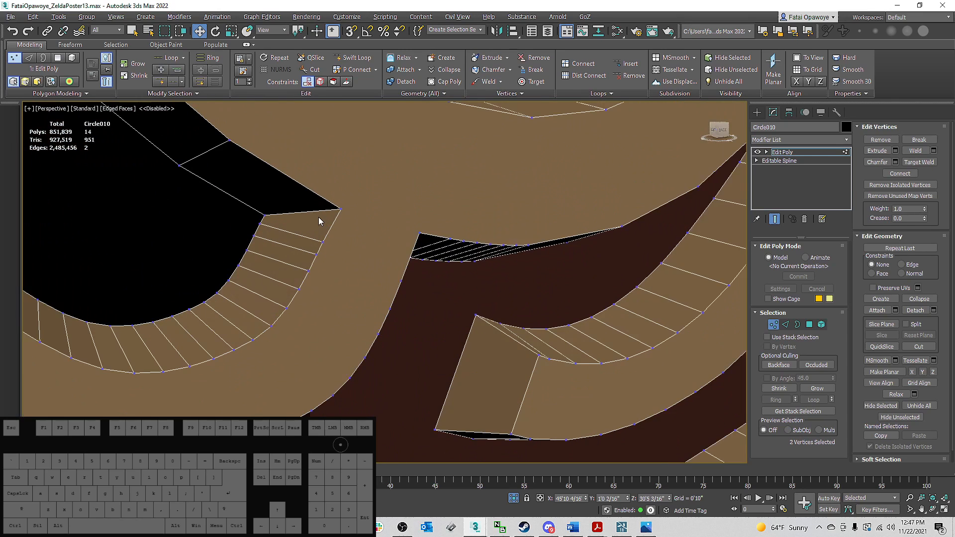
pyautogui.rightClick(430, 224)
pyautogui.click(404, 261)
pyautogui.scroll(-9, 433, 235)
pyautogui.scroll(2, 450, 220)
pyautogui.moveTo(451, 211); pyautogui.dragTo(429, 267, button='middle')
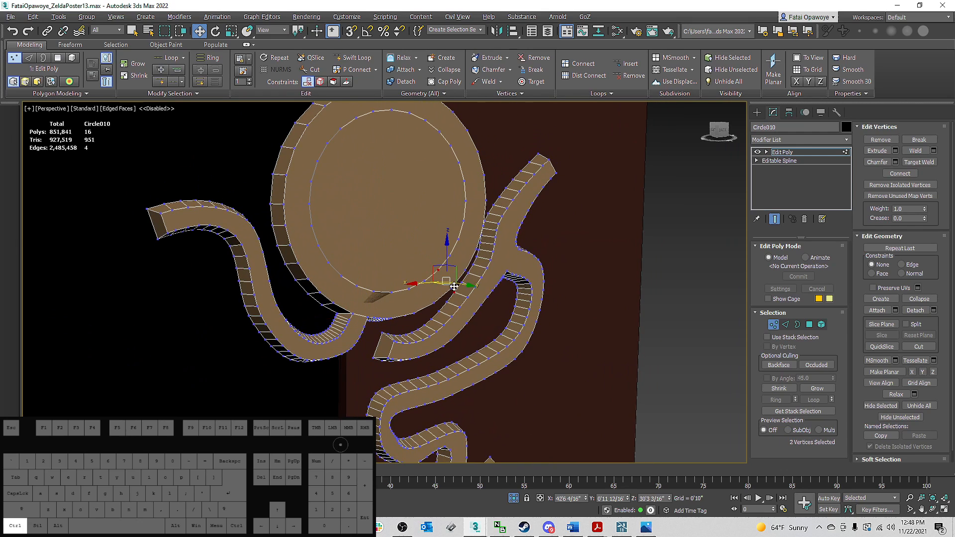
pyautogui.rightClick(453, 289)
pyautogui.click(448, 308)
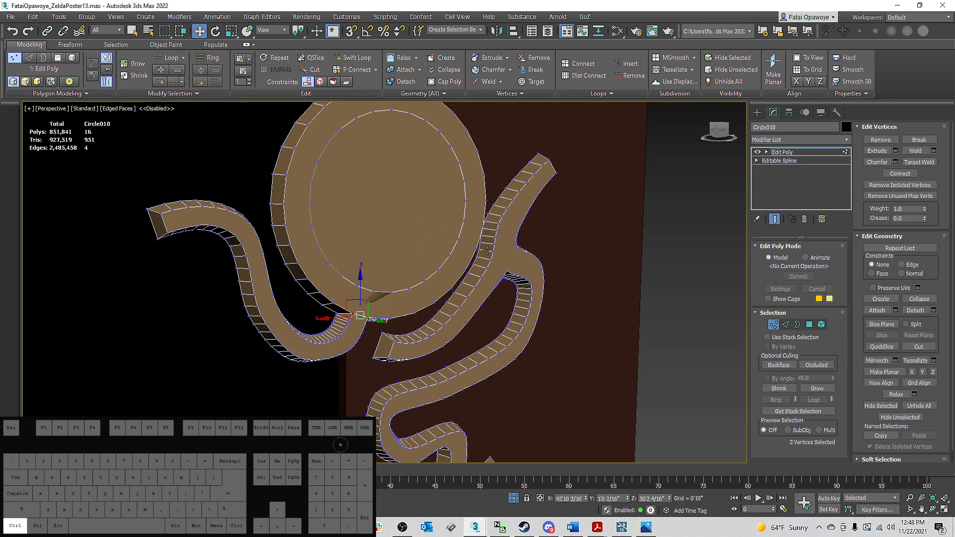
pyautogui.hotkey('ctrl', 'z')
# Step: Connect two vertex pairs across the large ring's lower band and one across the neck of its curved branch
pyautogui.scroll(5, 455, 295)
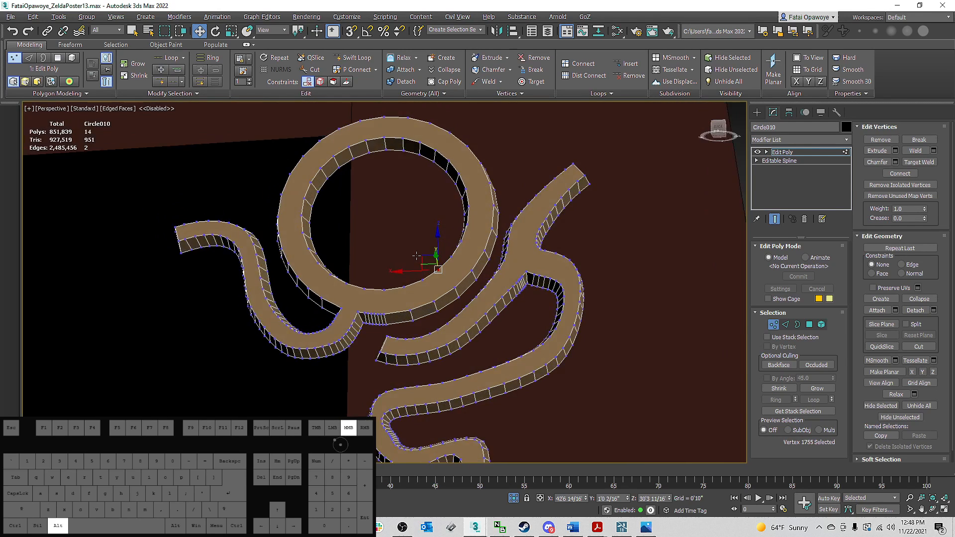
pyautogui.rightClick(521, 278)
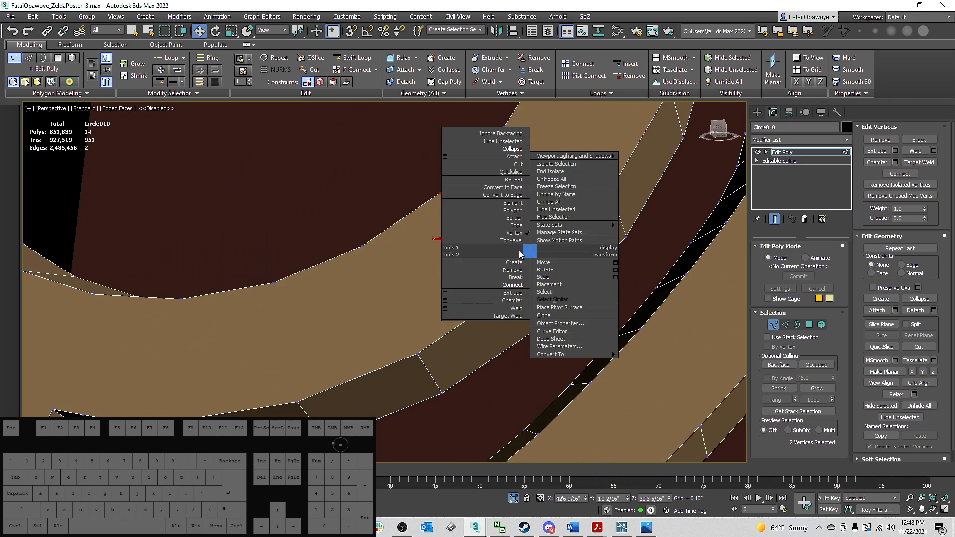
pyautogui.click(514, 280)
pyautogui.scroll(-5, 476, 264)
pyautogui.scroll(5, 427, 267)
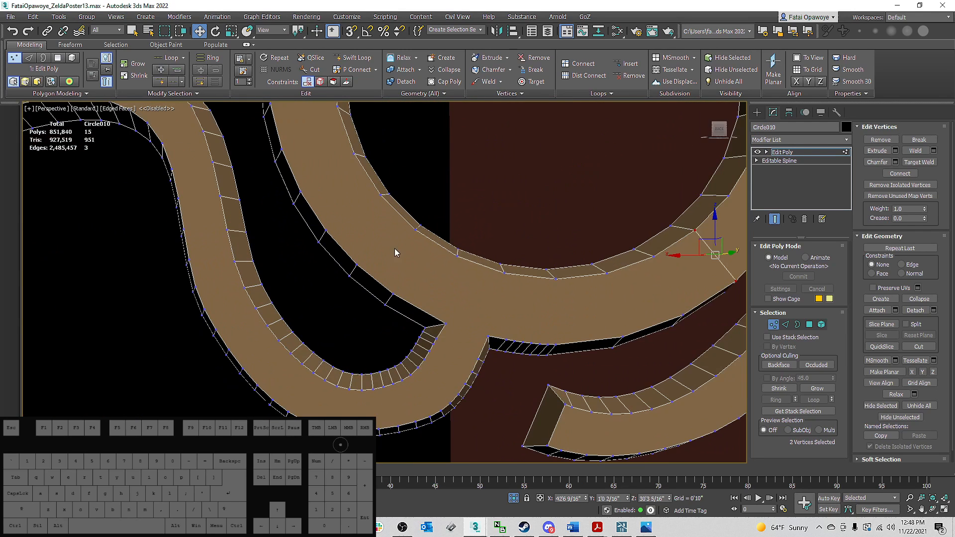
pyautogui.rightClick(458, 269)
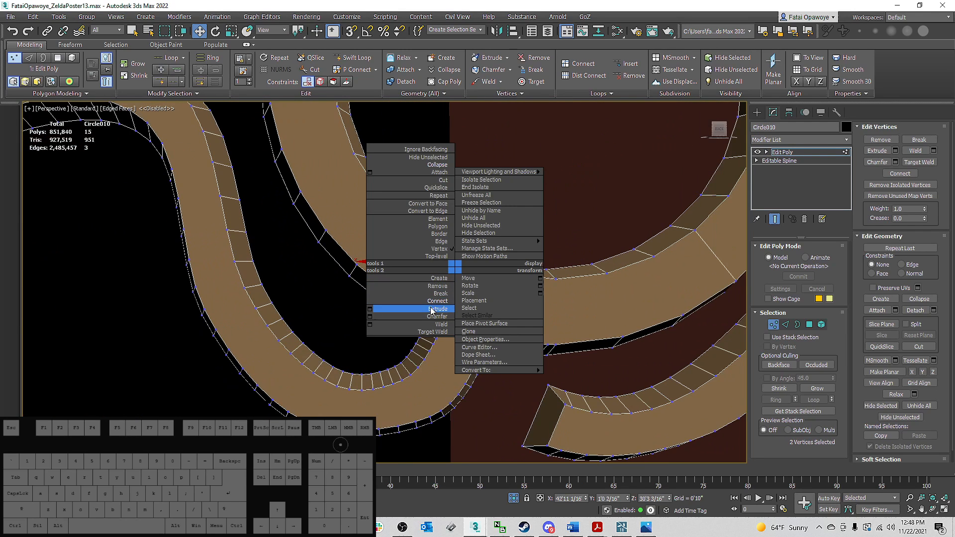
pyautogui.click(433, 309)
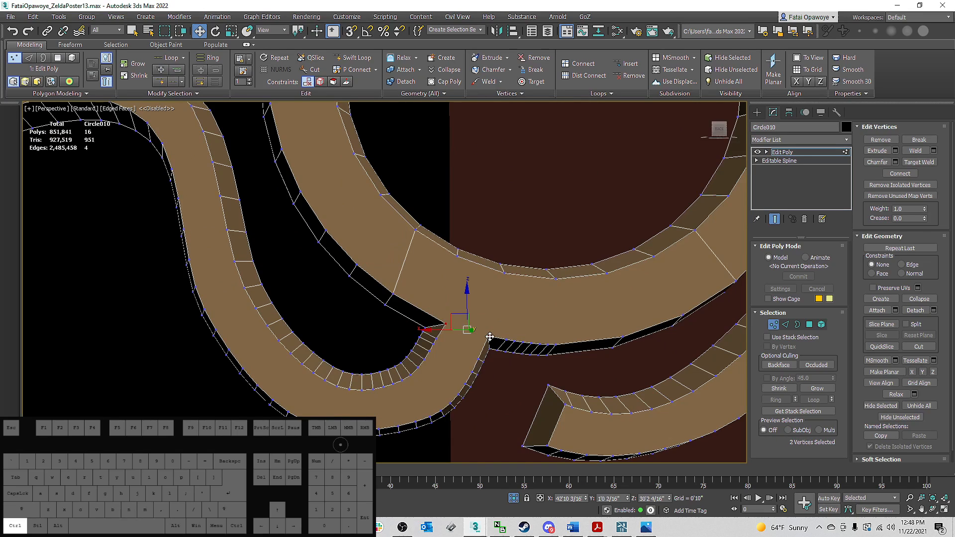
pyautogui.rightClick(499, 315)
pyautogui.click(459, 350)
pyautogui.scroll(-5, 514, 284)
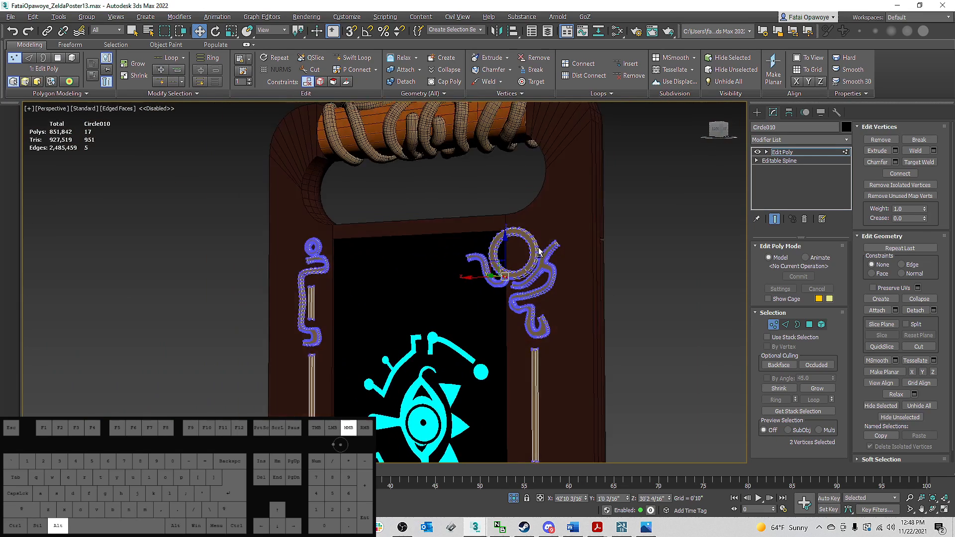
# Step: Examine the bevelled mesh of the large ring ornament, its curved branches, and the straight strips beside the screen
pyautogui.keyDown('alt'); pyautogui.moveTo(540, 252); pyautogui.dragTo(491, 165, button='middle'); pyautogui.keyUp('alt')
pyautogui.scroll(3, 544, 272)
pyautogui.scroll(5, 541, 290)
pyautogui.scroll(-5, 541, 289)
pyautogui.scroll(5, 545, 256)
pyautogui.scroll(-3, 477, 205)
pyautogui.moveTo(491, 165); pyautogui.dragTo(421, 282, button='middle')
pyautogui.scroll(3, 422, 282)
pyautogui.scroll(-6, 425, 273)
pyautogui.moveTo(433, 245); pyautogui.dragTo(534, 104, button='middle')
pyautogui.moveTo(483, 249); pyautogui.dragTo(517, 175, button='middle')
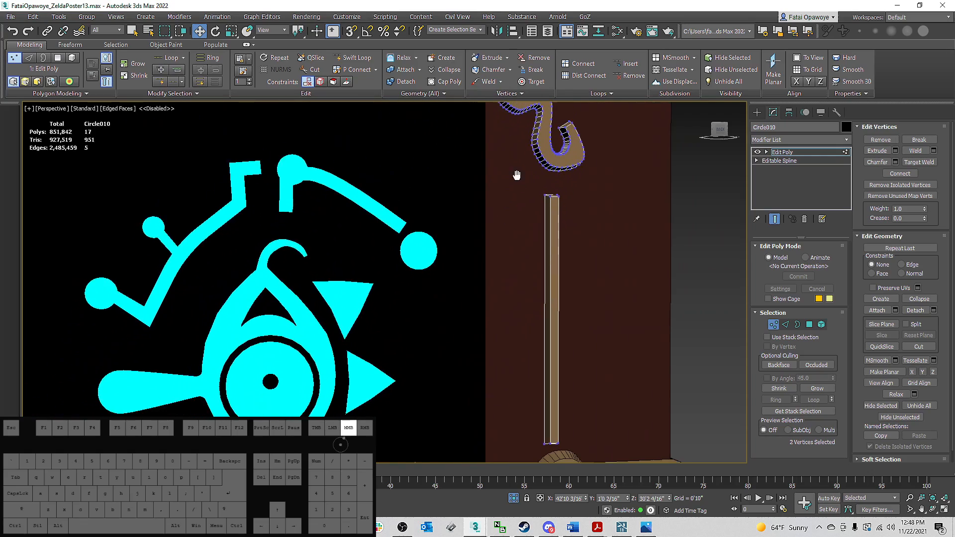
pyautogui.moveTo(515, 243); pyautogui.dragTo(455, 207, button='middle')
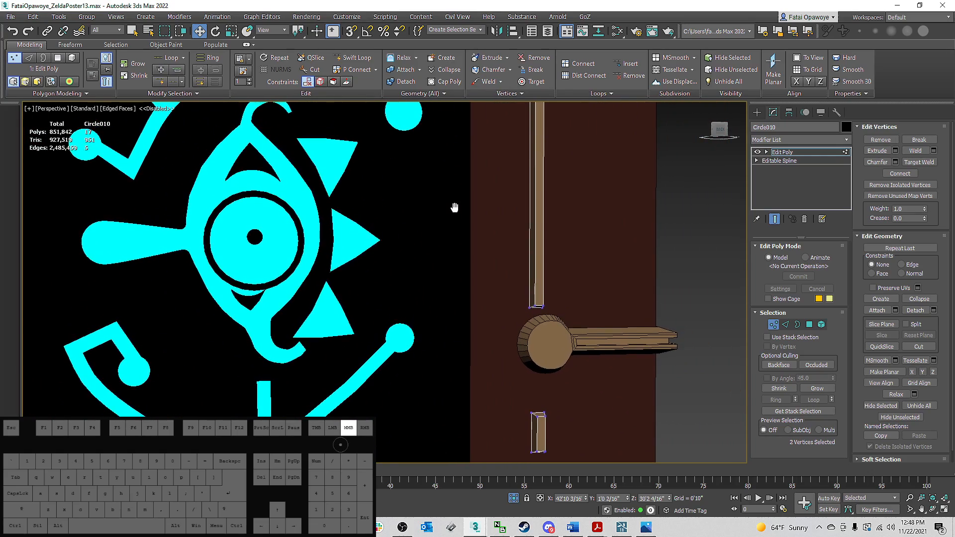
pyautogui.scroll(-8, 467, 224)
pyautogui.scroll(4, 416, 267)
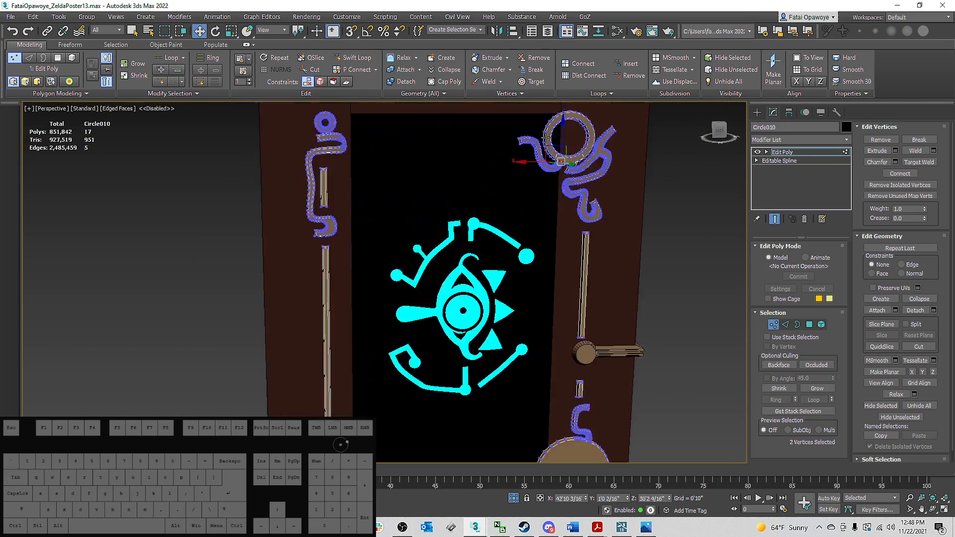
pyautogui.moveTo(581, 124); pyautogui.dragTo(572, 165, button='middle')
pyautogui.scroll(6, 555, 183)
pyautogui.moveTo(426, 219); pyautogui.dragTo(569, 210, button='middle')
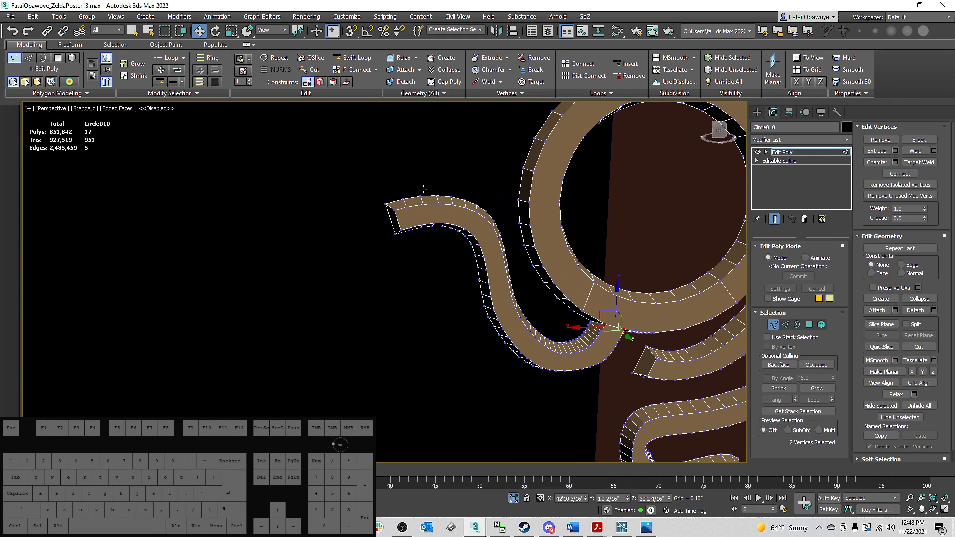
pyautogui.scroll(3, 408, 206)
pyautogui.scroll(-3, 502, 211)
pyautogui.moveTo(503, 212); pyautogui.dragTo(478, 215, button='middle')
pyautogui.scroll(-4, 480, 215)
pyautogui.moveTo(576, 216); pyautogui.dragTo(626, 201, button='middle')
pyautogui.scroll(-5, 625, 201)
# Step: Examine the bevelled mesh of the curls and disc ornaments at both lower corners of the screen frame
pyautogui.moveTo(492, 234); pyautogui.dragTo(398, 179, button='middle')
pyautogui.moveTo(490, 428); pyautogui.dragTo(462, 295, button='middle')
pyautogui.scroll(6, 521, 312)
pyautogui.moveTo(522, 310); pyautogui.dragTo(518, 300, button='middle')
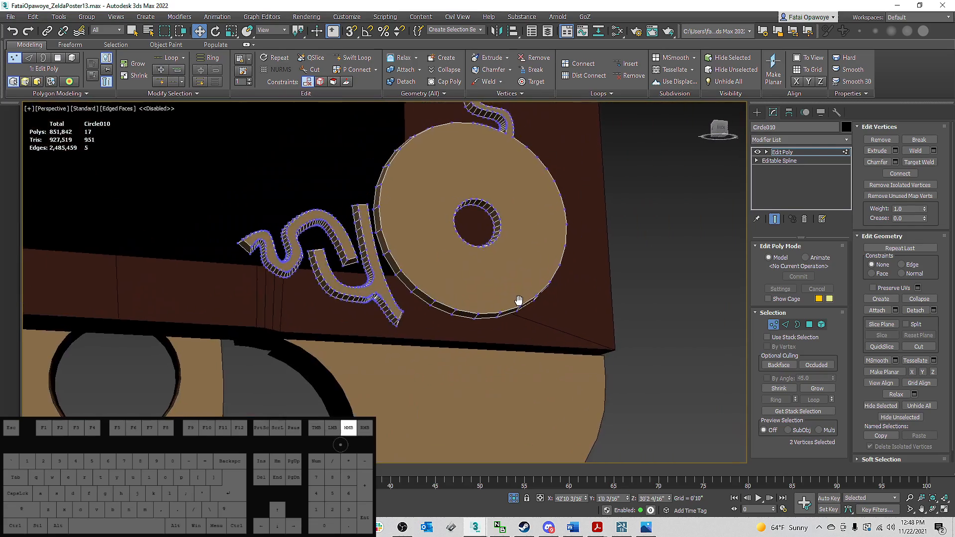
pyautogui.scroll(2, 333, 258)
pyautogui.moveTo(333, 258); pyautogui.dragTo(626, 307, button='middle')
pyautogui.scroll(-4, 626, 307)
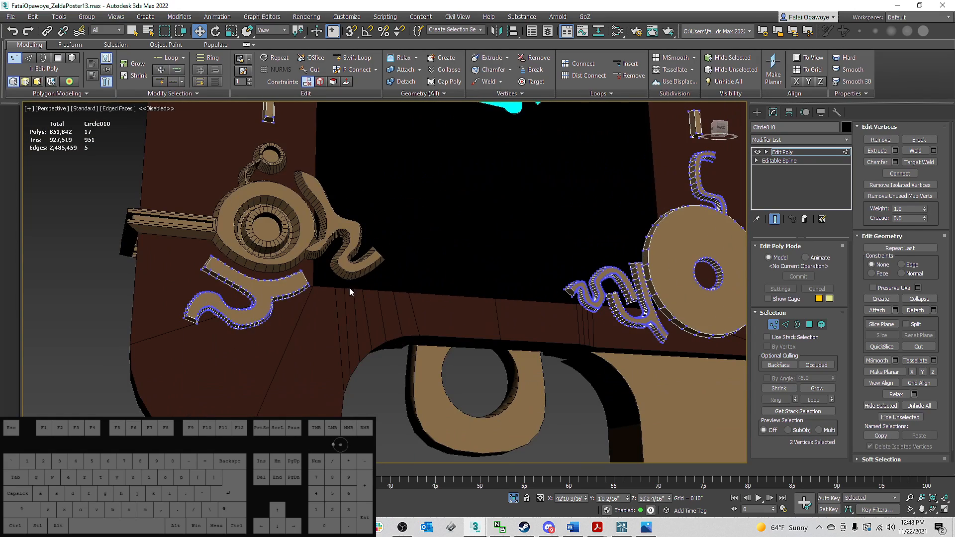
pyautogui.moveTo(350, 287); pyautogui.dragTo(338, 322, button='middle')
pyautogui.scroll(-2, 338, 322)
pyautogui.moveTo(595, 304); pyautogui.dragTo(593, 347, button='middle')
# Step: Switch to edge editing, hide the edged faces, and examine the shading of the lower disc ornament
pyautogui.click(785, 324)
pyautogui.press('F4')
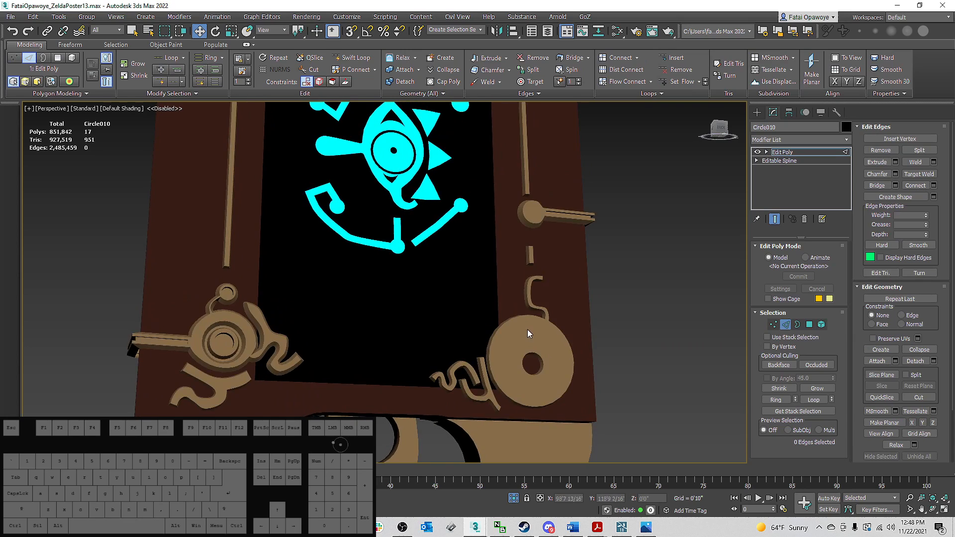
pyautogui.scroll(5, 527, 329)
pyautogui.scroll(-6, 527, 329)
pyautogui.scroll(6, 543, 305)
pyautogui.scroll(-2, 543, 305)
pyautogui.moveTo(523, 301); pyautogui.dragTo(542, 343, button='middle')
pyautogui.scroll(-6, 505, 331)
# Step: Add a Retopology modifier to the frame ornament and compute it with a face count of 5000
pyautogui.click(809, 142)
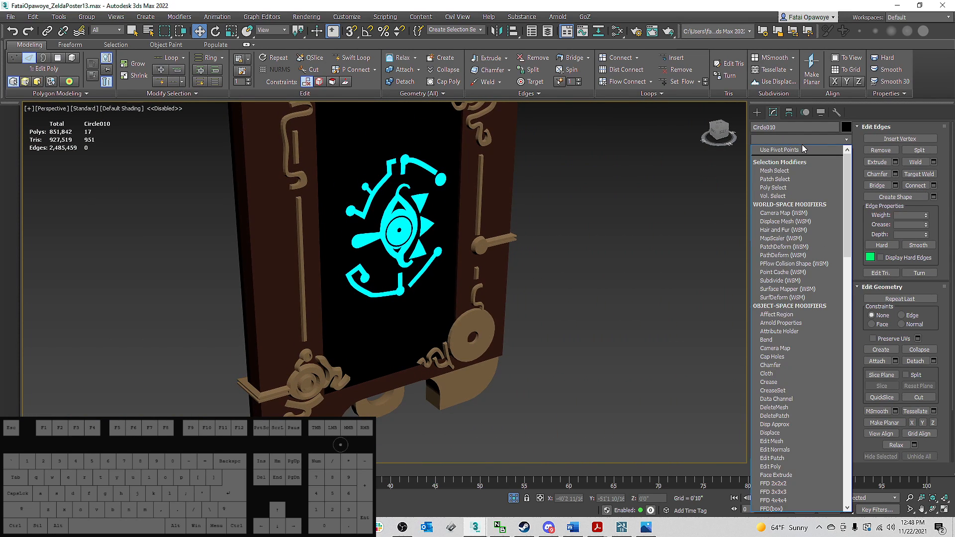
pyautogui.press('r')
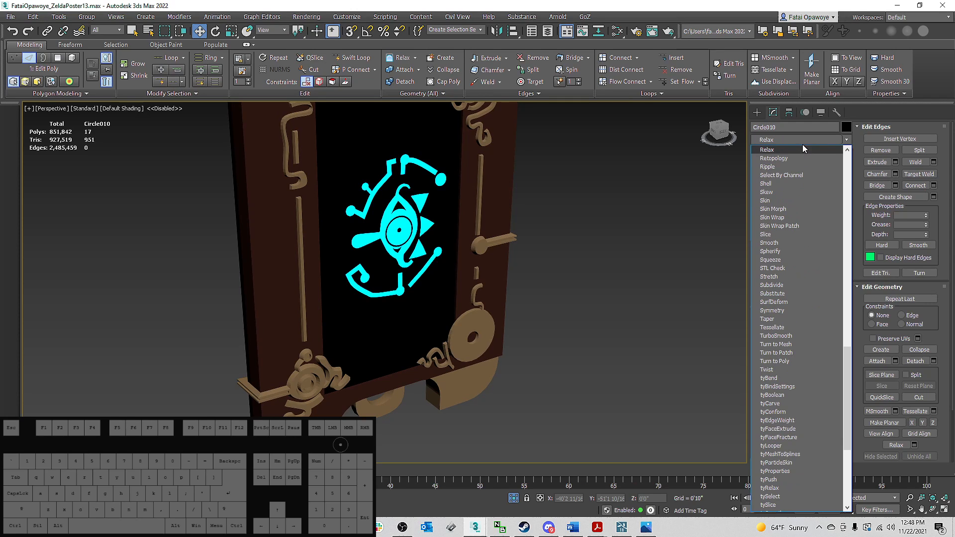
pyautogui.click(794, 158)
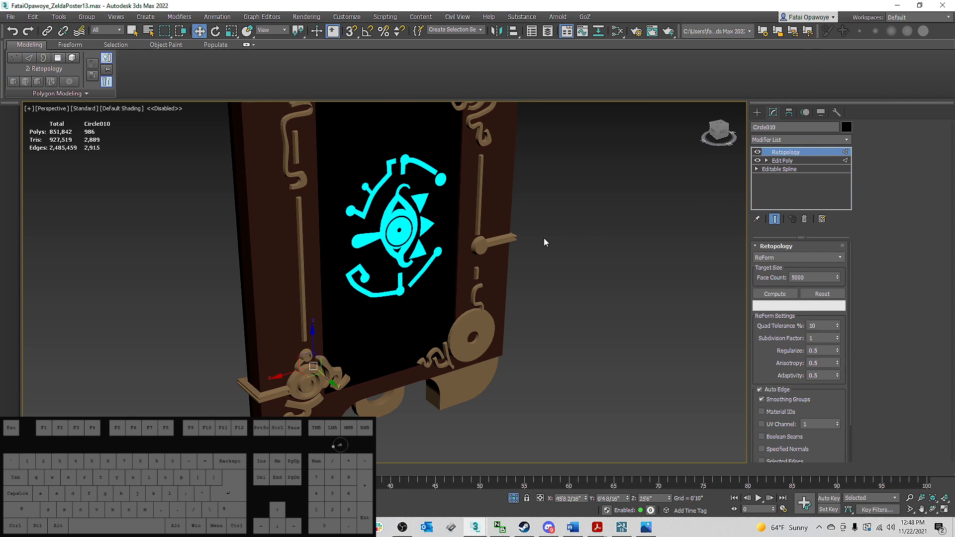
pyautogui.keyDown('alt'); pyautogui.moveTo(544, 237); pyautogui.dragTo(557, 241, button='middle'); pyautogui.keyUp('alt')
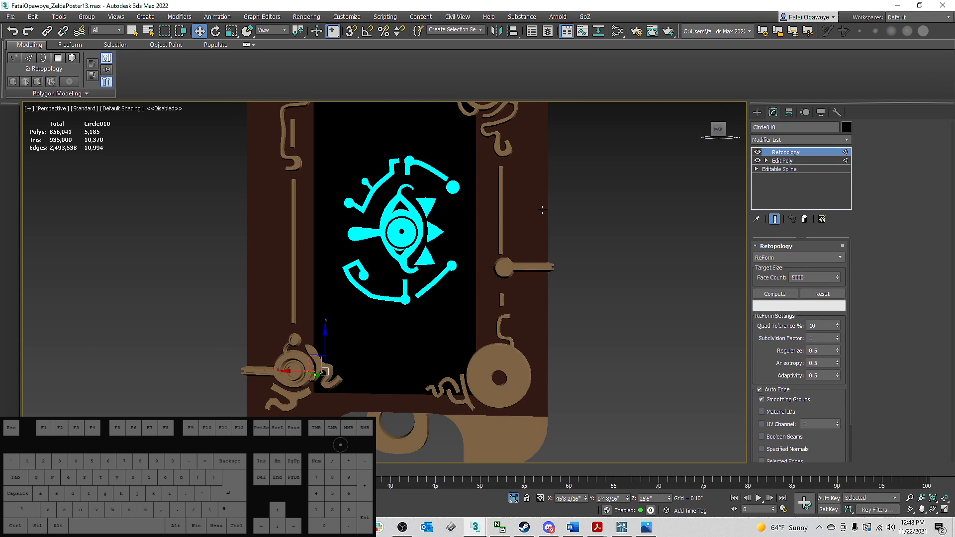
pyautogui.moveTo(543, 210); pyautogui.dragTo(554, 303, button='middle')
# Step: Show edged faces again and examine the retopologized mesh of the large ring and its curved branches
pyautogui.press('F4')
pyautogui.scroll(6, 477, 180)
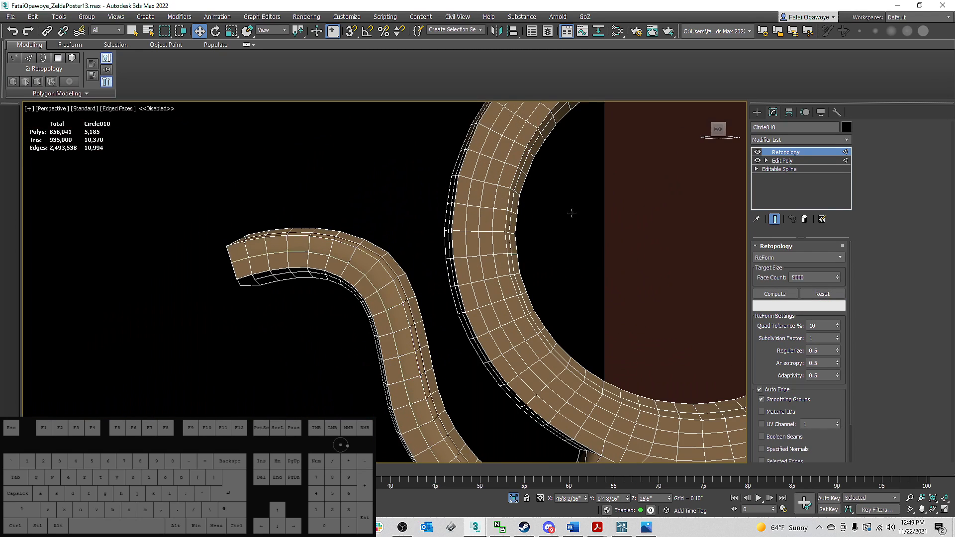
pyautogui.scroll(-3, 537, 198)
pyautogui.moveTo(572, 213); pyautogui.dragTo(422, 211, button='middle')
pyautogui.scroll(5, 569, 229)
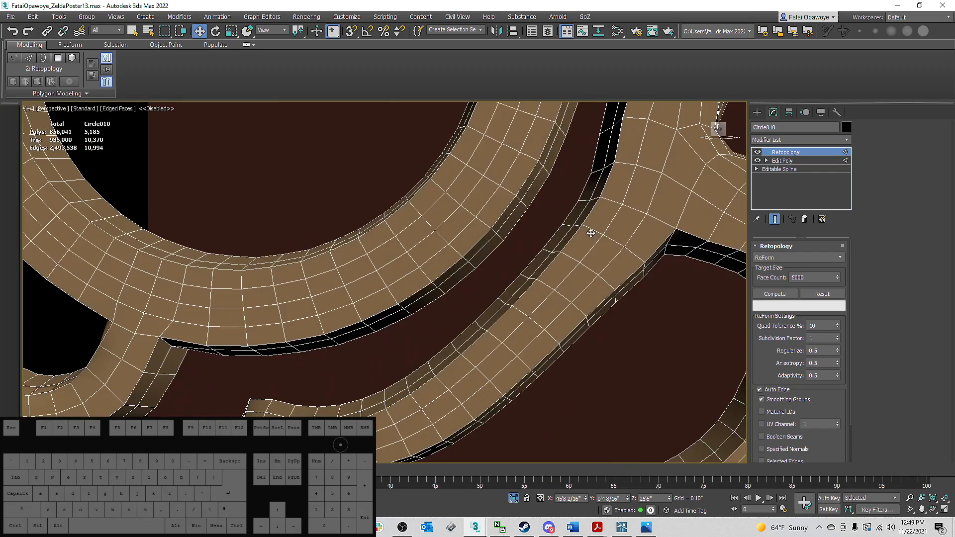
# Step: Examine the retopologized mesh of the frame ornament's curls, small rings and straight bars along the screen frame
pyautogui.moveTo(491, 213); pyautogui.dragTo(668, 332, button='middle')
pyautogui.moveTo(303, 182); pyautogui.dragTo(515, 211, button='middle')
pyautogui.scroll(-4, 515, 212)
pyautogui.moveTo(387, 229); pyautogui.dragTo(510, 215, button='middle')
pyautogui.scroll(-5, 559, 255)
pyautogui.scroll(5, 362, 237)
pyautogui.scroll(5, 510, 215)
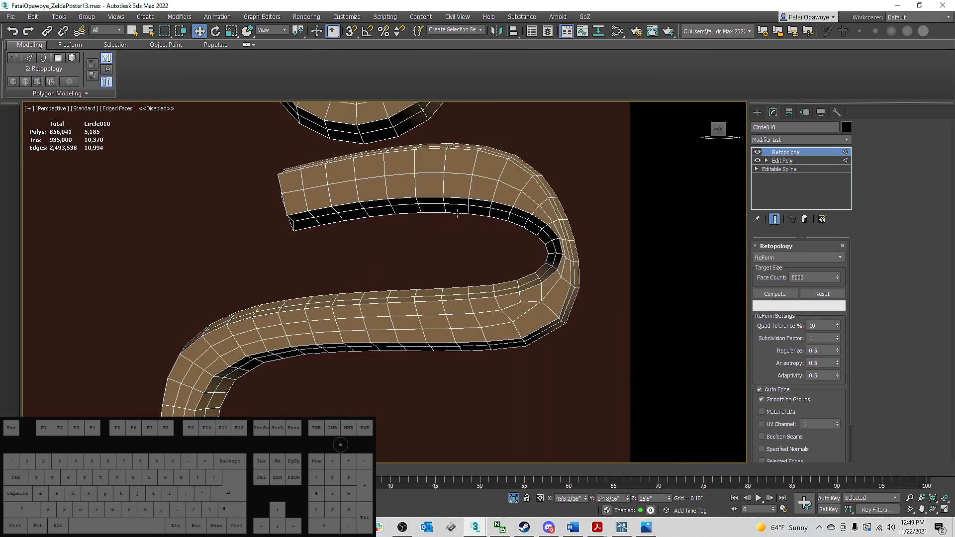
pyautogui.scroll(4, 550, 241)
pyautogui.scroll(-6, 552, 244)
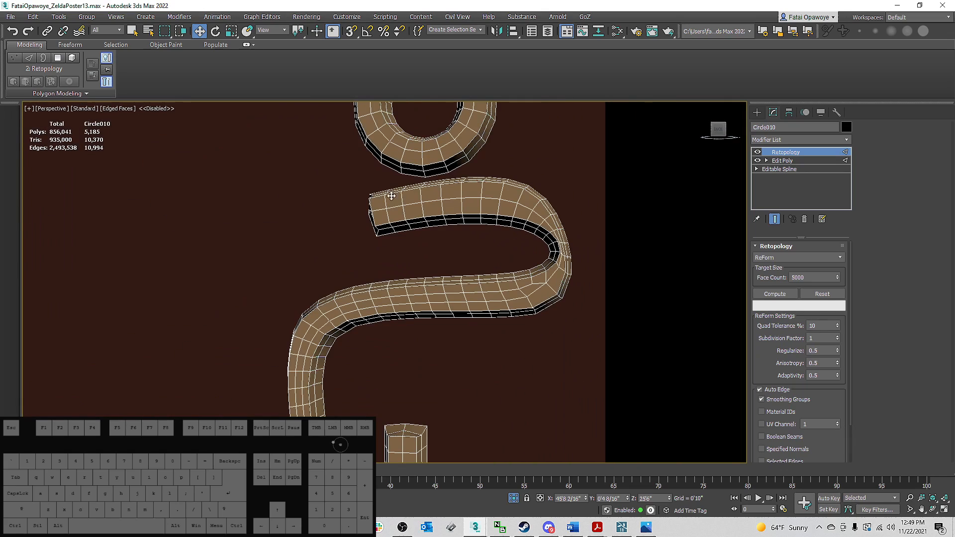
pyautogui.moveTo(392, 195); pyautogui.dragTo(552, 201, button='middle')
pyautogui.scroll(-4, 563, 196)
pyautogui.scroll(3, 622, 140)
pyautogui.scroll(3, 622, 140)
pyautogui.moveTo(655, 143); pyautogui.dragTo(474, 116, button='middle')
pyautogui.scroll(-7, 441, 180)
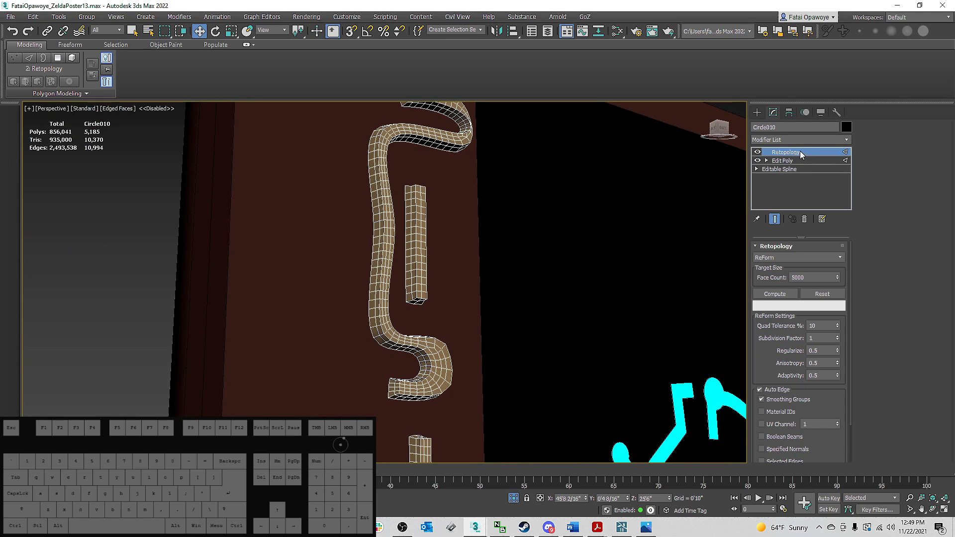
# Step: Add a TurboSmooth modifier to the frame ornament, deselect it, and hide the edged faces
pyautogui.click(808, 141)
pyautogui.press('t')
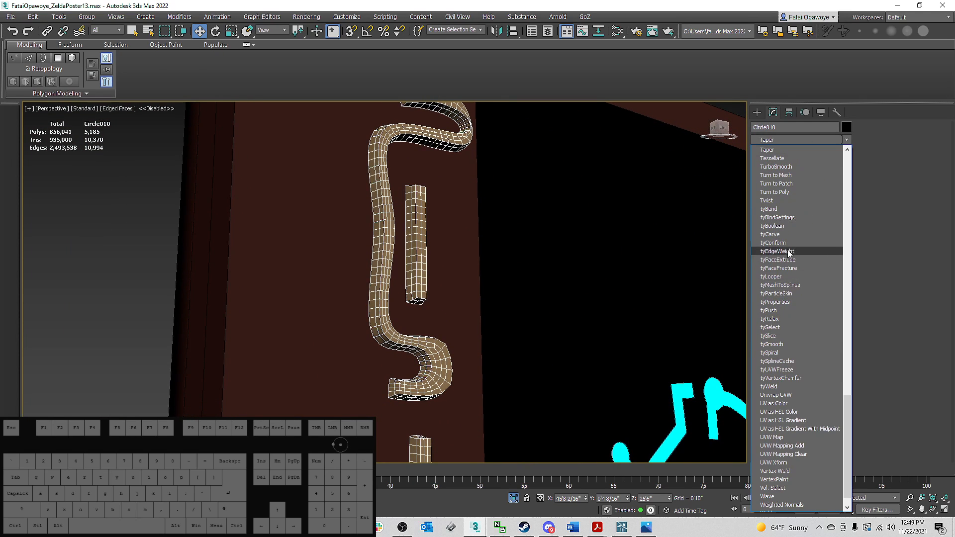
pyautogui.click(776, 168)
pyautogui.scroll(-5, 512, 237)
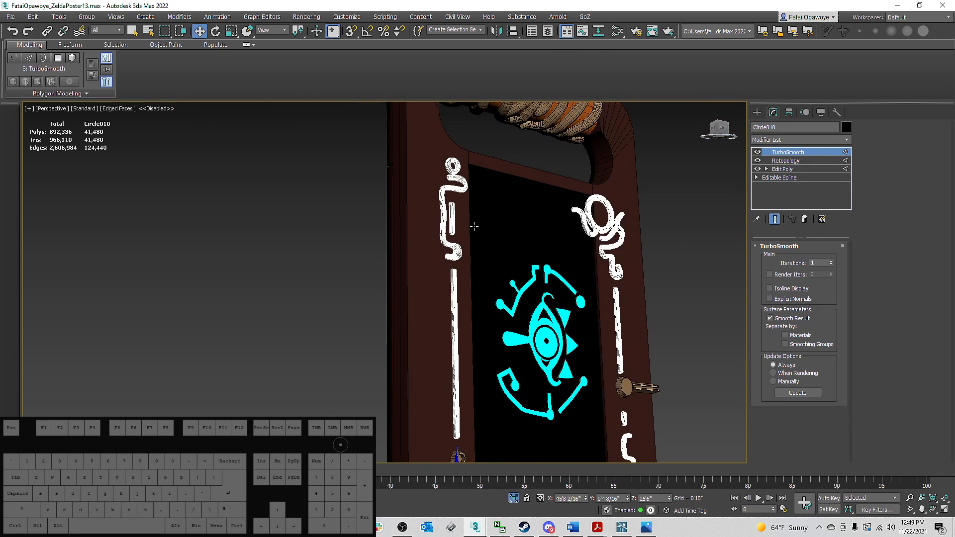
pyautogui.click(712, 258)
pyautogui.press('F4')
pyautogui.moveTo(711, 256)
pyautogui.mouseDown(button='middle')
pyautogui.moveTo(571, 222)
pyautogui.moveTo(601, 270)
pyautogui.mouseUp(button='middle')
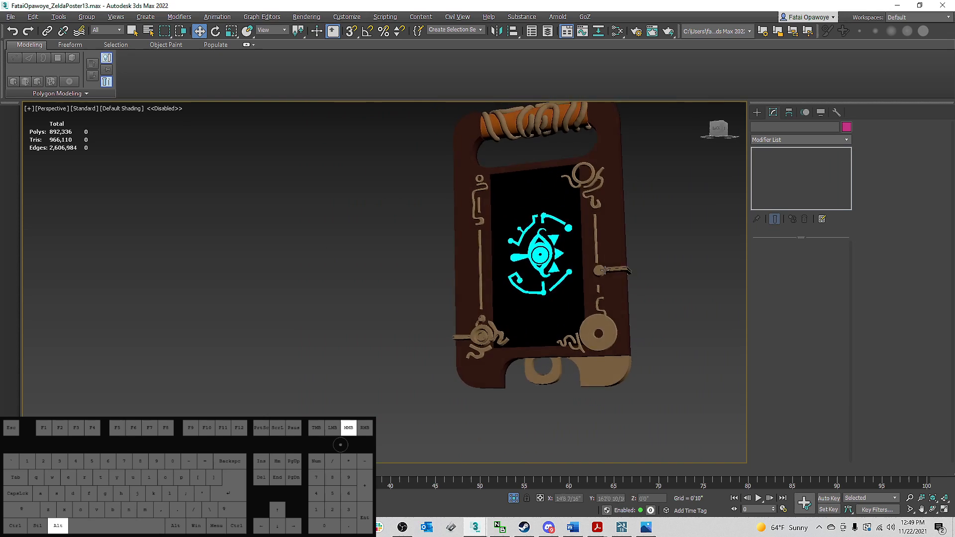
# Step: Add a Retopology modifier to the disc-and-bar ornament that wraps the slate's edges and compute it with a face count of 5000
pyautogui.scroll(4, 602, 270)
pyautogui.click(450, 271)
pyautogui.click(798, 139)
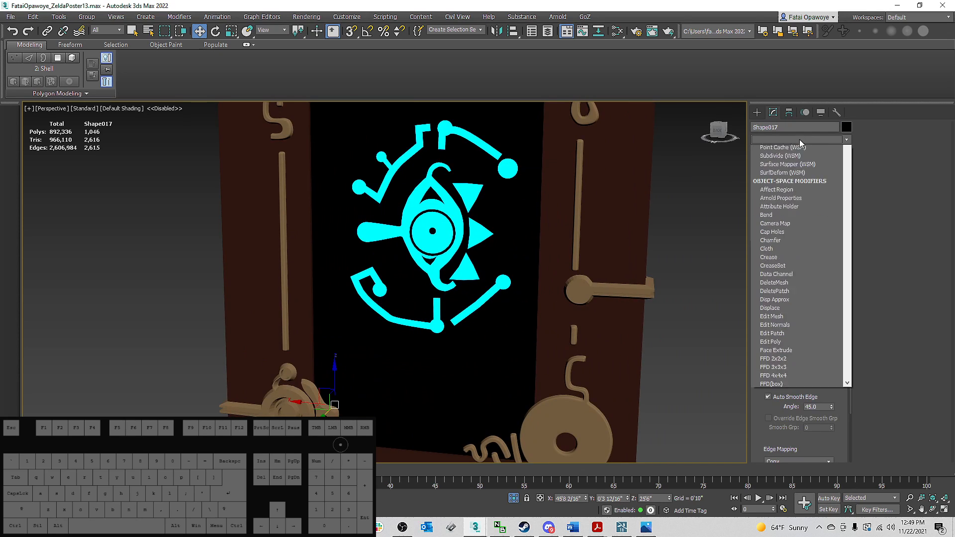
pyautogui.press('t')
pyautogui.press('t')
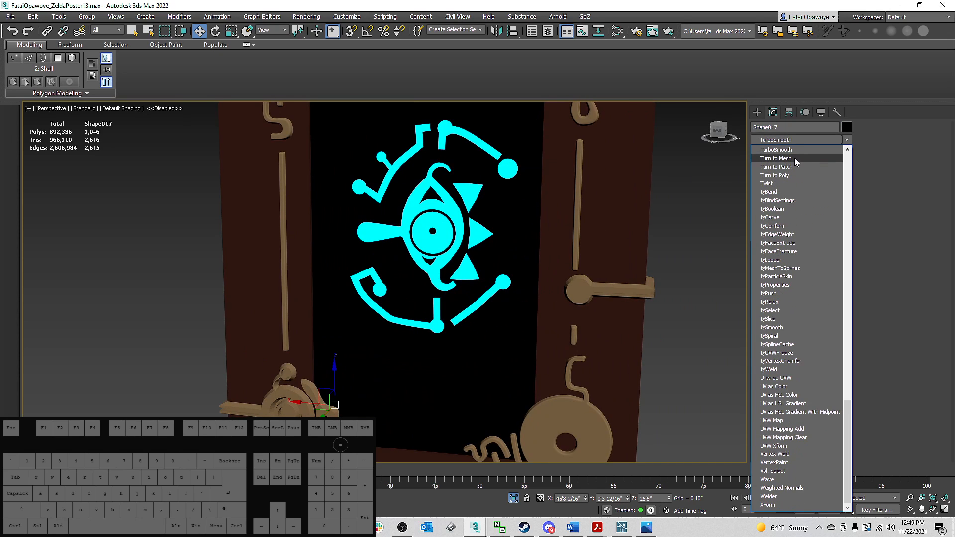
pyautogui.press('t')
pyautogui.press('r')
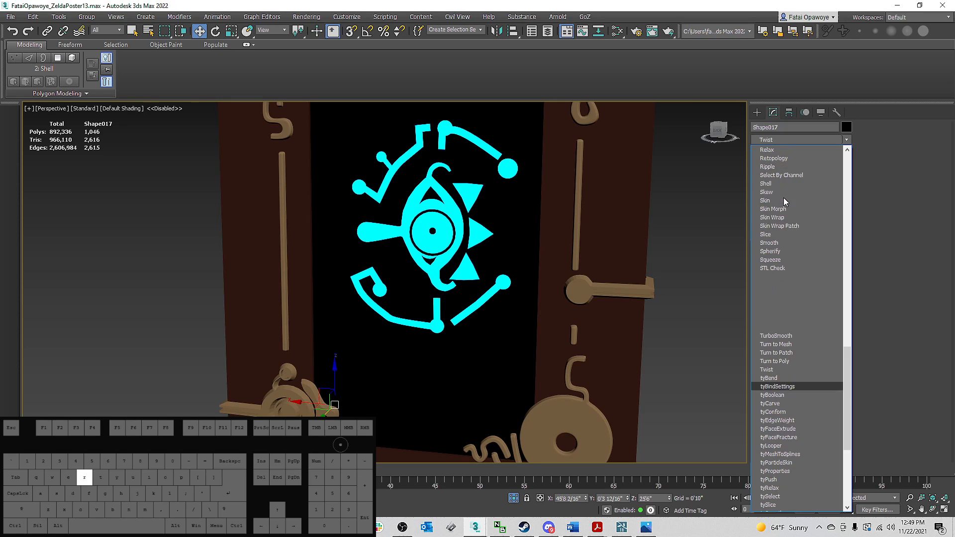
pyautogui.click(776, 158)
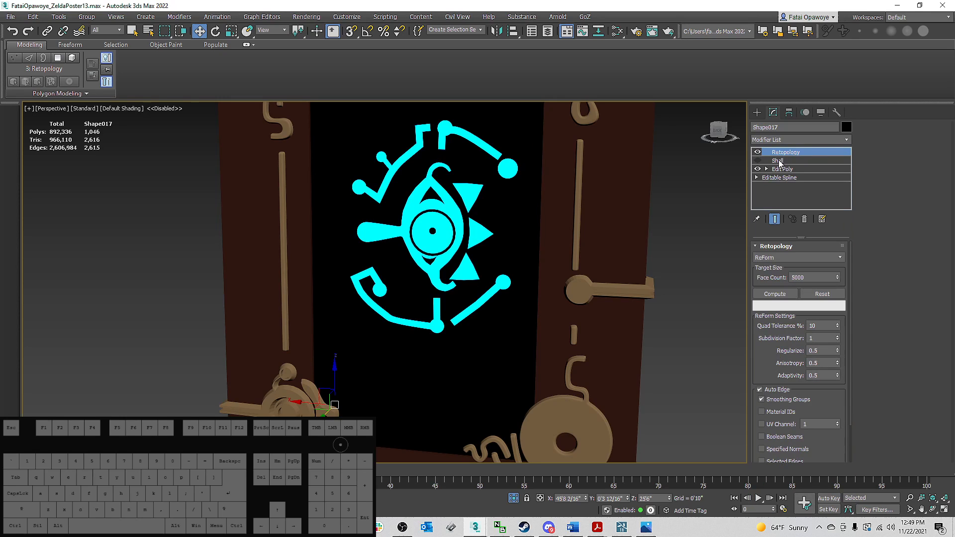
pyautogui.click(781, 294)
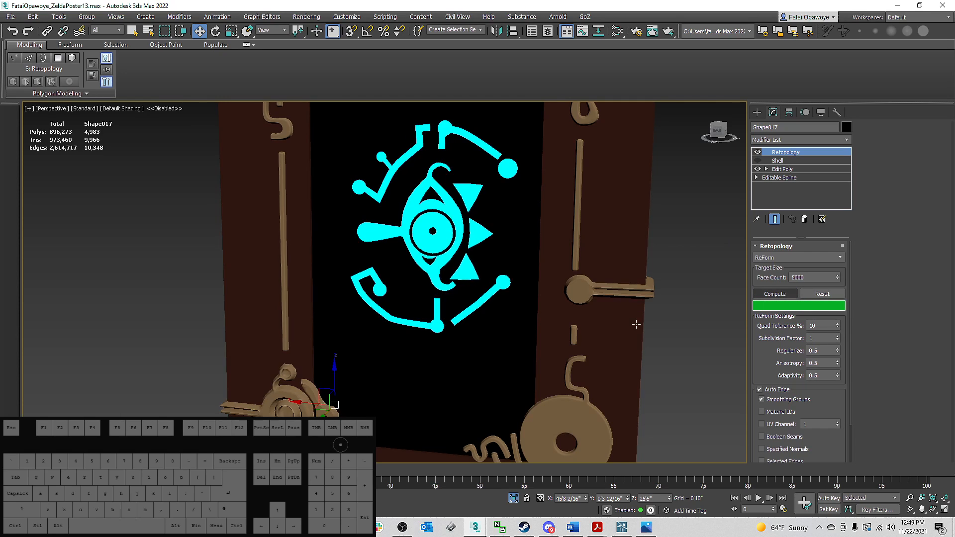
# Step: Show edged faces and examine the retopologized discs and branches on the slate's front and back
pyautogui.moveTo(636, 324)
pyautogui.keyDown('alt'); pyautogui.mouseDown(button='middle')
pyautogui.moveTo(571, 310)
pyautogui.moveTo(618, 305)
pyautogui.moveTo(623, 316)
pyautogui.mouseUp(button='middle'); pyautogui.keyUp('alt')
pyautogui.press('F4')
pyautogui.press('F4')
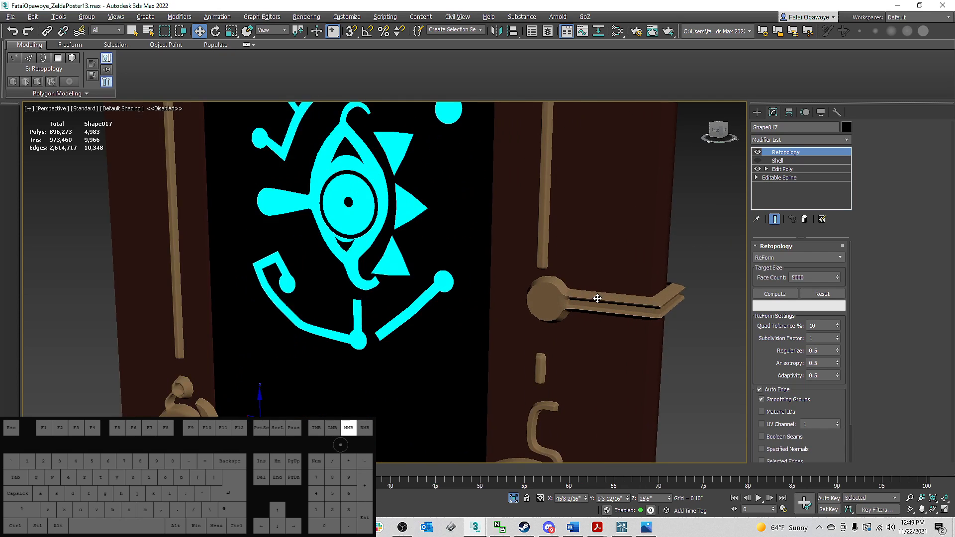
pyautogui.scroll(5, 554, 285)
pyautogui.scroll(-5, 556, 287)
pyautogui.press('F4')
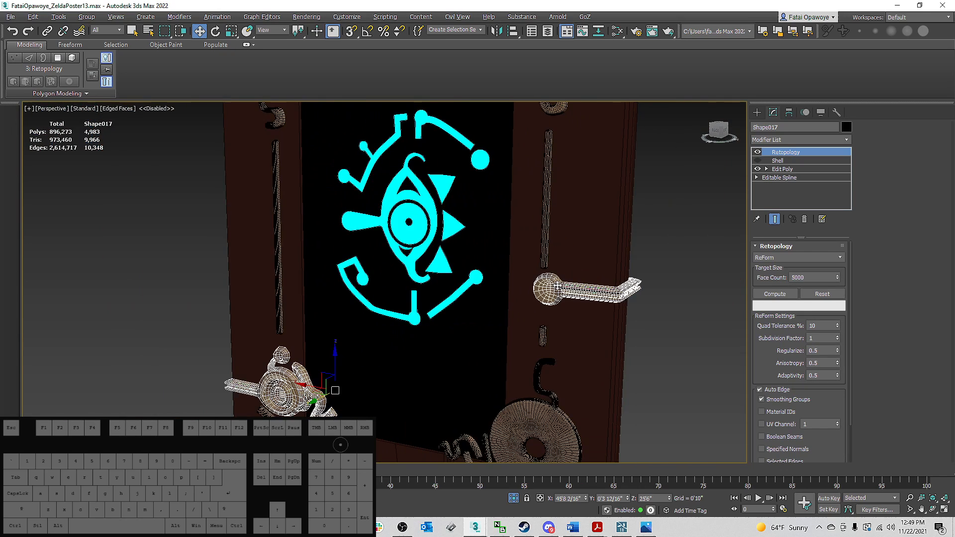
pyautogui.scroll(5, 556, 285)
pyautogui.moveTo(557, 281)
pyautogui.keyDown('alt'); pyautogui.mouseDown(button='middle')
pyautogui.moveTo(582, 284)
pyautogui.moveTo(503, 248)
pyautogui.moveTo(369, 241)
pyautogui.moveTo(343, 257)
pyautogui.mouseUp(button='middle'); pyautogui.keyUp('alt')
pyautogui.scroll(-4, 343, 258)
pyautogui.moveTo(343, 258); pyautogui.dragTo(505, 239, button='middle')
pyautogui.scroll(4, 505, 239)
pyautogui.moveTo(545, 275); pyautogui.dragTo(413, 300, button='middle')
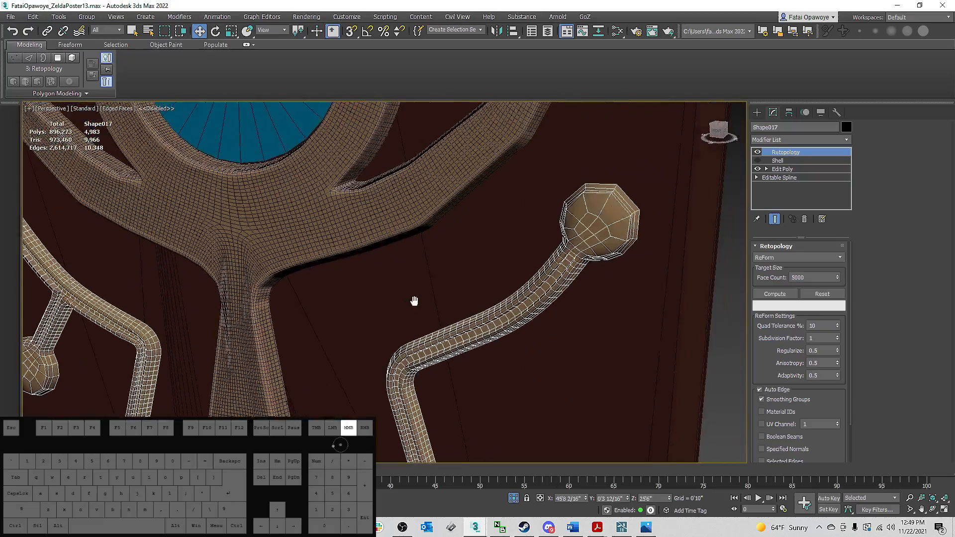
pyautogui.scroll(-5, 618, 206)
pyautogui.keyDown('alt'); pyautogui.moveTo(562, 338); pyautogui.dragTo(621, 249, button='middle'); pyautogui.keyUp('alt')
pyautogui.scroll(3, 587, 309)
# Step: Add a TurboSmooth modifier to the disc-and-branch ornament, deselect it, and hide the edged faces
pyautogui.click(800, 140)
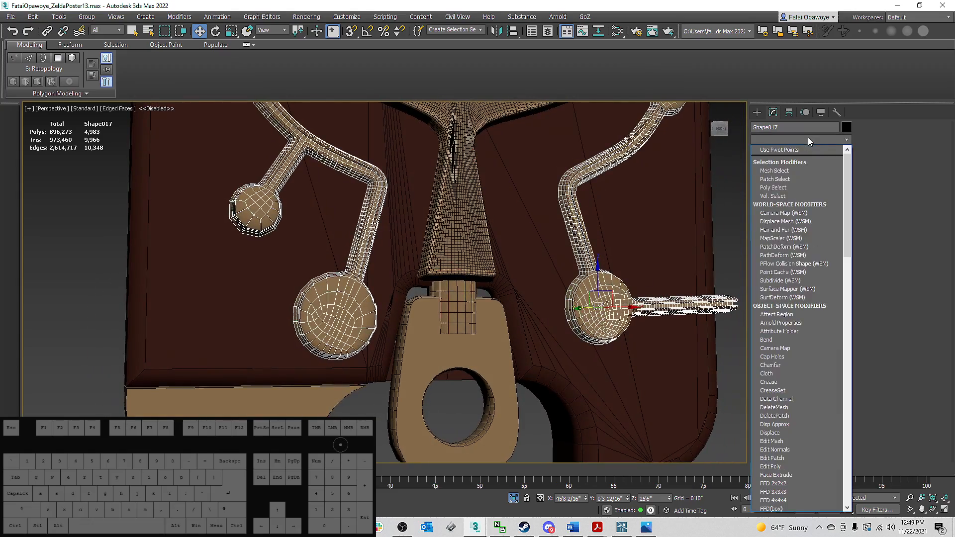
pyautogui.press('t')
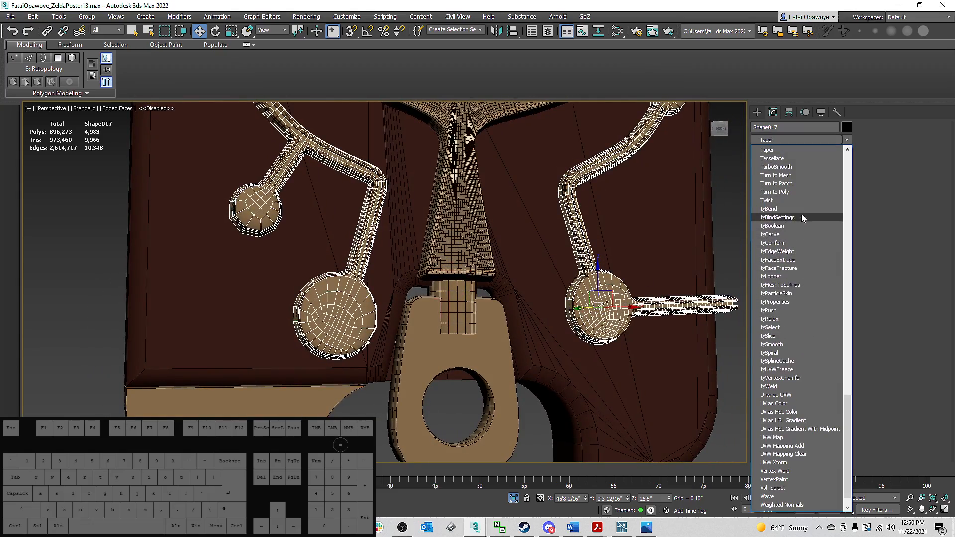
pyautogui.click(795, 168)
pyautogui.moveTo(734, 259); pyautogui.dragTo(547, 288, button='middle')
pyautogui.click(690, 245)
pyautogui.press('F4')
# Step: Examine the smoothed shading of the back branches and of the disc ornament at the screen frame's lower corner
pyautogui.scroll(-6, 652, 246)
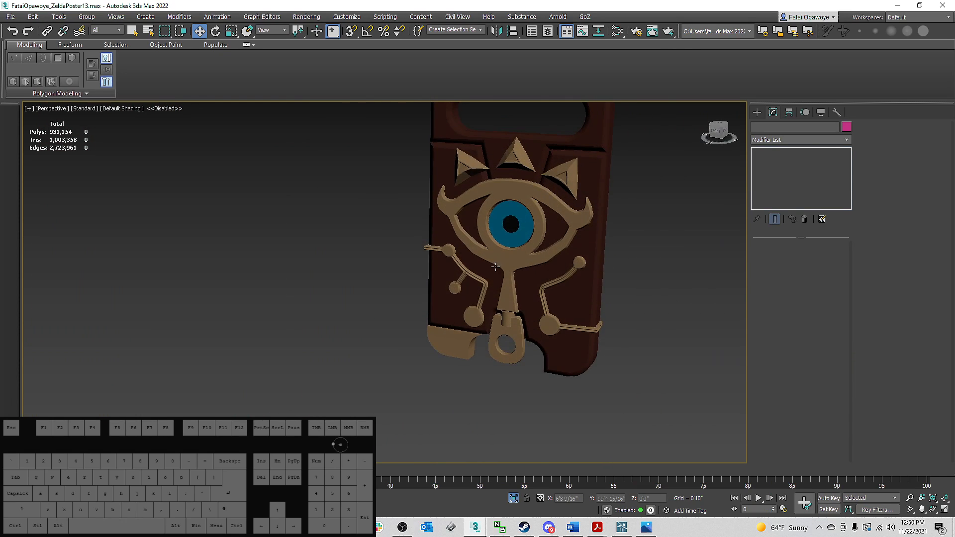
pyautogui.scroll(4, 547, 289)
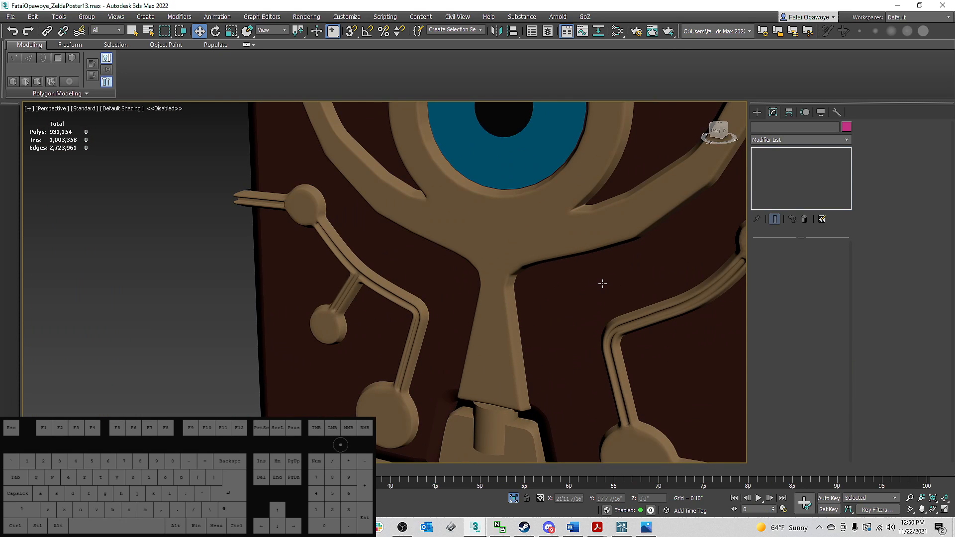
pyautogui.scroll(-6, 602, 284)
pyautogui.keyDown('alt'); pyautogui.moveTo(547, 234); pyautogui.dragTo(614, 215, button='middle'); pyautogui.keyUp('alt')
pyautogui.click(523, 194)
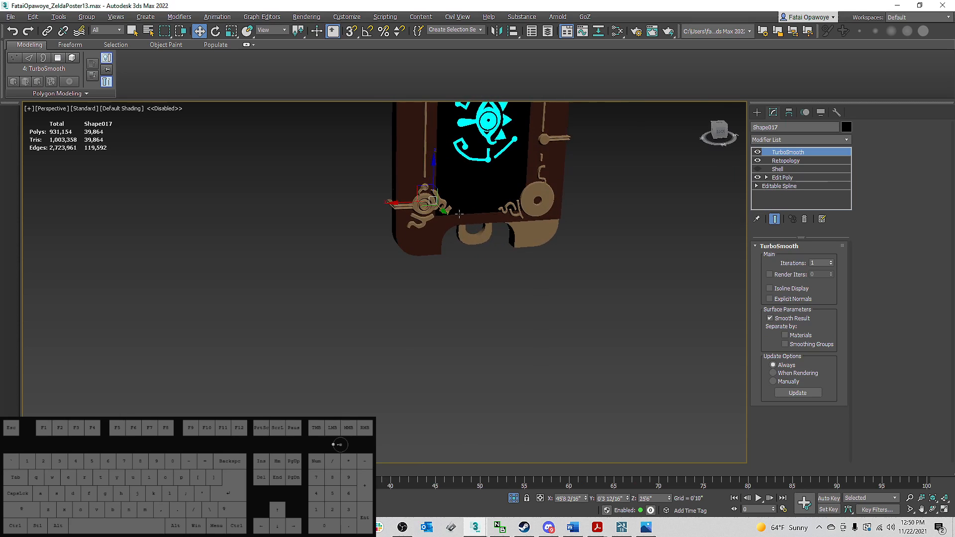
pyautogui.scroll(10, 458, 213)
pyautogui.moveTo(437, 216); pyautogui.dragTo(659, 338, button='middle')
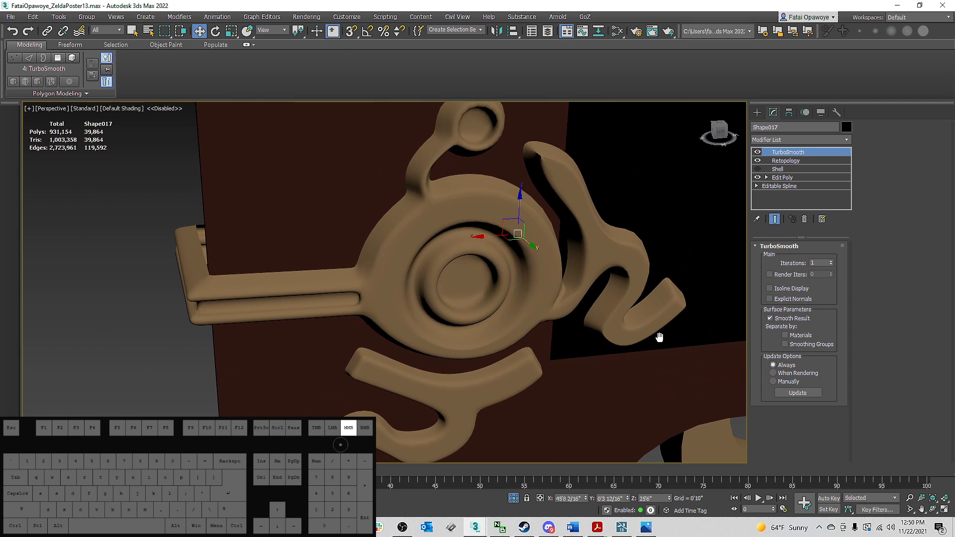
pyautogui.keyDown('alt'); pyautogui.moveTo(512, 309); pyautogui.dragTo(225, 303, button='middle'); pyautogui.keyUp('alt')
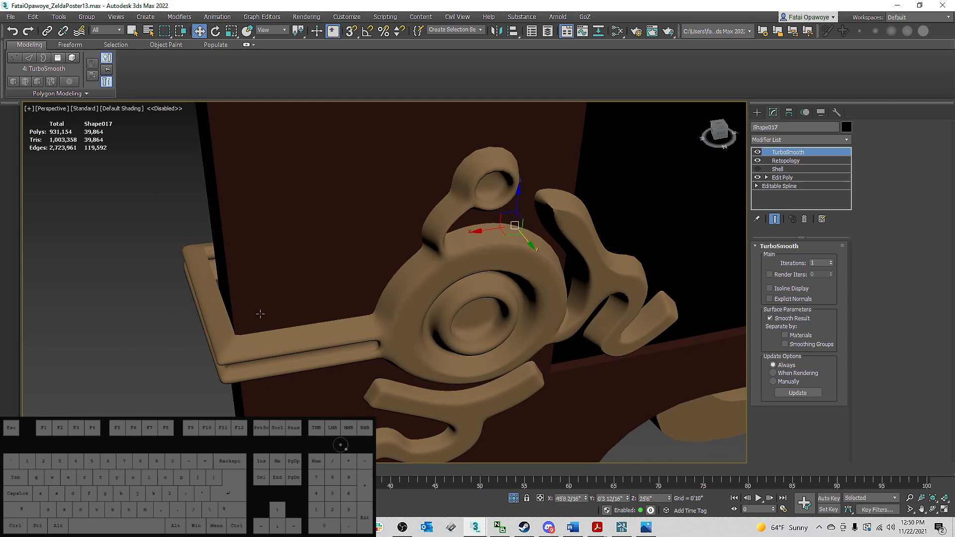
pyautogui.keyDown('alt'); pyautogui.moveTo(196, 273); pyautogui.dragTo(328, 294, button='middle'); pyautogui.keyUp('alt')
# Step: Select the slate's body, show edged faces, and examine its mesh around the handle opening
pyautogui.click(334, 260)
pyautogui.press('F4')
pyautogui.scroll(8, 409, 206)
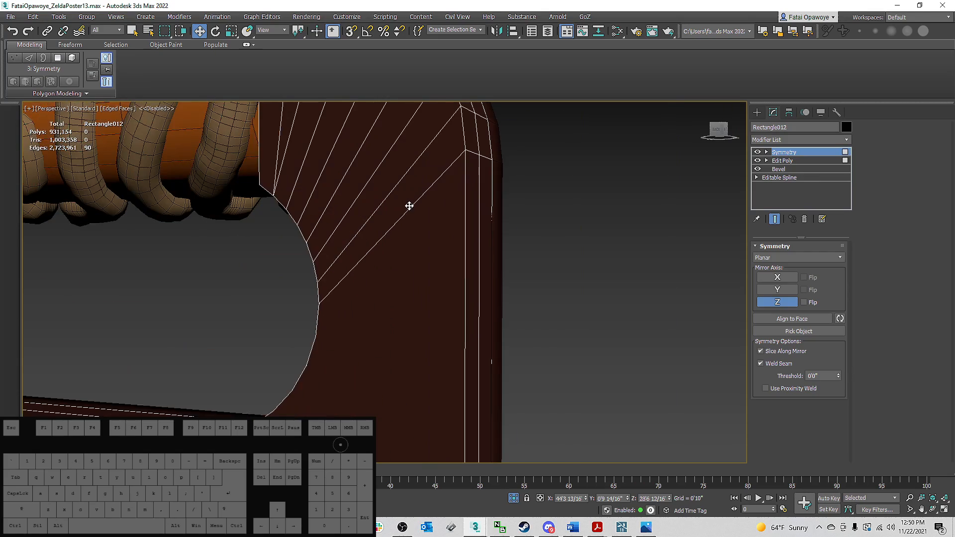
pyautogui.scroll(-7, 341, 250)
pyautogui.keyDown('alt'); pyautogui.moveTo(411, 214); pyautogui.dragTo(550, 189, button='middle'); pyautogui.keyUp('alt')
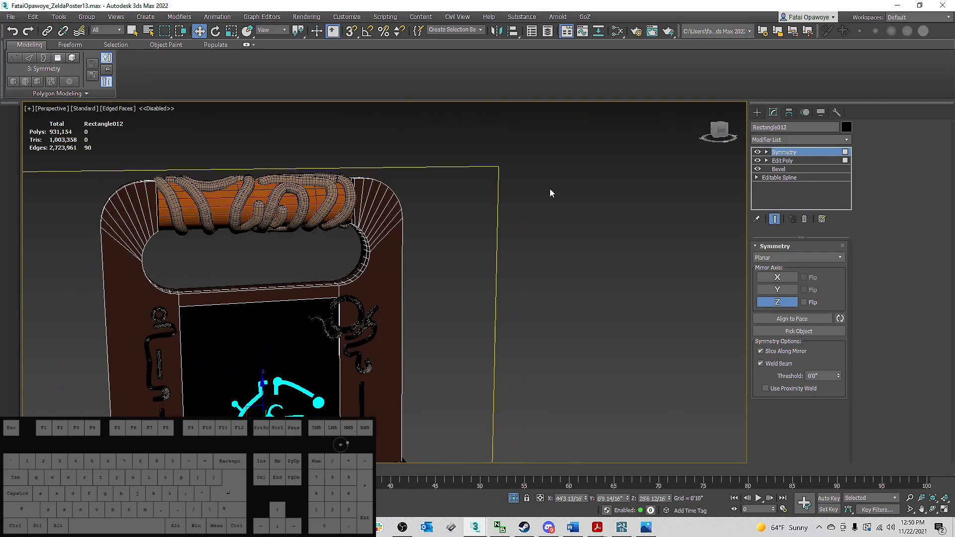
pyautogui.click(802, 139)
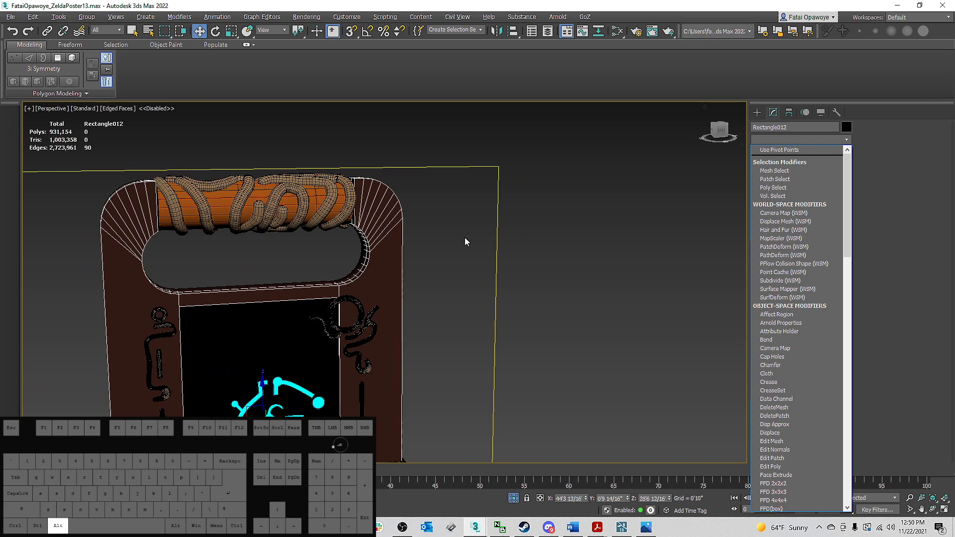
pyautogui.keyDown('alt'); pyautogui.moveTo(464, 237); pyautogui.dragTo(501, 243, button='middle'); pyautogui.keyUp('alt')
pyautogui.scroll(-12, 795, 184)
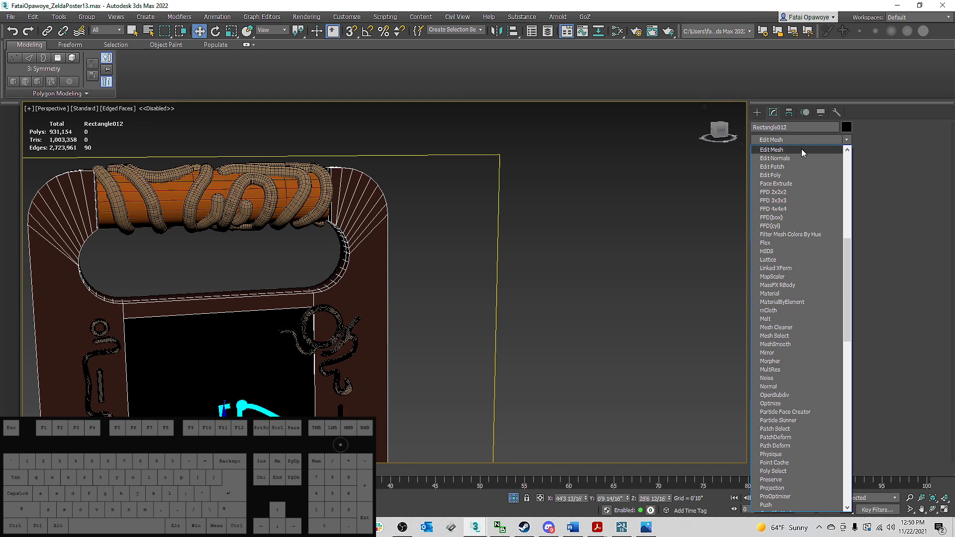
pyautogui.click(779, 183)
pyautogui.hotkey('ctrl', 'z')
# Step: Add an Edit Poly modifier above Symmetry on the slate's body and switch to edge editing
pyautogui.click(816, 140)
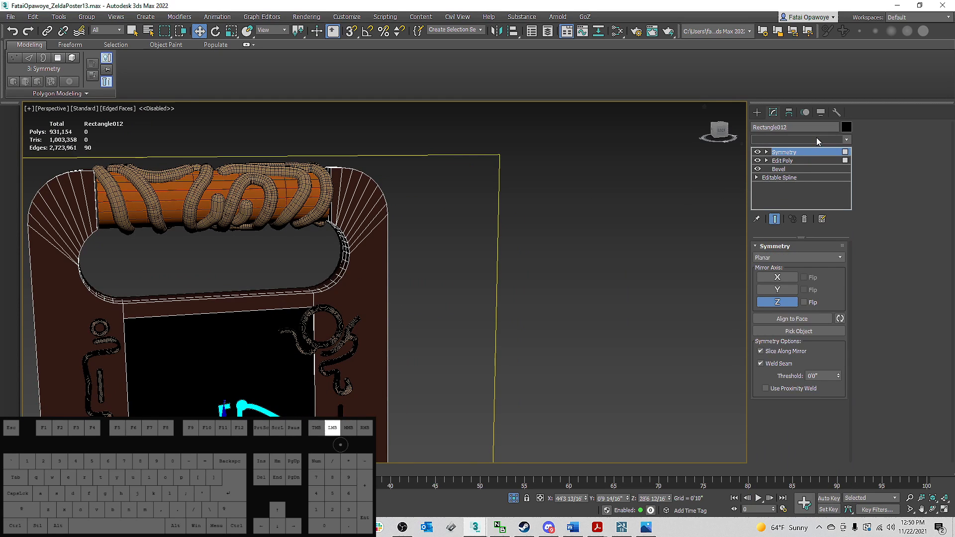
pyautogui.scroll(-11, 800, 151)
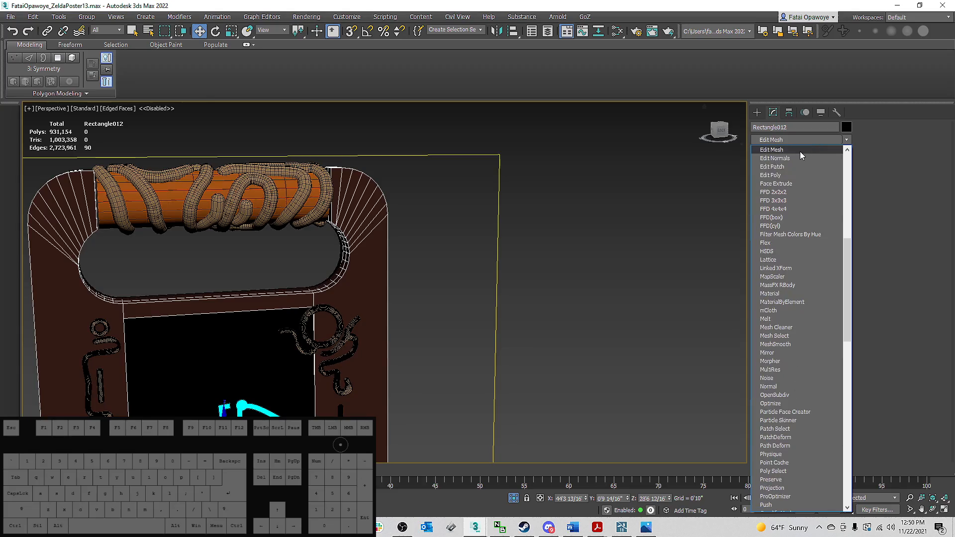
pyautogui.click(783, 178)
pyautogui.click(785, 324)
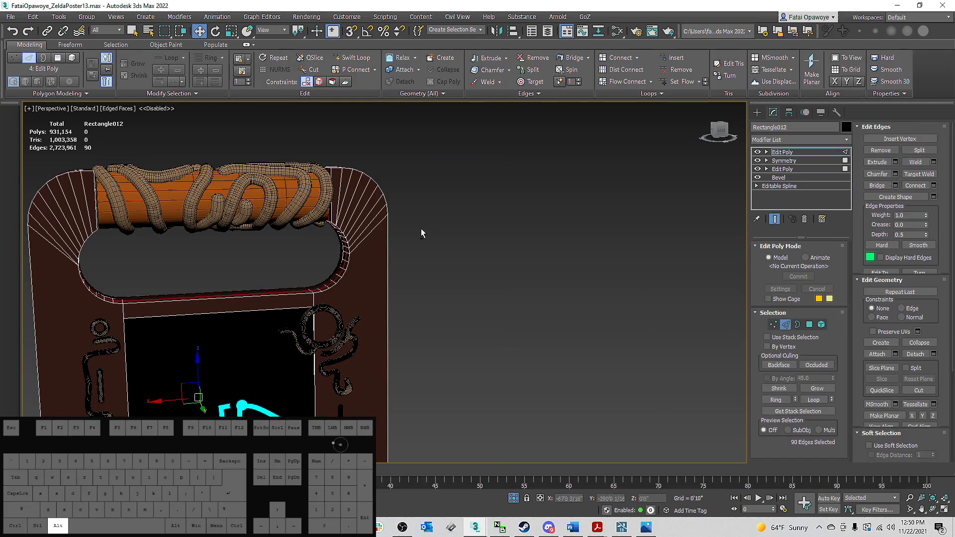
pyautogui.keyDown('alt'); pyautogui.moveTo(421, 228); pyautogui.dragTo(348, 189, button='middle'); pyautogui.keyUp('alt')
# Step: Add a Retopology modifier to the slate's body and compute it with a face count of 5000
pyautogui.click(786, 140)
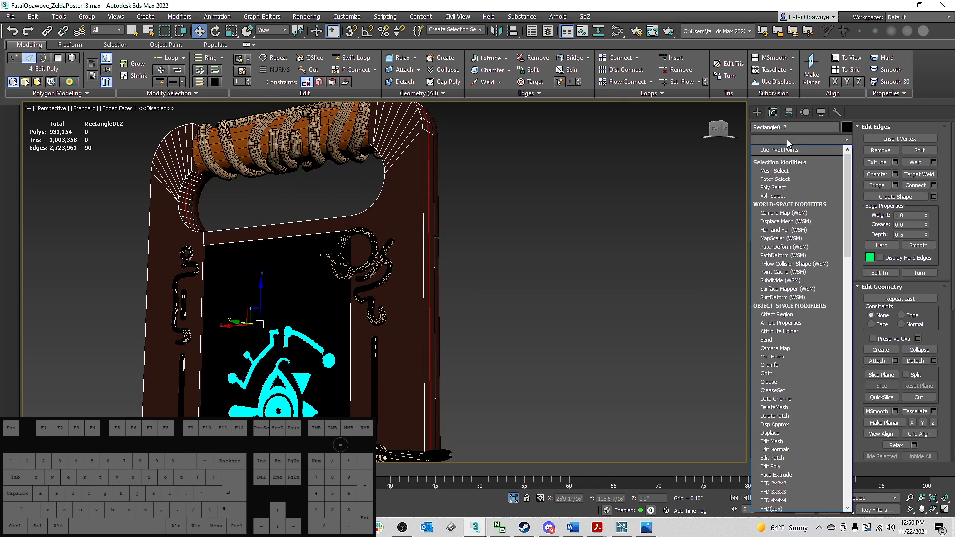
pyautogui.click(777, 161)
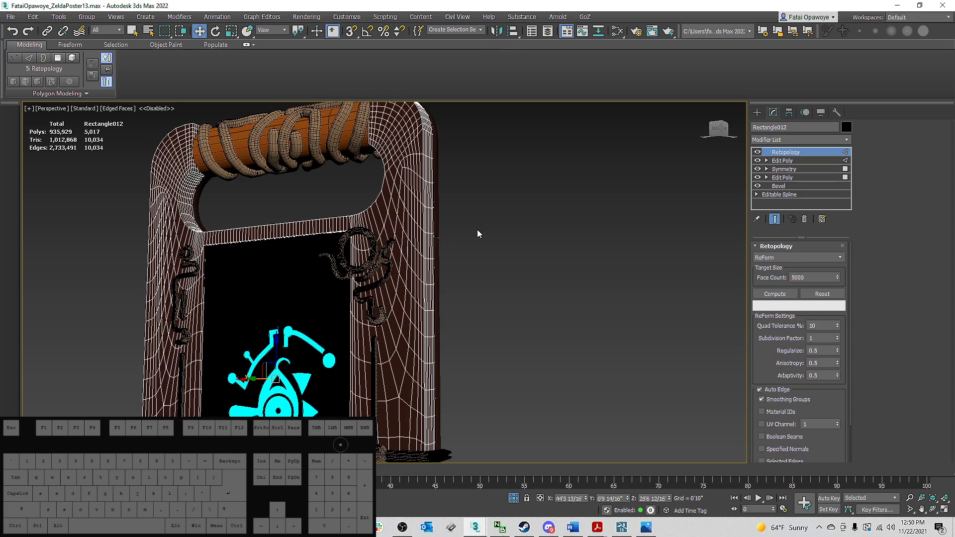
pyautogui.keyDown('alt'); pyautogui.moveTo(478, 230); pyautogui.dragTo(509, 267, button='middle'); pyautogui.keyUp('alt')
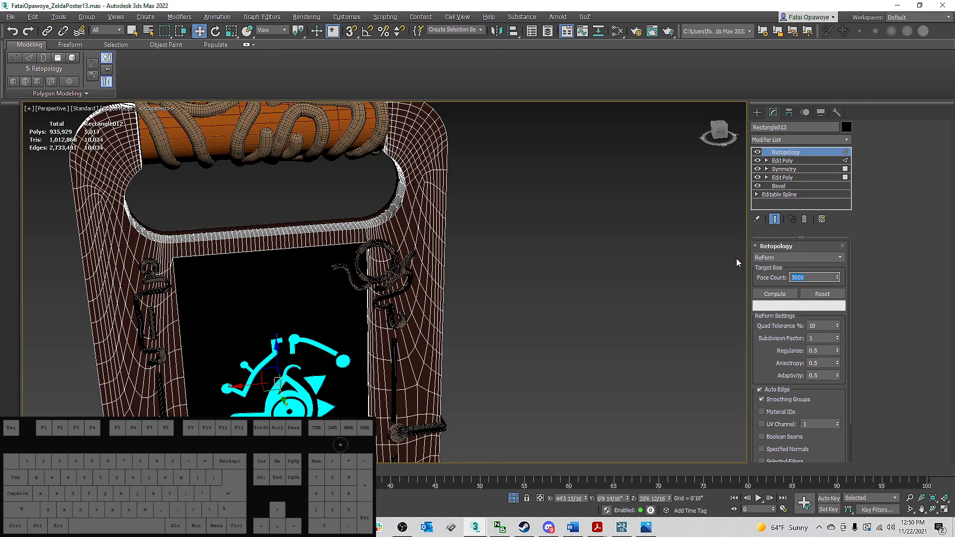
# Step: Recompute the body's retopology with a face count of 1000 and examine the mesh at the screen opening's upper corner
pyautogui.write('1000')
pyautogui.click(775, 294)
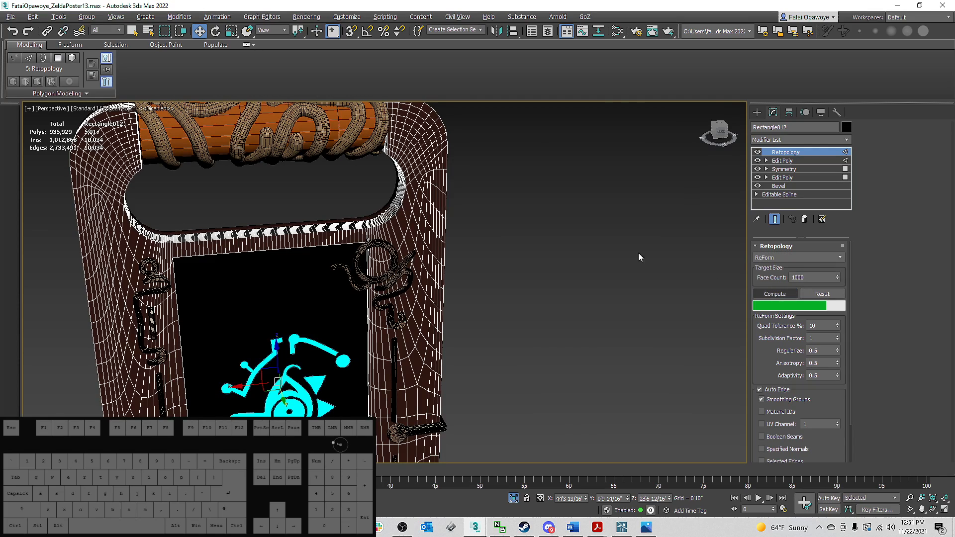
pyautogui.moveTo(449, 226)
pyautogui.keyDown('alt'); pyautogui.mouseDown(button='middle')
pyautogui.moveTo(447, 192)
pyautogui.moveTo(424, 193)
pyautogui.moveTo(436, 214)
pyautogui.mouseUp(button='middle'); pyautogui.keyUp('alt')
pyautogui.moveTo(185, 237); pyautogui.dragTo(339, 218, button='middle')
pyautogui.scroll(5, 315, 210)
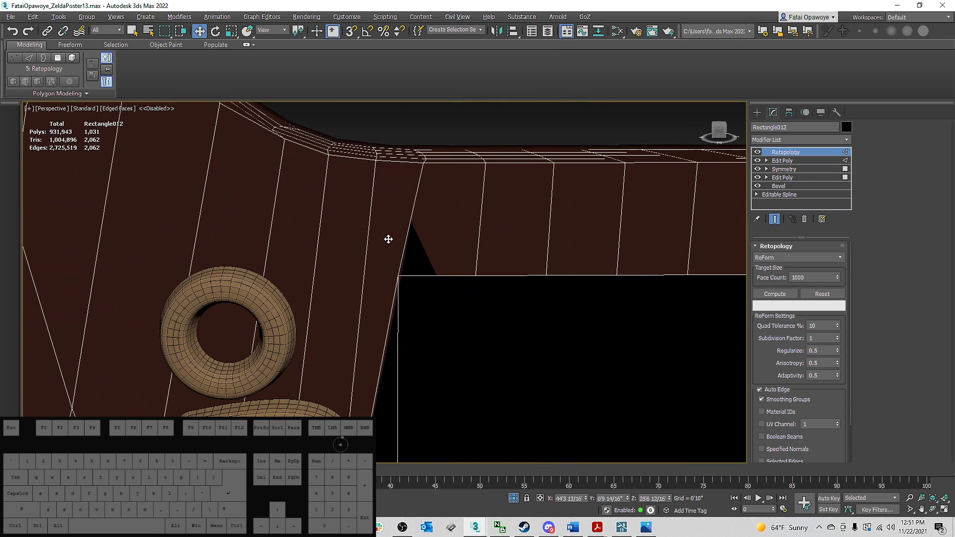
# Step: Delete the Retopology modifier from the slate body's modifier stack
pyautogui.click(794, 161)
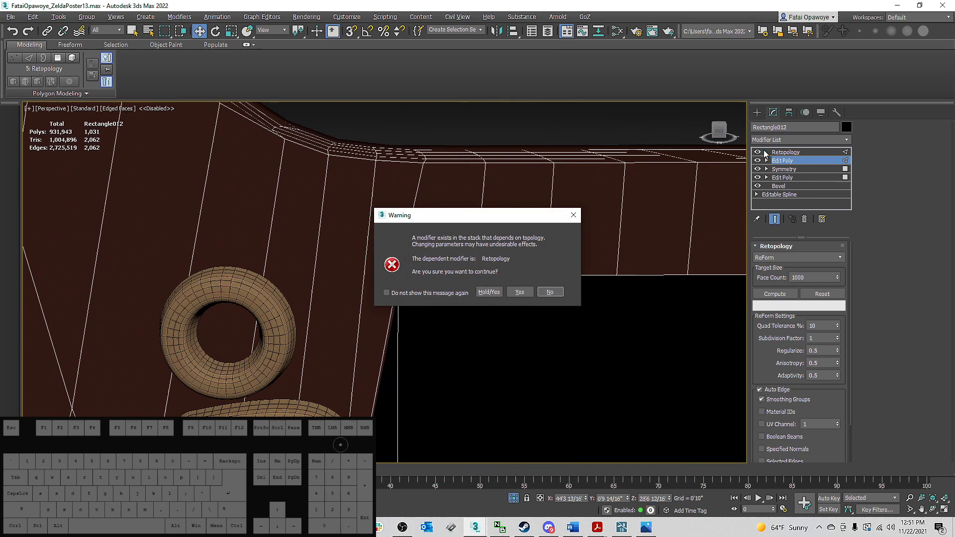
pyautogui.click(550, 292)
pyautogui.rightClick(778, 152)
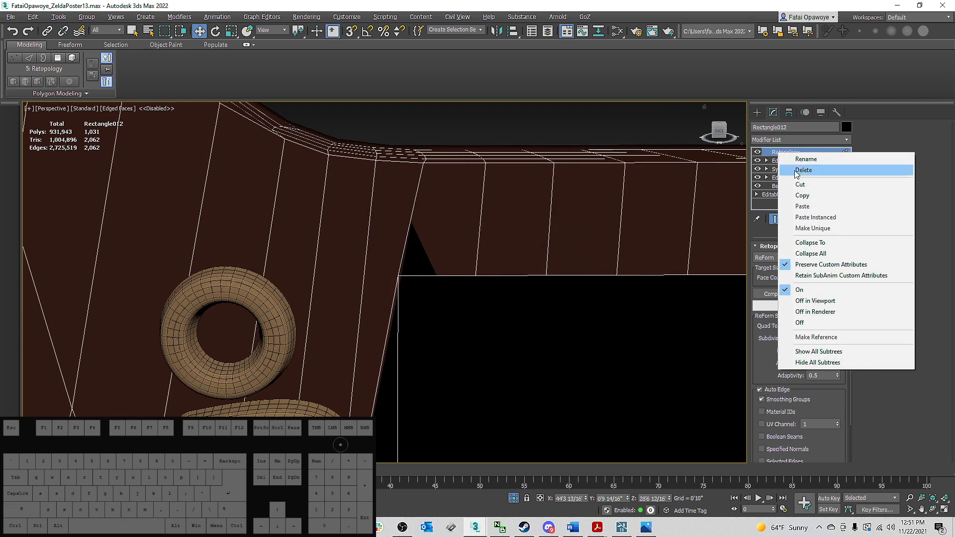
pyautogui.click(792, 178)
pyautogui.scroll(-4, 494, 208)
pyautogui.keyDown('alt'); pyautogui.moveTo(494, 208); pyautogui.dragTo(490, 201, button='middle'); pyautogui.keyUp('alt')
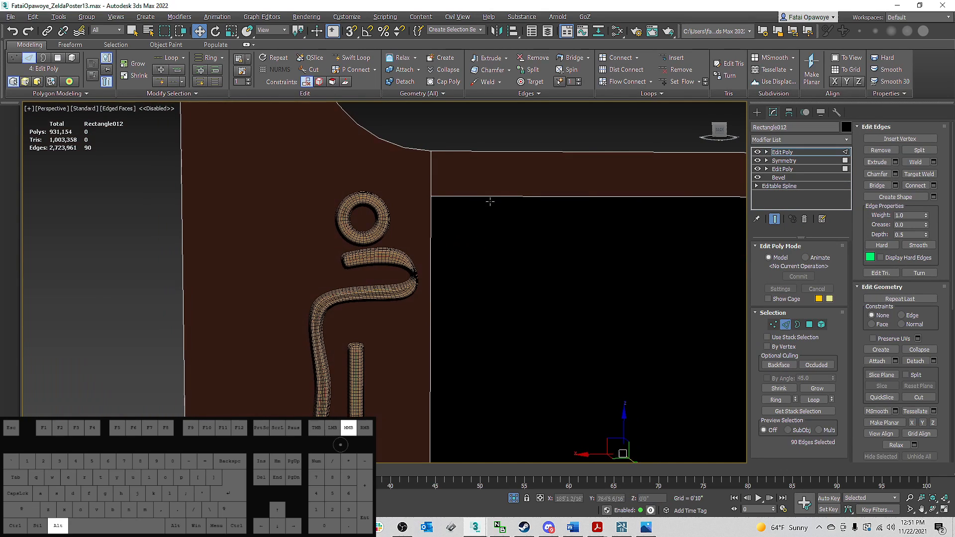
# Step: Insert an edge loop around the slate's left side with Swift Loop, level with the screen opening's upper edge
pyautogui.press('1')
pyautogui.scroll(2, 428, 189)
pyautogui.scroll(-5, 429, 189)
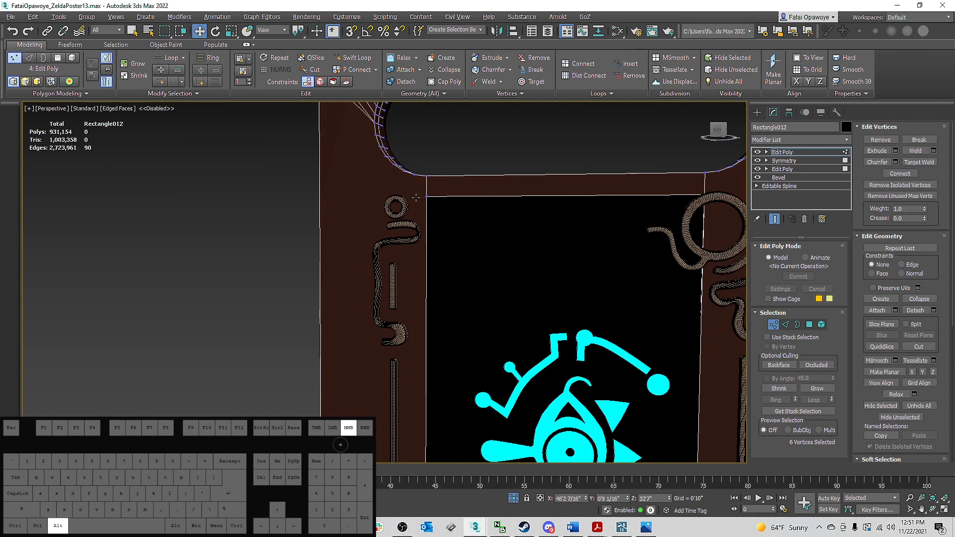
pyautogui.moveTo(496, 185)
pyautogui.keyDown('alt'); pyautogui.mouseDown(button='middle')
pyautogui.moveTo(655, 177)
pyautogui.moveTo(604, 164)
pyautogui.moveTo(568, 208)
pyautogui.moveTo(510, 198)
pyautogui.mouseUp(button='middle'); pyautogui.keyUp('alt')
pyautogui.scroll(5, 495, 172)
pyautogui.scroll(-5, 492, 175)
pyautogui.moveTo(362, 186); pyautogui.dragTo(526, 301, button='middle')
pyautogui.keyDown('alt'); pyautogui.moveTo(530, 214); pyautogui.dragTo(398, 185, button='middle'); pyautogui.keyUp('alt')
pyautogui.moveTo(399, 164); pyautogui.dragTo(423, 306, button='middle')
pyautogui.hotkey('alt', 'shift', 'w')
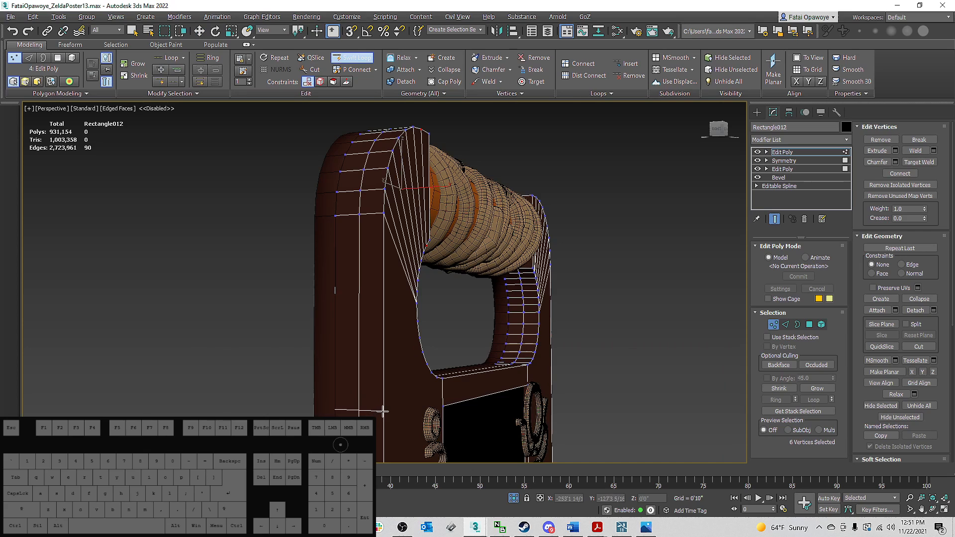
pyautogui.moveTo(383, 410); pyautogui.dragTo(350, 307, button='middle')
pyautogui.click(398, 306)
pyautogui.rightClick(398, 305)
# Step: Connect the screen opening's upper-left corner vertex to the new loop's vertex on the left front edge
pyautogui.press('1')
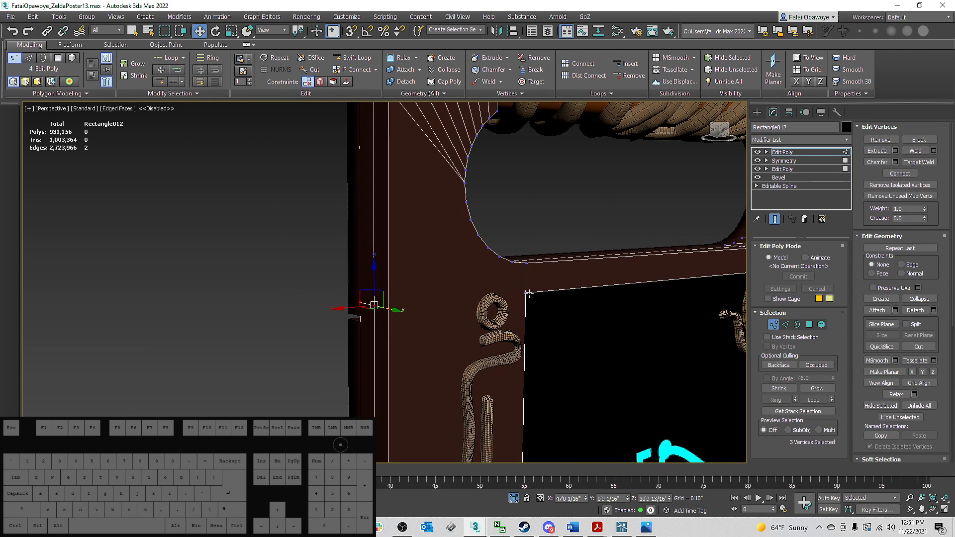
pyautogui.click(525, 293)
pyautogui.keyDown('ctrl'); pyautogui.click(389, 309); pyautogui.keyUp('ctrl')
pyautogui.rightClick(464, 310)
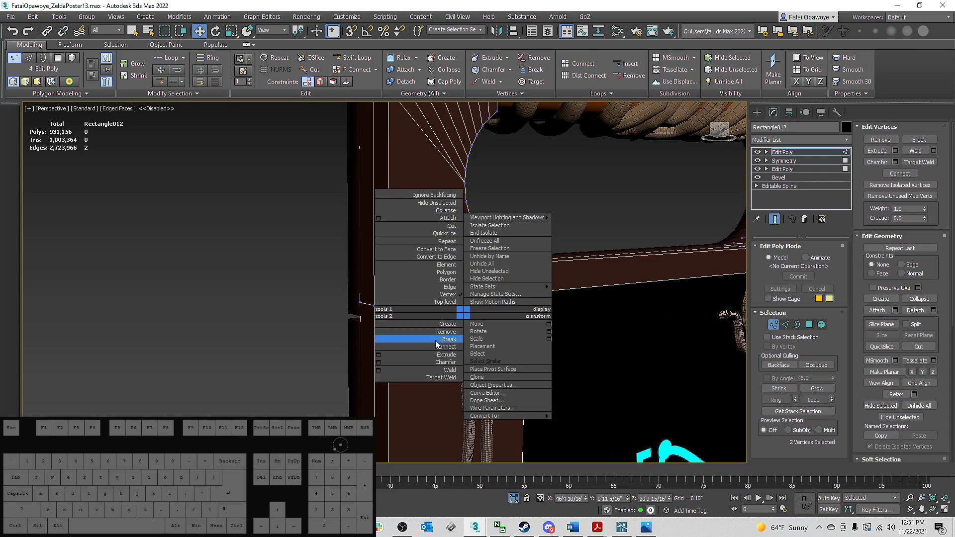
pyautogui.click(436, 349)
pyautogui.keyDown('alt'); pyautogui.moveTo(436, 348); pyautogui.dragTo(458, 271, button='middle'); pyautogui.keyUp('alt')
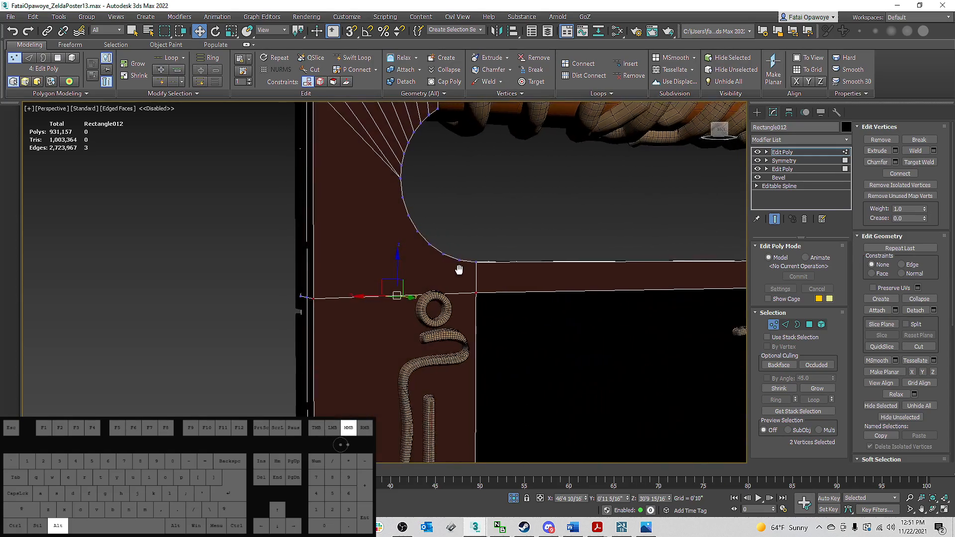
pyautogui.click(812, 140)
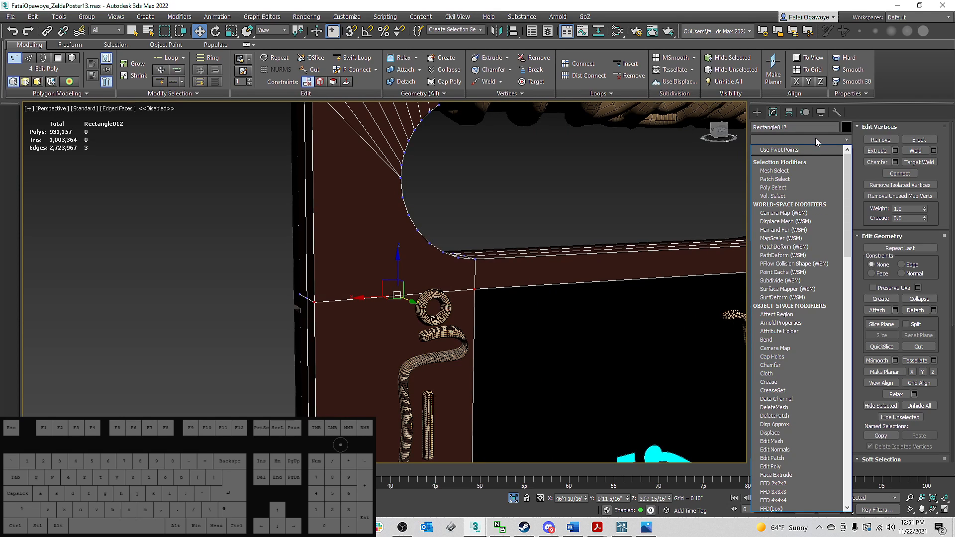
pyautogui.press('r')
pyautogui.click(801, 139)
# Step: Insert a matching Swift Loop edge loop around the slate's right side, level with the screen opening's upper edge
pyautogui.scroll(-8, 597, 241)
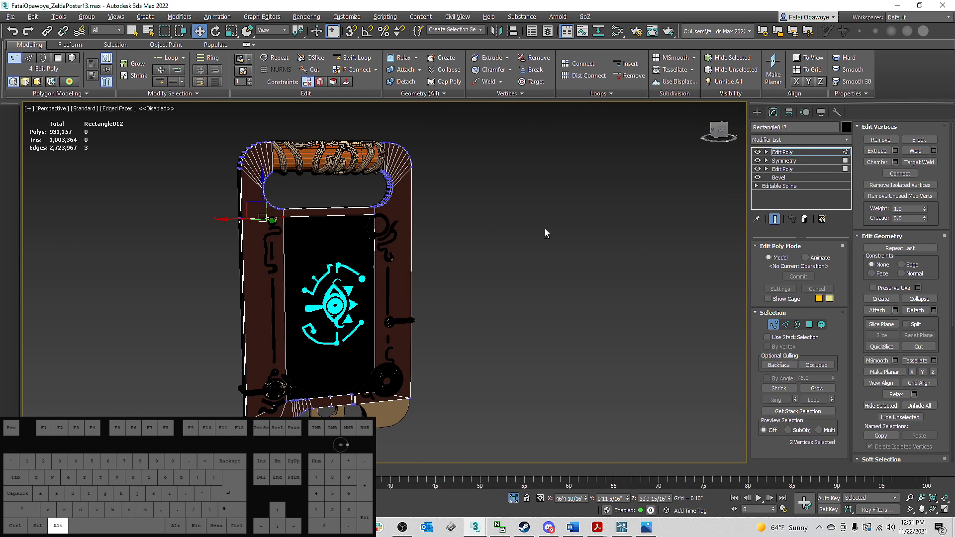
pyautogui.keyDown('alt'); pyautogui.moveTo(545, 228); pyautogui.dragTo(408, 220, button='middle'); pyautogui.keyUp('alt')
pyautogui.scroll(3, 398, 220)
pyautogui.scroll(4, 398, 219)
pyautogui.hotkey('alt', '1')
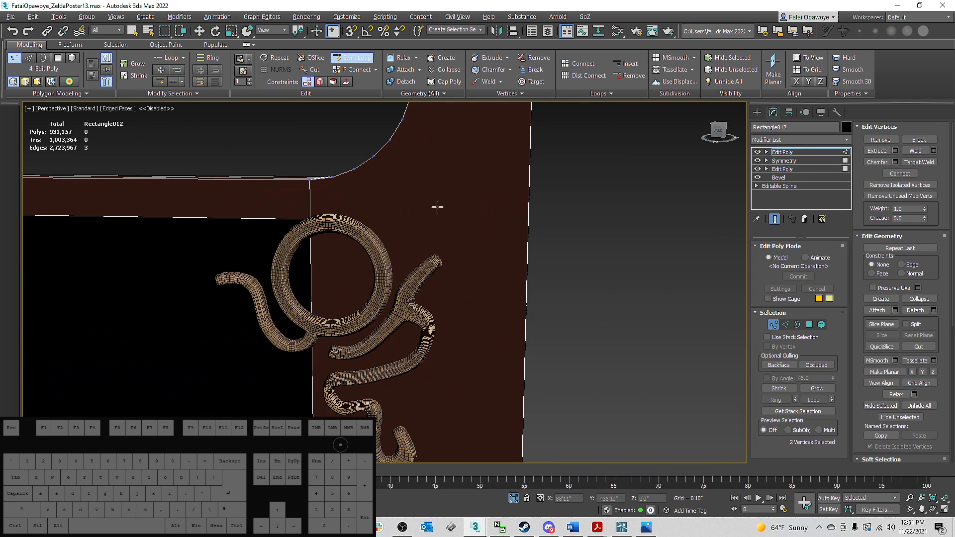
pyautogui.keyDown('alt'); pyautogui.moveTo(552, 223); pyautogui.dragTo(368, 247, button='middle'); pyautogui.keyUp('alt')
pyautogui.scroll(-5, 363, 247)
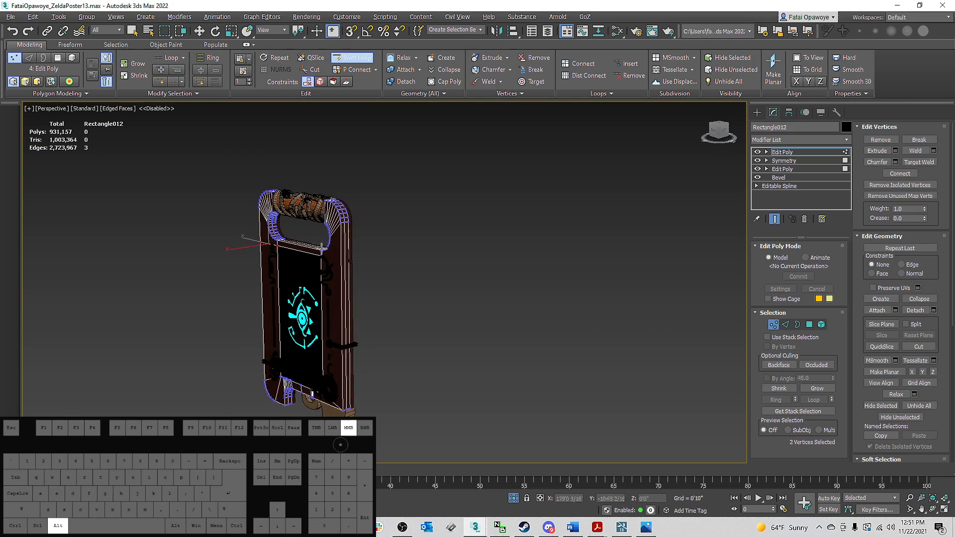
pyautogui.scroll(3, 353, 262)
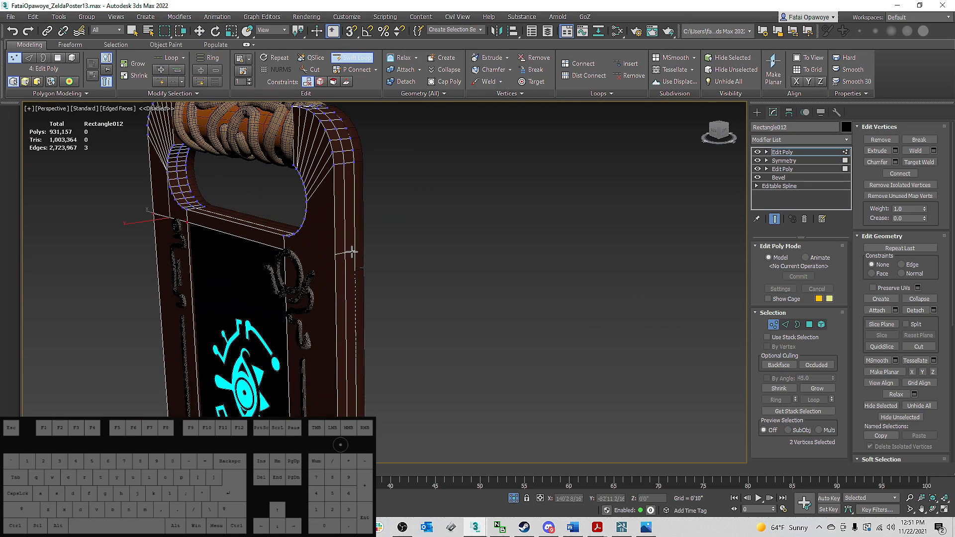
pyautogui.click(353, 252)
pyautogui.press('w')
# Step: Connect the screen opening's upper-right corner vertex to the new loop's vertex on the right front edge
pyautogui.keyDown('alt'); pyautogui.moveTo(351, 252); pyautogui.dragTo(338, 234, button='middle'); pyautogui.keyUp('alt')
pyautogui.press('1')
pyautogui.scroll(6, 345, 257)
pyautogui.scroll(-12, 541, 283)
pyautogui.keyDown('alt'); pyautogui.moveTo(541, 283); pyautogui.dragTo(477, 242, button='middle'); pyautogui.keyUp('alt')
pyautogui.scroll(14, 287, 219)
pyautogui.scroll(-10, 288, 220)
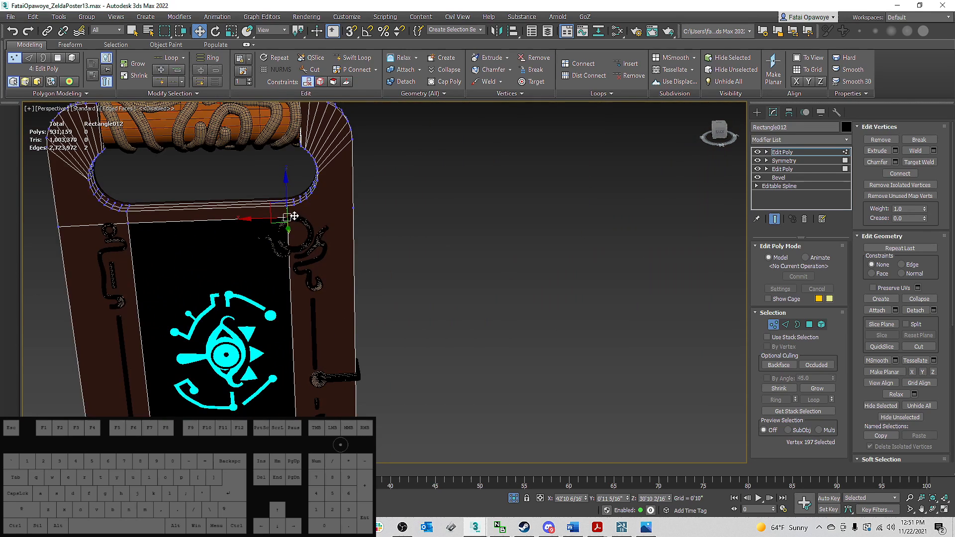
pyautogui.scroll(3, 354, 213)
pyautogui.rightClick(418, 217)
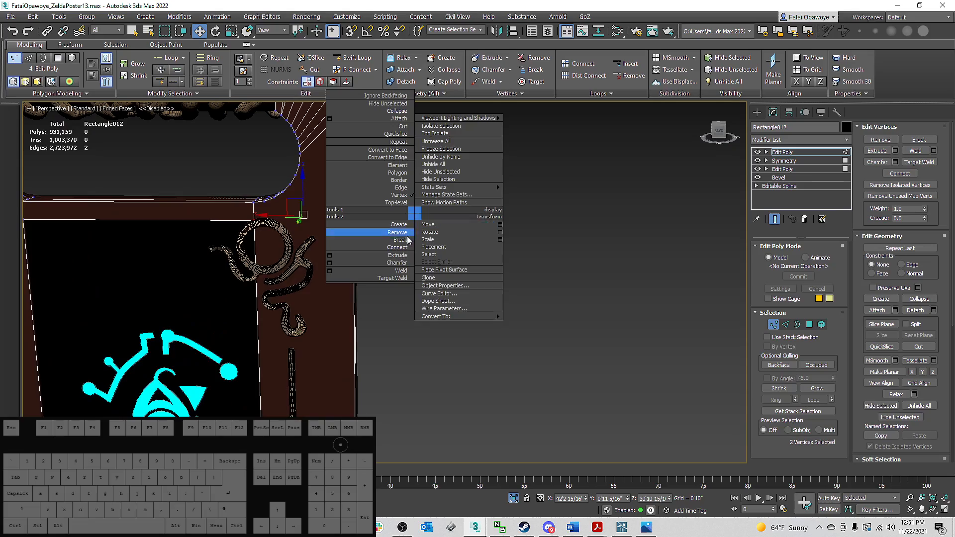
pyautogui.click(392, 249)
pyautogui.keyDown('alt'); pyautogui.moveTo(380, 230); pyautogui.dragTo(438, 223, button='middle'); pyautogui.keyUp('alt')
# Step: Add a Retopology modifier to the slate's body and compute it with a face count of 1000
pyautogui.scroll(-3, 424, 219)
pyautogui.click(791, 140)
pyautogui.write('ret')
pyautogui.press('Return')
pyautogui.keyDown('alt'); pyautogui.moveTo(537, 259); pyautogui.dragTo(477, 249, button='middle'); pyautogui.keyUp('alt')
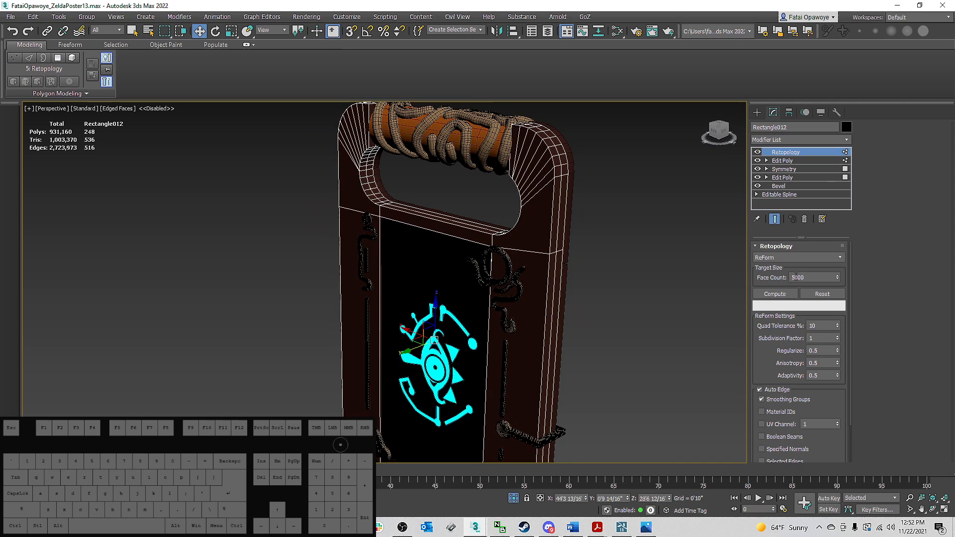
pyautogui.click(796, 277)
pyautogui.write('1')
pyautogui.click(775, 294)
# Step: Check the retopologized mesh around the handle opening and remove the Retopology modifier
pyautogui.keyDown('alt'); pyautogui.moveTo(499, 242); pyautogui.dragTo(379, 240, button='middle'); pyautogui.keyUp('alt')
pyautogui.scroll(3, 418, 199)
pyautogui.keyDown('alt'); pyautogui.moveTo(418, 199); pyautogui.dragTo(799, 152, button='middle'); pyautogui.keyUp('alt')
pyautogui.click(645, 197)
pyautogui.click(522, 267)
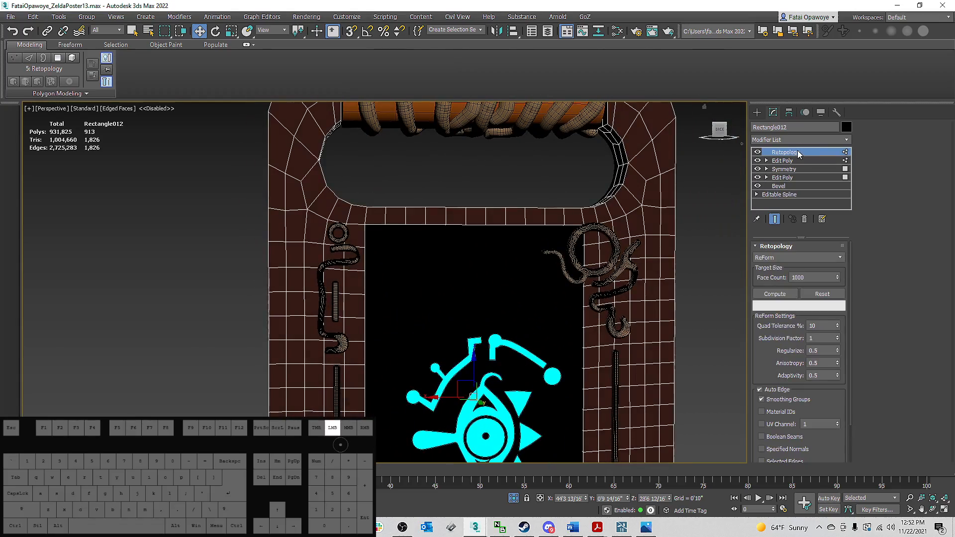
pyautogui.click(804, 218)
# Step: Examine the slate body's edge flow along its side, rounded upper corner and handle opening
pyautogui.keyDown('alt'); pyautogui.moveTo(688, 202); pyautogui.dragTo(413, 219, button='middle'); pyautogui.keyUp('alt')
pyautogui.keyDown('alt'); pyautogui.moveTo(568, 201); pyautogui.dragTo(585, 183, button='middle'); pyautogui.keyUp('alt')
pyautogui.moveTo(585, 183); pyautogui.dragTo(548, 296, button='middle')
pyautogui.scroll(5, 543, 163)
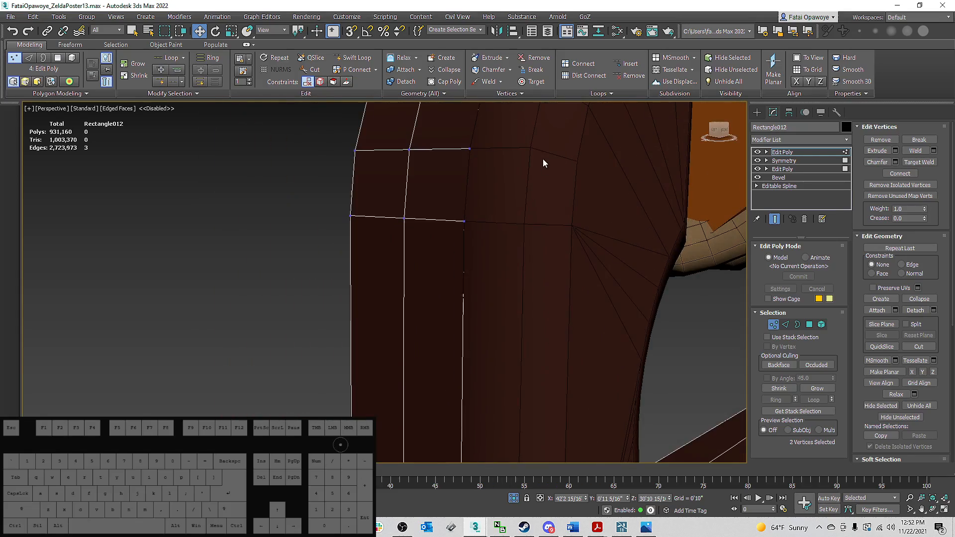
pyautogui.keyDown('alt'); pyautogui.moveTo(539, 172); pyautogui.dragTo(530, 121, button='middle'); pyautogui.keyUp('alt')
pyautogui.scroll(-5, 578, 168)
pyautogui.scroll(5, 537, 131)
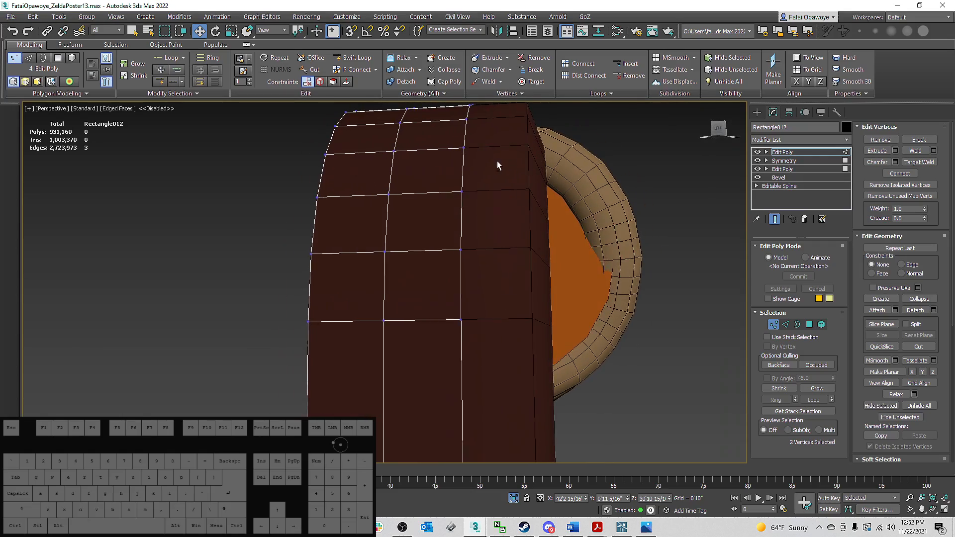
pyautogui.keyDown('alt'); pyautogui.moveTo(498, 162); pyautogui.dragTo(559, 164, button='middle'); pyautogui.keyUp('alt')
pyautogui.scroll(-5, 385, 139)
pyautogui.scroll(-3, 445, 145)
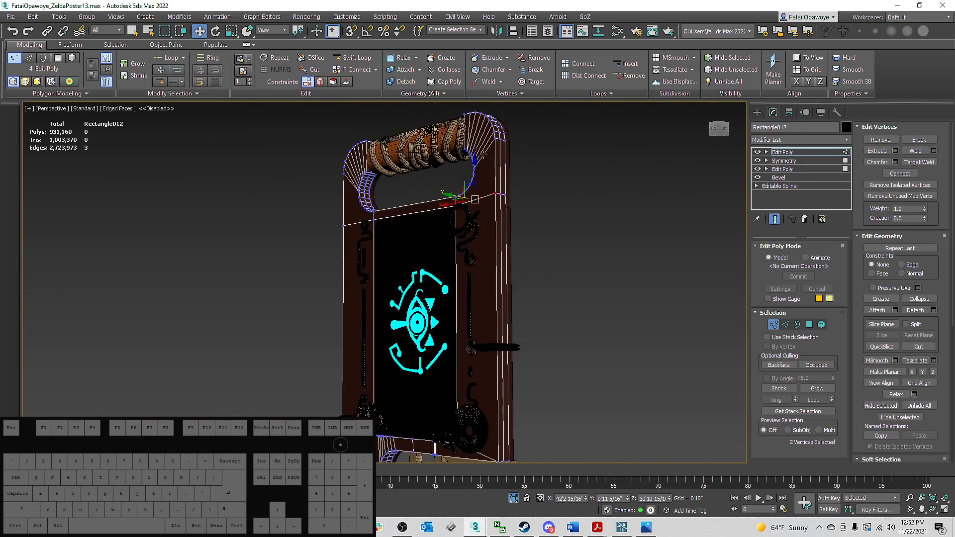
pyautogui.keyDown('alt'); pyautogui.moveTo(482, 155); pyautogui.dragTo(495, 172, button='middle'); pyautogui.keyUp('alt')
pyautogui.keyDown('alt'); pyautogui.moveTo(476, 287); pyautogui.dragTo(520, 290, button='middle'); pyautogui.keyUp('alt')
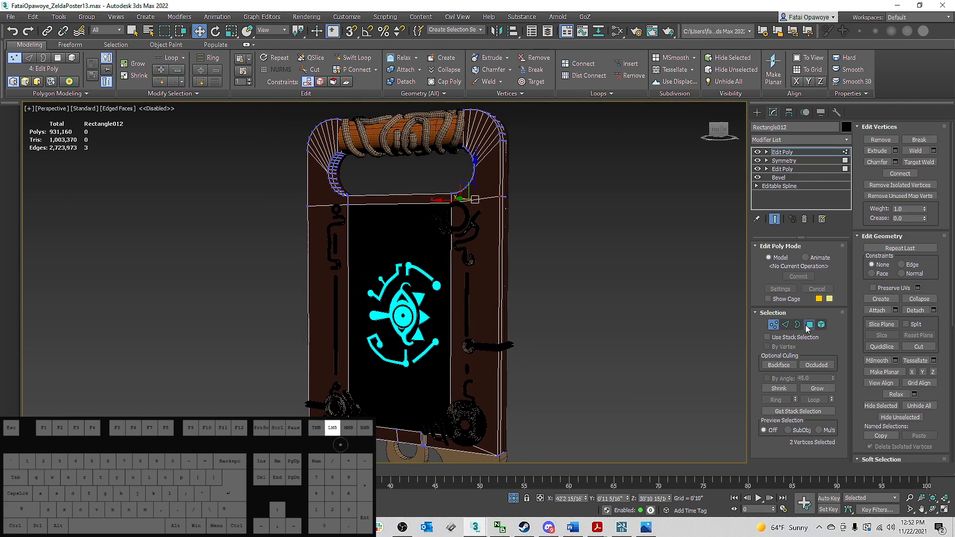
# Step: Select the front polygon right of the screen and enable selection by angle at 45.0
pyautogui.click(808, 324)
pyautogui.click(467, 239)
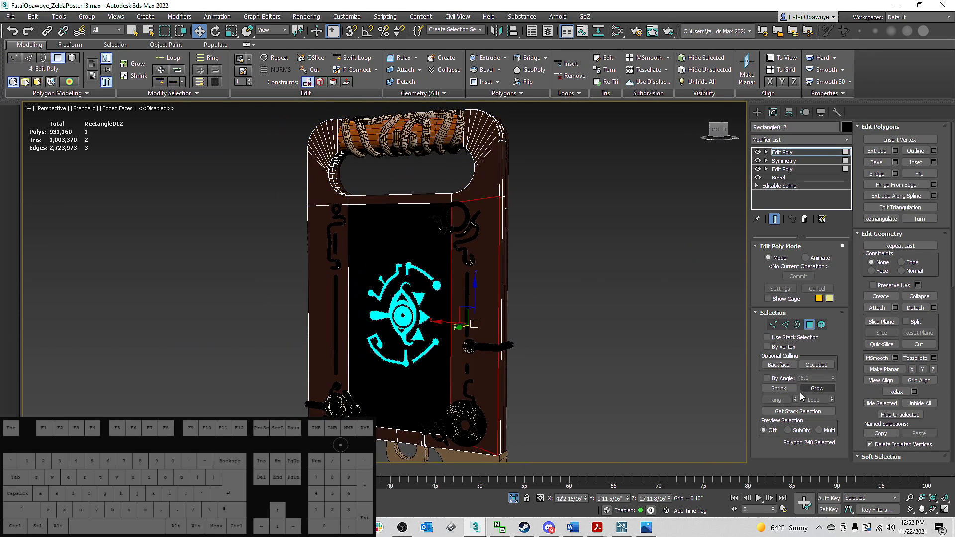
pyautogui.click(766, 378)
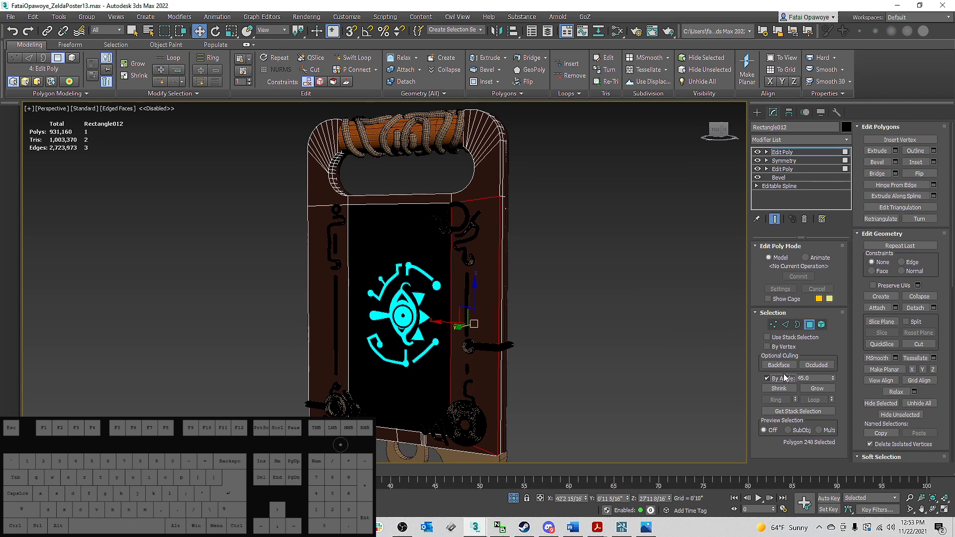
pyautogui.click(774, 324)
# Step: Select the front outer edge loop of the slate's body, adding the lower-left corner and left side edges
pyautogui.click(785, 324)
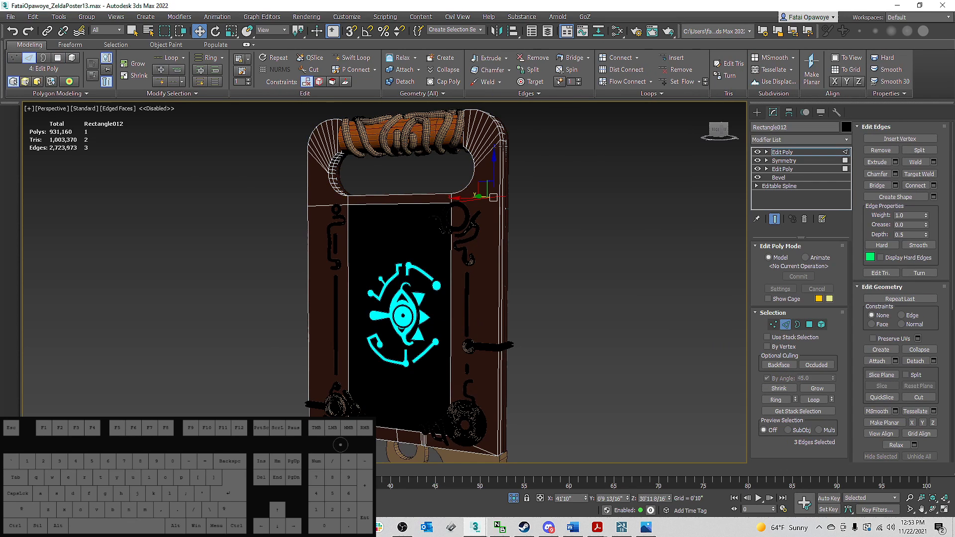
pyautogui.doubleClick(499, 148)
pyautogui.keyDown('alt'); pyautogui.moveTo(495, 247); pyautogui.dragTo(518, 172, button='middle'); pyautogui.keyUp('alt')
pyautogui.moveTo(455, 263); pyautogui.dragTo(503, 188, button='middle')
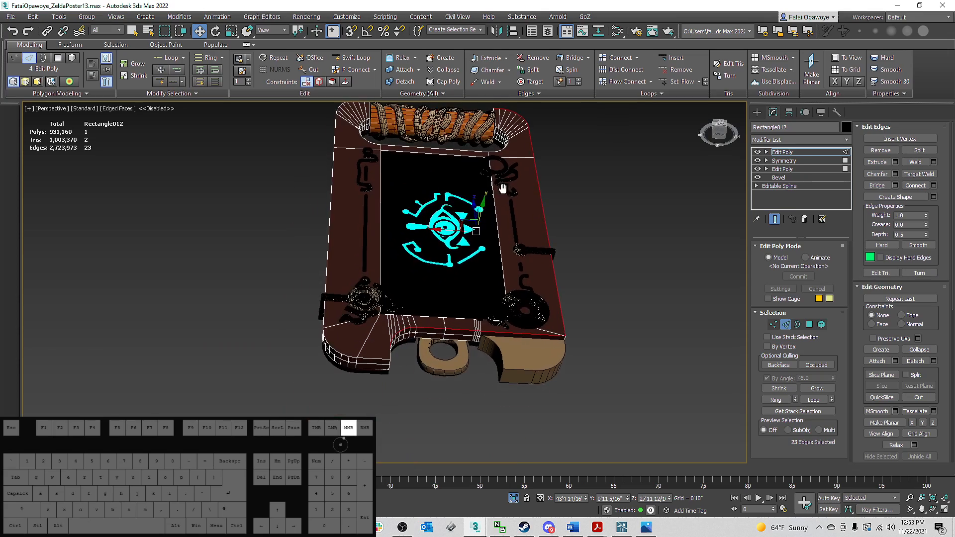
pyautogui.scroll(4, 372, 354)
pyautogui.keyDown('ctrl'); pyautogui.click(281, 409); pyautogui.keyUp('ctrl')
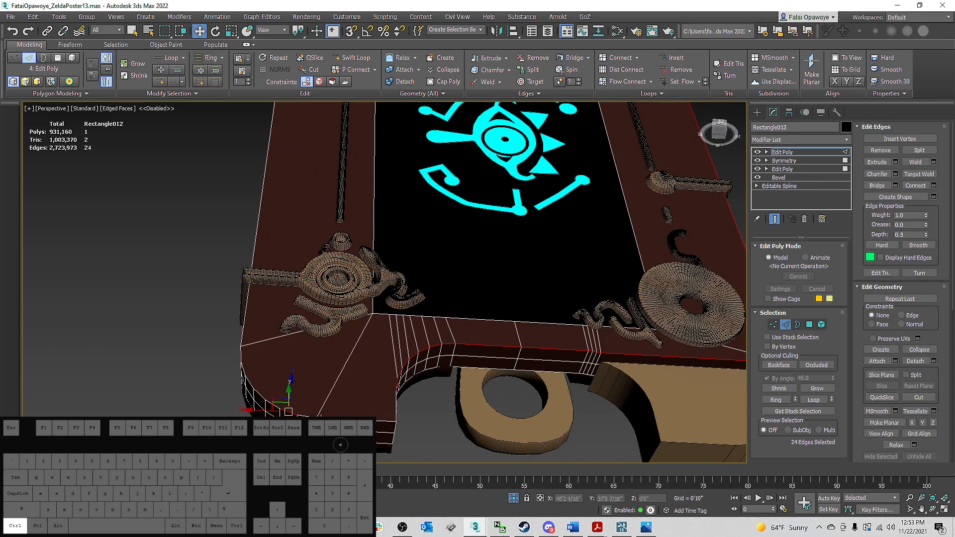
pyautogui.keyDown('ctrl'); pyautogui.click(297, 413); pyautogui.keyUp('ctrl')
pyautogui.keyDown('alt'); pyautogui.moveTo(343, 329); pyautogui.dragTo(423, 328, button='middle'); pyautogui.keyUp('alt')
pyautogui.keyDown('ctrl'); pyautogui.click(426, 330); pyautogui.keyUp('ctrl')
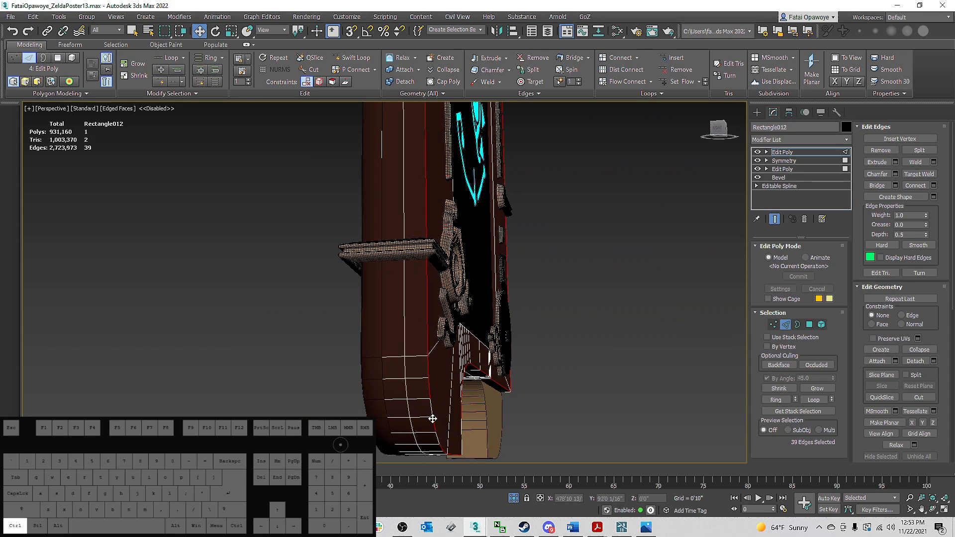
pyautogui.keyDown('alt'); pyautogui.moveTo(436, 302); pyautogui.dragTo(389, 219, button='middle'); pyautogui.keyUp('alt')
# Step: Add the front edges at the handle's left end and along the handle opening's left curve and lower side
pyautogui.scroll(10, 389, 219)
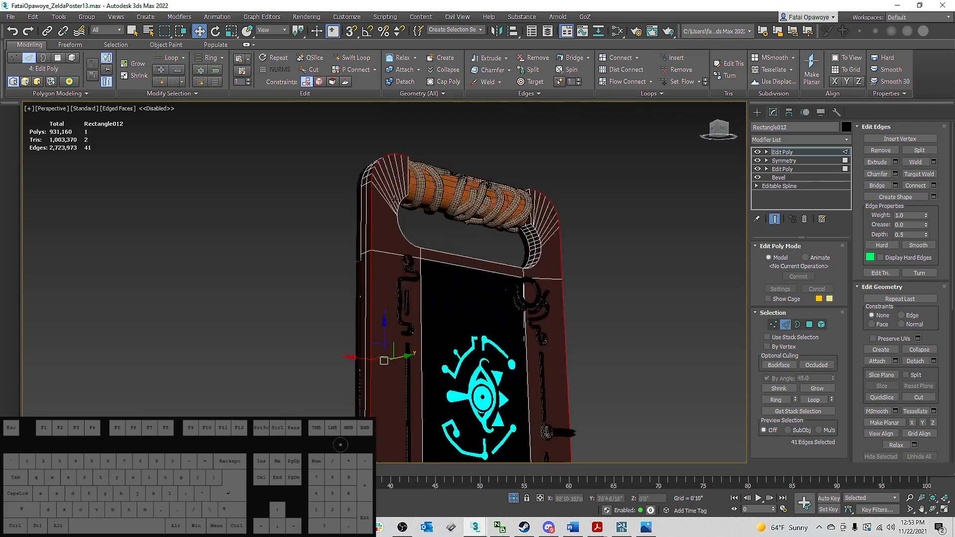
pyautogui.moveTo(351, 261); pyautogui.dragTo(341, 279, button='middle')
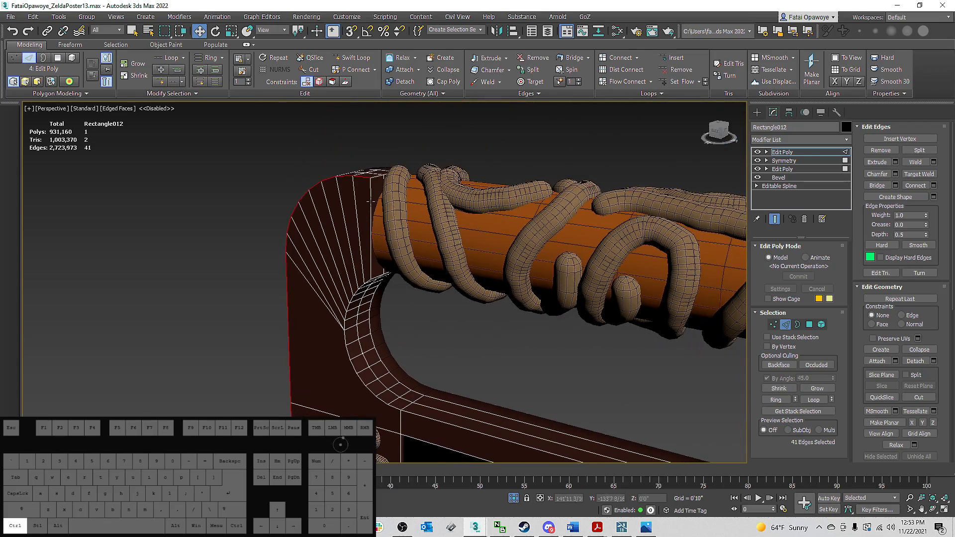
pyautogui.scroll(2, 360, 288)
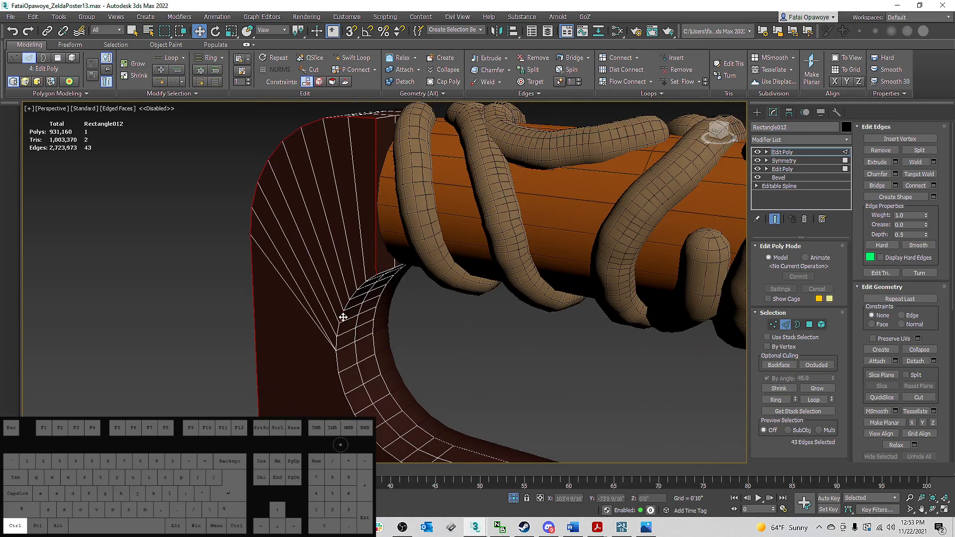
pyautogui.keyDown('ctrl'); pyautogui.click(343, 317); pyautogui.keyUp('ctrl')
pyautogui.moveTo(342, 319); pyautogui.dragTo(305, 225, button='middle')
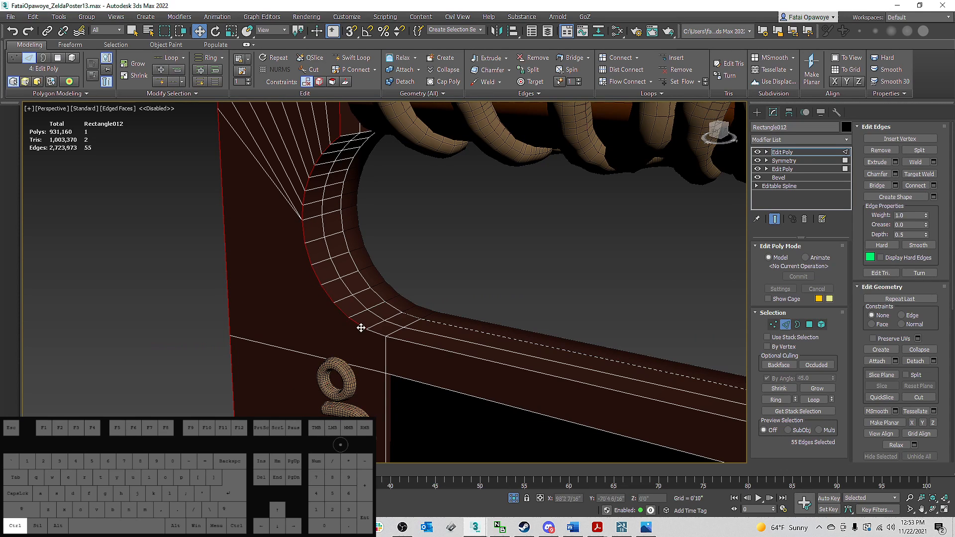
pyautogui.scroll(-4, 409, 334)
pyautogui.moveTo(408, 334); pyautogui.dragTo(297, 278, button='middle')
pyautogui.keyDown('ctrl'); pyautogui.click(345, 288); pyautogui.keyUp('ctrl')
# Step: Add the front edges of the handle opening's right curve and right end to the selection
pyautogui.keyDown('alt'); pyautogui.moveTo(547, 311); pyautogui.dragTo(402, 242, button='middle'); pyautogui.keyUp('alt')
pyautogui.keyDown('alt'); pyautogui.moveTo(432, 253); pyautogui.dragTo(441, 219, button='middle'); pyautogui.keyUp('alt')
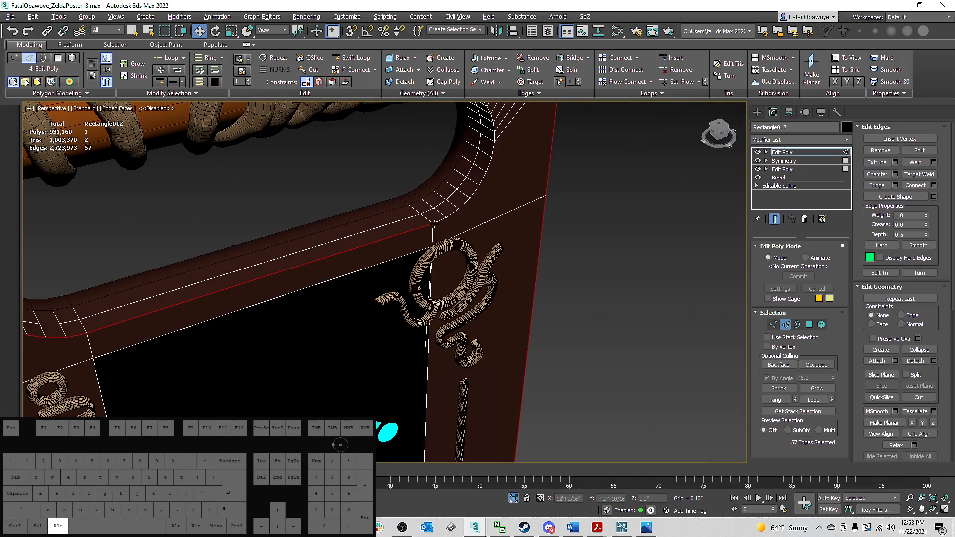
pyautogui.keyDown('ctrl'); pyautogui.click(440, 219); pyautogui.keyUp('ctrl')
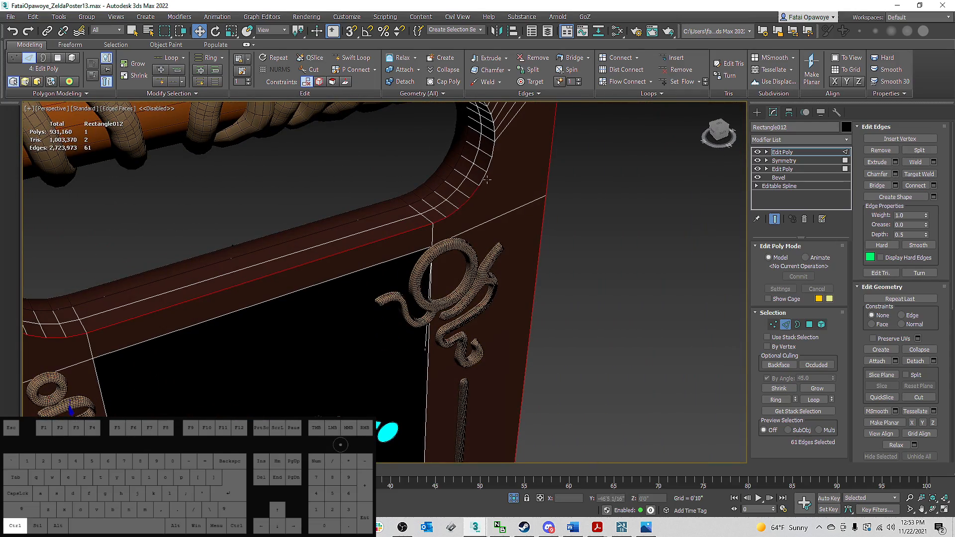
pyautogui.moveTo(481, 178); pyautogui.dragTo(451, 127, button='middle')
pyautogui.keyDown('ctrl'); pyautogui.click(490, 240); pyautogui.keyUp('ctrl')
pyautogui.keyDown('ctrl'); pyautogui.click(493, 226); pyautogui.keyUp('ctrl')
# Step: Start chamfering the selected front outline edges of the slate's body with an amount of 0'1 11/16"
pyautogui.scroll(-8, 477, 224)
pyautogui.scroll(-3, 427, 282)
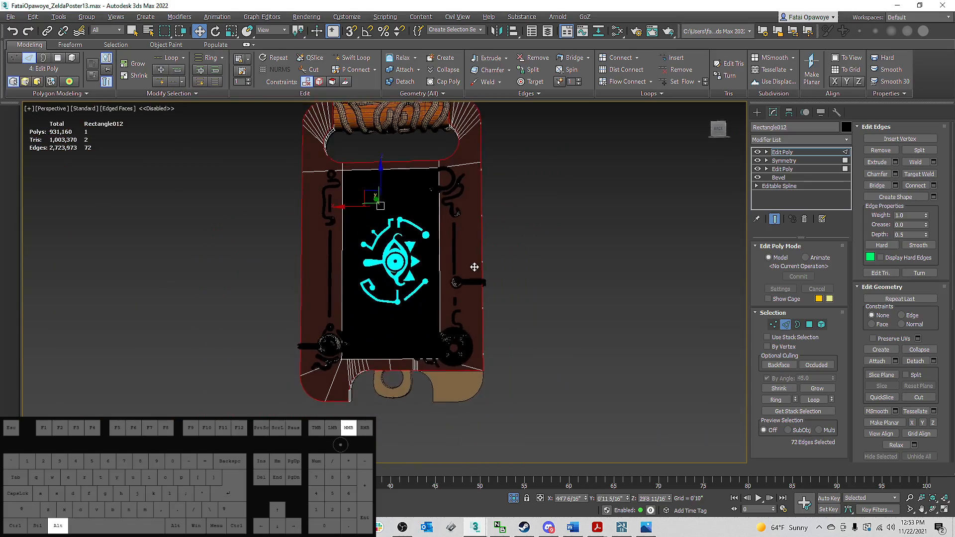
pyautogui.keyDown('alt'); pyautogui.moveTo(474, 267); pyautogui.dragTo(431, 215, button='middle'); pyautogui.keyUp('alt')
pyautogui.scroll(10, 400, 186)
pyautogui.rightClick(432, 215)
pyautogui.click(360, 276)
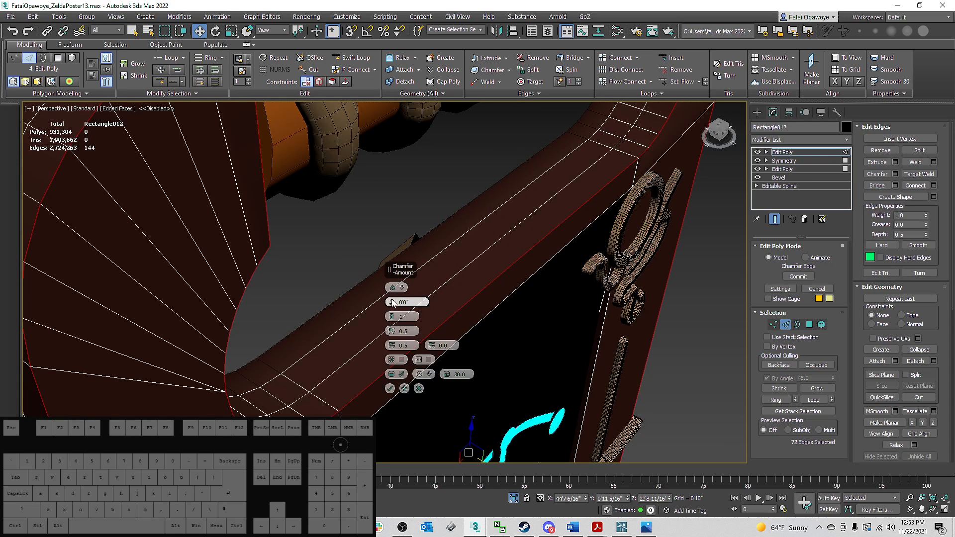
pyautogui.moveTo(394, 305); pyautogui.dragTo(391, 295)
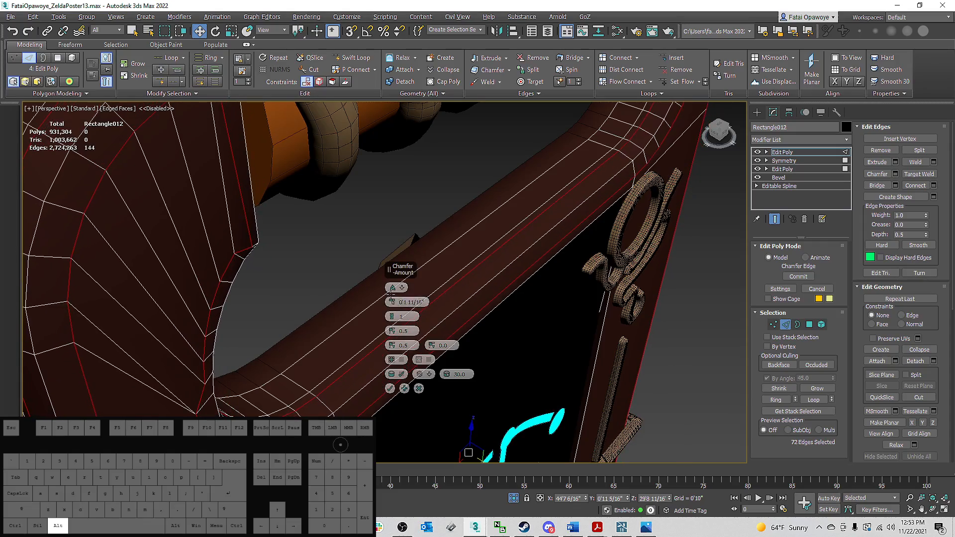
# Step: Try the chamfer with 3 segments in plain shading, then reset the segment count
pyautogui.keyDown('alt'); pyautogui.moveTo(391, 295); pyautogui.dragTo(392, 202, button='middle'); pyautogui.keyUp('alt')
pyautogui.scroll(5, 393, 203)
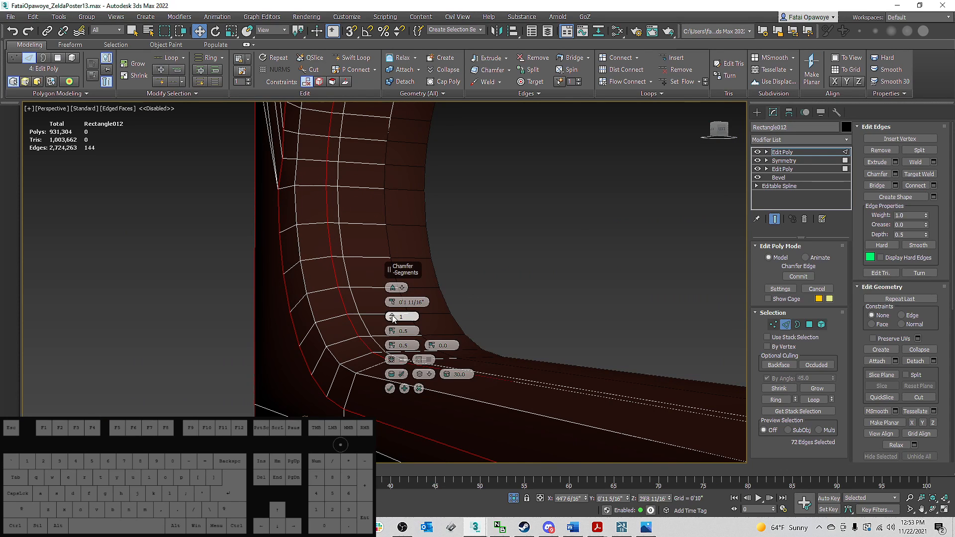
pyautogui.moveTo(393, 318); pyautogui.dragTo(393, 314)
pyautogui.keyDown('alt'); pyautogui.moveTo(273, 282); pyautogui.dragTo(359, 288, button='middle'); pyautogui.keyUp('alt')
pyautogui.press('F4')
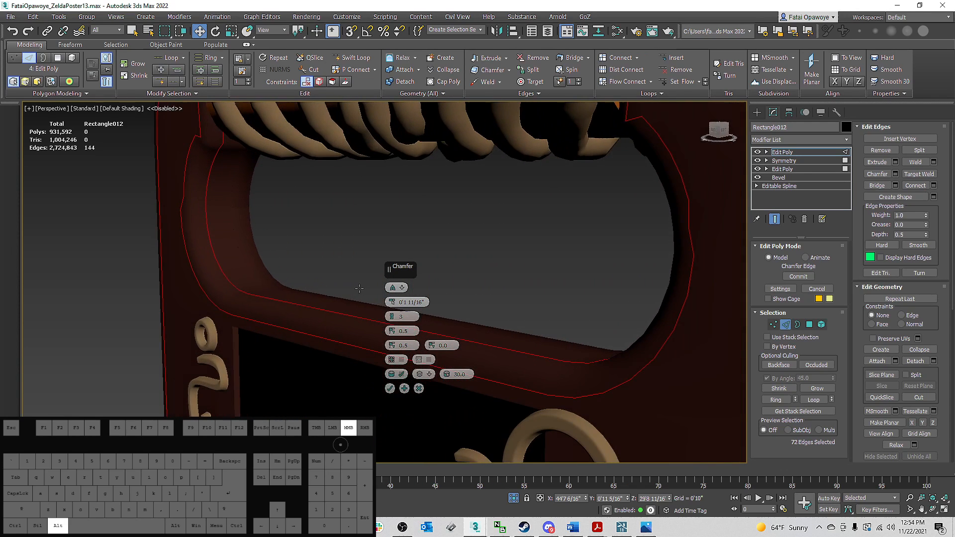
pyautogui.rightClick(396, 317)
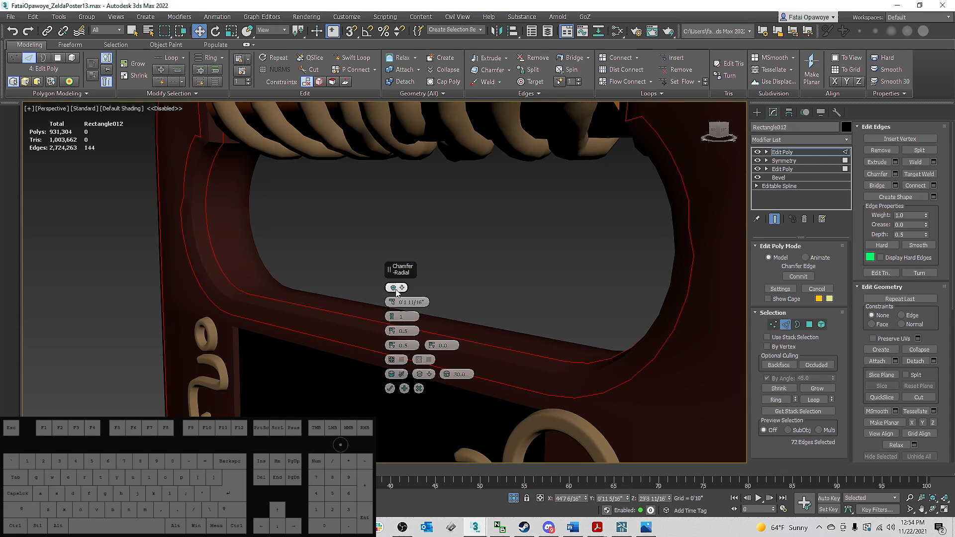
# Step: Switch the chamfer type to Quad and set its amount to 0'1"
pyautogui.click(396, 291)
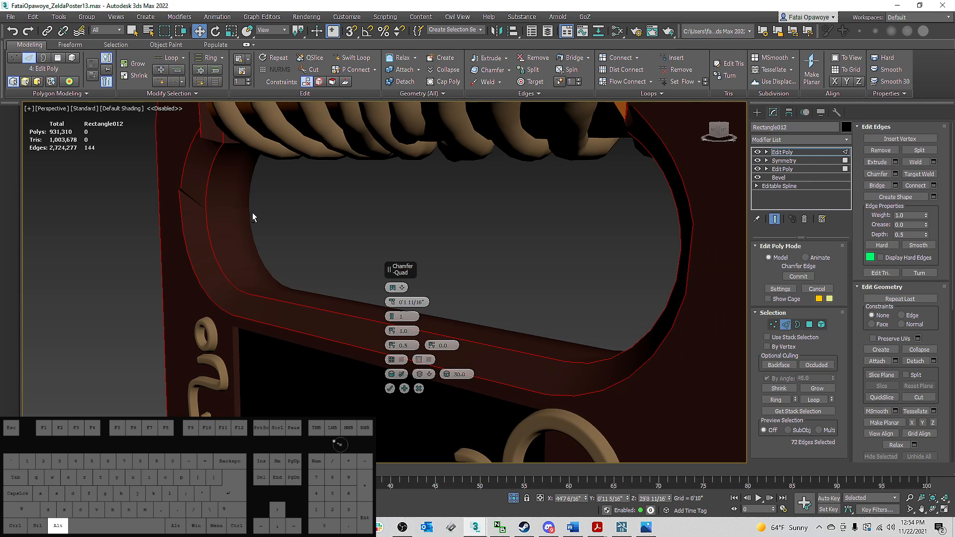
pyautogui.keyDown('alt'); pyautogui.moveTo(253, 214); pyautogui.dragTo(323, 283, button='middle'); pyautogui.keyUp('alt')
pyautogui.moveTo(393, 307); pyautogui.dragTo(394, 306)
pyautogui.keyDown('alt'); pyautogui.moveTo(204, 215); pyautogui.dragTo(139, 232, button='middle'); pyautogui.keyUp('alt')
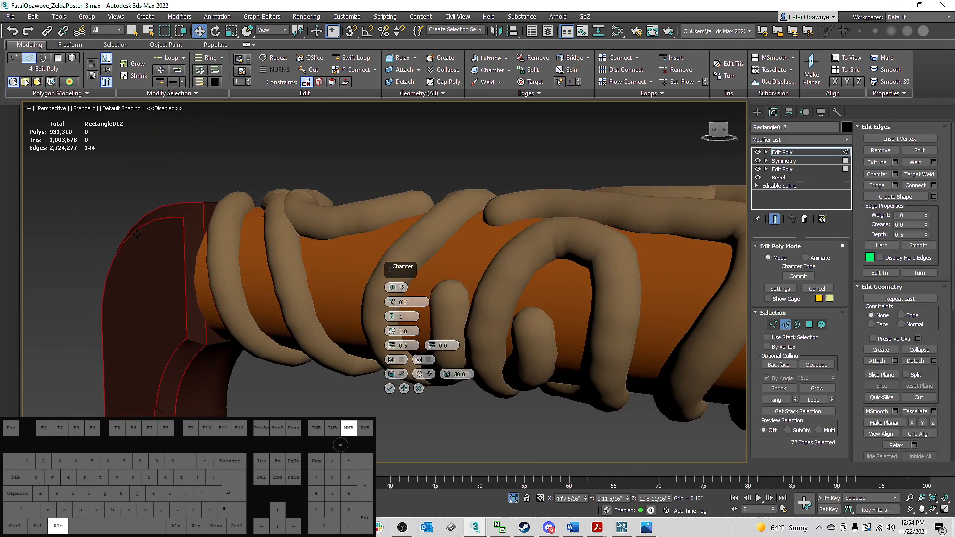
pyautogui.moveTo(196, 251)
pyautogui.mouseDown(button='middle')
pyautogui.moveTo(200, 199)
pyautogui.moveTo(216, 196)
pyautogui.moveTo(231, 219)
pyautogui.mouseUp(button='middle')
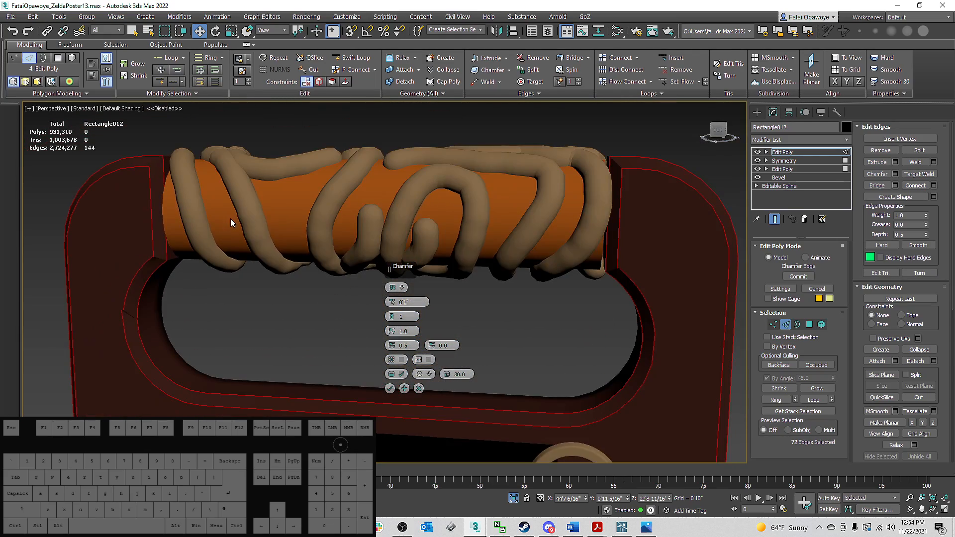
# Step: Check the previewed chamfer's mesh around the handle and its opening with edges displayed, and apply the chamfer
pyautogui.press('F4')
pyautogui.scroll(6, 207, 265)
pyautogui.keyDown('alt'); pyautogui.moveTo(206, 266); pyautogui.dragTo(172, 186, button='middle'); pyautogui.keyUp('alt')
pyautogui.scroll(8, 382, 209)
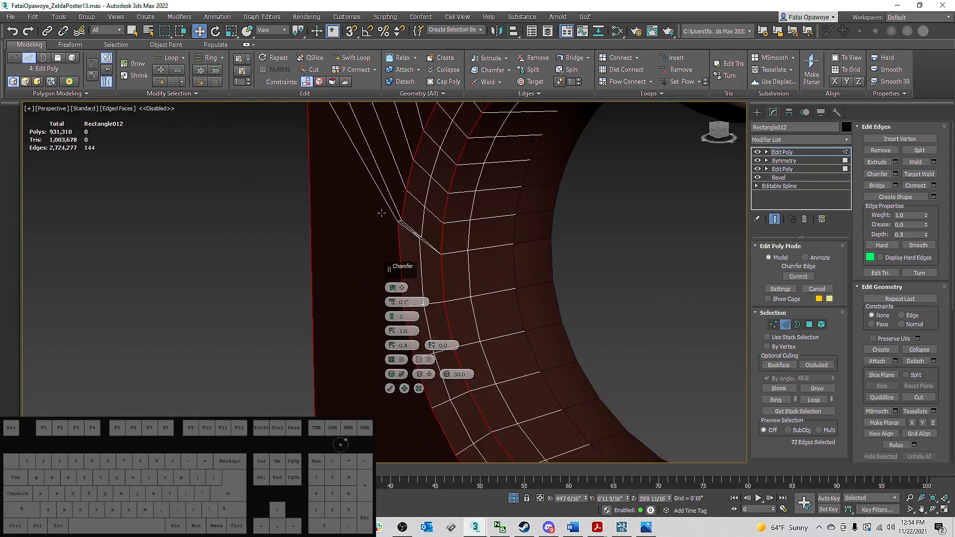
pyautogui.moveTo(486, 244); pyautogui.dragTo(363, 216, button='middle')
pyautogui.scroll(-10, 410, 177)
pyautogui.scroll(-6, 485, 150)
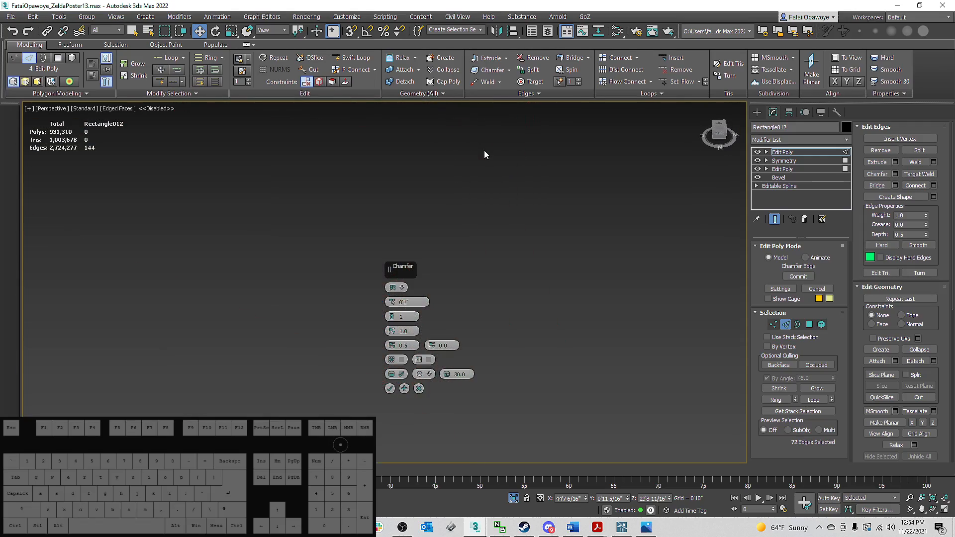
pyautogui.moveTo(419, 231); pyautogui.dragTo(412, 173, button='middle')
pyautogui.scroll(-2, 427, 210)
pyautogui.scroll(5, 454, 187)
pyautogui.press('z')
pyautogui.scroll(7, 440, 191)
pyautogui.scroll(-5, 406, 165)
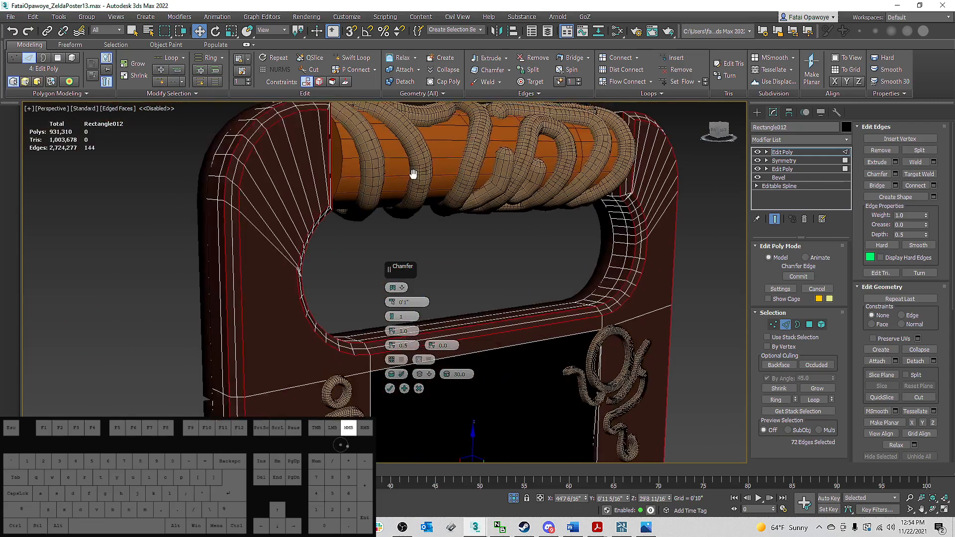
pyautogui.keyDown('alt'); pyautogui.moveTo(329, 169); pyautogui.dragTo(372, 163, button='middle'); pyautogui.keyUp('alt')
pyautogui.scroll(3, 372, 163)
pyautogui.scroll(2, 372, 163)
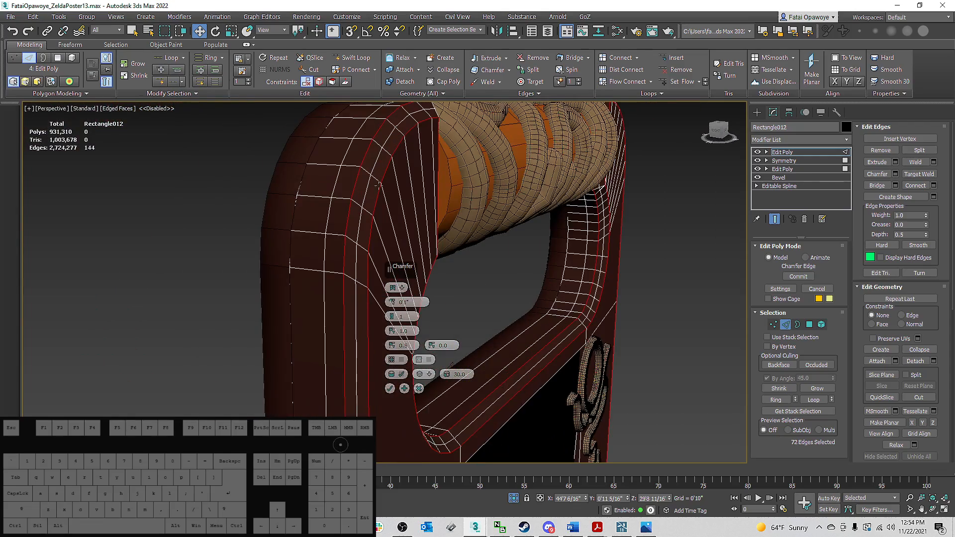
pyautogui.click(390, 388)
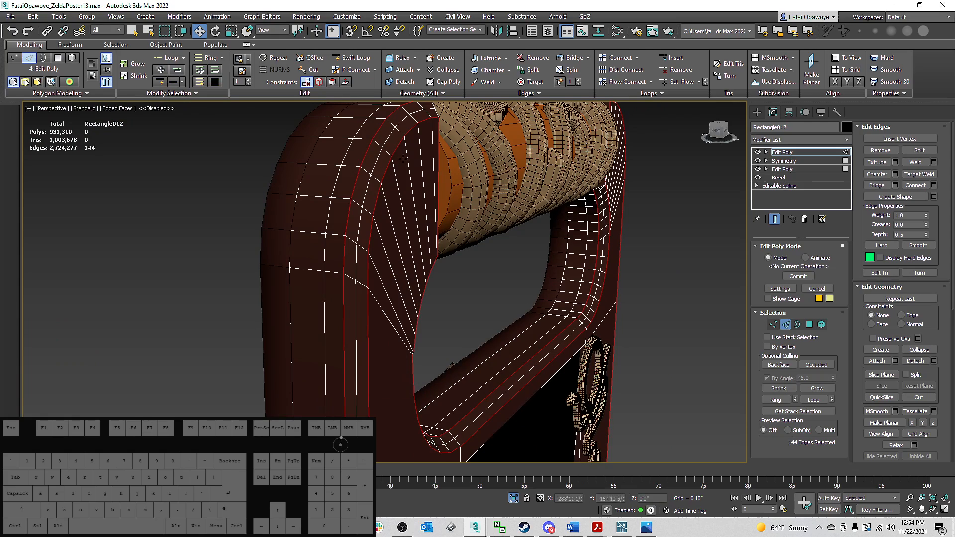
# Step: Remove the chamfer's inner edge loop around the handle's left end, including its vertices
pyautogui.doubleClick(417, 111)
pyautogui.keyDown('alt'); pyautogui.moveTo(416, 111); pyautogui.dragTo(338, 94, button='middle'); pyautogui.keyUp('alt')
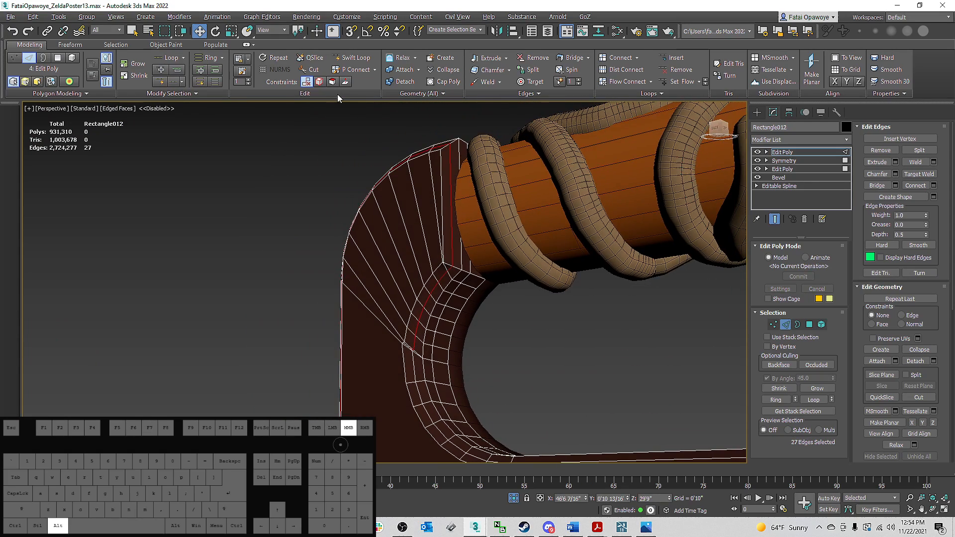
pyautogui.hotkey('ctrl', 'BackSpace')
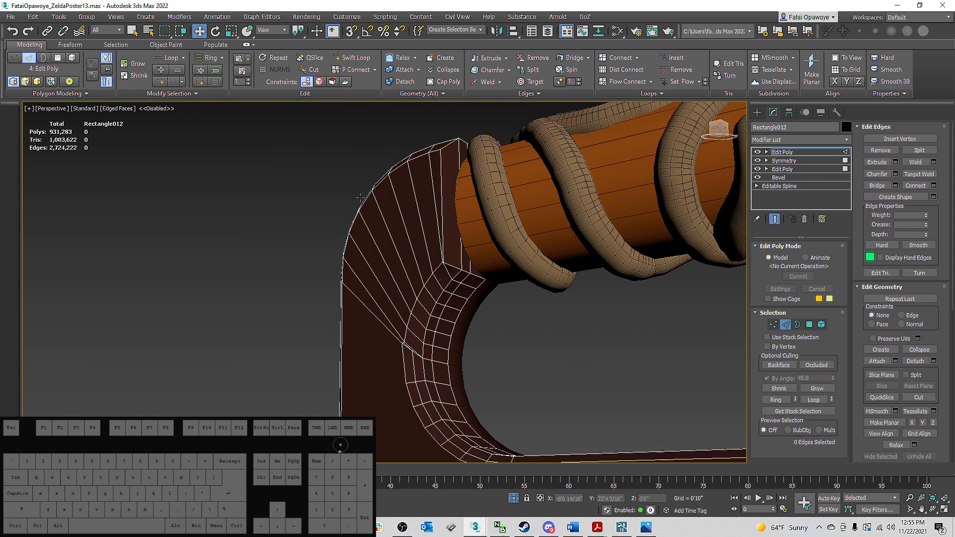
# Step: Remove the short stray edge in the narrow notch on the left curve of the handle opening
pyautogui.scroll(5, 416, 356)
pyautogui.scroll(4, 416, 358)
pyautogui.click(415, 379)
pyautogui.scroll(-2, 415, 377)
pyautogui.moveTo(415, 376); pyautogui.dragTo(339, 250, button='middle')
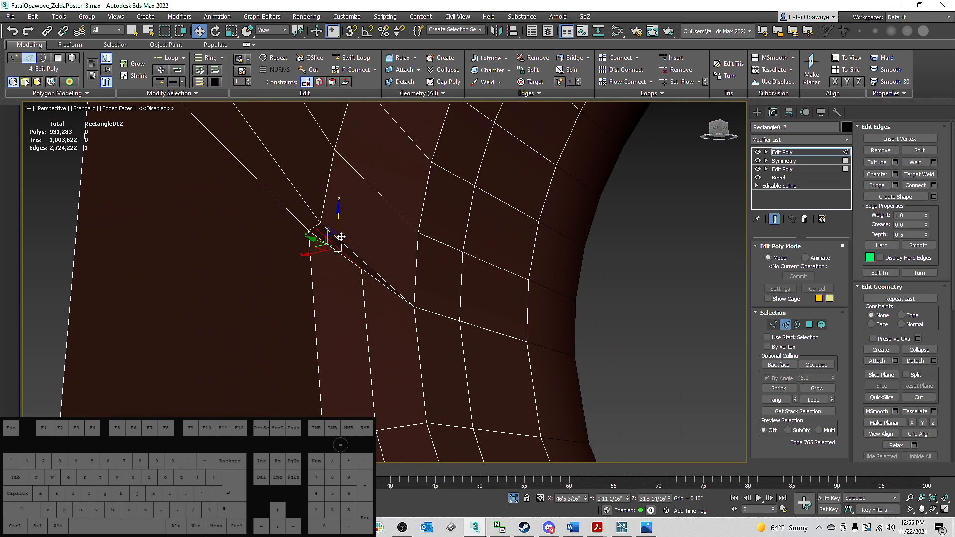
pyautogui.hotkey('ctrl', 'BackSpace')
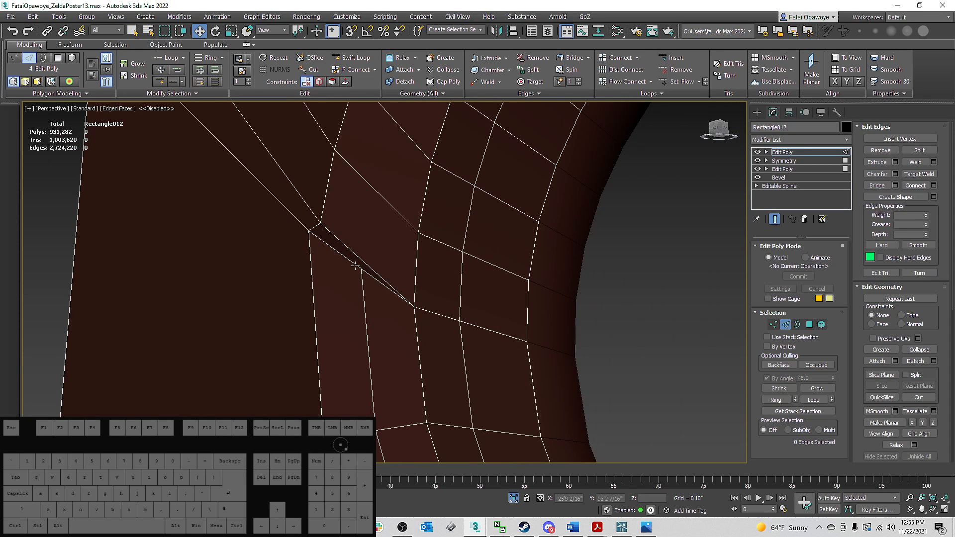
# Step: Remove the extra edge loop along the handle opening's lower side and the one around the handle's right outer corner
pyautogui.click(364, 294)
pyautogui.doubleClick(365, 294)
pyautogui.scroll(-8, 351, 275)
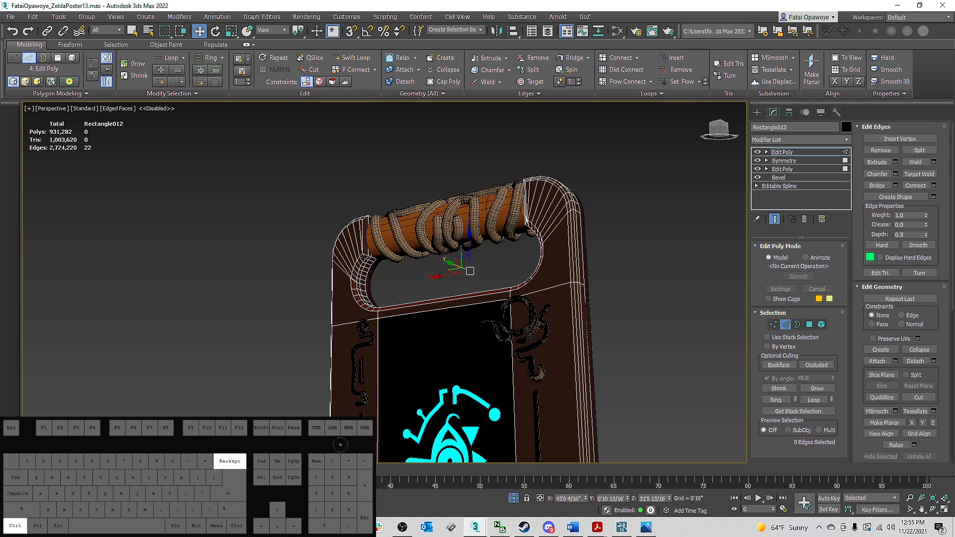
pyautogui.hotkey('ctrl', 'BackSpace')
pyautogui.scroll(4, 539, 185)
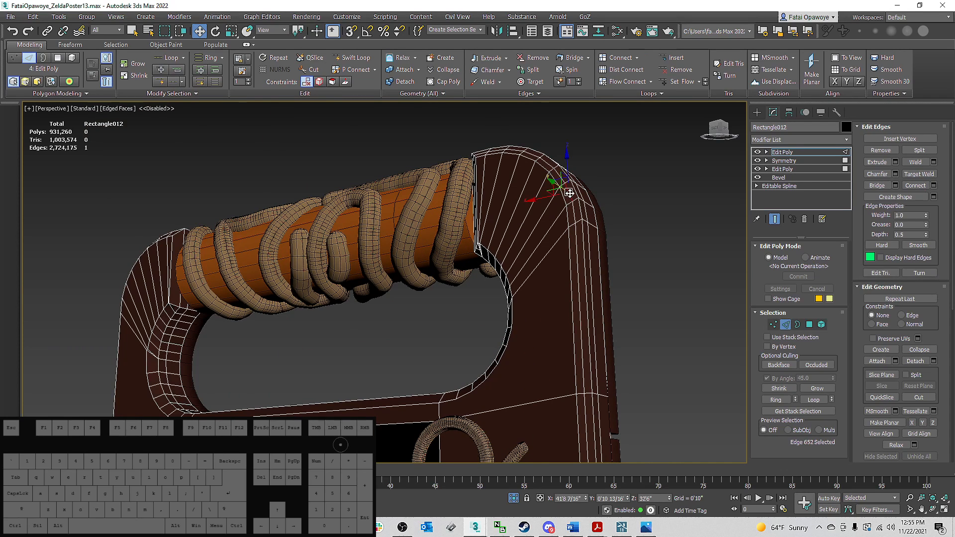
pyautogui.doubleClick(561, 191)
pyautogui.hotkey('ctrl', 'BackSpace')
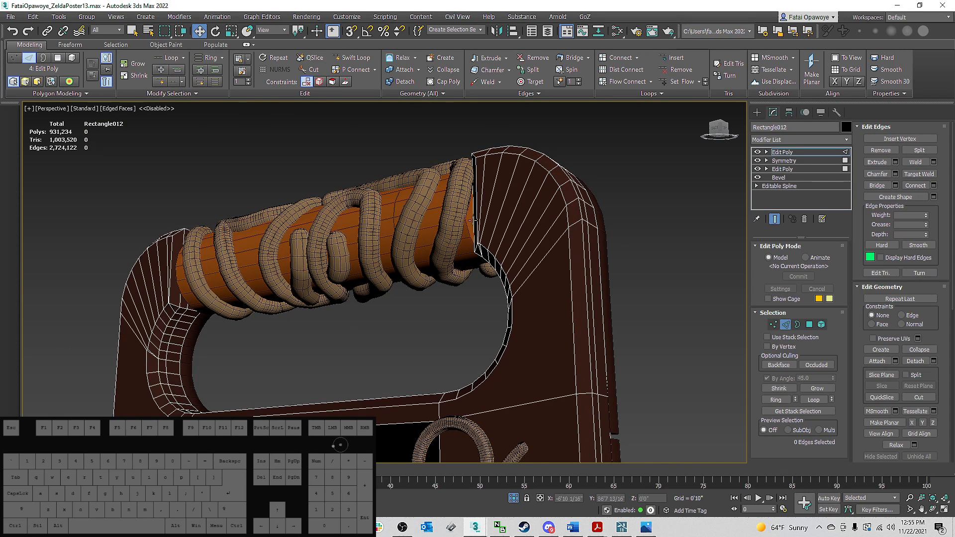
# Step: Collapse the short leftover edge at the narrow notch on the left curve of the handle opening
pyautogui.scroll(3, 474, 219)
pyautogui.click(484, 258)
pyautogui.keyDown('alt'); pyautogui.moveTo(522, 265); pyautogui.dragTo(492, 296, button='middle'); pyautogui.keyUp('alt')
pyautogui.scroll(-5, 485, 301)
pyautogui.moveTo(470, 310); pyautogui.dragTo(481, 300, button='middle')
pyautogui.scroll(-4, 481, 300)
pyautogui.keyDown('alt'); pyautogui.moveTo(368, 280); pyautogui.dragTo(345, 266, button='middle'); pyautogui.keyUp('alt')
pyautogui.scroll(8, 410, 304)
pyautogui.keyDown('alt'); pyautogui.moveTo(410, 304); pyautogui.dragTo(388, 312, button='middle'); pyautogui.keyUp('alt')
pyautogui.scroll(-3, 388, 312)
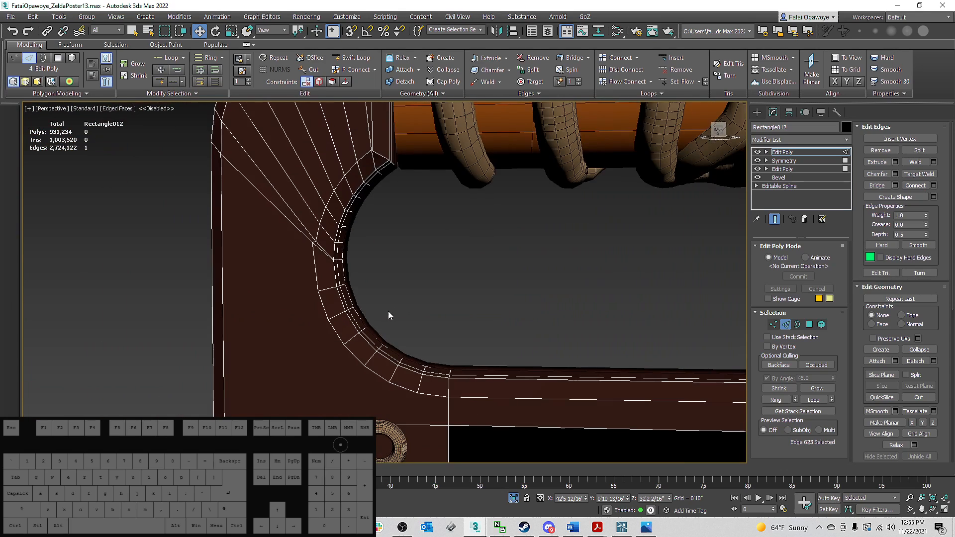
pyautogui.press('F3')
pyautogui.press('F3')
pyautogui.press('F4')
pyautogui.scroll(8, 311, 243)
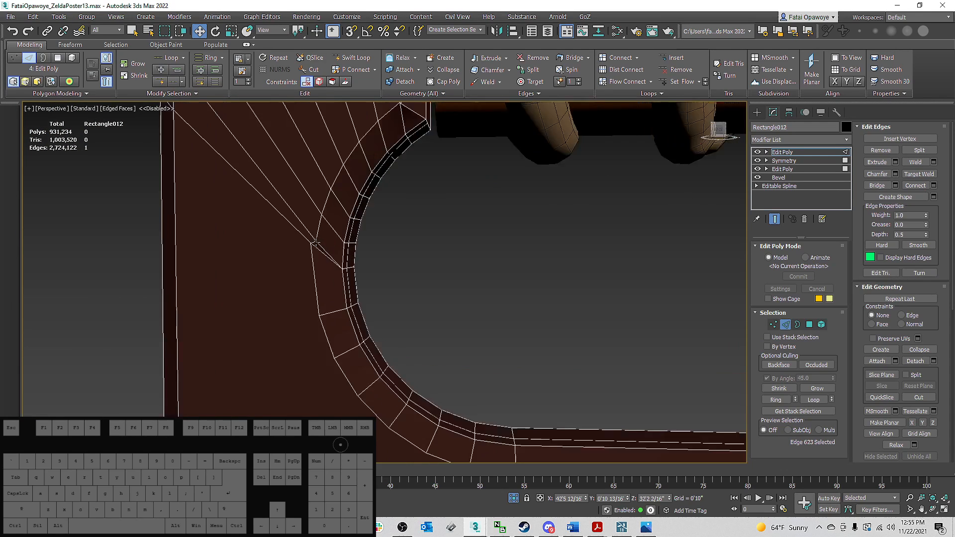
pyautogui.rightClick(314, 242)
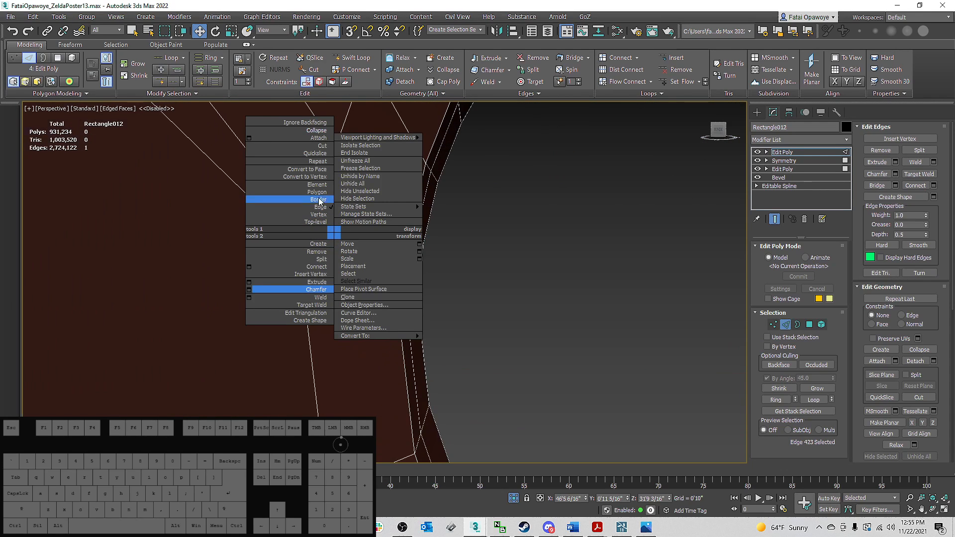
pyautogui.click(323, 132)
# Step: Hide the mesh edges and inspect the slate's shaded surfaces from the front and the side
pyautogui.scroll(-7, 329, 241)
pyautogui.keyDown('alt'); pyautogui.moveTo(327, 240); pyautogui.dragTo(391, 280, button='middle'); pyautogui.keyUp('alt')
pyautogui.scroll(-8, 391, 280)
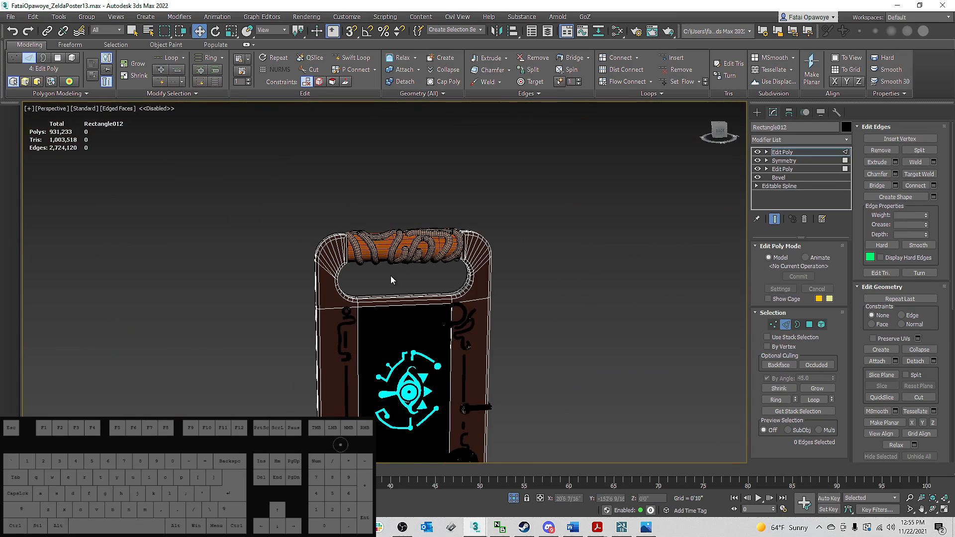
pyautogui.press('F4')
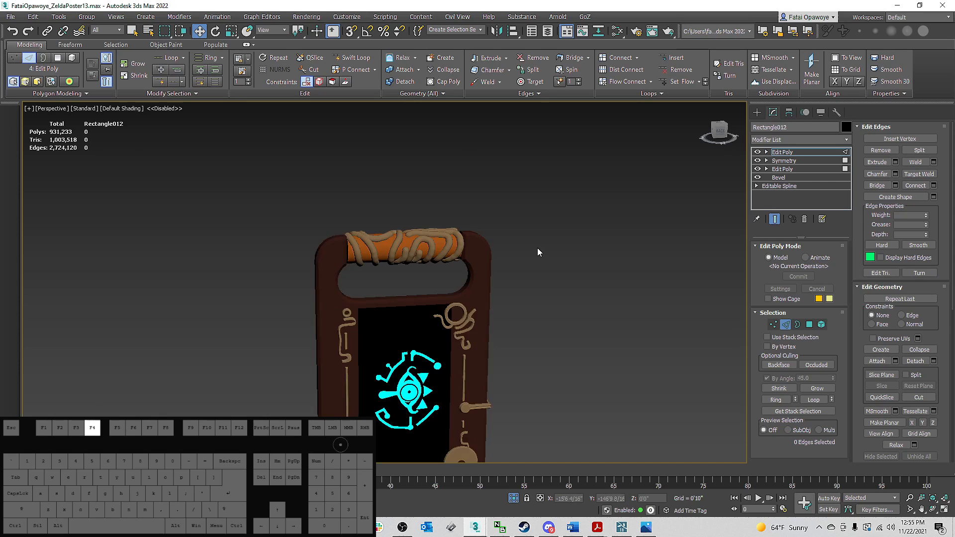
pyautogui.scroll(8, 481, 250)
pyautogui.scroll(-8, 482, 251)
pyautogui.keyDown('alt'); pyautogui.moveTo(481, 251); pyautogui.dragTo(393, 288, button='middle'); pyautogui.keyUp('alt')
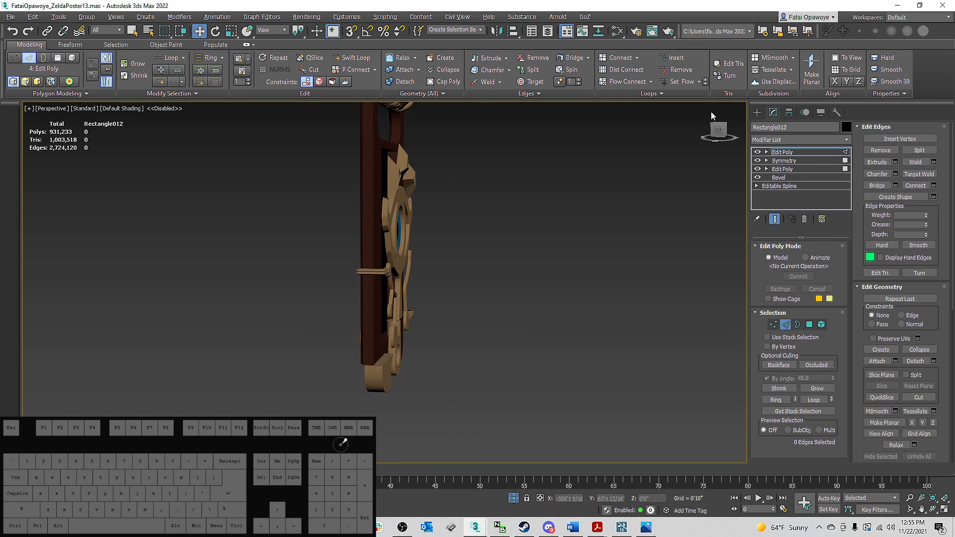
# Step: Center the pivot of the tan piece at the slate's lower end to the object
pyautogui.click(757, 113)
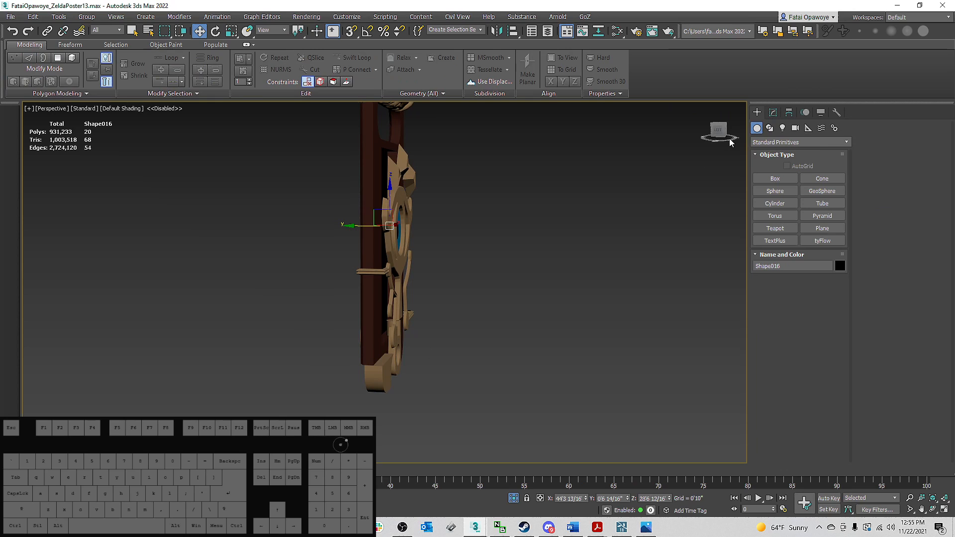
pyautogui.click(788, 113)
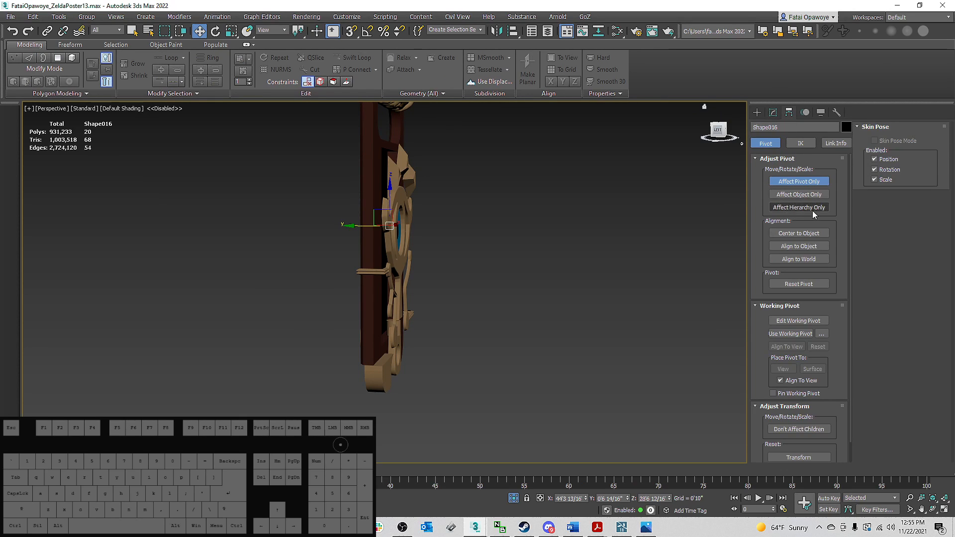
pyautogui.click(798, 233)
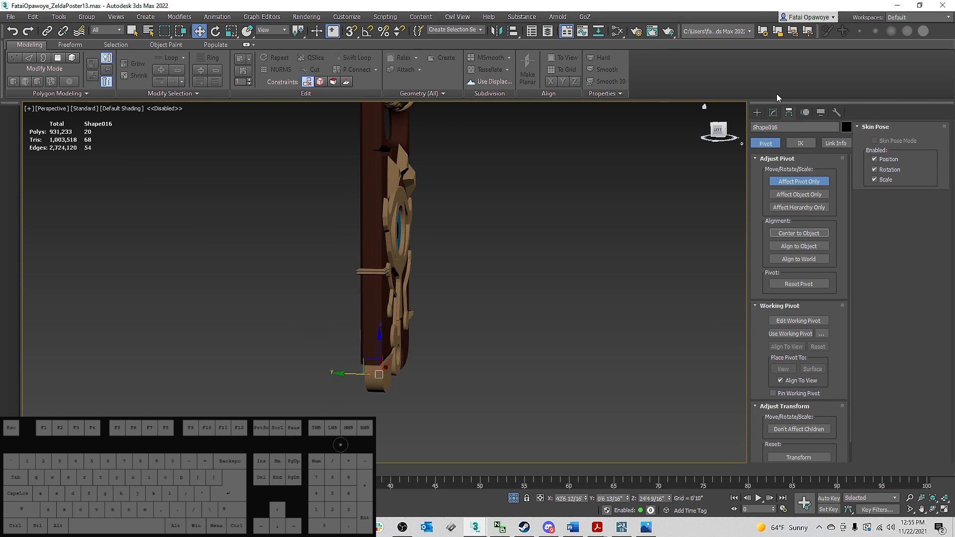
pyautogui.click(757, 113)
# Step: Move the tan lower-end piece along Y to about 0'7 12/16" to line it up with the slate's body, and deselect it
pyautogui.keyDown('alt'); pyautogui.moveTo(378, 308); pyautogui.dragTo(374, 312, button='middle'); pyautogui.keyUp('alt')
pyautogui.scroll(5, 366, 393)
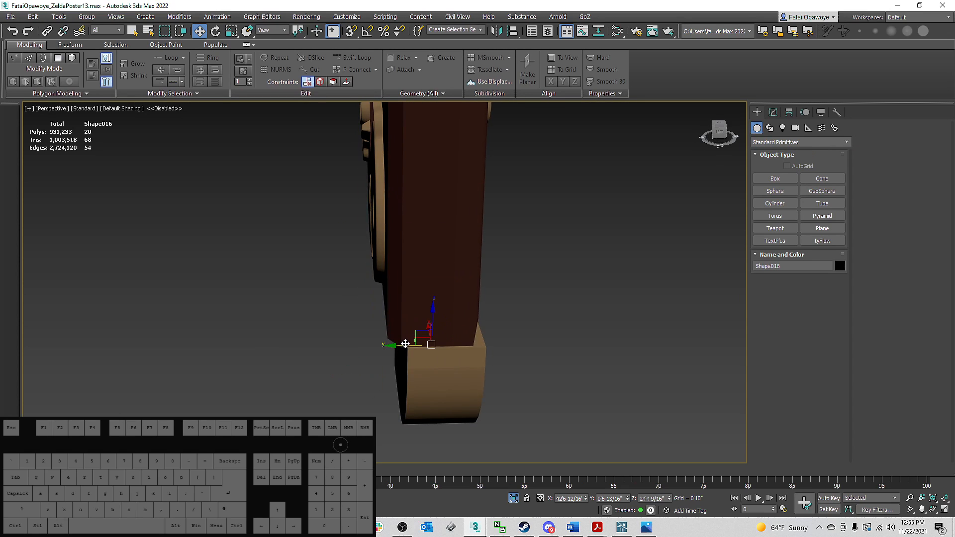
pyautogui.moveTo(405, 344); pyautogui.dragTo(395, 352)
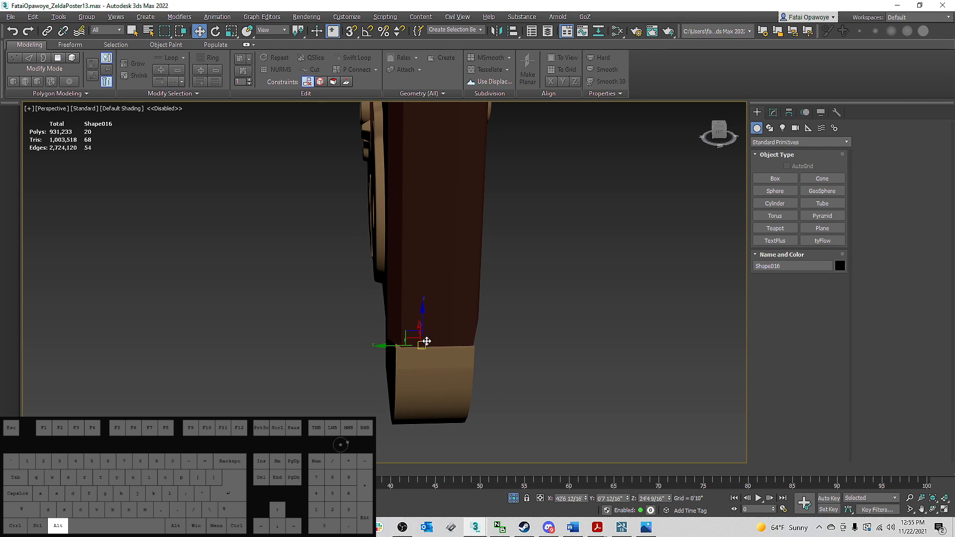
pyautogui.keyDown('alt'); pyautogui.moveTo(396, 352); pyautogui.dragTo(460, 278, button='middle'); pyautogui.keyUp('alt')
pyautogui.click(586, 339)
# Step: Select the slate's dark red body from a side view
pyautogui.scroll(5, 462, 259)
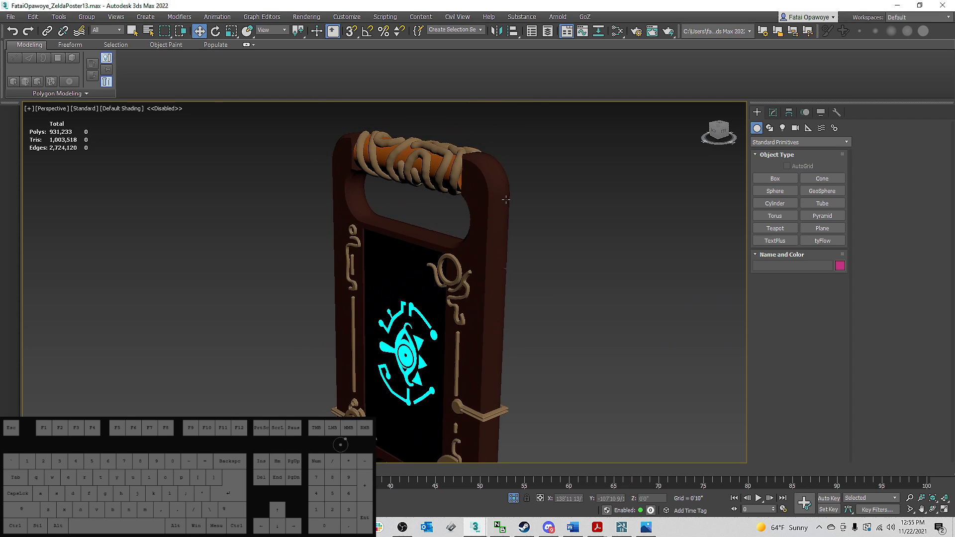
pyautogui.click(461, 184)
pyautogui.scroll(-3, 474, 188)
pyautogui.click(513, 197)
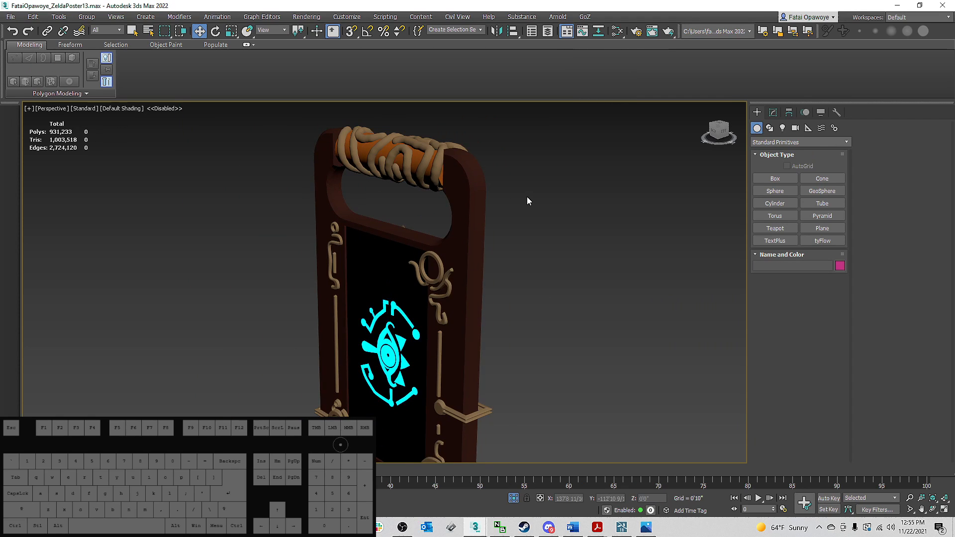
pyautogui.keyDown('alt'); pyautogui.moveTo(527, 201); pyautogui.dragTo(398, 214, button='middle'); pyautogui.keyUp('alt')
pyautogui.click(398, 213)
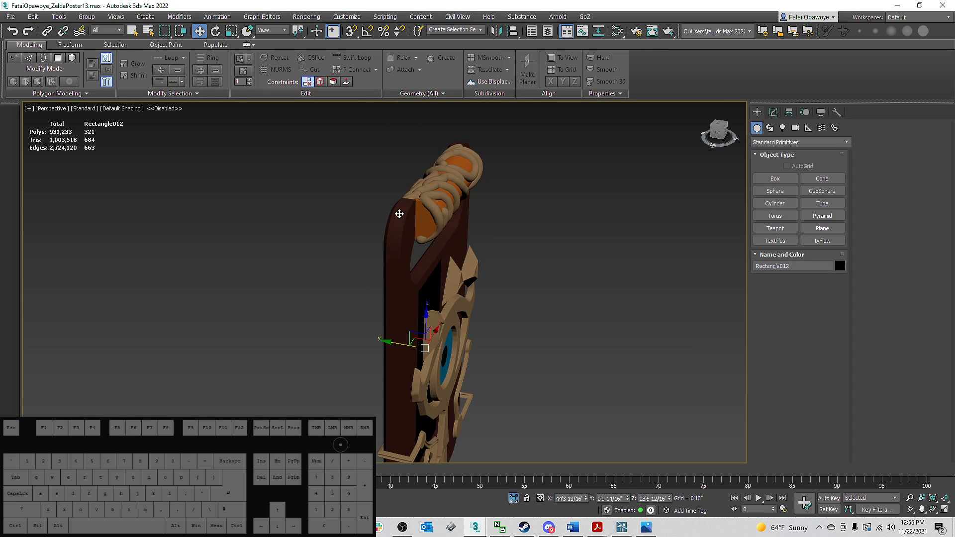
# Step: Turn the mesh edge display back on and check the slate's dark red body from the side and front
pyautogui.press('F4')
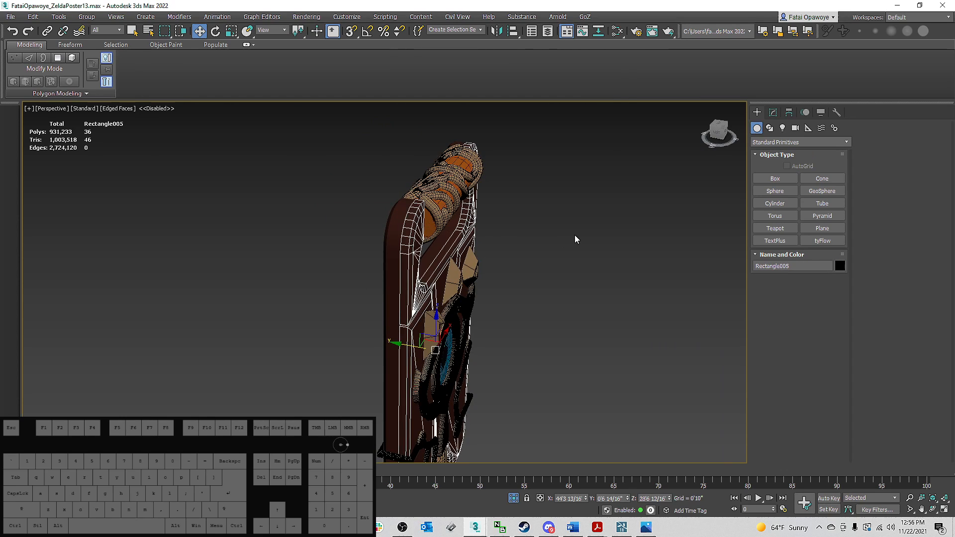
pyautogui.click(574, 235)
pyautogui.click(417, 223)
pyautogui.moveTo(512, 250)
pyautogui.keyDown('alt'); pyautogui.mouseDown(button='middle')
pyautogui.moveTo(467, 241)
pyautogui.moveTo(482, 224)
pyautogui.moveTo(499, 249)
pyautogui.mouseUp(button='middle'); pyautogui.keyUp('alt')
pyautogui.moveTo(500, 251); pyautogui.dragTo(516, 236, button='middle')
pyautogui.click(516, 236)
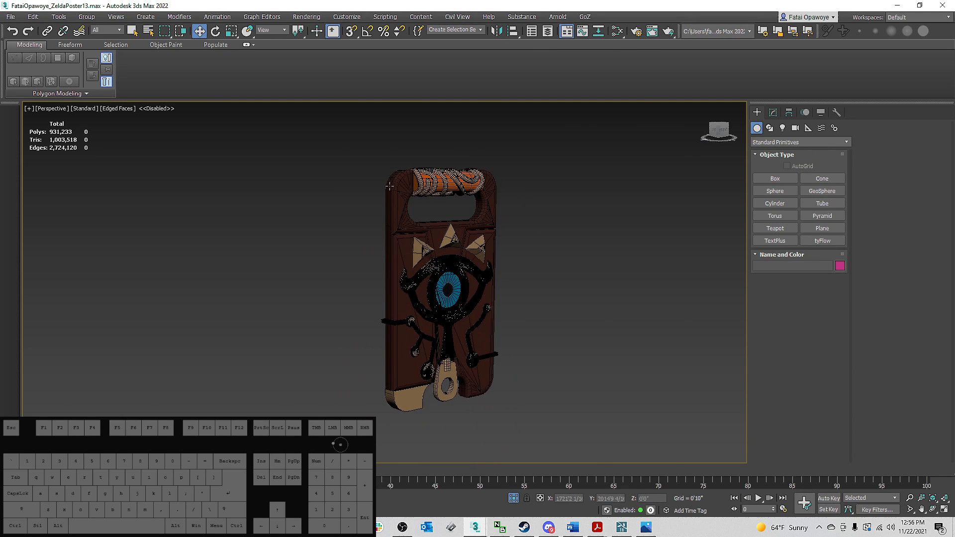
# Step: Add a Retopology modifier to the slate's dark red front body and compute it with a face count of 5000
pyautogui.scroll(5, 390, 188)
pyautogui.click(424, 169)
pyautogui.click(773, 112)
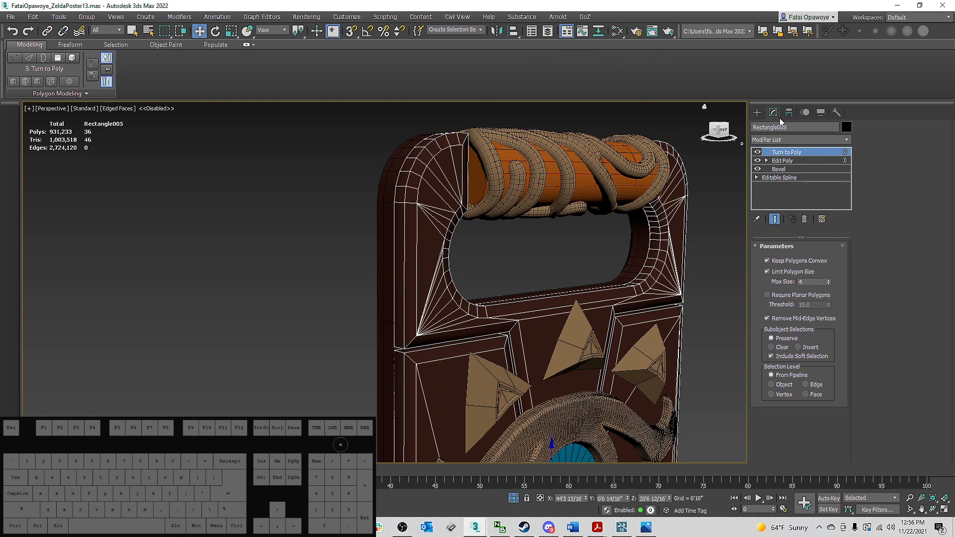
pyautogui.click(795, 144)
pyautogui.press('r')
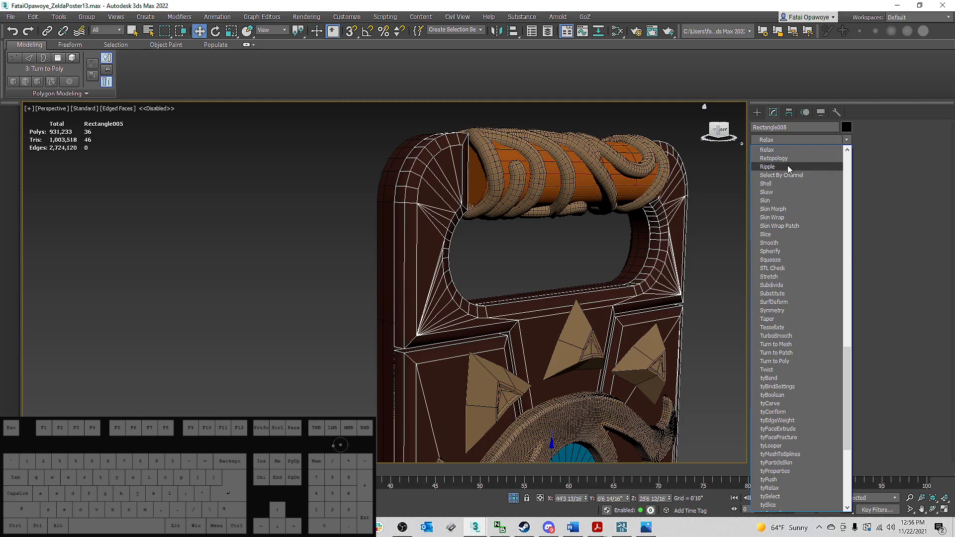
pyautogui.click(789, 158)
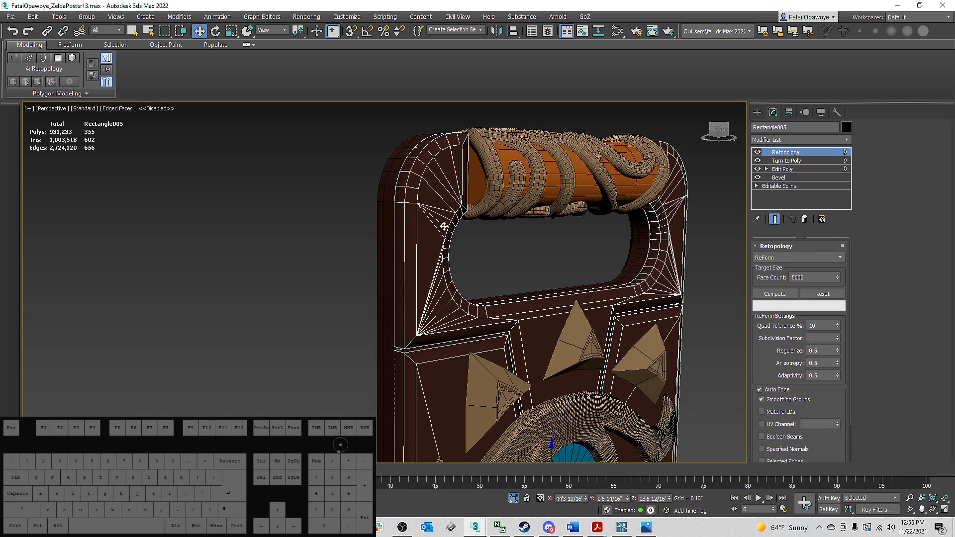
pyautogui.keyDown('alt'); pyautogui.moveTo(431, 277); pyautogui.dragTo(535, 256, button='middle'); pyautogui.keyUp('alt')
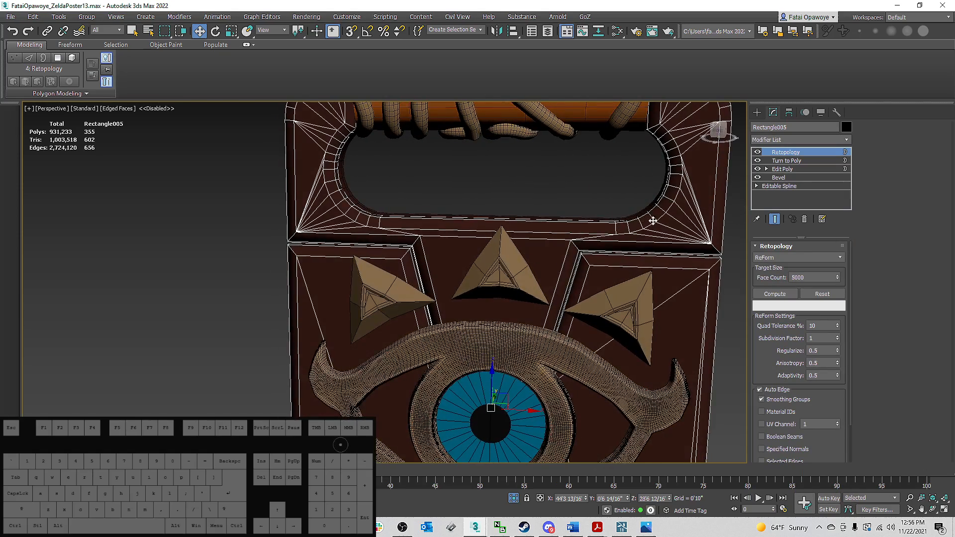
pyautogui.keyDown('alt'); pyautogui.moveTo(653, 220); pyautogui.dragTo(684, 206, button='middle'); pyautogui.keyUp('alt')
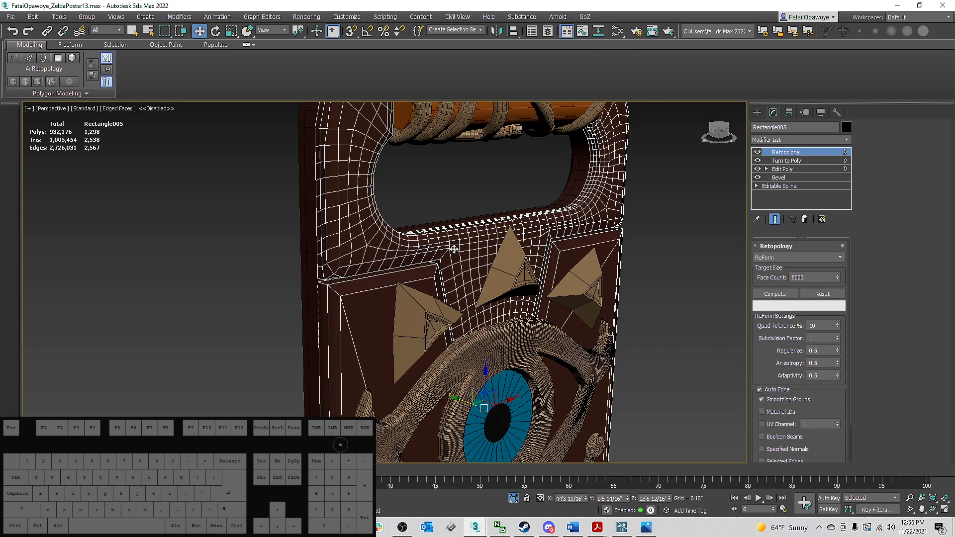
# Step: Inspect the retopologized handle area without mesh edges and undo the Retopology modifier
pyautogui.moveTo(584, 239)
pyautogui.keyDown('alt'); pyautogui.mouseDown(button='middle')
pyautogui.moveTo(565, 271)
pyautogui.moveTo(614, 202)
pyautogui.moveTo(599, 223)
pyautogui.moveTo(565, 196)
pyautogui.moveTo(552, 164)
pyautogui.moveTo(469, 174)
pyautogui.moveTo(532, 139)
pyautogui.mouseUp(button='middle'); pyautogui.keyUp('alt')
pyautogui.press('F4')
pyautogui.scroll(4, 602, 208)
pyautogui.hotkey('ctrl', 'z')
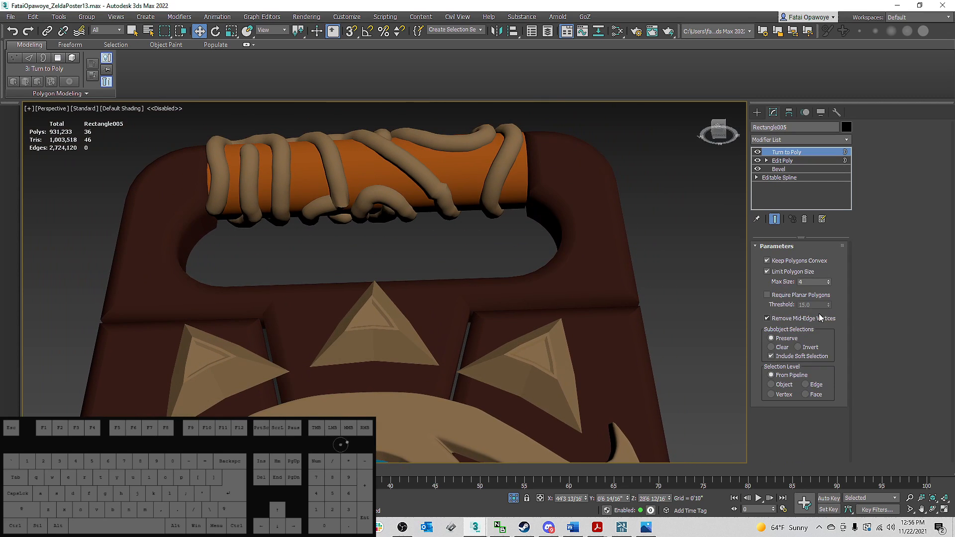
# Step: Add a Retopology modifier to the front body again, enable auto edges by angle at 30, and compute it
pyautogui.click(814, 140)
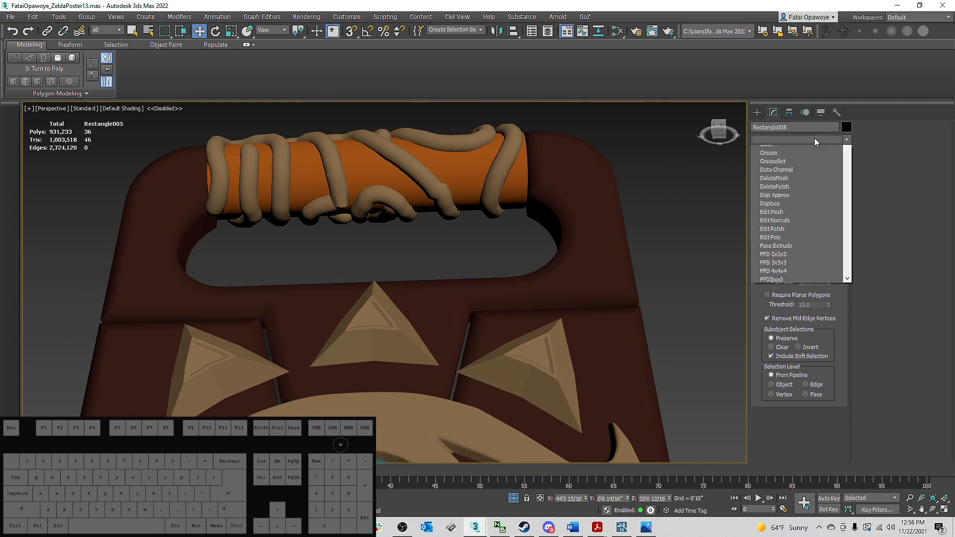
pyautogui.press('r')
pyautogui.click(800, 158)
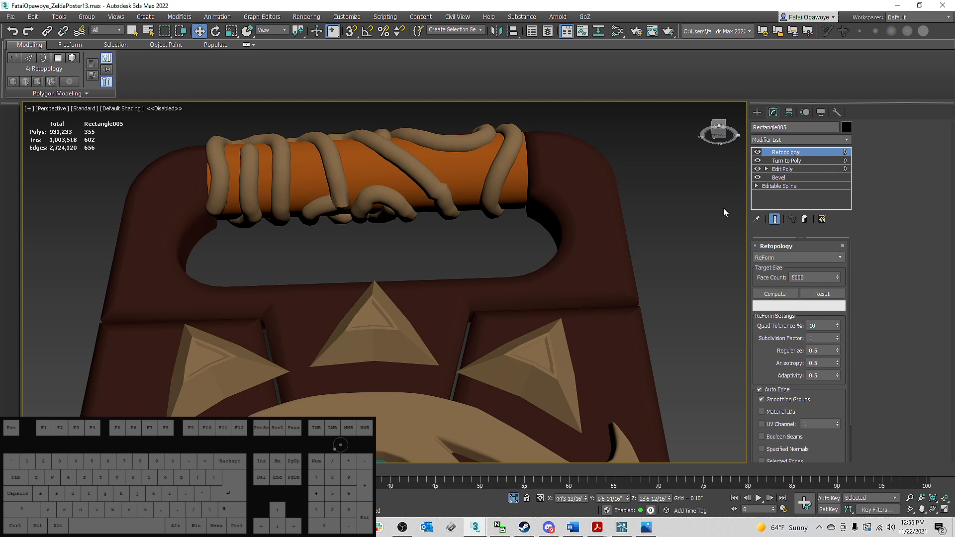
pyautogui.moveTo(823, 413); pyautogui.dragTo(811, 359)
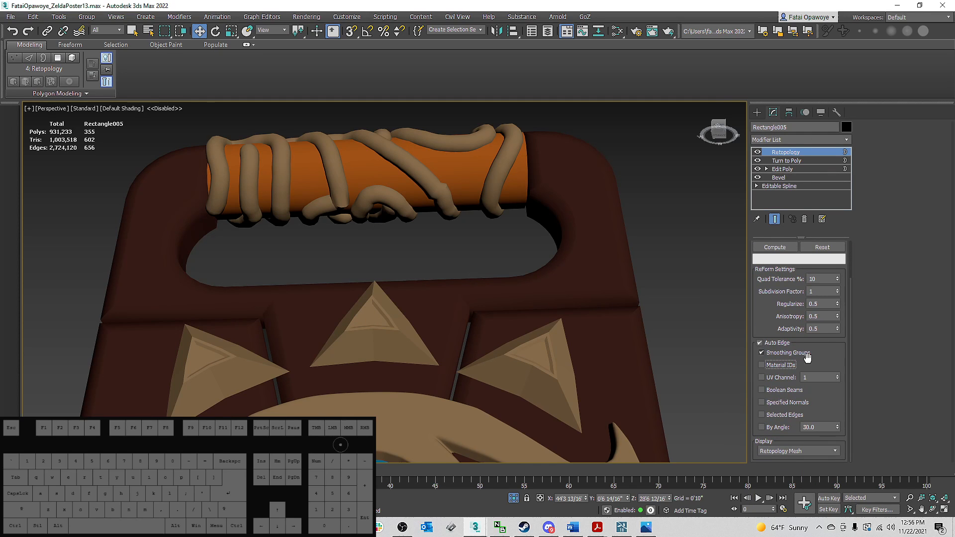
pyautogui.click(763, 428)
pyautogui.moveTo(621, 267)
pyautogui.keyDown('alt'); pyautogui.mouseDown(button='middle')
pyautogui.moveTo(707, 260)
pyautogui.moveTo(606, 271)
pyautogui.moveTo(615, 266)
pyautogui.mouseUp(button='middle'); pyautogui.keyUp('alt')
pyautogui.press('F3')
pyautogui.press('F3')
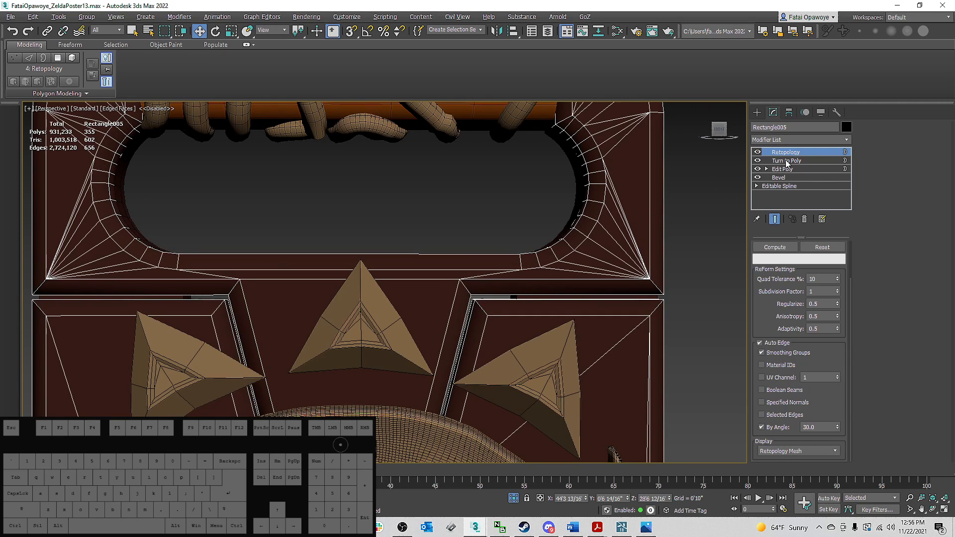
pyautogui.click(782, 249)
pyautogui.moveTo(652, 243)
pyautogui.keyDown('alt'); pyautogui.mouseDown(button='middle')
pyautogui.moveTo(592, 258)
pyautogui.moveTo(655, 258)
pyautogui.mouseUp(button='middle'); pyautogui.keyUp('alt')
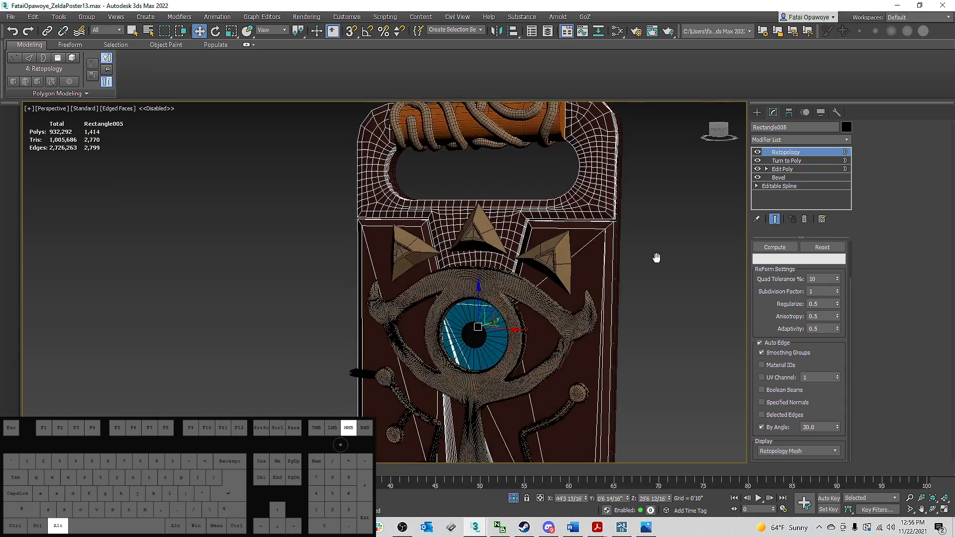
# Step: Inspect the retopologized front body with mesh edges hidden and shown, both close up and from afar
pyautogui.click(673, 261)
pyautogui.press('F4')
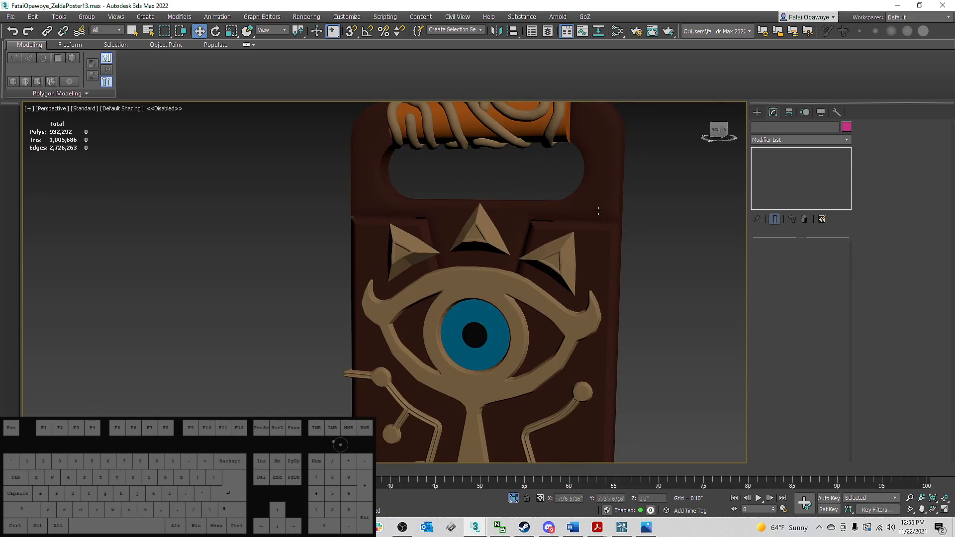
pyautogui.press('F4')
pyautogui.keyDown('alt'); pyautogui.moveTo(610, 210); pyautogui.dragTo(606, 199, button='middle'); pyautogui.keyUp('alt')
pyautogui.scroll(-6, 607, 199)
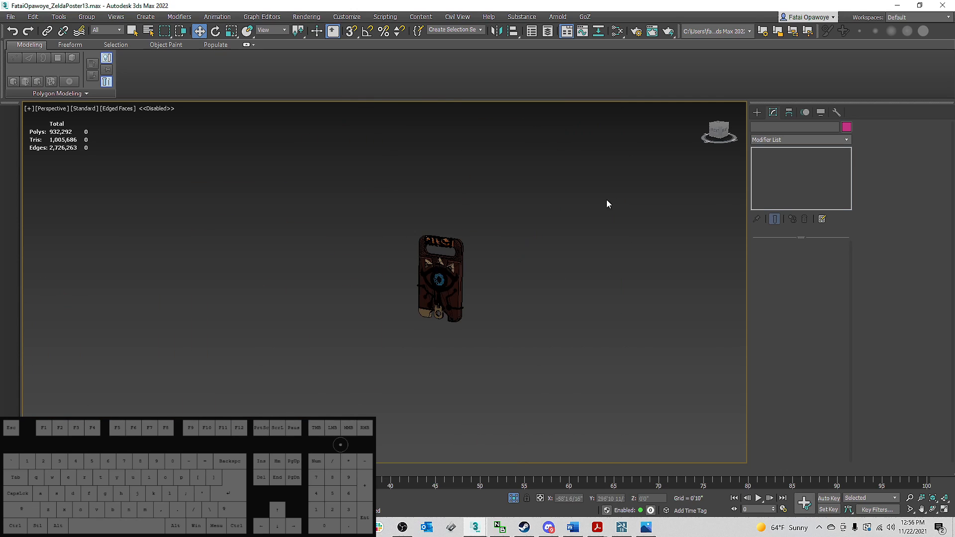
pyautogui.moveTo(497, 230); pyautogui.dragTo(579, 187, button='middle')
pyautogui.scroll(6, 547, 215)
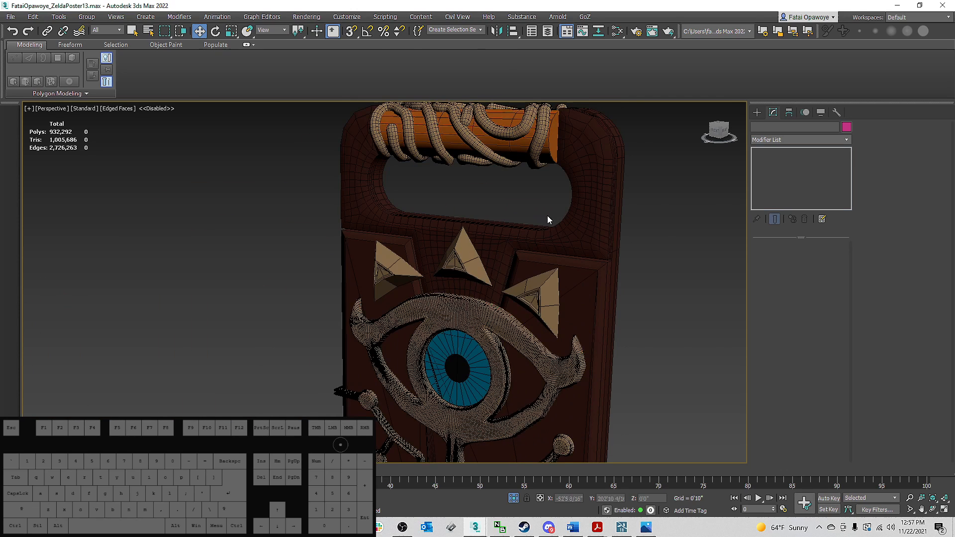
# Step: Select the slate's front body and cut the Retopology modifier from its stack
pyautogui.keyDown('ctrl'); pyautogui.click(584, 284); pyautogui.keyUp('ctrl')
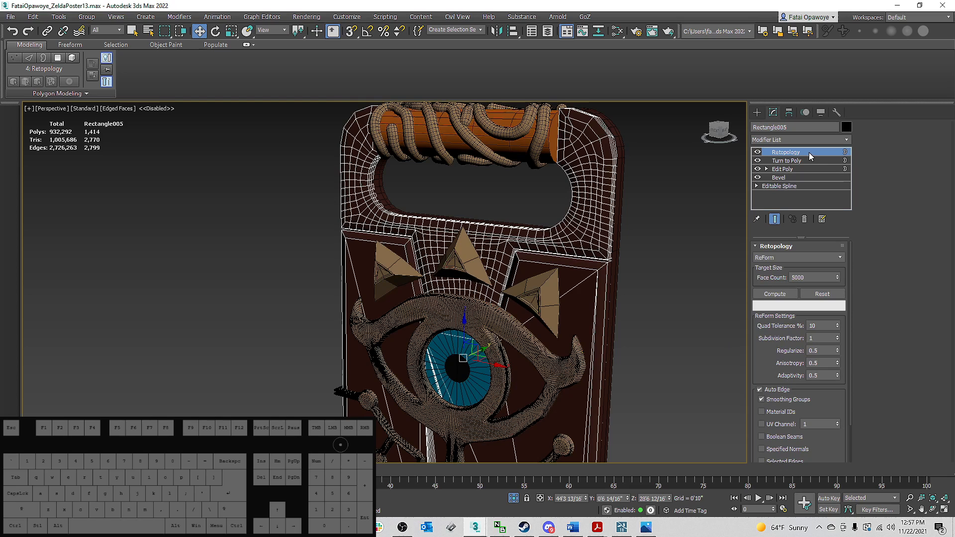
pyautogui.click(799, 161)
pyautogui.click(576, 214)
pyautogui.rightClick(802, 152)
pyautogui.click(816, 183)
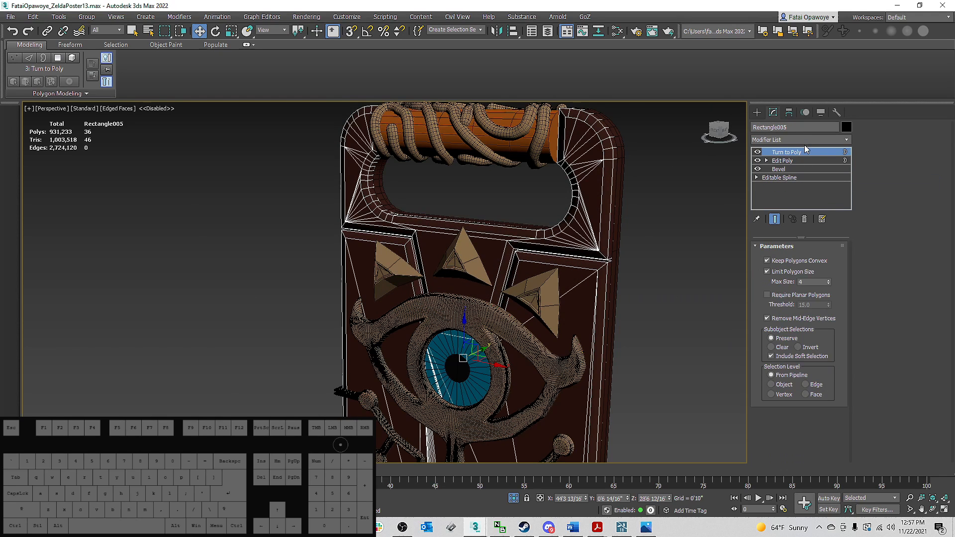
# Step: Compare the front body with Turn to Poly on and off, and cut that modifier from the stack
pyautogui.click(757, 152)
pyautogui.click(758, 151)
pyautogui.click(757, 152)
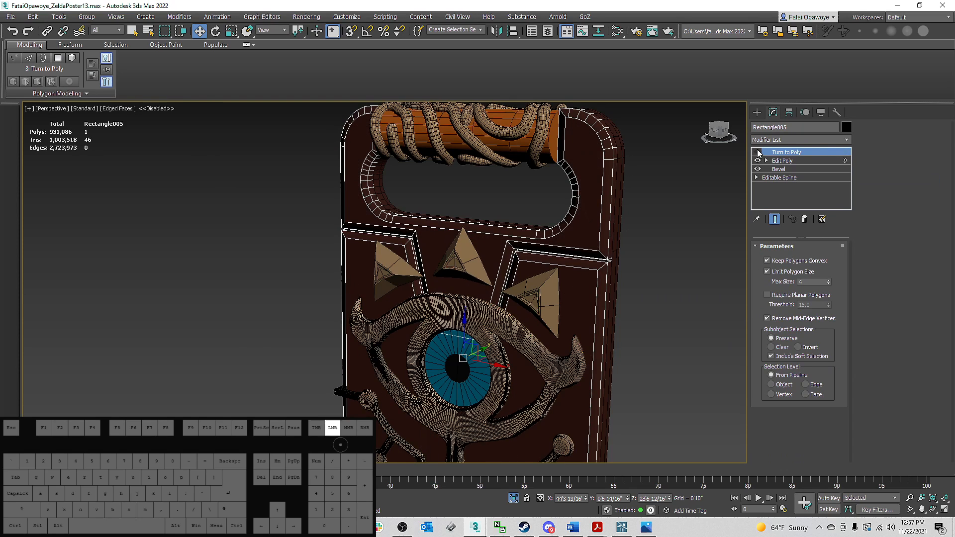
pyautogui.click(757, 152)
pyautogui.rightClick(778, 156)
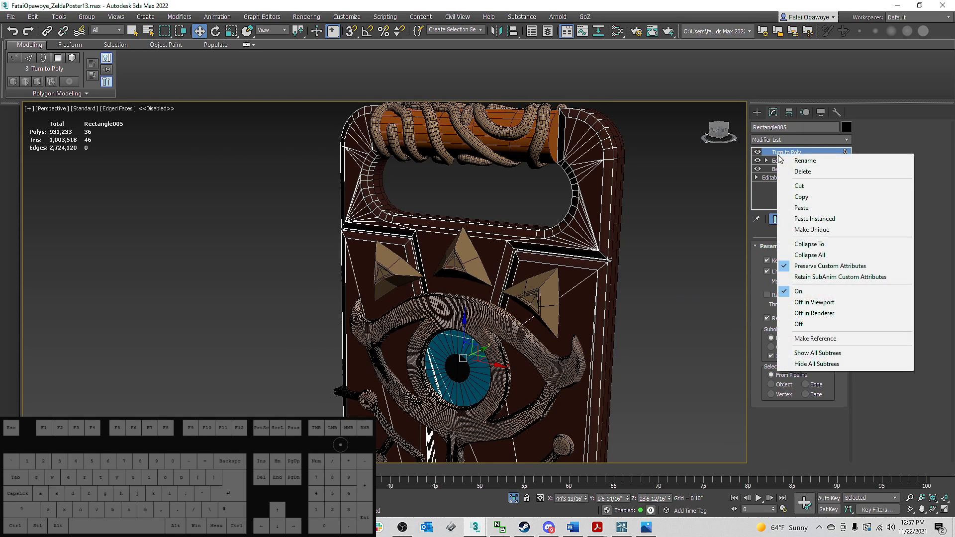
pyautogui.click(795, 184)
# Step: Switch the front body's Edit Poly modifier to vertex level
pyautogui.click(792, 140)
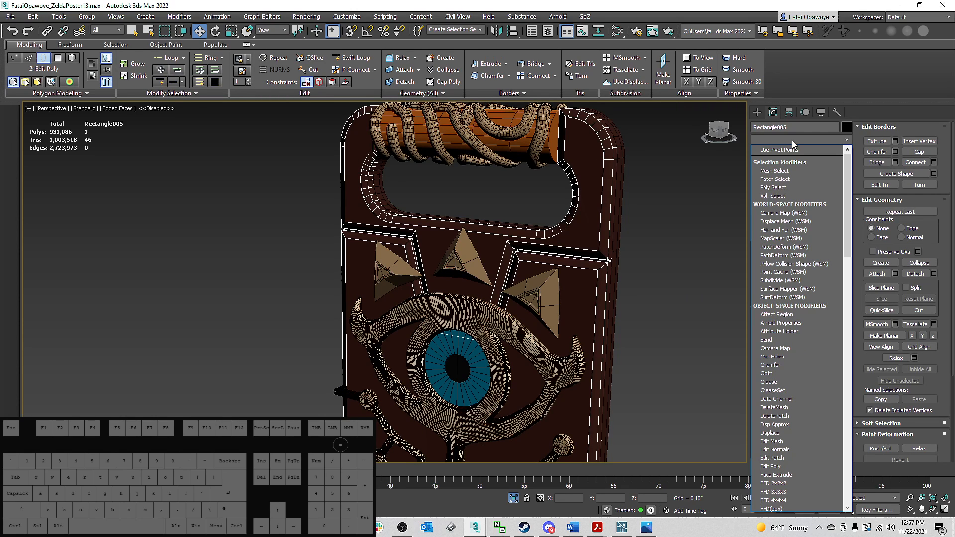
pyautogui.keyDown('alt'); pyautogui.moveTo(629, 180); pyautogui.dragTo(566, 248, button='middle'); pyautogui.keyUp('alt')
pyautogui.click(774, 324)
pyautogui.scroll(3, 583, 173)
pyautogui.scroll(-2, 556, 218)
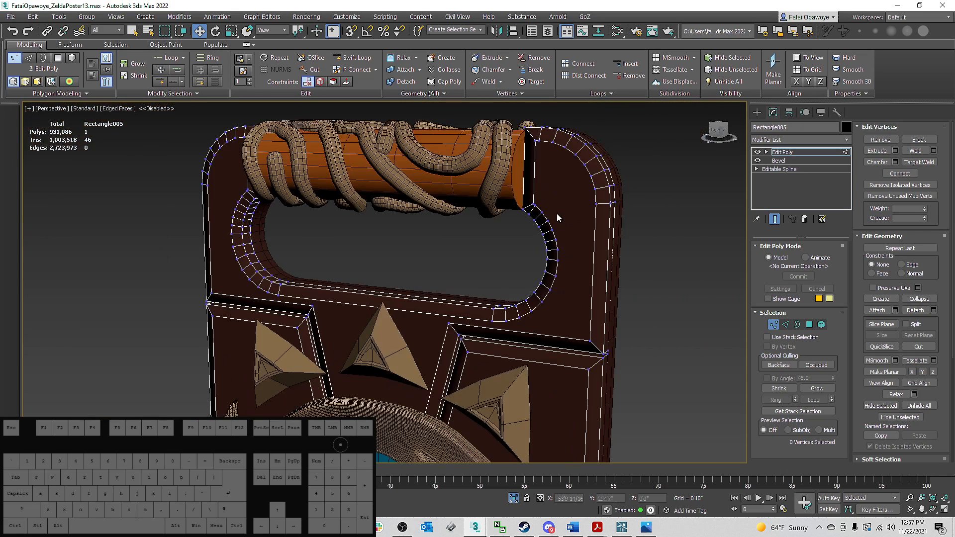
# Step: Connect the handle opening's upper-right arc vertex to the outer border vertex with a new edge
pyautogui.scroll(3, 556, 218)
pyautogui.moveTo(542, 230); pyautogui.dragTo(598, 206)
pyautogui.rightClick(619, 207)
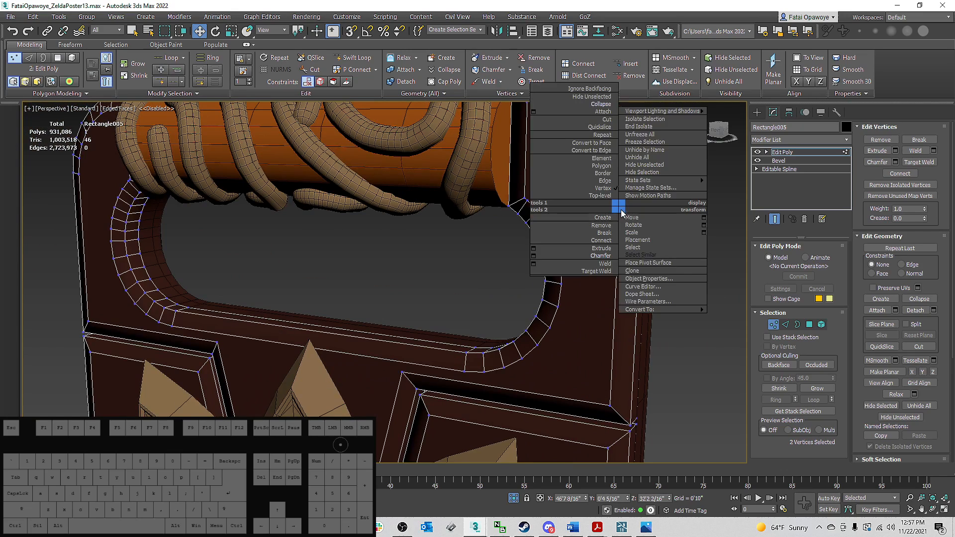
pyautogui.click(600, 256)
pyautogui.keyDown('alt'); pyautogui.moveTo(473, 223); pyautogui.dragTo(579, 222, button='middle'); pyautogui.keyUp('alt')
pyautogui.scroll(-3, 532, 230)
pyautogui.press('w')
pyautogui.rightClick(580, 222)
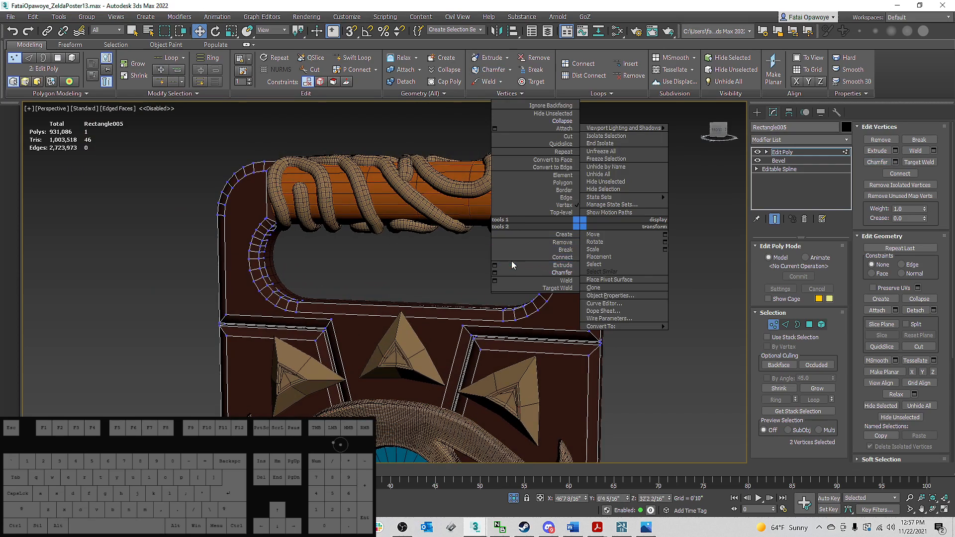
pyautogui.click(536, 258)
# Step: Connect the handle opening's upper-left arc vertex to the outer border vertex with a matching edge
pyautogui.keyDown('alt'); pyautogui.moveTo(507, 222); pyautogui.dragTo(386, 203, button='middle'); pyautogui.keyUp('alt')
pyautogui.moveTo(386, 203); pyautogui.dragTo(527, 217, button='middle')
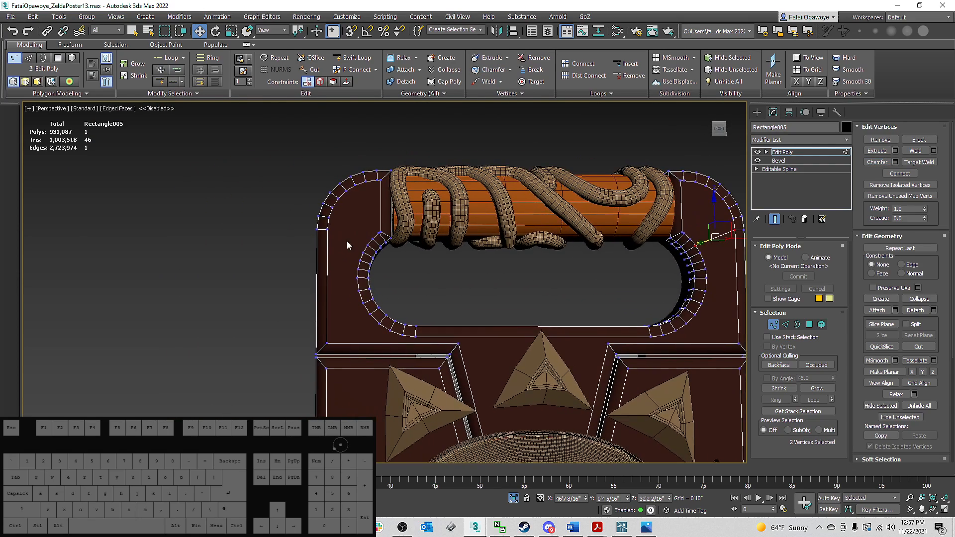
pyautogui.scroll(5, 348, 245)
pyautogui.click(396, 264)
pyautogui.keyDown('ctrl'); pyautogui.click(276, 186); pyautogui.keyUp('ctrl')
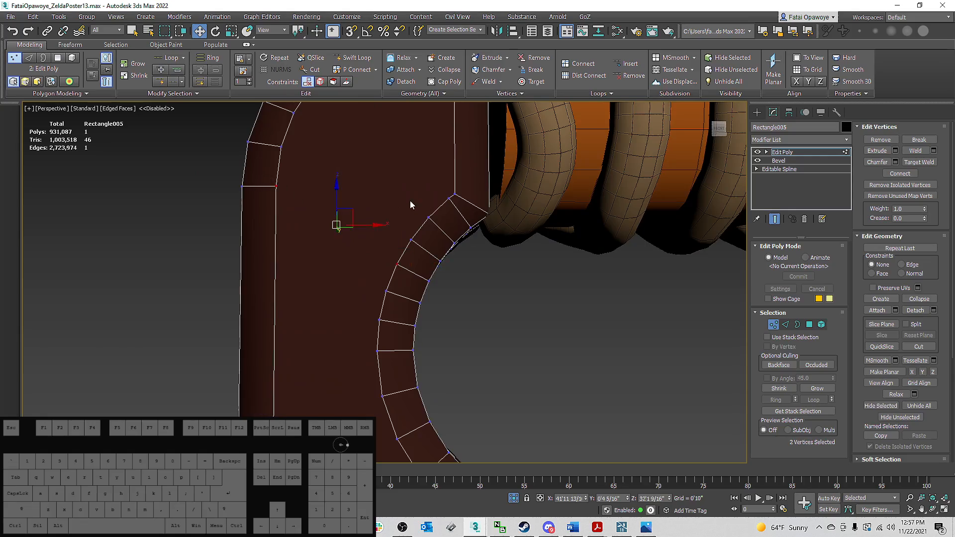
pyautogui.scroll(-5, 410, 201)
pyautogui.keyDown('alt'); pyautogui.moveTo(410, 201); pyautogui.dragTo(443, 213, button='middle'); pyautogui.keyUp('alt')
pyautogui.scroll(-5, 448, 184)
pyautogui.scroll(5, 487, 199)
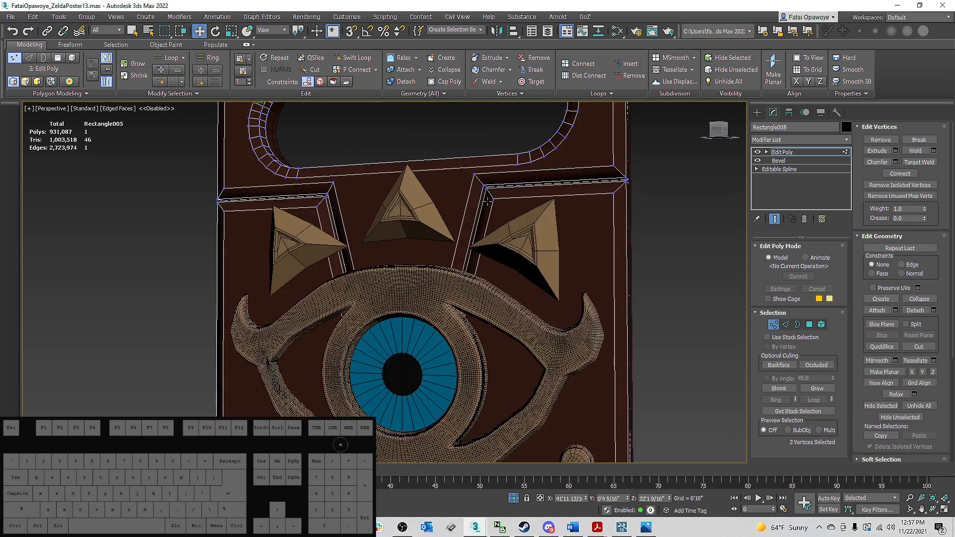
pyautogui.moveTo(510, 204); pyautogui.dragTo(544, 214, button='middle')
pyautogui.scroll(-2, 520, 211)
pyautogui.moveTo(448, 139); pyautogui.dragTo(561, 277, button='middle')
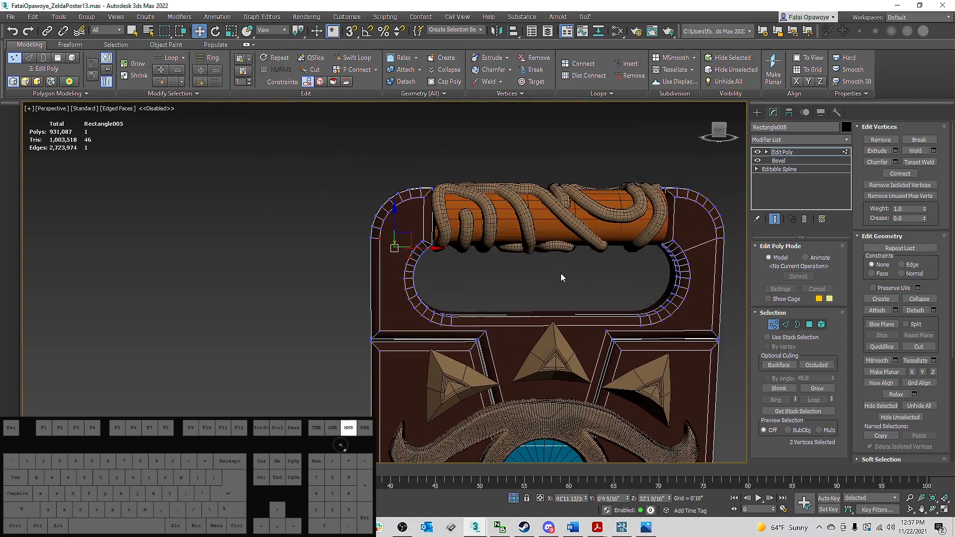
pyautogui.rightClick(437, 220)
pyautogui.click(423, 256)
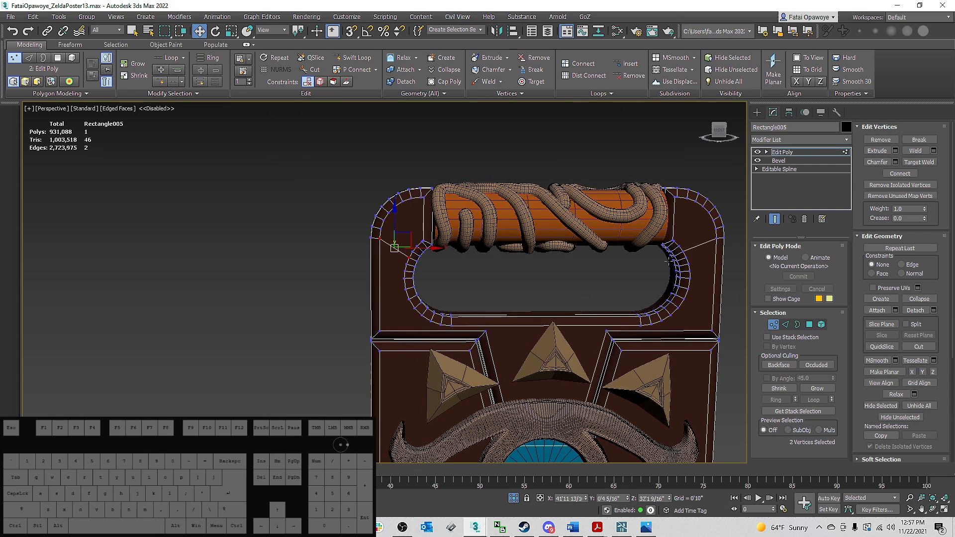
# Step: Connect the notch arc vertex to the outer border vertex across the front of the body's lower-right corner
pyautogui.scroll(-5, 667, 260)
pyautogui.scroll(4, 597, 279)
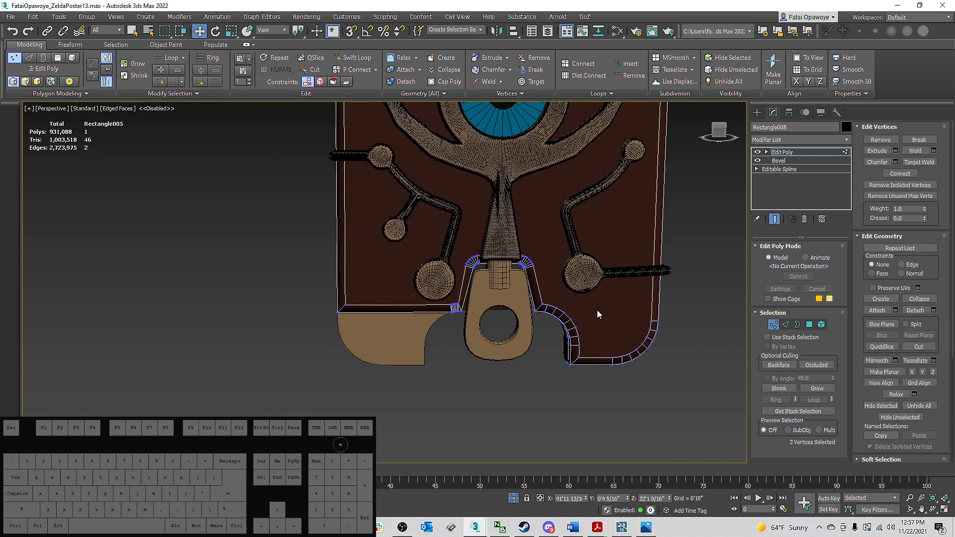
pyautogui.scroll(3, 572, 302)
pyautogui.click(505, 259)
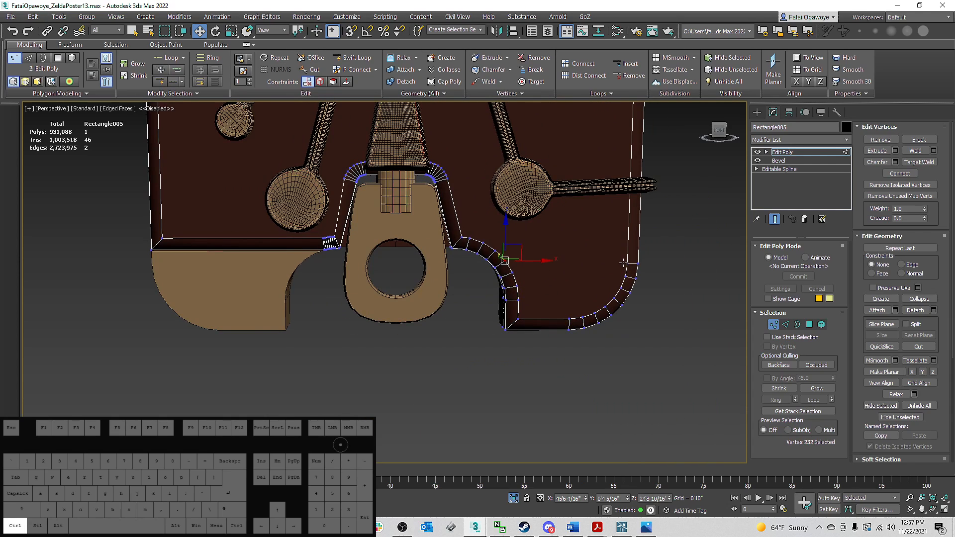
pyautogui.keyDown('ctrl'); pyautogui.click(624, 264); pyautogui.keyUp('ctrl')
pyautogui.rightClick(641, 264)
pyautogui.click(616, 298)
# Step: In wireframe display, connect the notch vertex to the outer border vertex on the back of the same lower corner
pyautogui.keyDown('alt'); pyautogui.moveTo(633, 262); pyautogui.dragTo(523, 259, button='middle'); pyautogui.keyUp('alt')
pyautogui.press('F3')
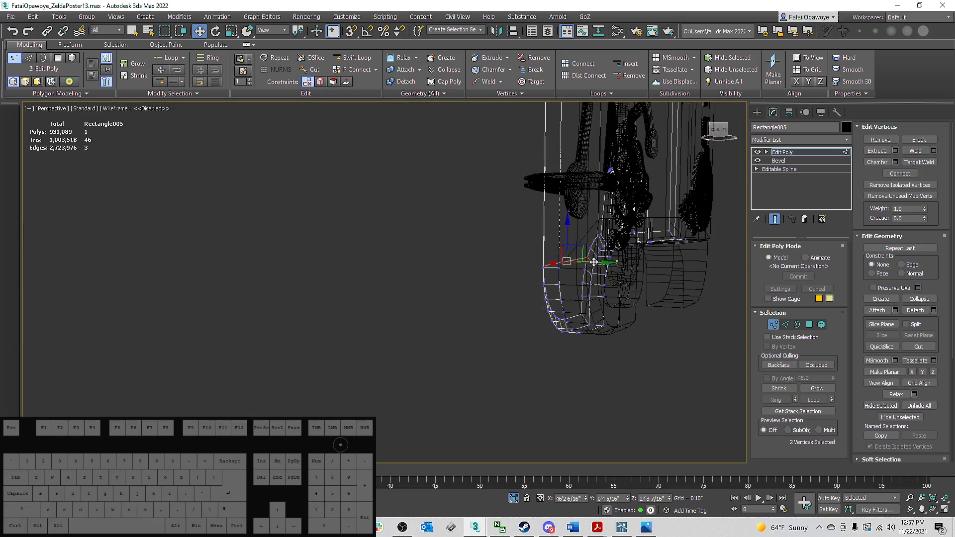
pyautogui.keyDown('alt'); pyautogui.moveTo(594, 262); pyautogui.dragTo(634, 284, button='middle'); pyautogui.keyUp('alt')
pyautogui.click(633, 282)
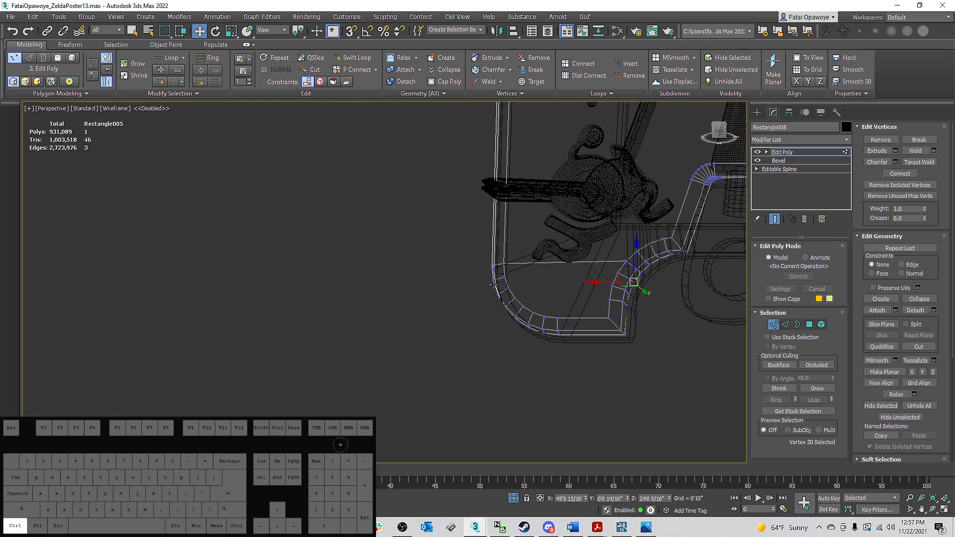
pyautogui.keyDown('alt'); pyautogui.moveTo(494, 285); pyautogui.dragTo(543, 302, button='middle'); pyautogui.keyUp('alt')
pyautogui.keyDown('ctrl'); pyautogui.click(557, 313); pyautogui.keyUp('ctrl')
pyautogui.keyDown('alt'); pyautogui.moveTo(628, 299); pyautogui.dragTo(597, 281, button='middle'); pyautogui.keyUp('alt')
pyautogui.scroll(3, 596, 281)
pyautogui.click(636, 290)
pyautogui.keyDown('alt'); pyautogui.moveTo(547, 223); pyautogui.dragTo(507, 239, button='middle'); pyautogui.keyUp('alt')
pyautogui.keyDown('ctrl'); pyautogui.click(346, 245); pyautogui.keyUp('ctrl')
pyautogui.keyDown('alt'); pyautogui.moveTo(356, 247); pyautogui.dragTo(395, 231, button='middle'); pyautogui.keyUp('alt')
pyautogui.rightClick(396, 229)
pyautogui.click(378, 255)
# Step: Restore shaded display and insert a Swift Loop across the body's left side, just above the tan lower-end piece
pyautogui.scroll(-8, 373, 265)
pyautogui.moveTo(373, 264)
pyautogui.keyDown('alt'); pyautogui.mouseDown(button='middle')
pyautogui.moveTo(419, 220)
pyautogui.moveTo(531, 208)
pyautogui.moveTo(455, 237)
pyautogui.moveTo(422, 216)
pyautogui.moveTo(398, 219)
pyautogui.moveTo(338, 249)
pyautogui.moveTo(309, 279)
pyautogui.moveTo(330, 243)
pyautogui.moveTo(322, 263)
pyautogui.moveTo(325, 254)
pyautogui.mouseUp(button='middle'); pyautogui.keyUp('alt')
pyautogui.scroll(6, 498, 209)
pyautogui.scroll(-5, 533, 207)
pyautogui.press('F3')
pyautogui.hotkey('alt', 's')
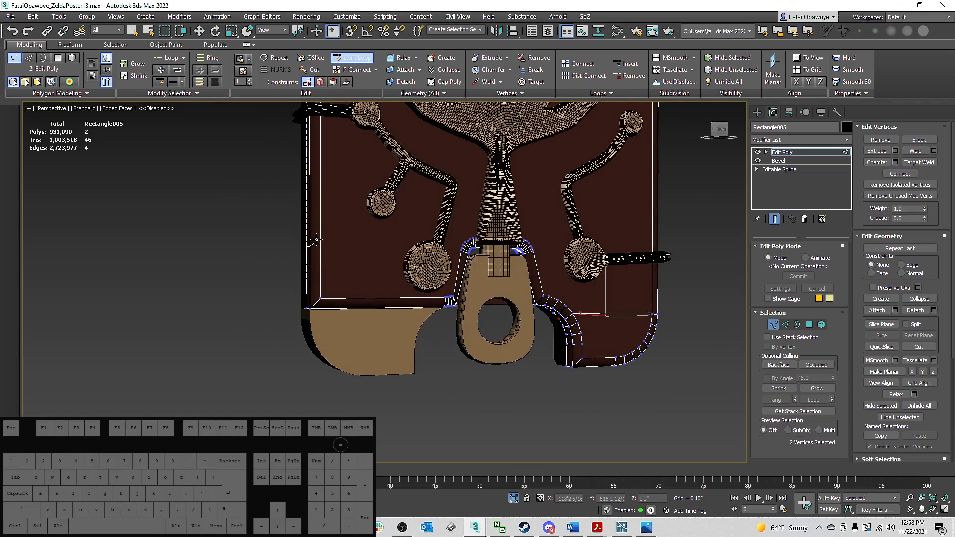
pyautogui.click(316, 239)
pyautogui.press('w')
# Step: Connect the upper-left arc vertex of the body's lower central notch to the new loop's vertex on the left border
pyautogui.press('1')
pyautogui.scroll(5, 456, 245)
pyautogui.click(463, 259)
pyautogui.scroll(-8, 443, 244)
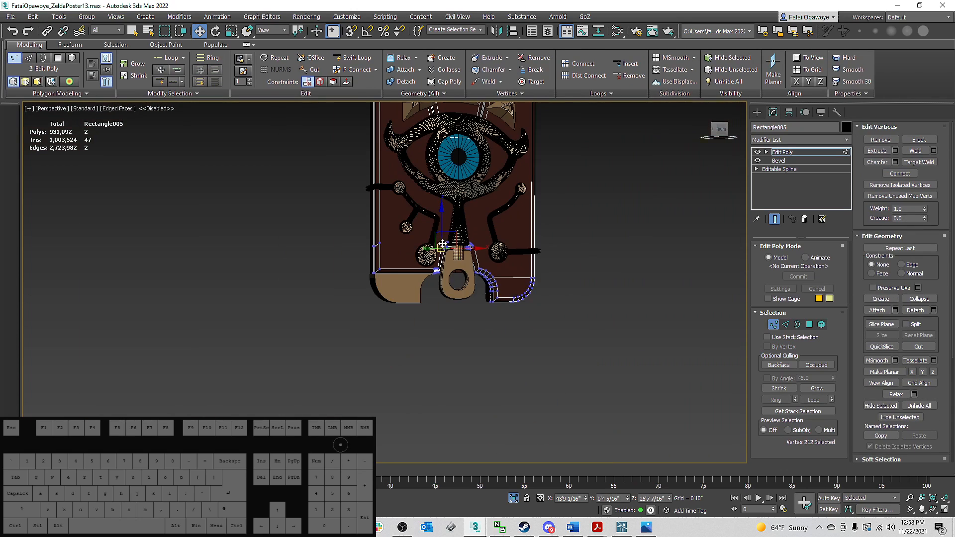
pyautogui.scroll(4, 375, 230)
pyautogui.keyDown('ctrl'); pyautogui.click(442, 257); pyautogui.keyUp('ctrl')
pyautogui.rightClick(441, 255)
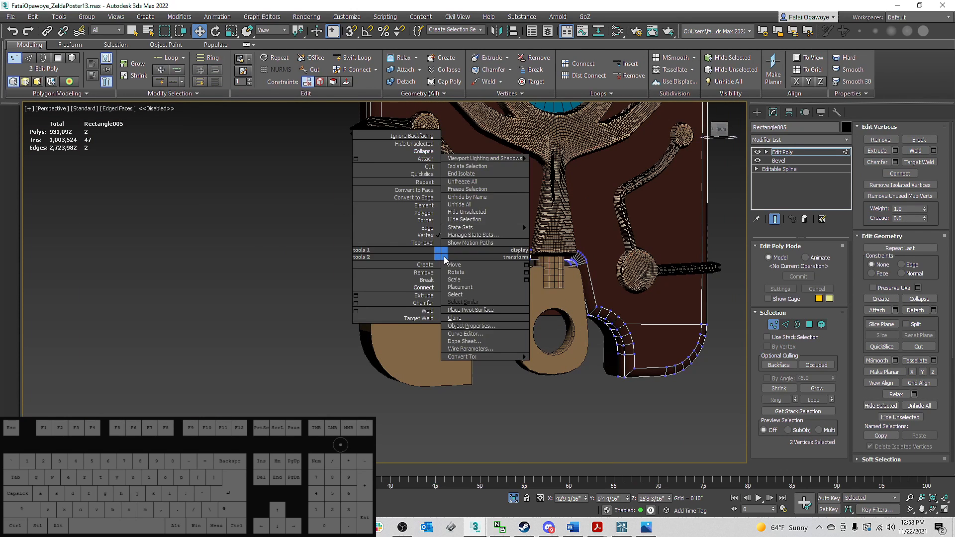
pyautogui.click(423, 287)
# Step: Insert a Swift Loop across the body's right side, level with the upper arcs of the lower central notch
pyautogui.keyDown('alt'); pyautogui.moveTo(465, 275); pyautogui.dragTo(607, 268, button='middle'); pyautogui.keyUp('alt')
pyautogui.scroll(5, 607, 268)
pyautogui.moveTo(682, 270); pyautogui.dragTo(420, 204, button='middle')
pyautogui.hotkey('alt', 's')
pyautogui.scroll(-2, 597, 238)
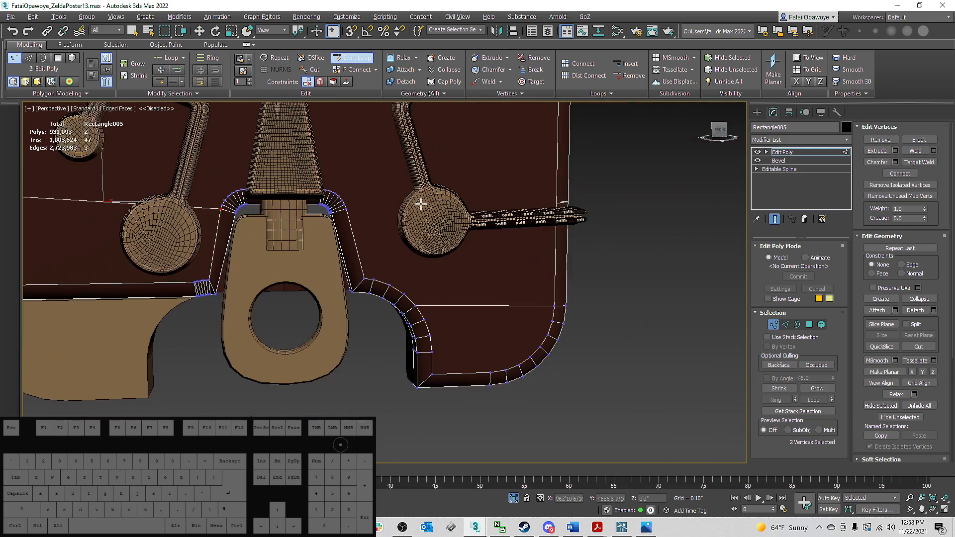
pyautogui.click(561, 216)
pyautogui.rightClick(561, 216)
pyautogui.press('1')
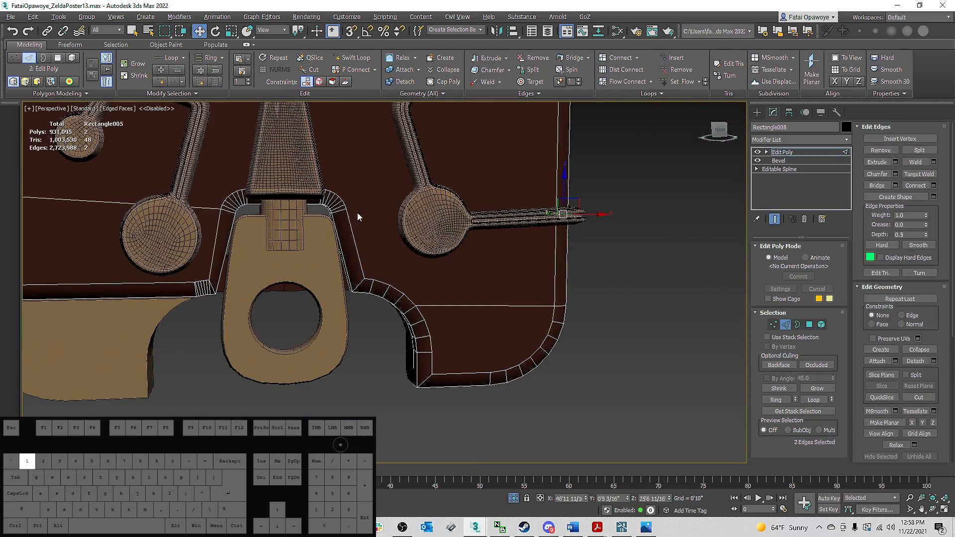
# Step: Connect the central notch's upper-right arc vertex to the new loop's vertex on the right border
pyautogui.click(346, 208)
pyautogui.keyDown('alt'); pyautogui.moveTo(585, 231); pyautogui.dragTo(590, 193, button='middle'); pyautogui.keyUp('alt')
pyautogui.keyDown('ctrl'); pyautogui.click(543, 304); pyautogui.keyUp('ctrl')
pyautogui.rightClick(532, 190)
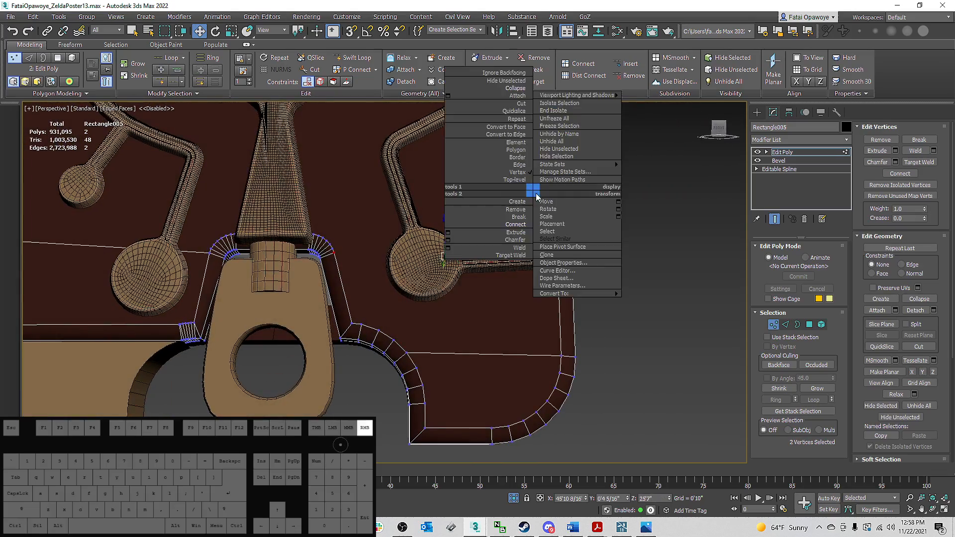
pyautogui.click(518, 228)
# Step: Apply a Retopology modifier to the body, compute it with a face count of 5000, and inspect the mesh
pyautogui.keyDown('alt'); pyautogui.moveTo(512, 215); pyautogui.dragTo(592, 209, button='middle'); pyautogui.keyUp('alt')
pyautogui.scroll(5, 609, 213)
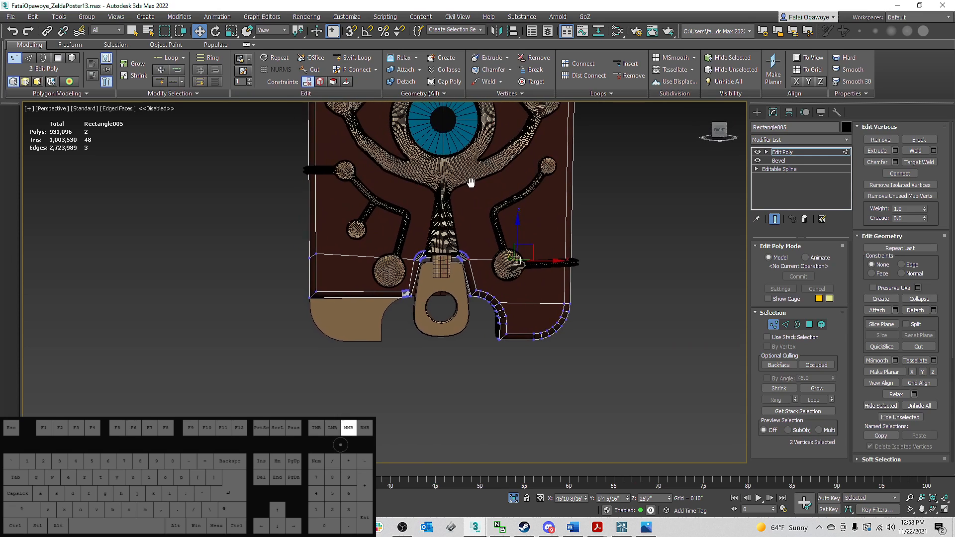
pyautogui.click(609, 214)
pyautogui.click(805, 138)
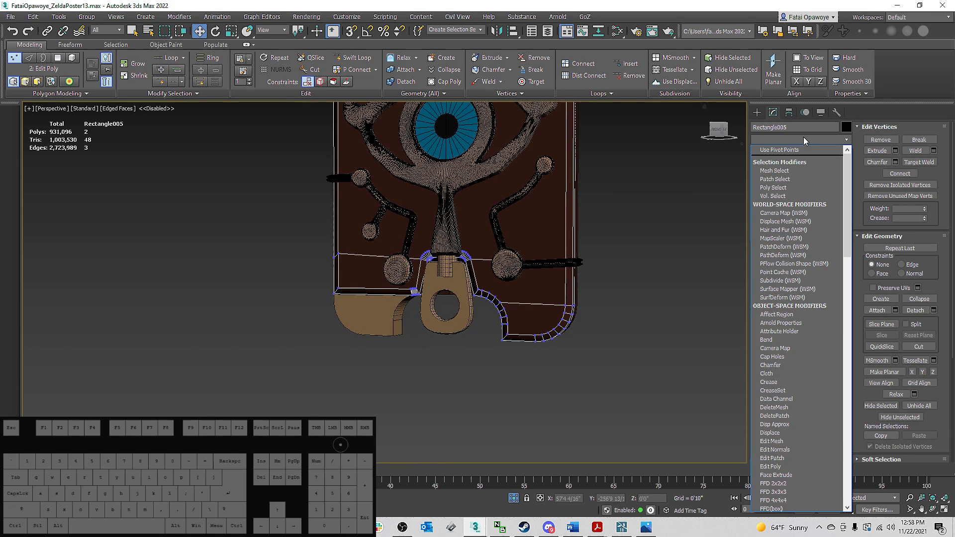
pyautogui.press('r')
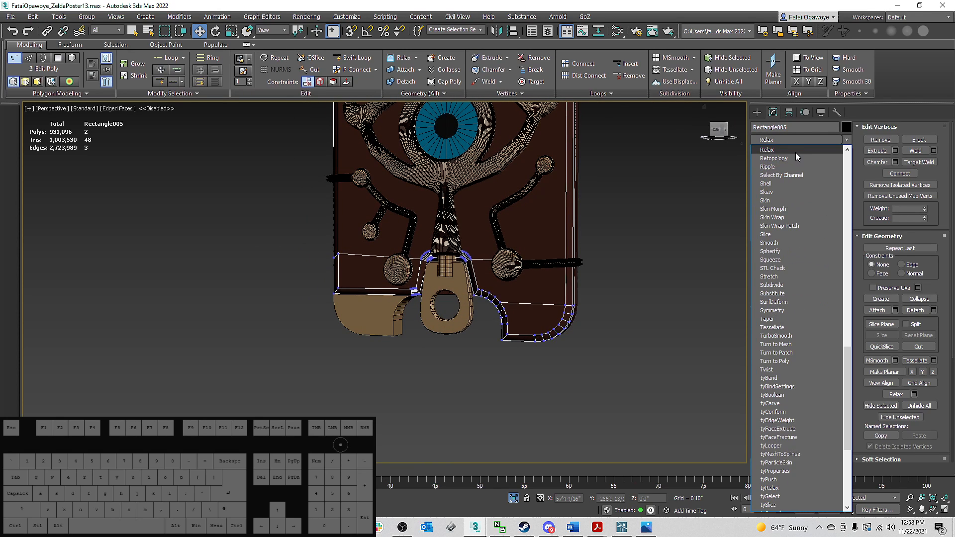
pyautogui.click(788, 157)
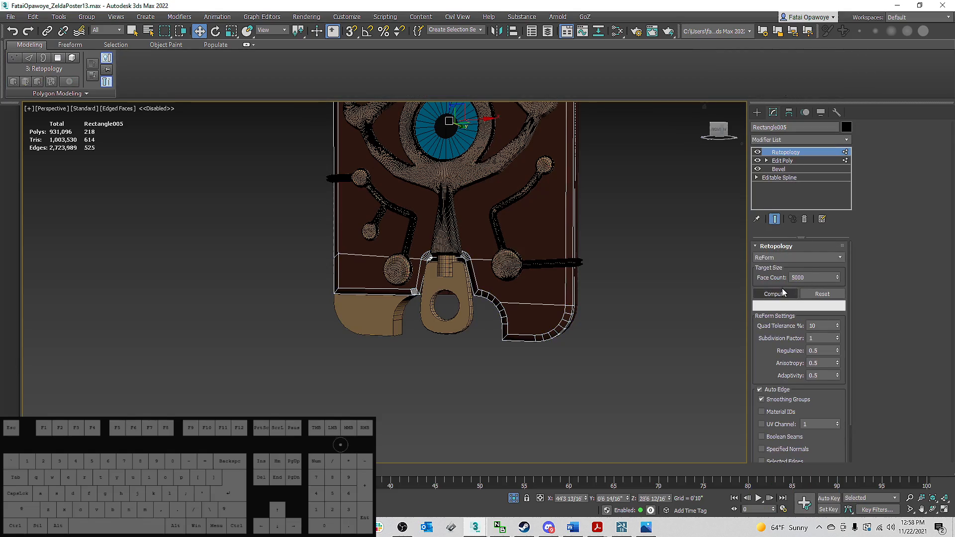
pyautogui.click(779, 293)
pyautogui.moveTo(614, 175); pyautogui.dragTo(625, 296, button='middle')
pyautogui.moveTo(639, 235); pyautogui.dragTo(643, 274, button='middle')
pyautogui.click(654, 243)
pyautogui.press('F4')
pyautogui.press('F4')
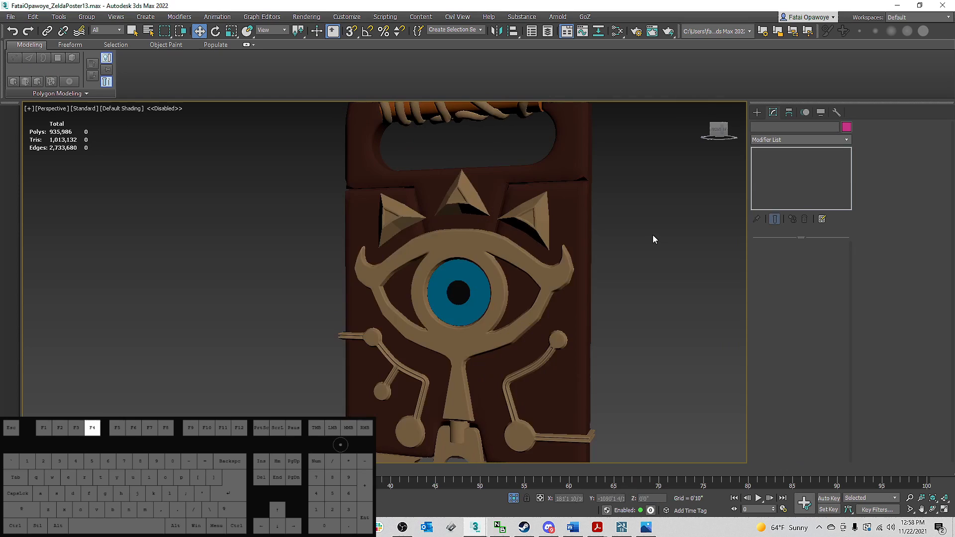
pyautogui.click(575, 162)
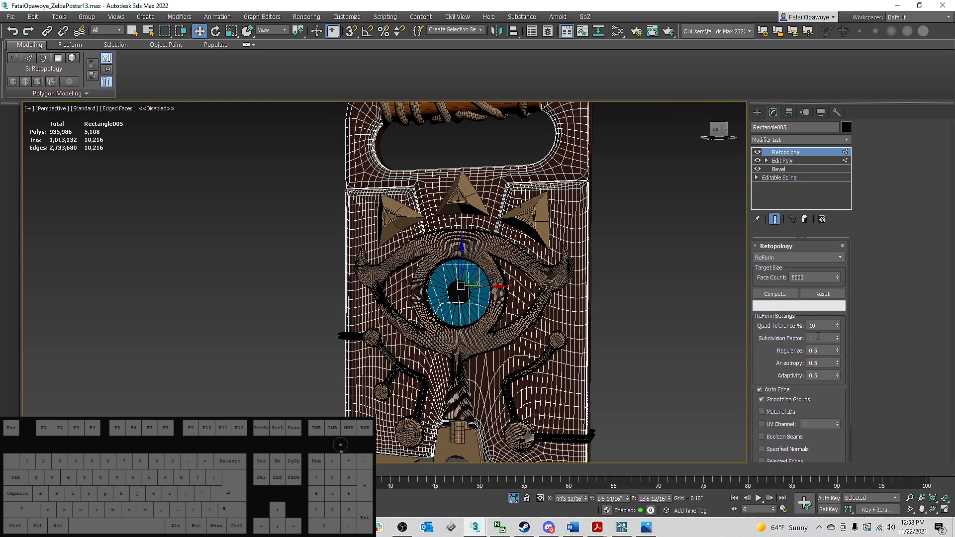
# Step: Reset the retopology and try recomputing it with auto edges by angle at 30.0
pyautogui.click(820, 294)
pyautogui.scroll(-3, 769, 379)
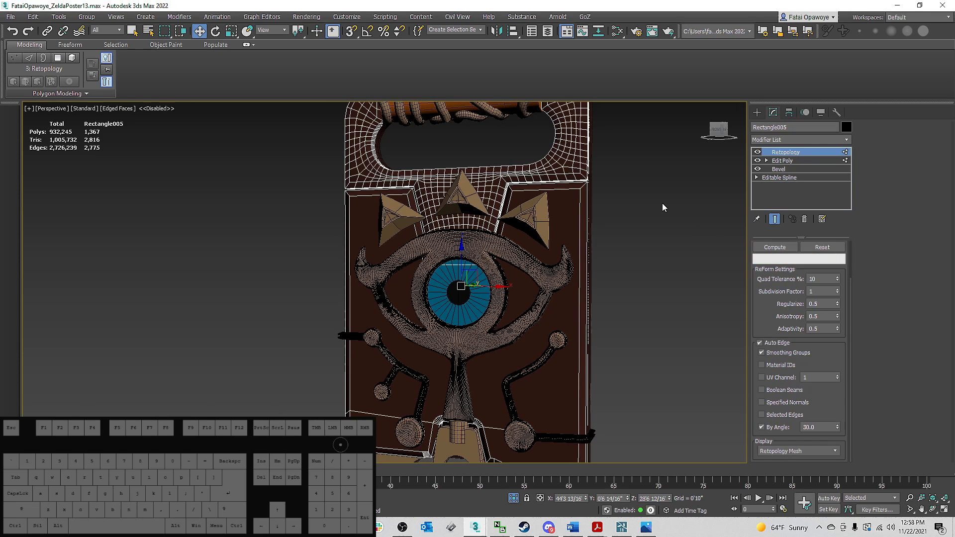
pyautogui.moveTo(663, 208)
pyautogui.keyDown('alt'); pyautogui.mouseDown(button='middle')
pyautogui.moveTo(626, 228)
pyautogui.moveTo(655, 213)
pyautogui.mouseUp(button='middle'); pyautogui.keyUp('alt')
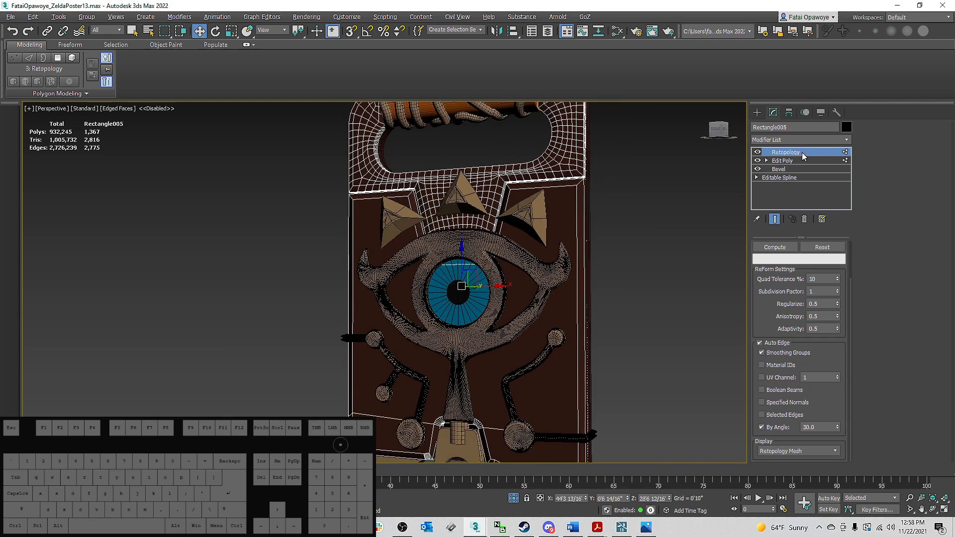
# Step: Compare the body with Retopology switched off and on, and remove that modifier from the stack
pyautogui.click(799, 160)
pyautogui.click(573, 214)
pyautogui.click(757, 152)
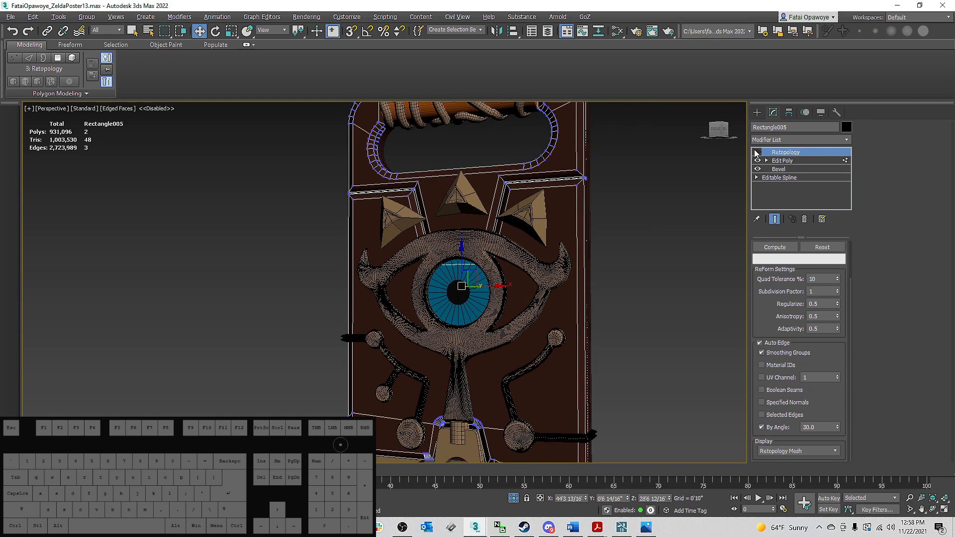
pyautogui.rightClick(781, 152)
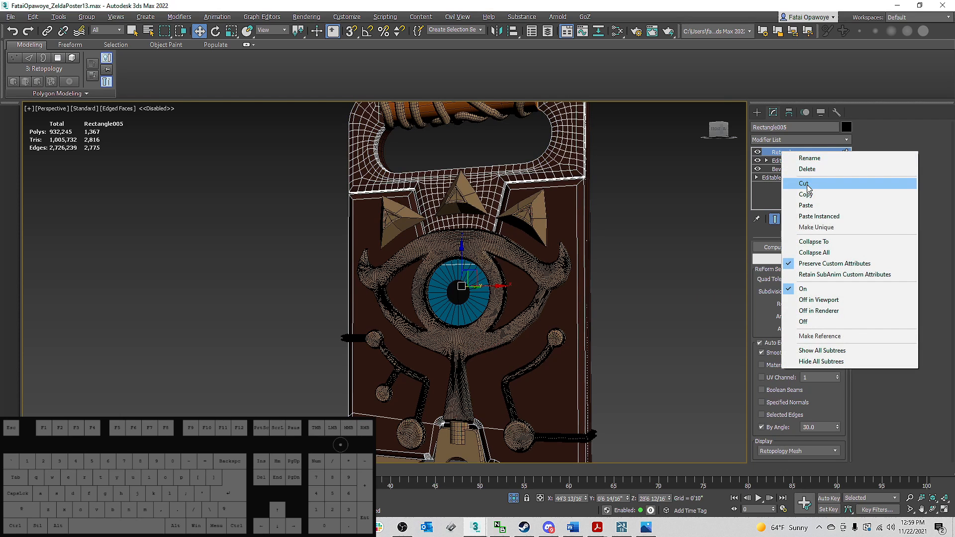
pyautogui.click(806, 182)
# Step: Clear all smoothing groups from the whole body element and inspect it in shaded display without edges
pyautogui.press('5')
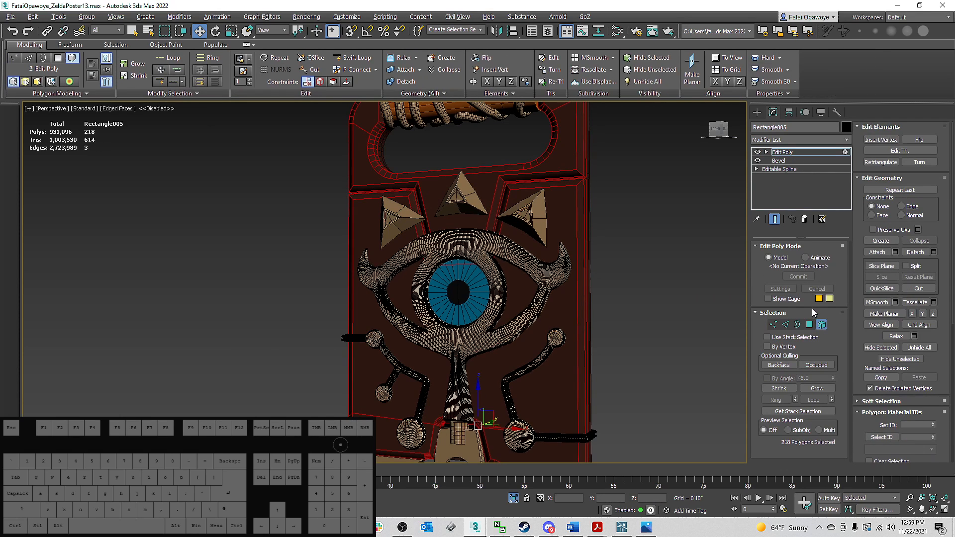
pyautogui.scroll(-5, 909, 339)
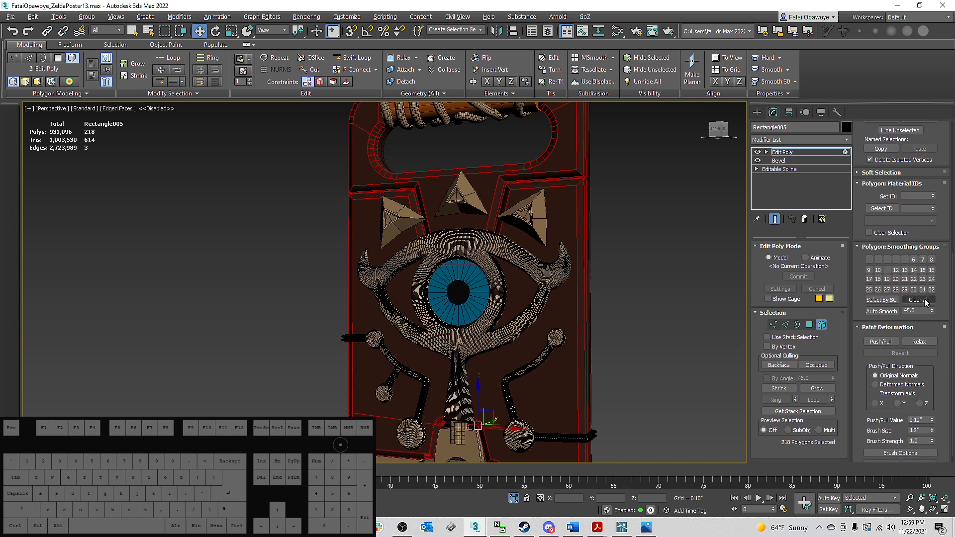
pyautogui.click(918, 300)
pyautogui.click(625, 238)
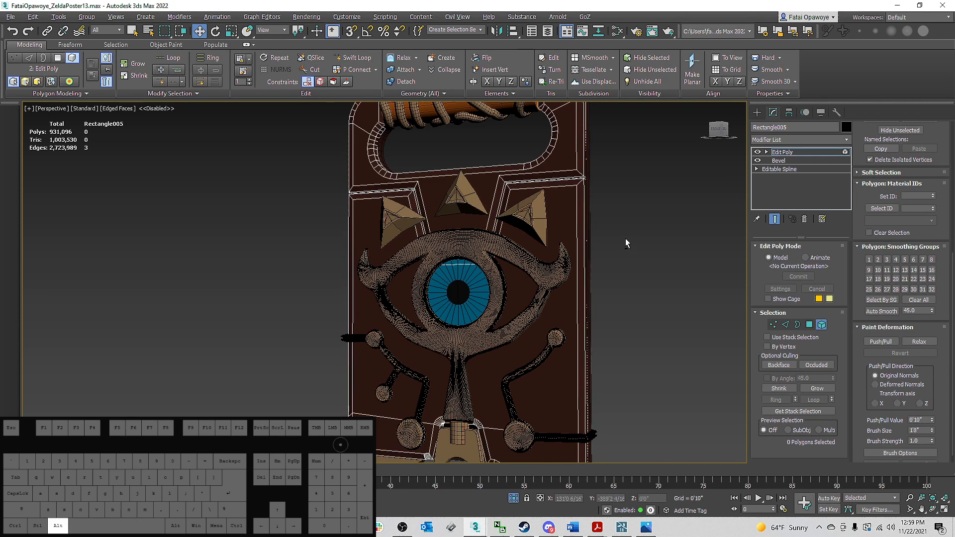
pyautogui.press('F4')
pyautogui.keyDown('alt'); pyautogui.moveTo(569, 193); pyautogui.dragTo(545, 194, button='middle'); pyautogui.keyUp('alt')
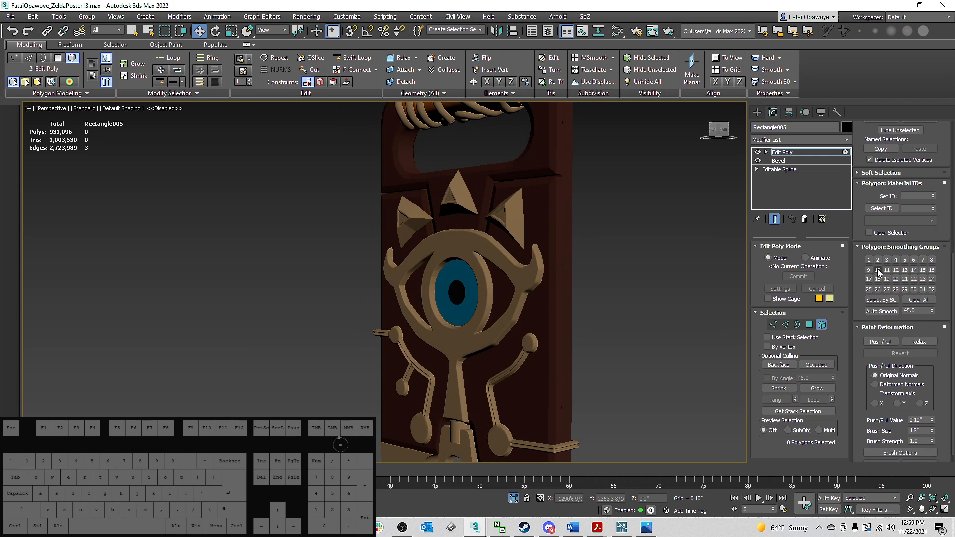
pyautogui.scroll(7, 522, 165)
pyautogui.moveTo(438, 178); pyautogui.dragTo(452, 218, button='middle')
pyautogui.scroll(-10, 451, 219)
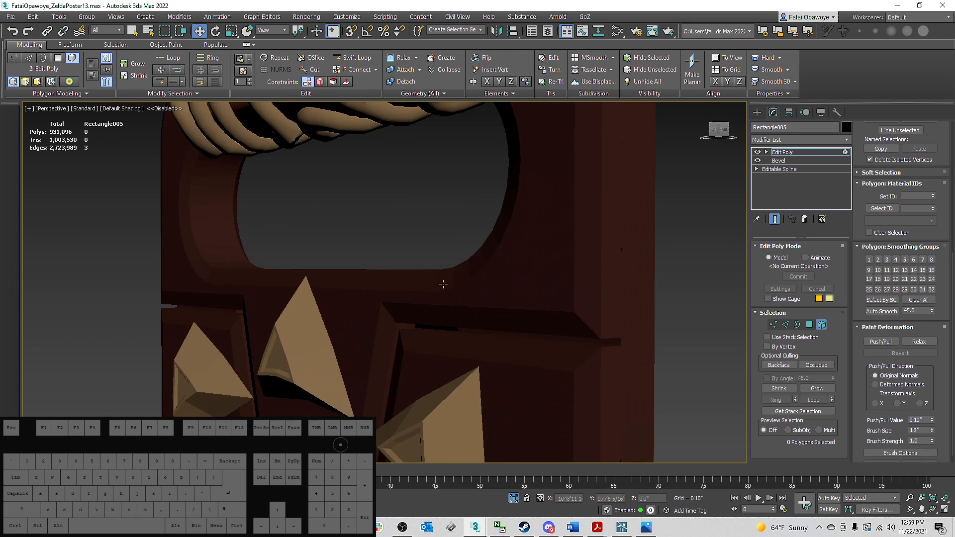
pyautogui.keyDown('alt'); pyautogui.moveTo(594, 250); pyautogui.dragTo(597, 225, button='middle'); pyautogui.keyUp('alt')
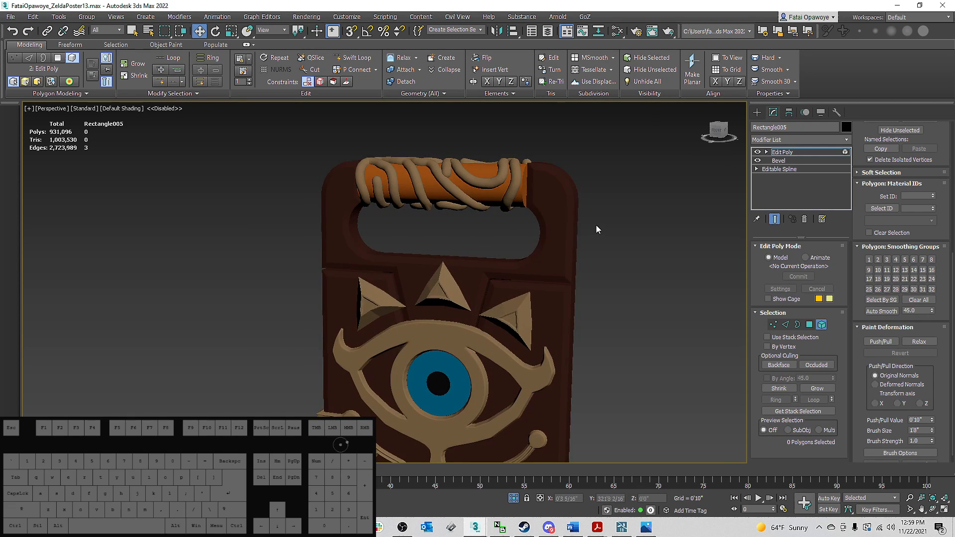
# Step: Add a new Retopology modifier above Edit Poly and compute it with a face count of 5000
pyautogui.click(800, 140)
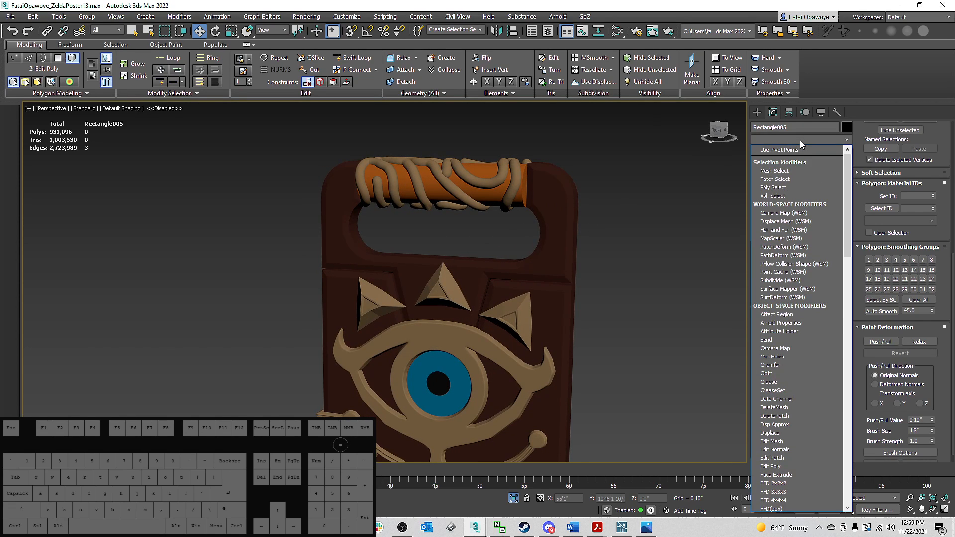
pyautogui.scroll(-15, 798, 143)
pyautogui.click(783, 159)
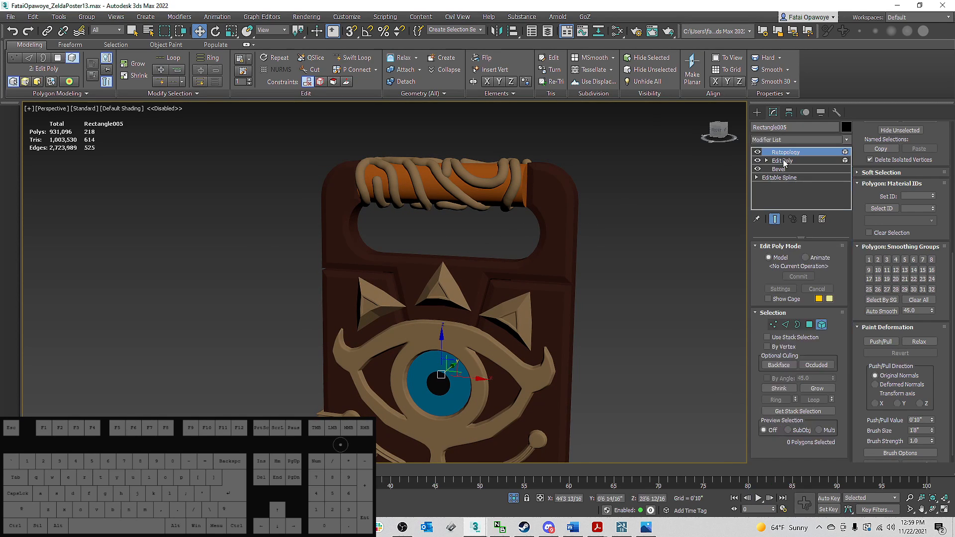
pyautogui.click(775, 294)
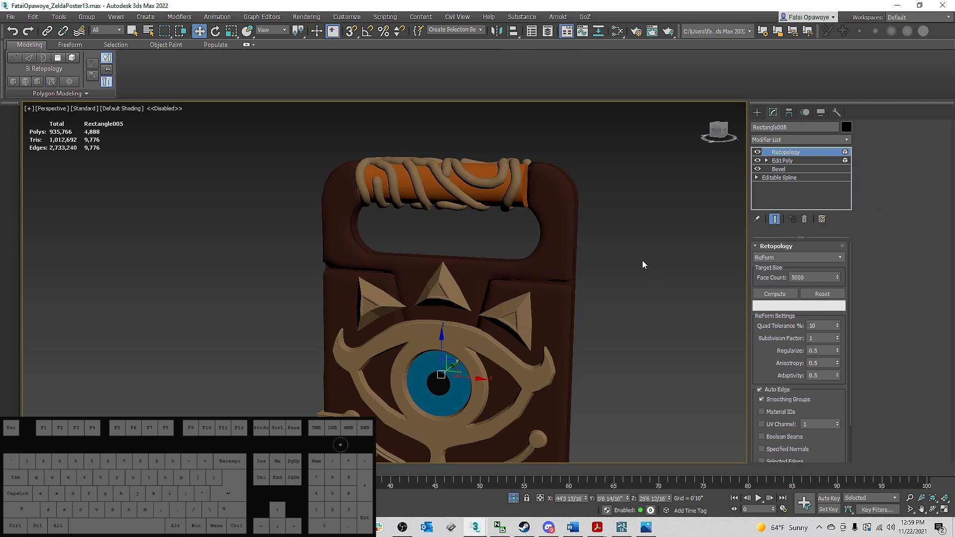
# Step: Enable Selected Edges for the retopology's auto edges, recompute, and inspect the mesh with edged faces shown
pyautogui.scroll(-2, 776, 368)
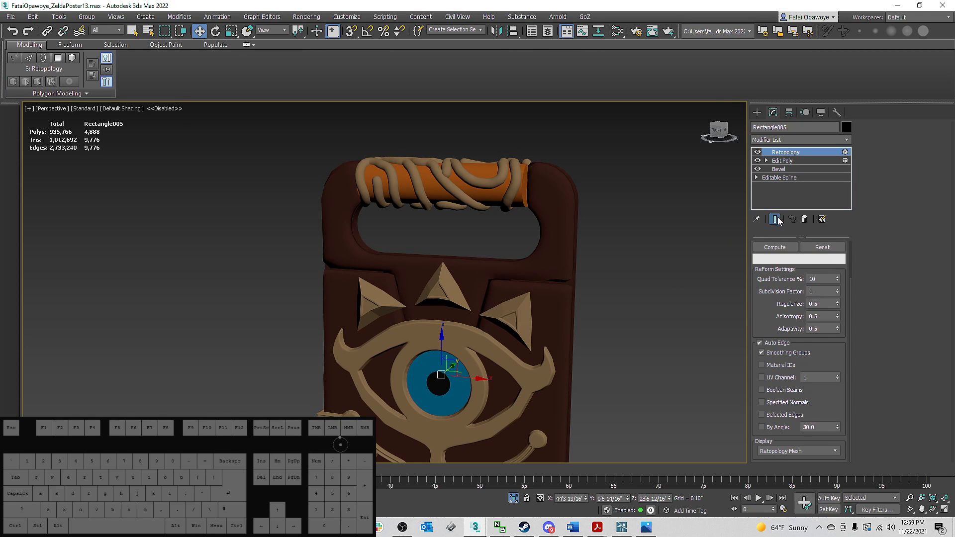
pyautogui.click(775, 247)
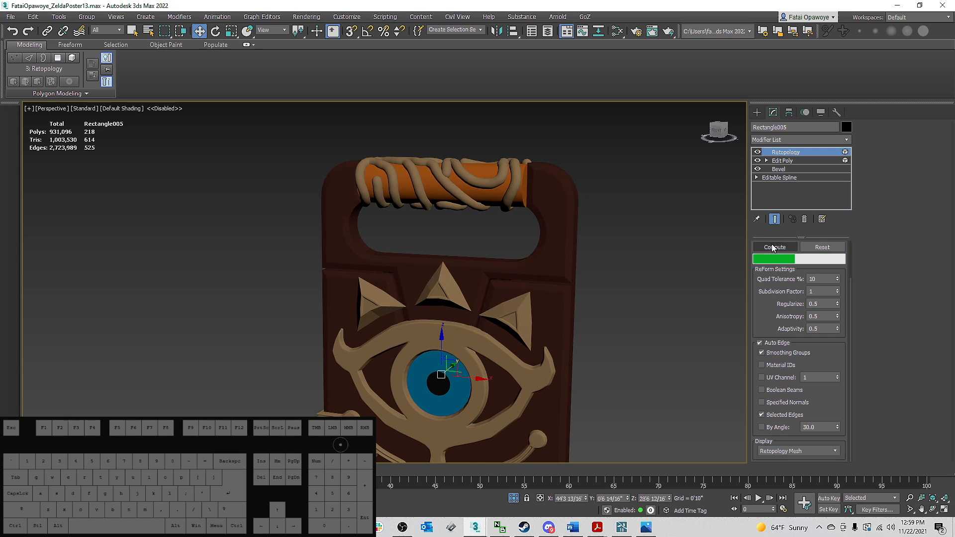
pyautogui.scroll(5, 554, 211)
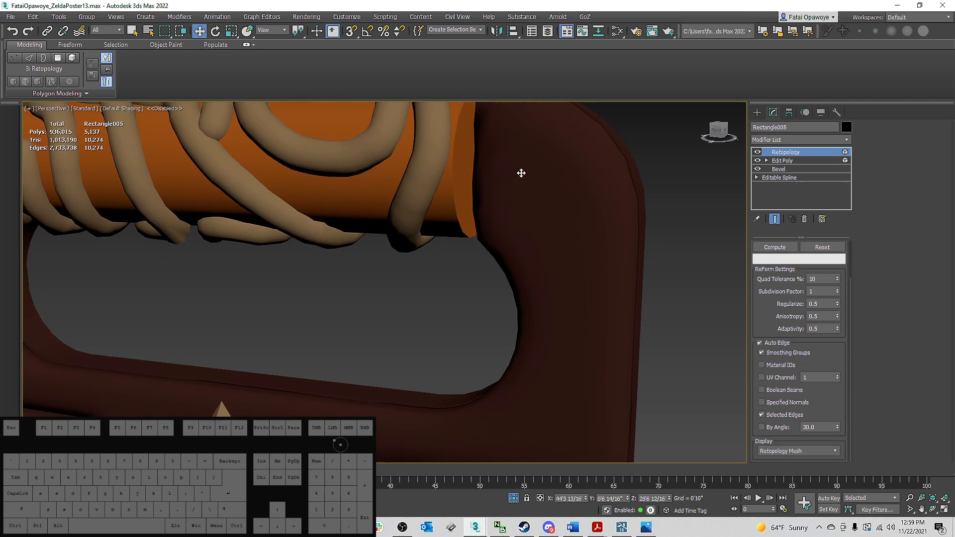
pyautogui.scroll(-3, 521, 170)
pyautogui.press('F4')
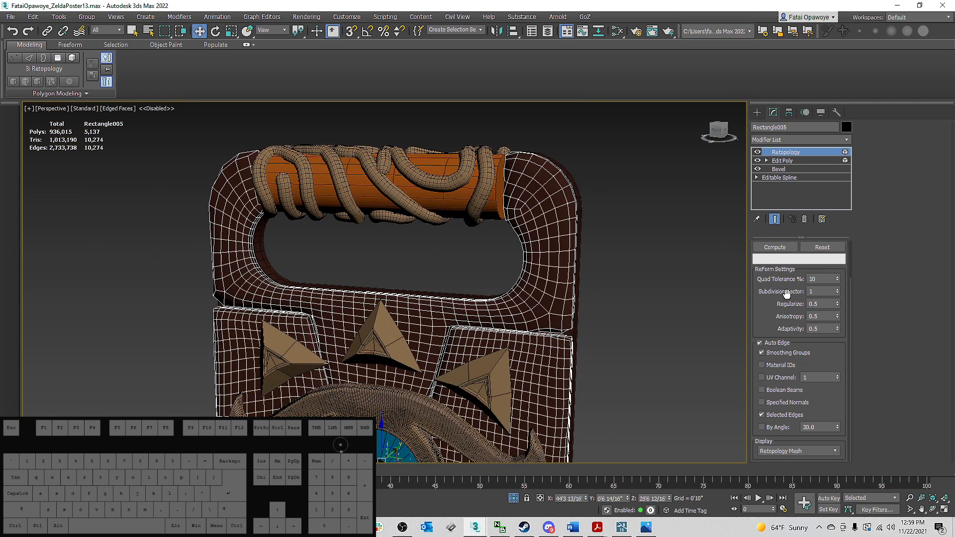
# Step: Switch the auto edge option from Selected Edges to By Angle at 30.0 and recompute the retopology
pyautogui.scroll(1, 776, 383)
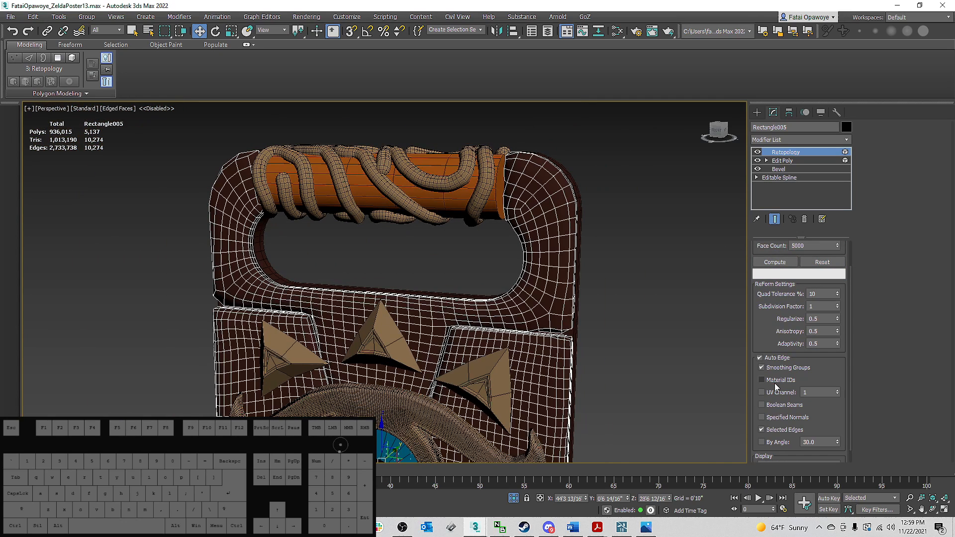
pyautogui.click(761, 442)
pyautogui.click(768, 262)
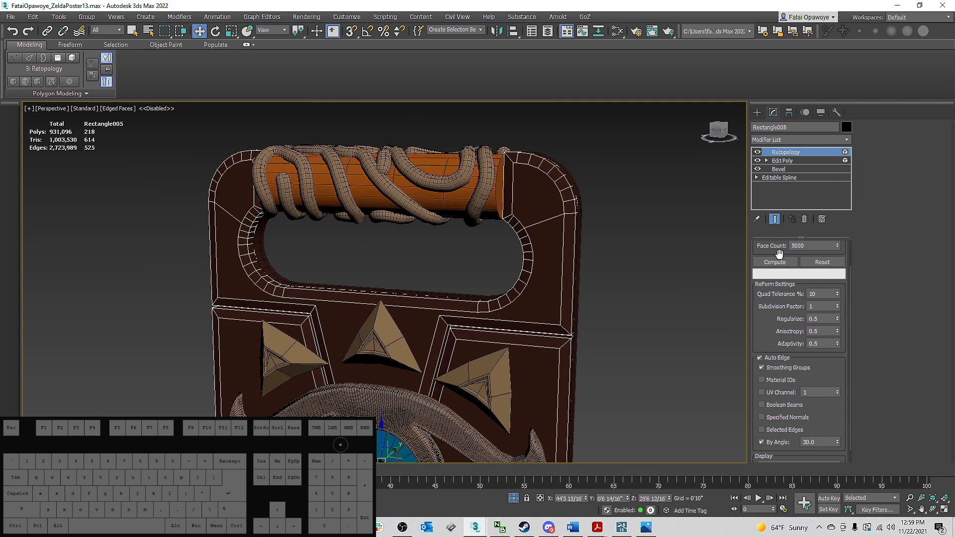
pyautogui.keyDown('alt'); pyautogui.moveTo(633, 236); pyautogui.dragTo(603, 234, button='middle'); pyautogui.keyUp('alt')
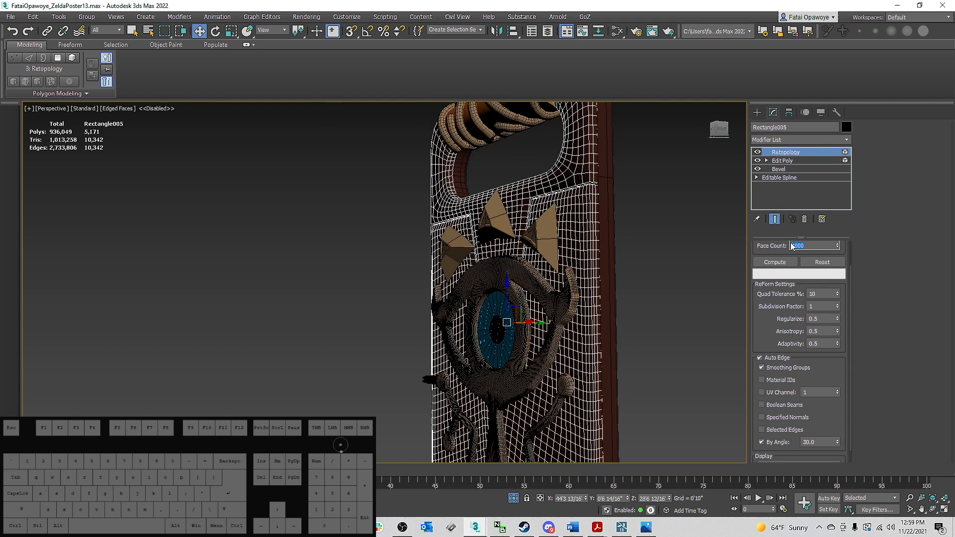
# Step: Reset the retopology, set the face count to 1000, turn off Smoothing Groups and recompute
pyautogui.click(829, 264)
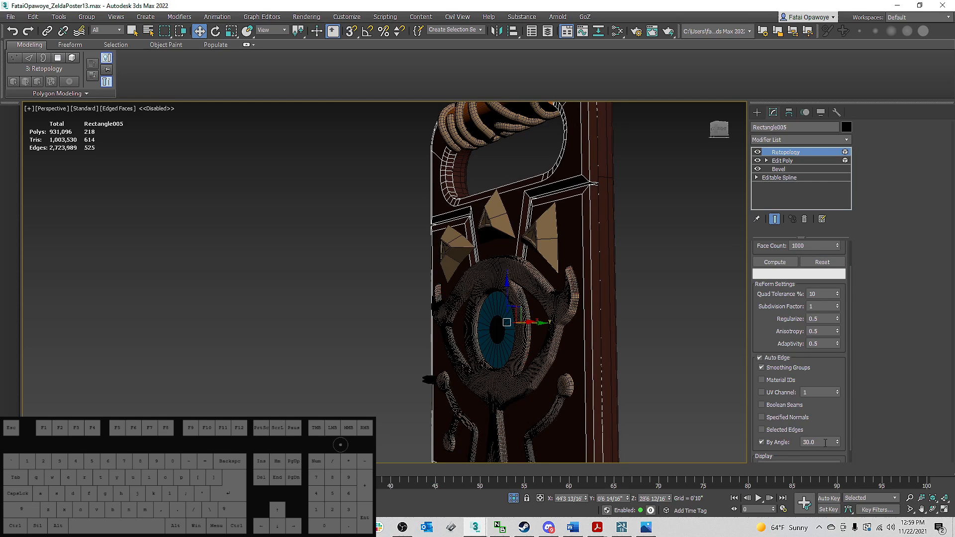
pyautogui.click(762, 368)
pyautogui.click(784, 262)
pyautogui.keyDown('alt'); pyautogui.moveTo(537, 293); pyautogui.dragTo(627, 311, button='middle'); pyautogui.keyUp('alt')
# Step: Set the retopology face count to 3000, recompute, and inspect the body's surface in shaded display without edges
pyautogui.moveTo(811, 246); pyautogui.dragTo(726, 233)
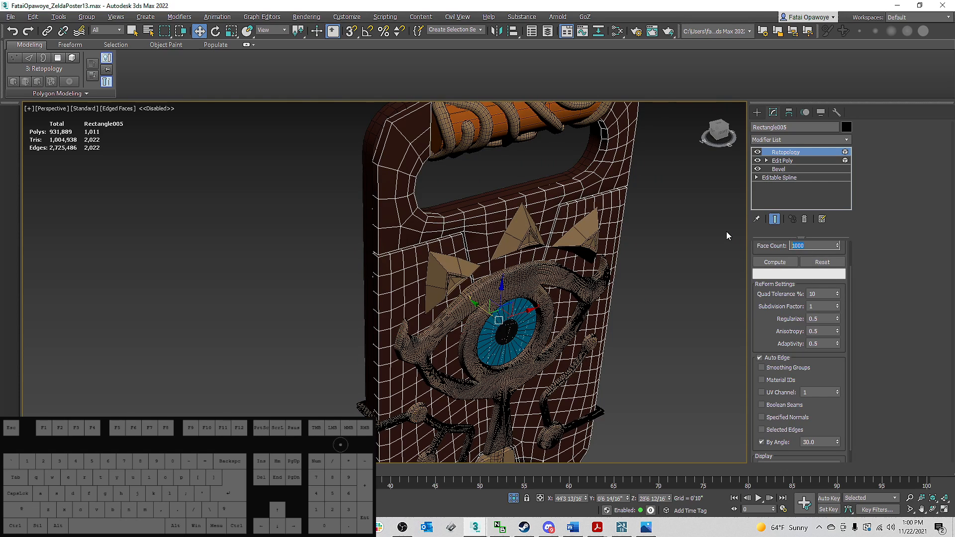
pyautogui.write('20')
pyautogui.press('BackSpace')
pyautogui.press('BackSpace')
pyautogui.write('3000')
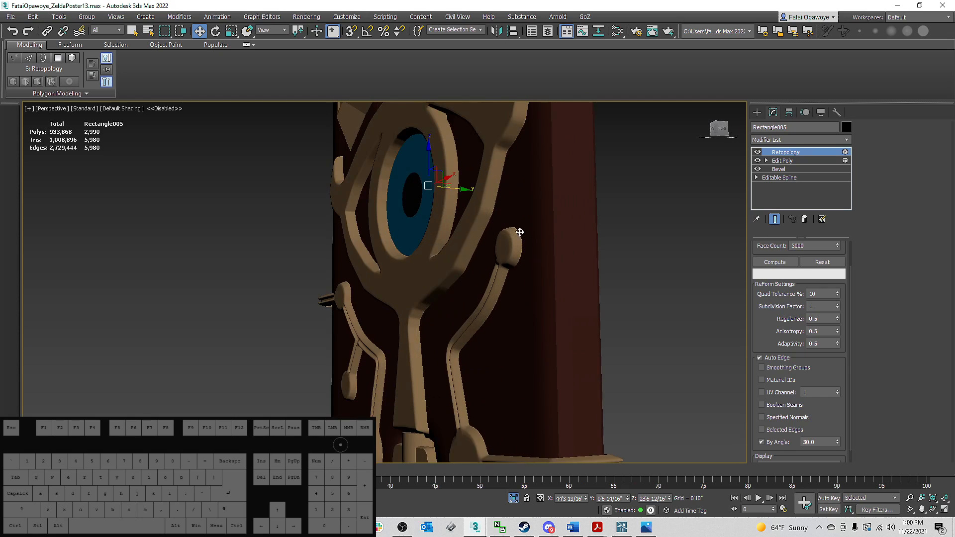
pyautogui.scroll(-4, 518, 230)
pyautogui.moveTo(533, 241)
pyautogui.keyDown('alt'); pyautogui.mouseDown(button='middle')
pyautogui.moveTo(571, 156)
pyautogui.moveTo(565, 128)
pyautogui.moveTo(578, 260)
pyautogui.moveTo(627, 256)
pyautogui.moveTo(616, 268)
pyautogui.moveTo(509, 243)
pyautogui.moveTo(543, 213)
pyautogui.moveTo(562, 219)
pyautogui.mouseUp(button='middle'); pyautogui.keyUp('alt')
pyautogui.scroll(5, 510, 242)
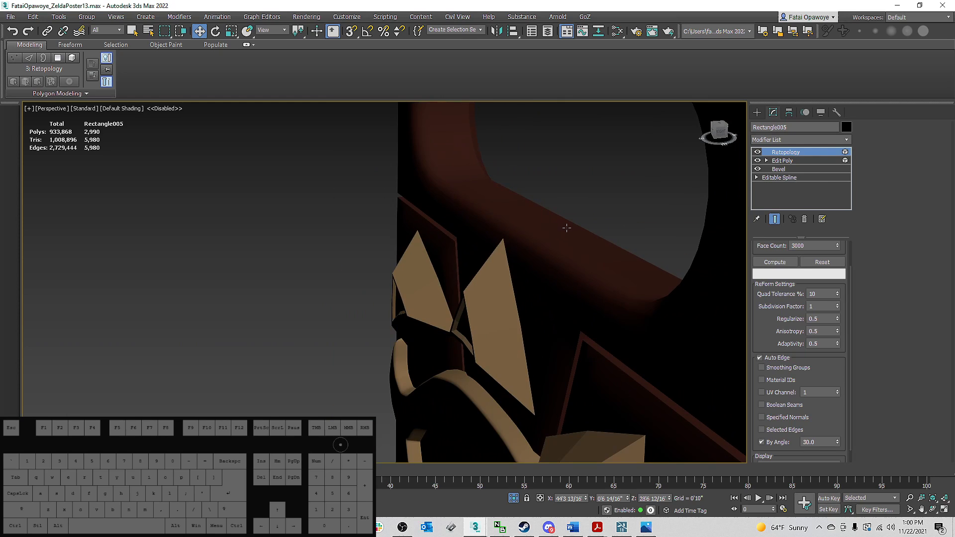
# Step: Show edged faces, switch off the Retopology modifier's effect, and return to the Edit Poly modifier beneath it, accepting the topology warning
pyautogui.press('F4')
pyautogui.click(771, 160)
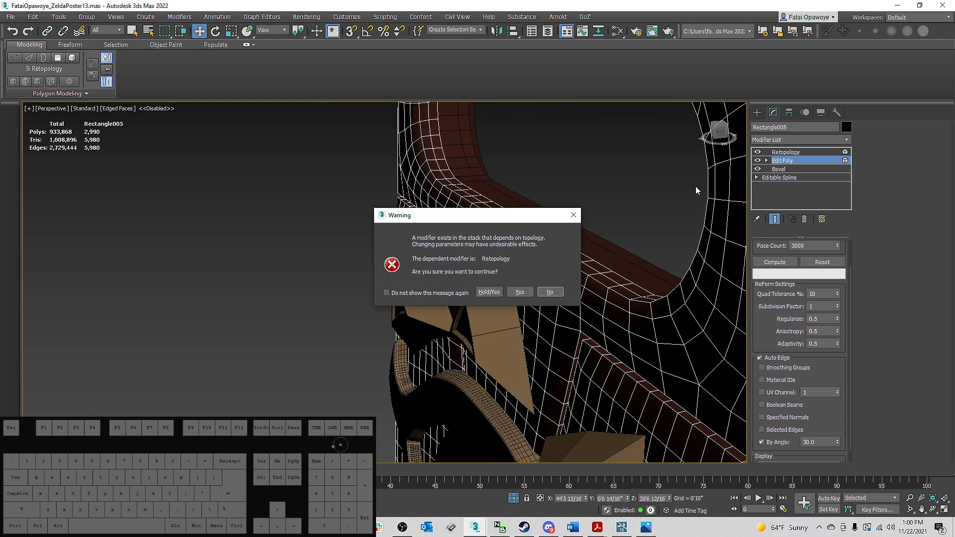
pyautogui.click(569, 216)
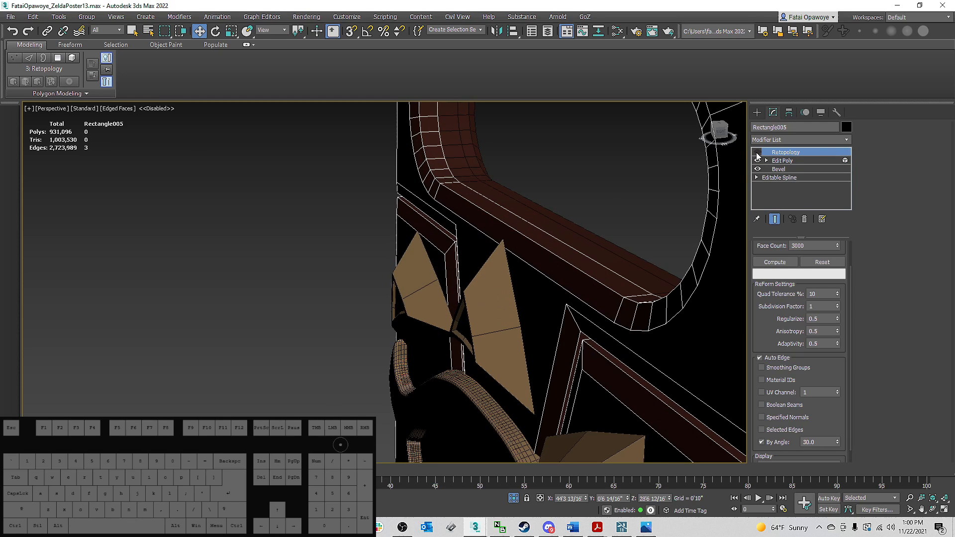
pyautogui.keyDown('alt'); pyautogui.moveTo(479, 194); pyautogui.dragTo(684, 244, button='middle'); pyautogui.keyUp('alt')
pyautogui.click(802, 162)
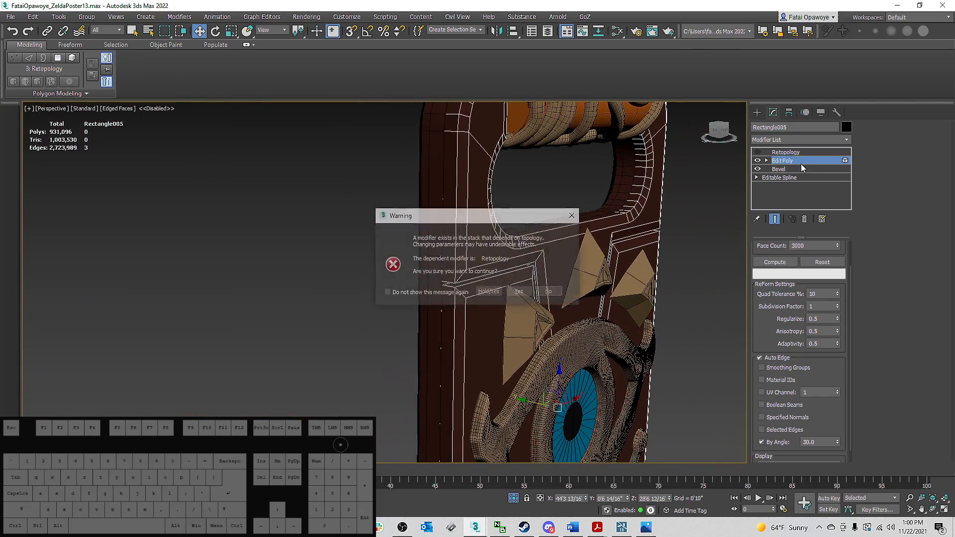
pyautogui.click(515, 294)
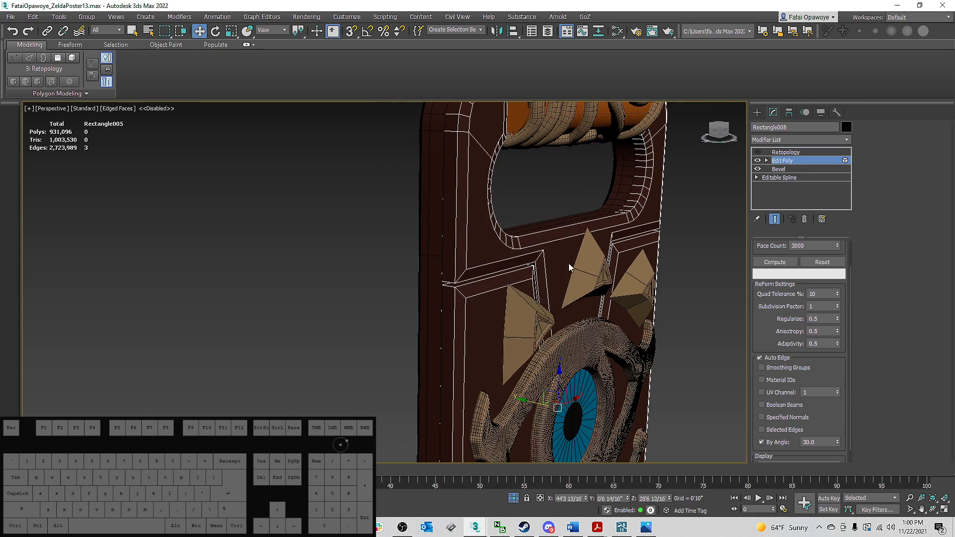
# Step: Select the four large front-face polygons of the slate body and nudge them slightly along the Y axis
pyautogui.click(809, 325)
pyautogui.click(497, 313)
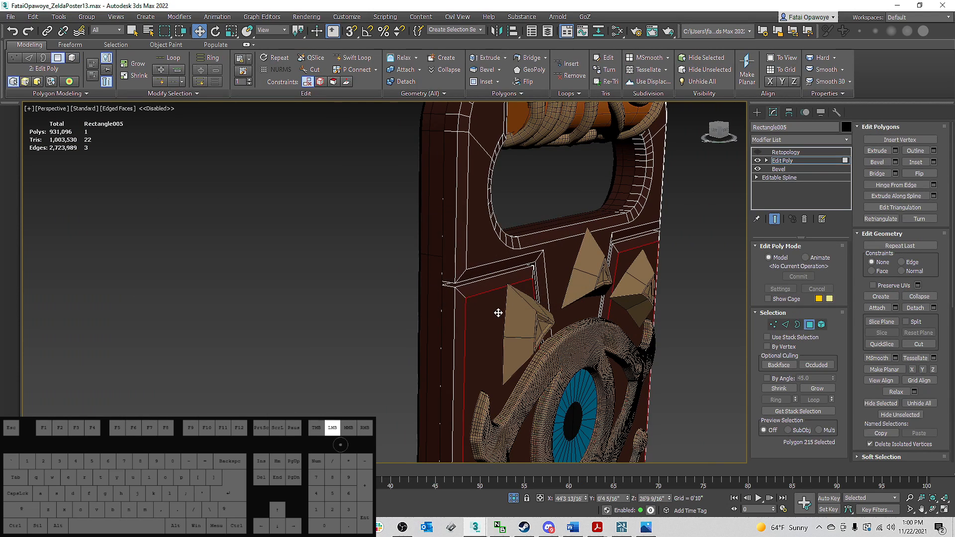
pyautogui.keyDown('alt'); pyautogui.moveTo(497, 313); pyautogui.dragTo(527, 219, button='middle'); pyautogui.keyUp('alt')
pyautogui.keyDown('ctrl'); pyautogui.click(480, 232); pyautogui.keyUp('ctrl')
pyautogui.keyDown('ctrl'); pyautogui.click(487, 162); pyautogui.keyUp('ctrl')
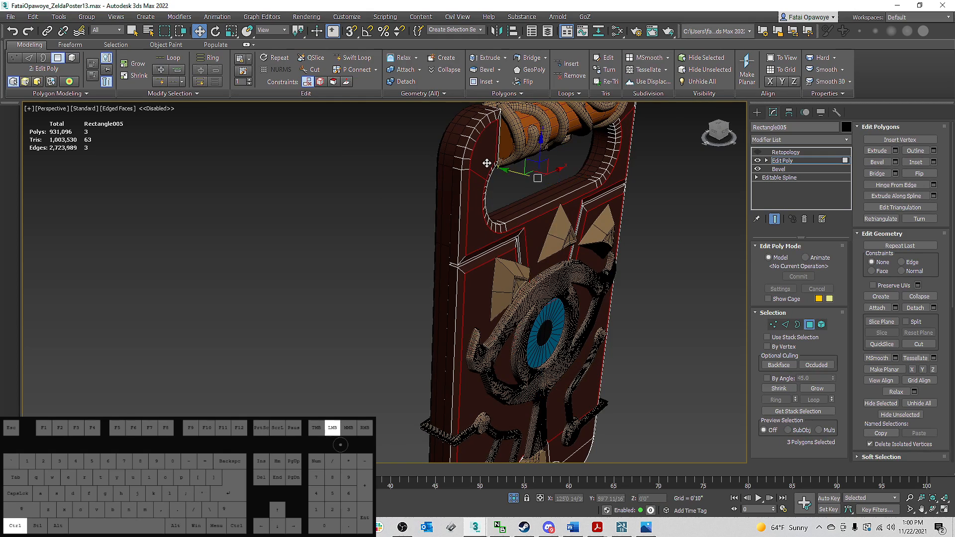
pyautogui.keyDown('alt'); pyautogui.moveTo(625, 127); pyautogui.dragTo(625, 187, button='middle'); pyautogui.keyUp('alt')
pyautogui.keyDown('ctrl'); pyautogui.click(631, 117); pyautogui.keyUp('ctrl')
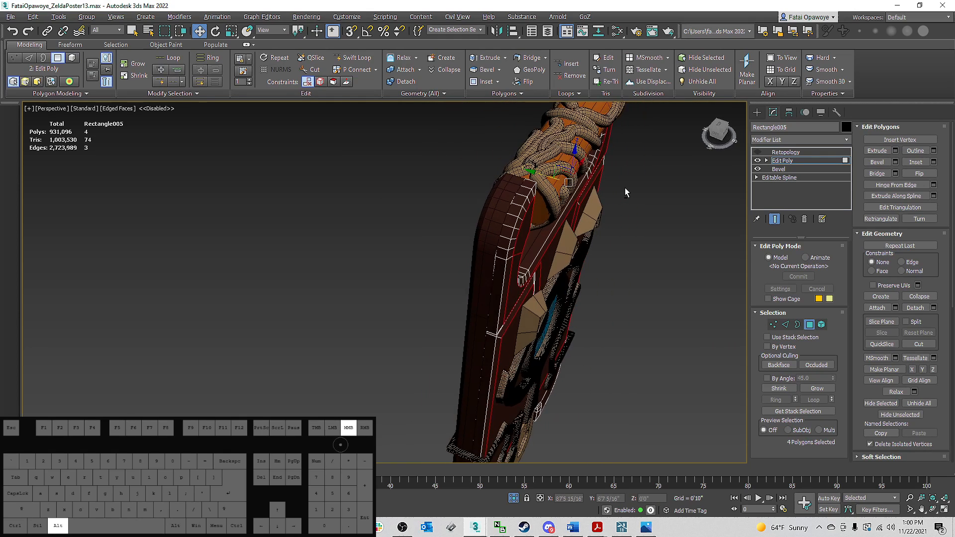
pyautogui.scroll(2, 551, 173)
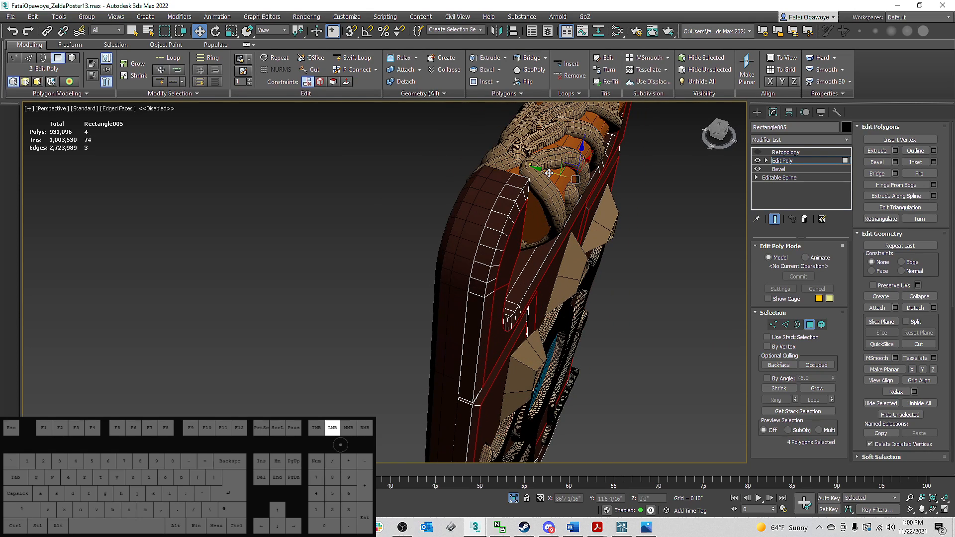
pyautogui.moveTo(548, 173); pyautogui.dragTo(554, 173)
# Step: Add the remaining lower front polygons to the selection and nudge the selected front faces slightly along the Y axis
pyautogui.keyDown('alt'); pyautogui.moveTo(553, 172); pyautogui.dragTo(385, 136, button='middle'); pyautogui.keyUp('alt')
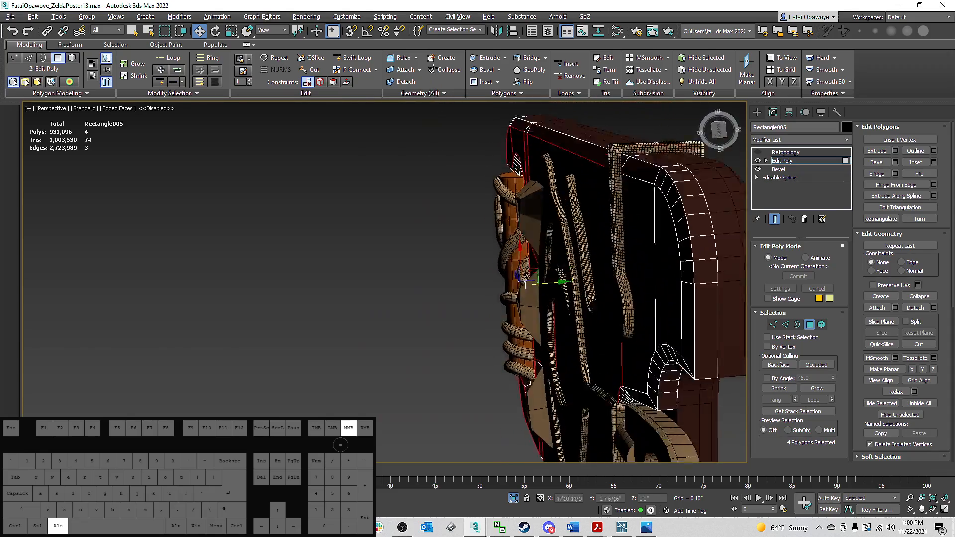
pyautogui.keyDown('alt'); pyautogui.moveTo(432, 68); pyautogui.dragTo(561, 141, button='middle'); pyautogui.keyUp('alt')
pyautogui.keyDown('alt'); pyautogui.moveTo(554, 183); pyautogui.dragTo(541, 314, button='middle'); pyautogui.keyUp('alt')
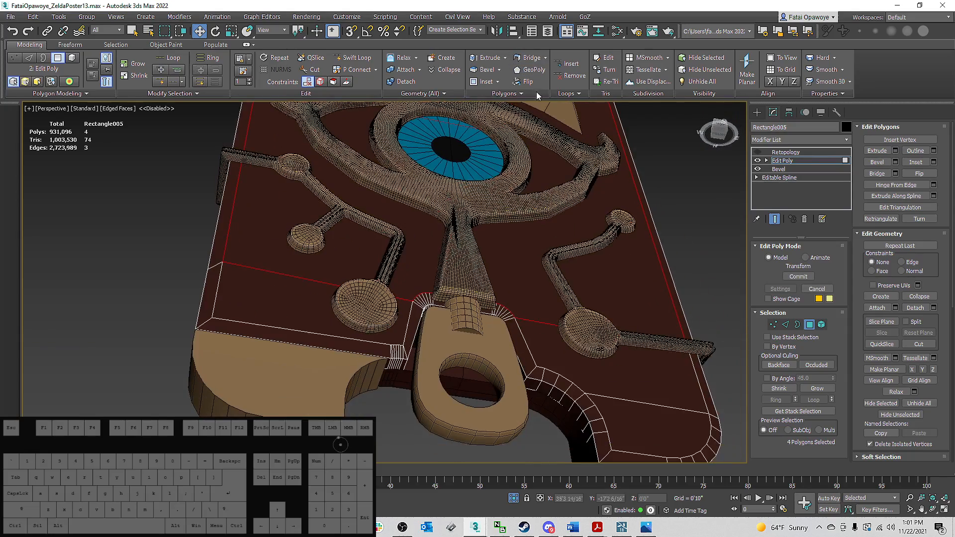
pyautogui.keyDown('ctrl'); pyautogui.click(401, 328); pyautogui.keyUp('ctrl')
pyautogui.keyDown('ctrl'); pyautogui.click(672, 419); pyautogui.keyUp('ctrl')
pyautogui.keyDown('alt'); pyautogui.moveTo(672, 419); pyautogui.dragTo(494, 169, button='middle'); pyautogui.keyUp('alt')
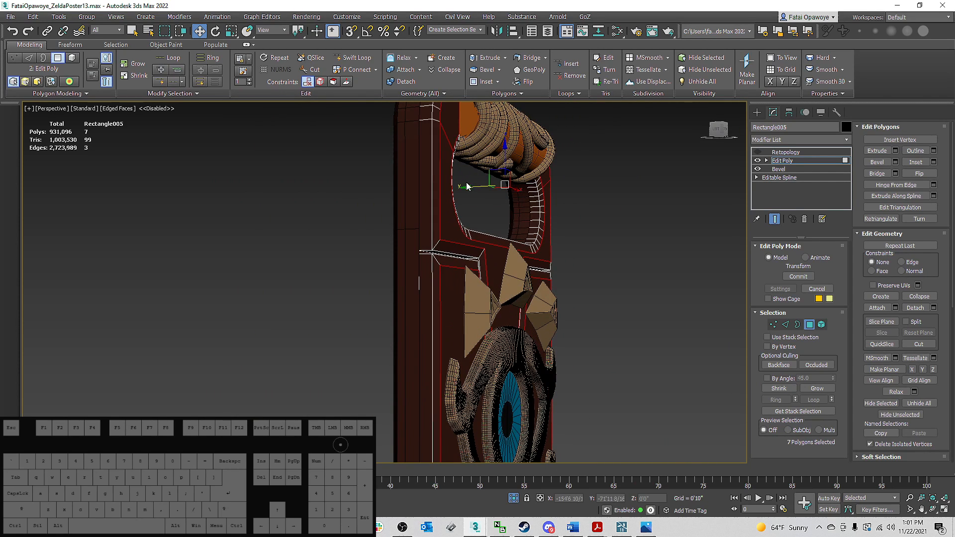
pyautogui.moveTo(471, 188); pyautogui.dragTo(475, 190)
pyautogui.keyDown('alt'); pyautogui.moveTo(475, 191); pyautogui.dragTo(393, 224, button='middle'); pyautogui.keyUp('alt')
pyautogui.click(673, 211)
# Step: Re-enable the Retopology modifier, reset and recompute it at 3000 faces, and display the body shaded without edges
pyautogui.click(798, 152)
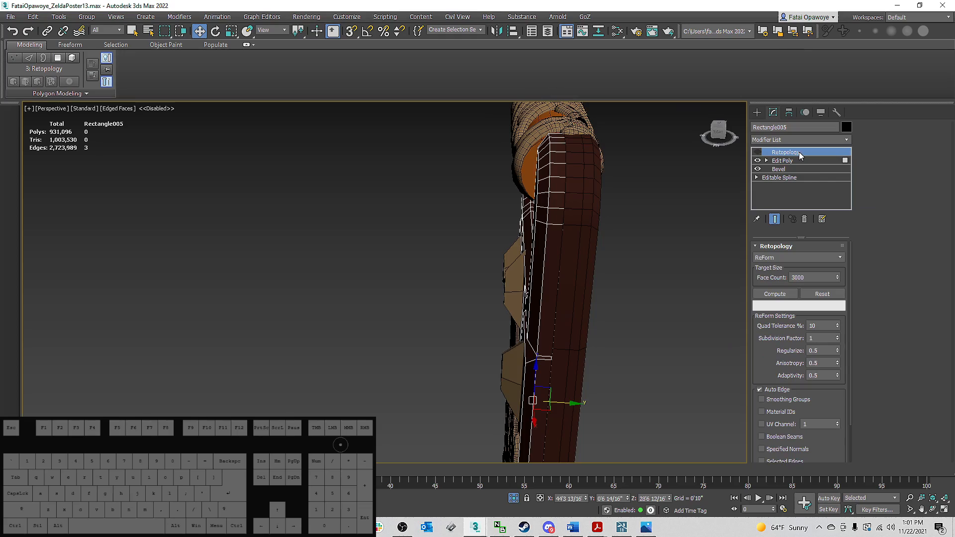
pyautogui.click(758, 152)
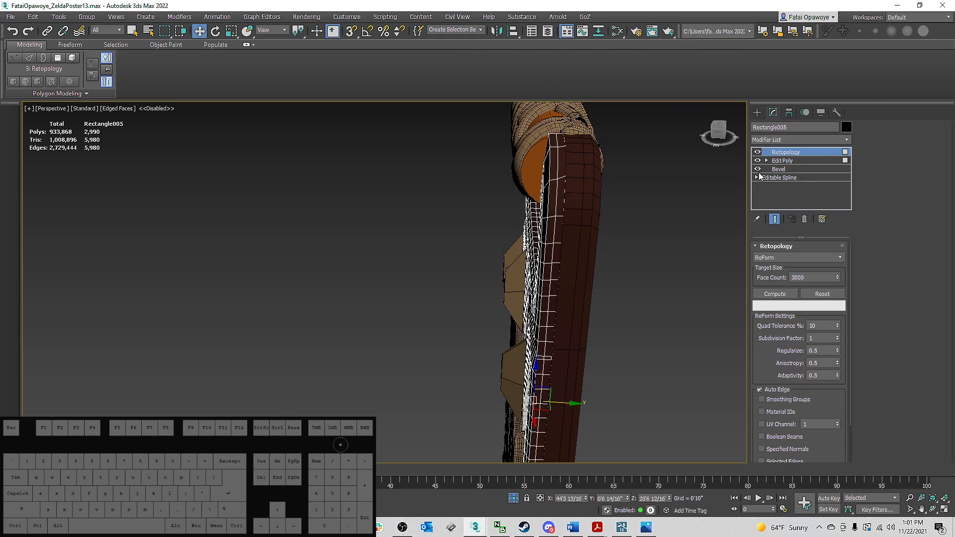
pyautogui.keyDown('alt'); pyautogui.moveTo(651, 189); pyautogui.dragTo(655, 172, button='middle'); pyautogui.keyUp('alt')
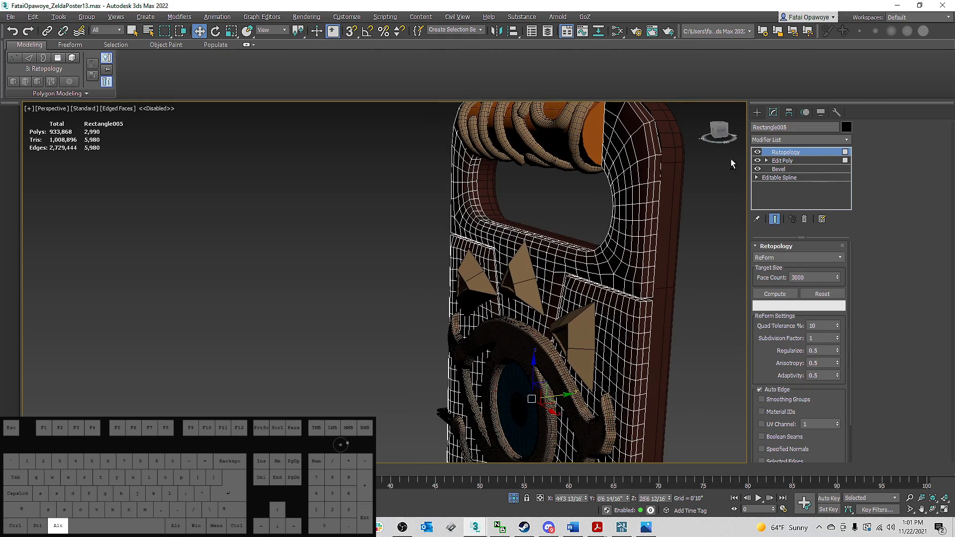
pyautogui.click(822, 294)
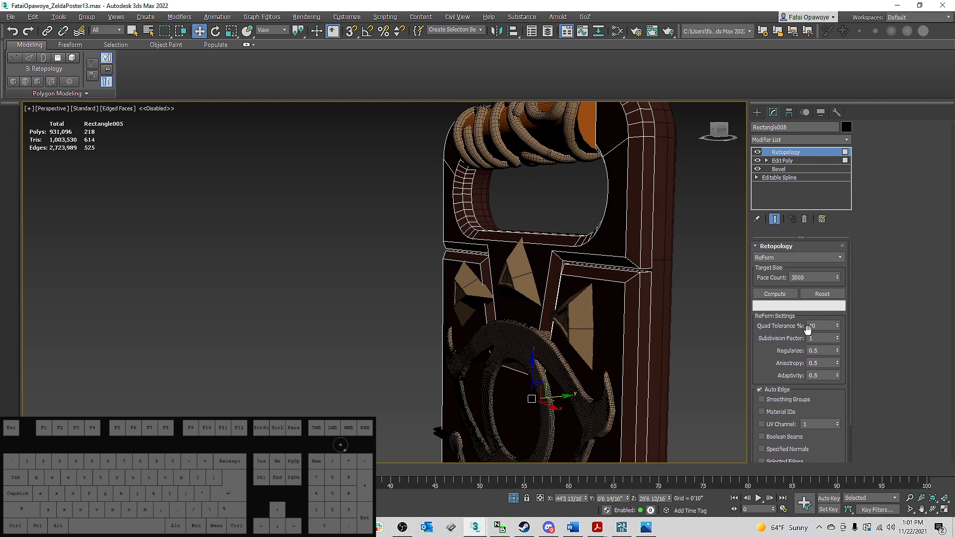
pyautogui.moveTo(773, 367); pyautogui.dragTo(764, 304)
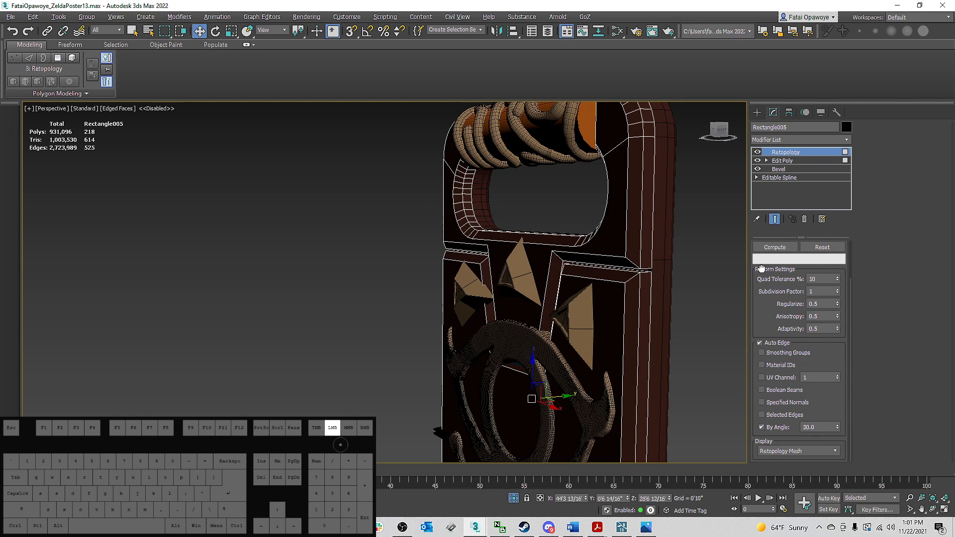
pyautogui.click(771, 248)
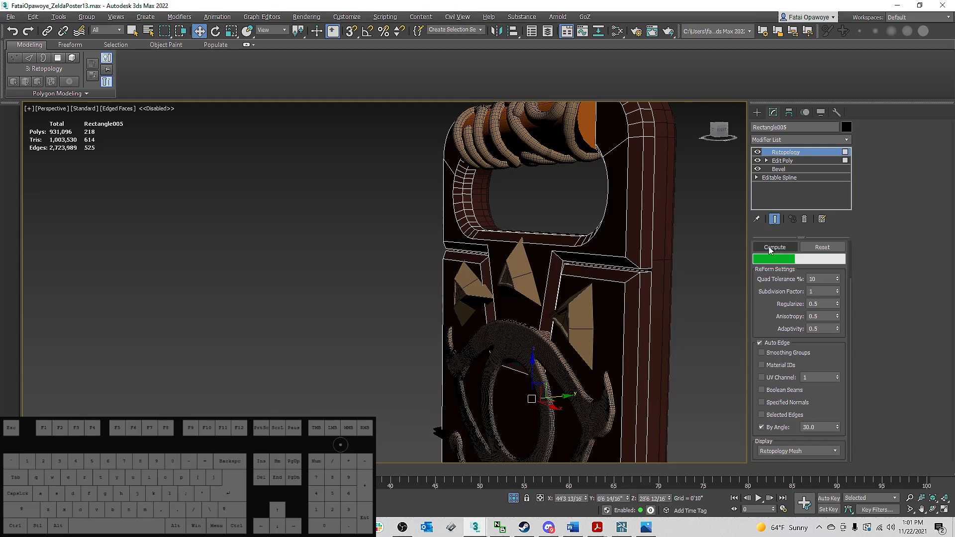
pyautogui.press('alt')
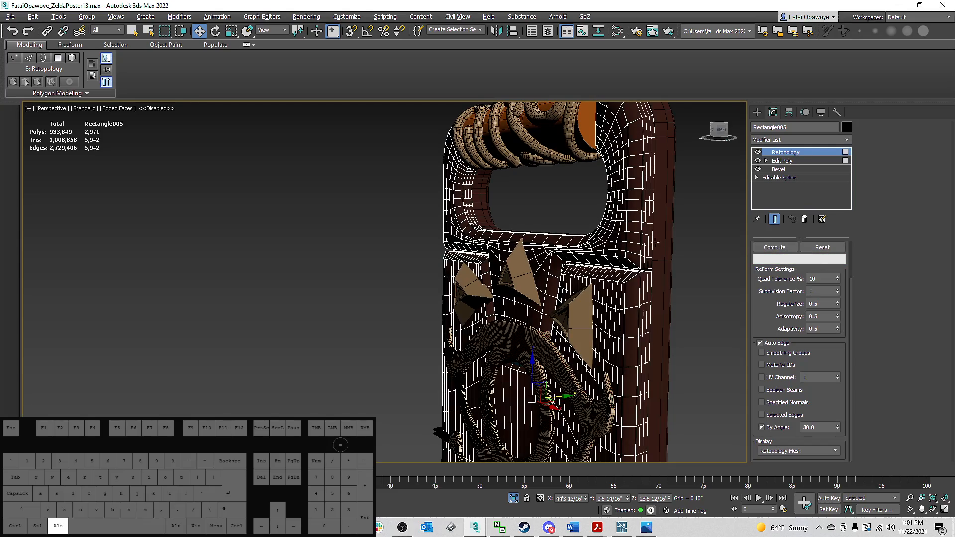
pyautogui.moveTo(656, 242)
pyautogui.keyDown('alt'); pyautogui.mouseDown(button='middle')
pyautogui.moveTo(644, 223)
pyautogui.moveTo(656, 214)
pyautogui.moveTo(761, 228)
pyautogui.moveTo(663, 219)
pyautogui.moveTo(607, 196)
pyautogui.mouseUp(button='middle'); pyautogui.keyUp('alt')
pyautogui.press('F4')
pyautogui.keyDown('alt'); pyautogui.moveTo(396, 204); pyautogui.dragTo(426, 186, button='middle'); pyautogui.keyUp('alt')
# Step: Add an Edit Poly modifier above Retopology and clear the smoothing groups of all the body's polygons
pyautogui.click(820, 140)
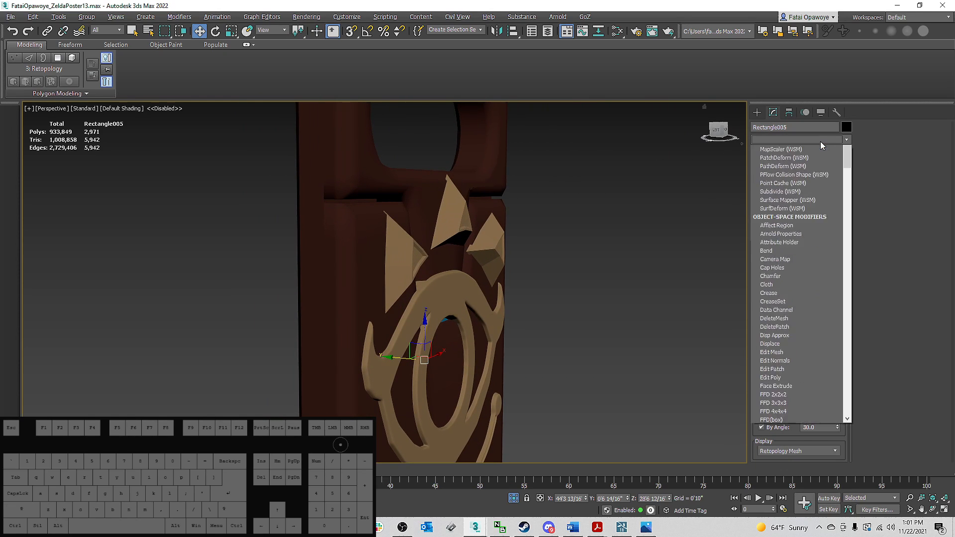
pyautogui.scroll(-8, 796, 224)
pyautogui.click(785, 178)
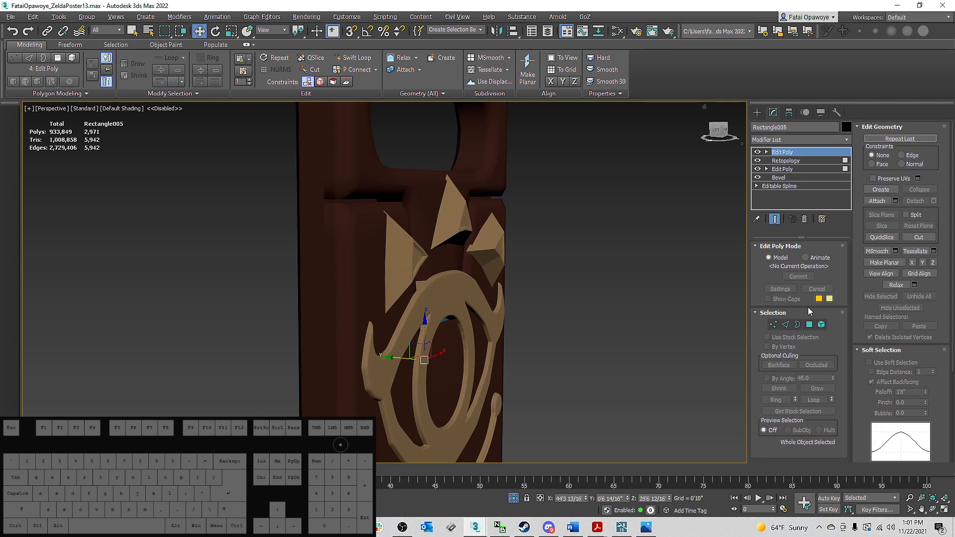
pyautogui.click(821, 324)
pyautogui.hotkey('ctrl', 'a')
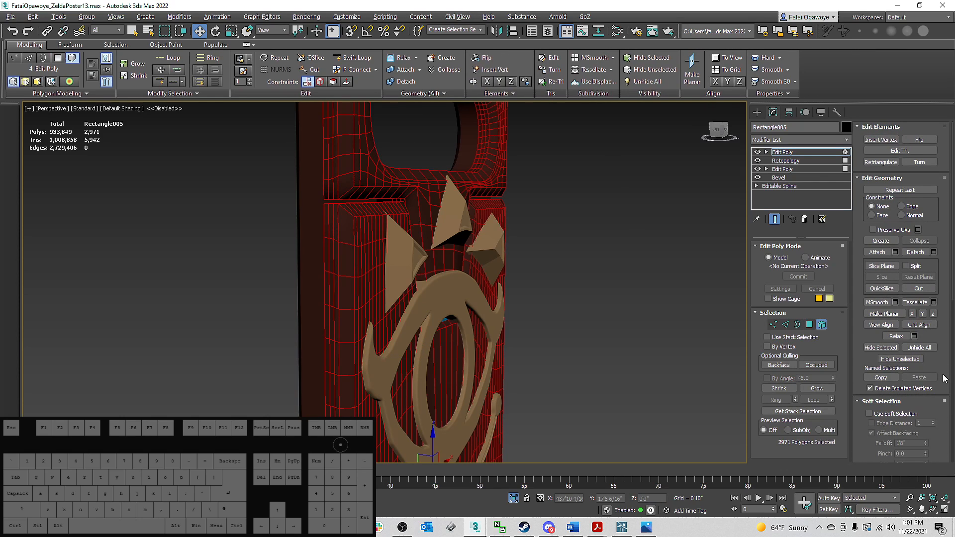
pyautogui.scroll(-10, 940, 368)
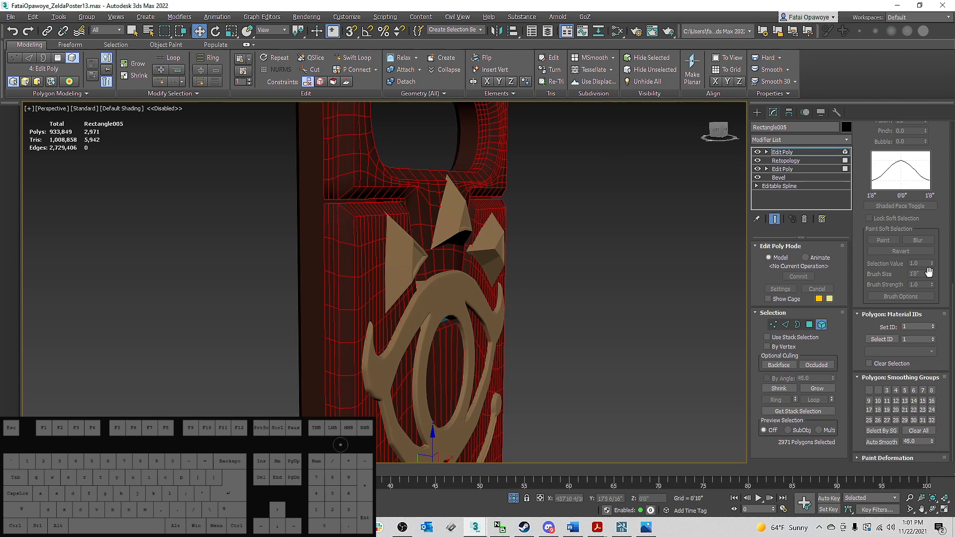
pyautogui.click(915, 431)
# Step: Deselect the polygons, show edged faces again and isolate the slate body
pyautogui.click(612, 258)
pyautogui.press('F4')
pyautogui.scroll(-4, 597, 259)
pyautogui.moveTo(562, 259)
pyautogui.keyDown('alt'); pyautogui.mouseDown(button='middle')
pyautogui.moveTo(587, 284)
pyautogui.moveTo(547, 259)
pyautogui.moveTo(569, 258)
pyautogui.moveTo(518, 219)
pyautogui.mouseUp(button='middle'); pyautogui.keyUp('alt')
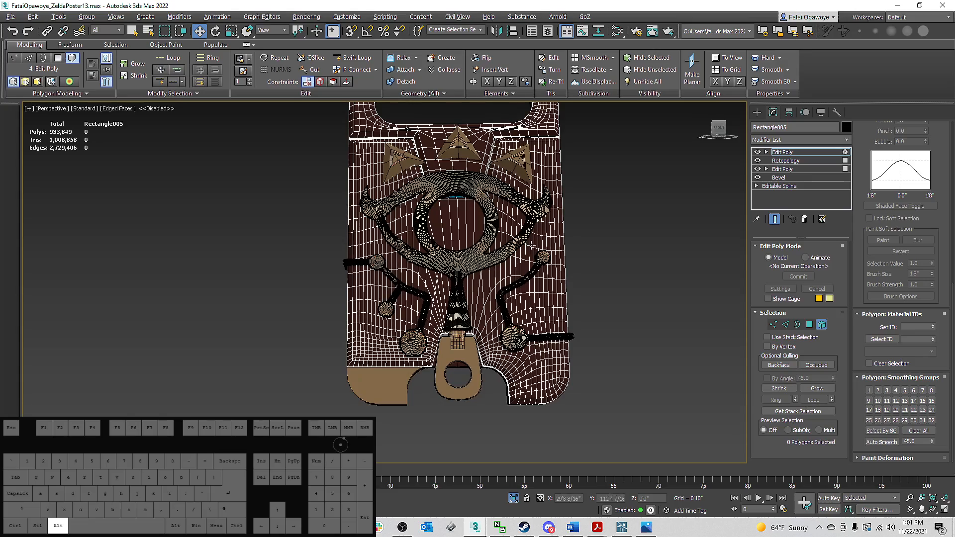
pyautogui.hotkey('alt', 'q')
# Step: Examine the retopologized edge flow around the body's bottom cutouts, front panels and handle opening
pyautogui.moveTo(568, 222)
pyautogui.keyDown('alt'); pyautogui.mouseDown(button='middle')
pyautogui.moveTo(542, 226)
pyautogui.moveTo(564, 229)
pyautogui.mouseUp(button='middle'); pyautogui.keyUp('alt')
pyautogui.scroll(2, 325, 350)
pyautogui.scroll(5, 341, 334)
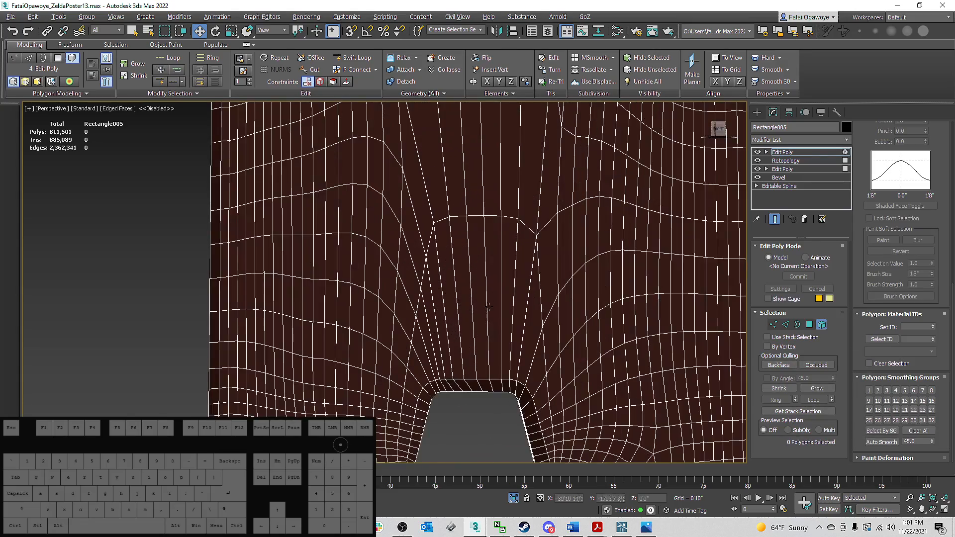
pyautogui.moveTo(463, 284); pyautogui.dragTo(500, 214, button='middle')
pyautogui.scroll(-4, 455, 203)
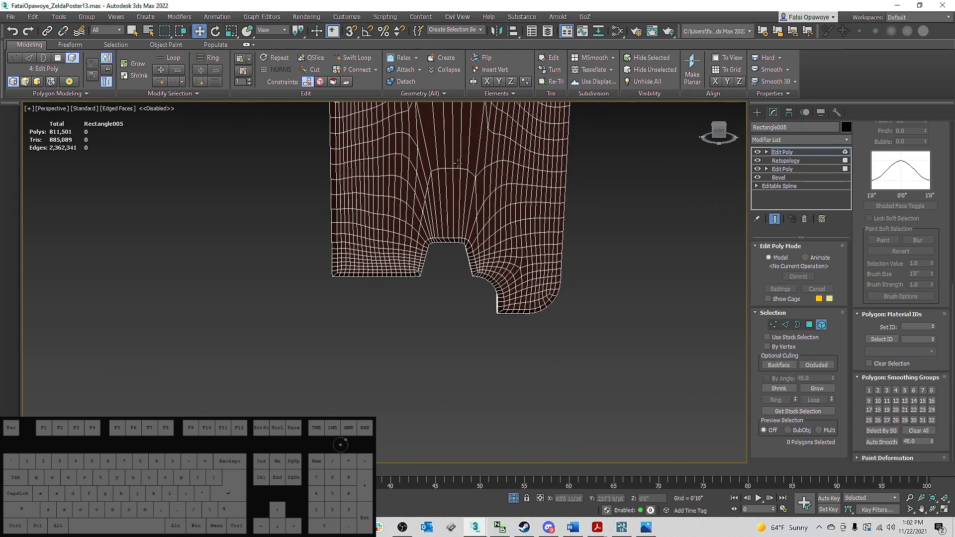
pyautogui.scroll(4, 468, 175)
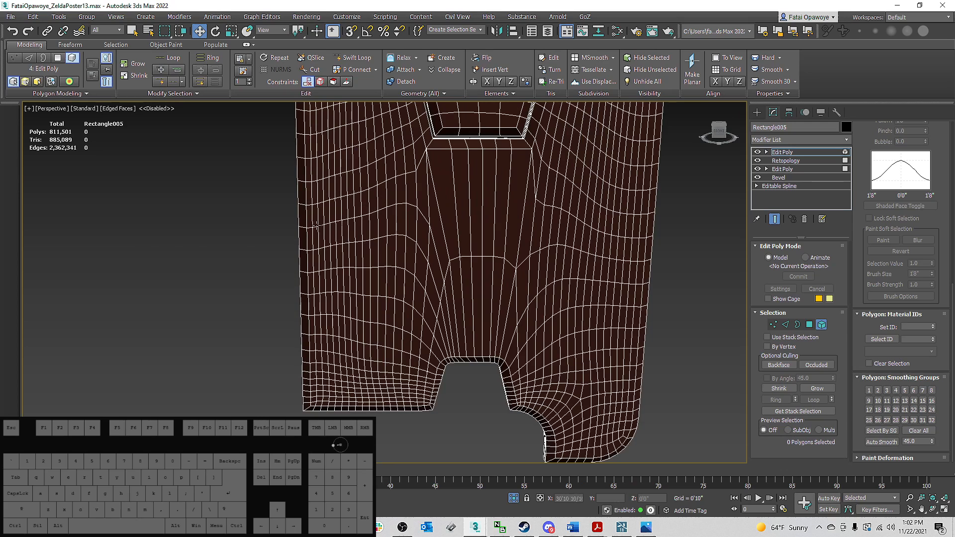
pyautogui.scroll(-4, 315, 224)
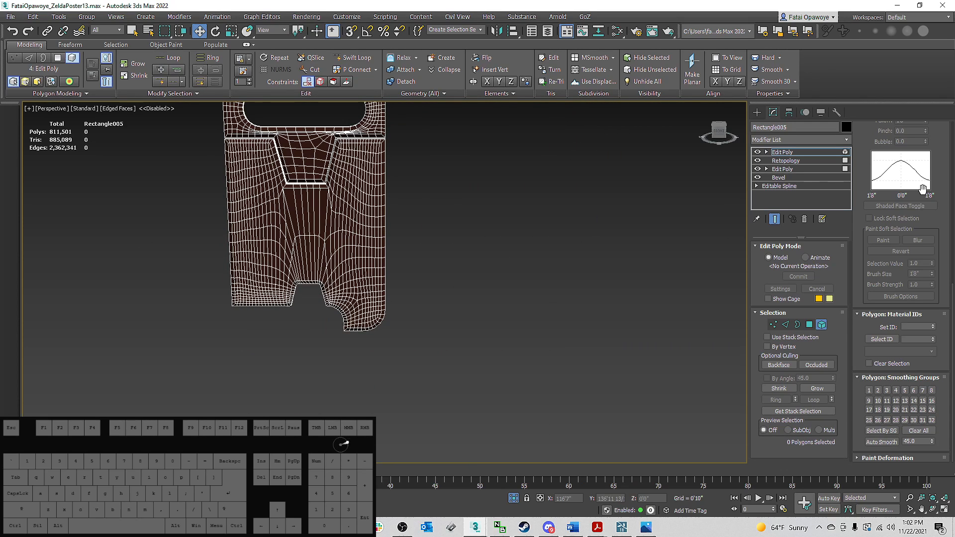
pyautogui.moveTo(386, 155)
pyautogui.keyDown('alt'); pyautogui.mouseDown(button='middle')
pyautogui.moveTo(211, 158)
pyautogui.moveTo(231, 201)
pyautogui.moveTo(224, 213)
pyautogui.moveTo(181, 211)
pyautogui.moveTo(362, 137)
pyautogui.moveTo(474, 135)
pyautogui.moveTo(377, 169)
pyautogui.moveTo(280, 168)
pyautogui.moveTo(387, 166)
pyautogui.mouseUp(button='middle'); pyautogui.keyUp('alt')
pyautogui.scroll(-3, 386, 166)
pyautogui.moveTo(386, 166); pyautogui.dragTo(555, 211, button='middle')
pyautogui.scroll(6, 407, 228)
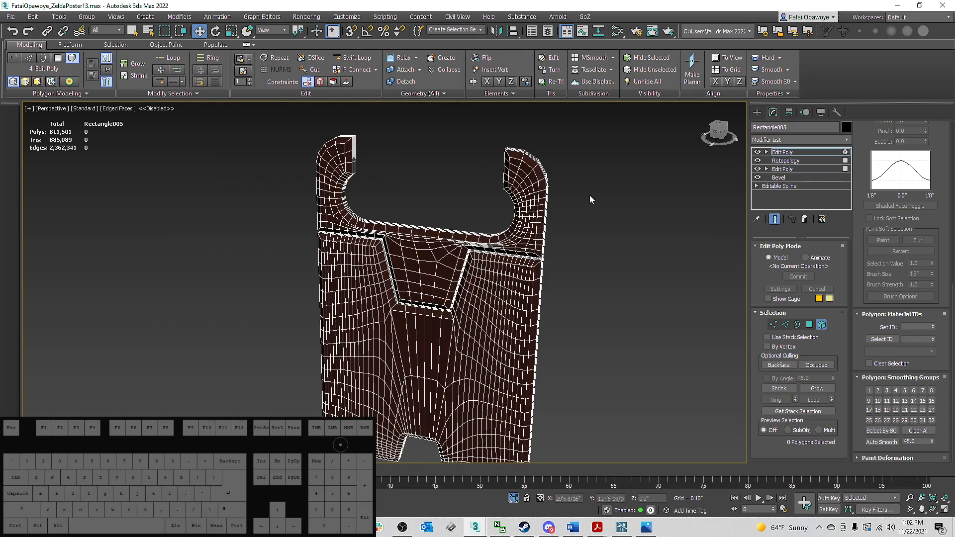
# Step: Add a TurboSmooth modifier to the body, separate it by Smoothing Groups, and display the result shaded without edges
pyautogui.click(822, 138)
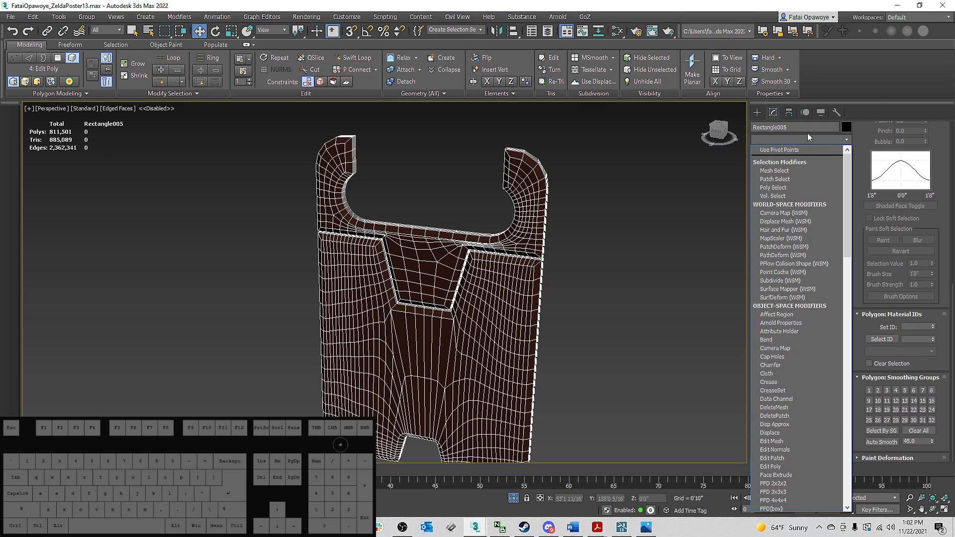
pyautogui.press('t')
pyautogui.click(772, 168)
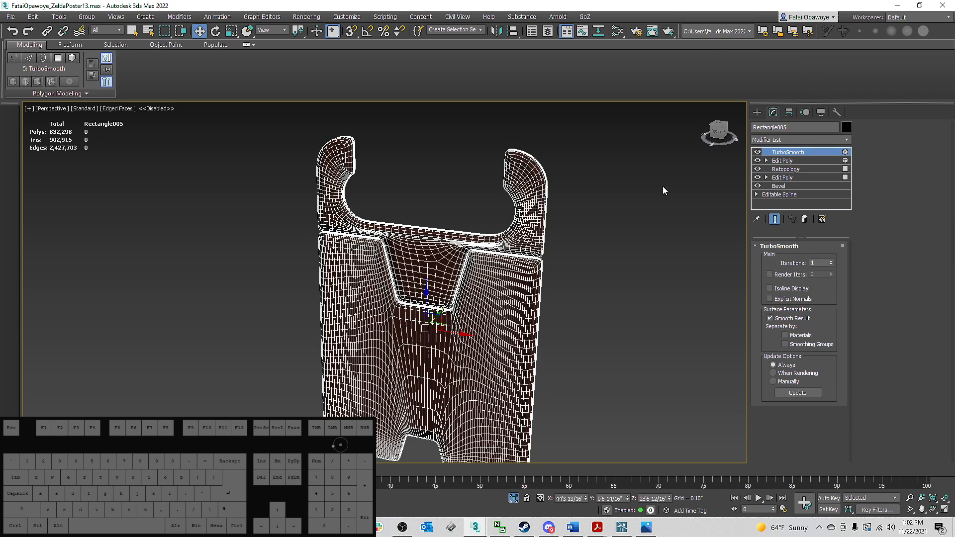
pyautogui.click(593, 199)
pyautogui.click(524, 175)
pyautogui.press('F4')
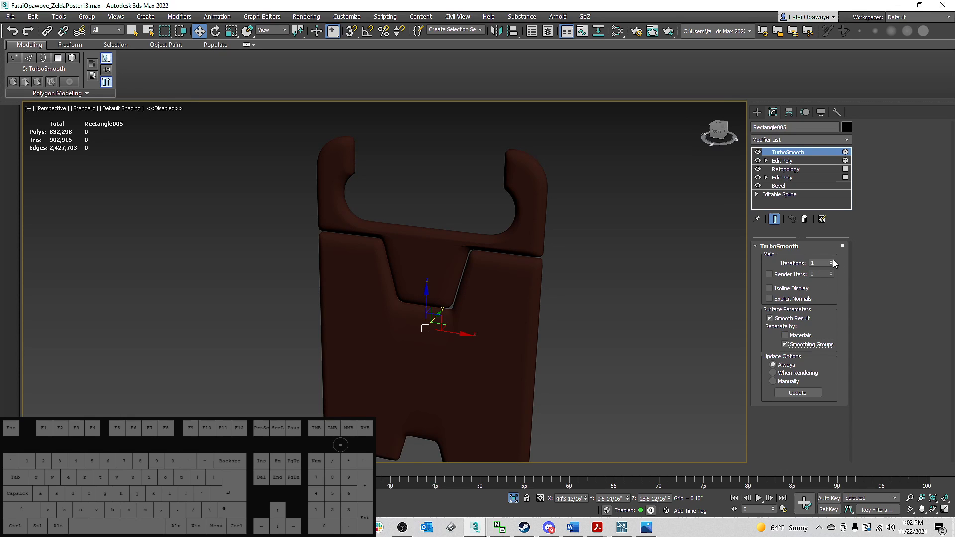
# Step: In the Edit Poly modifier below TurboSmooth, clear the smoothing groups of all polygons and auto smooth them at 45.0
pyautogui.click(797, 161)
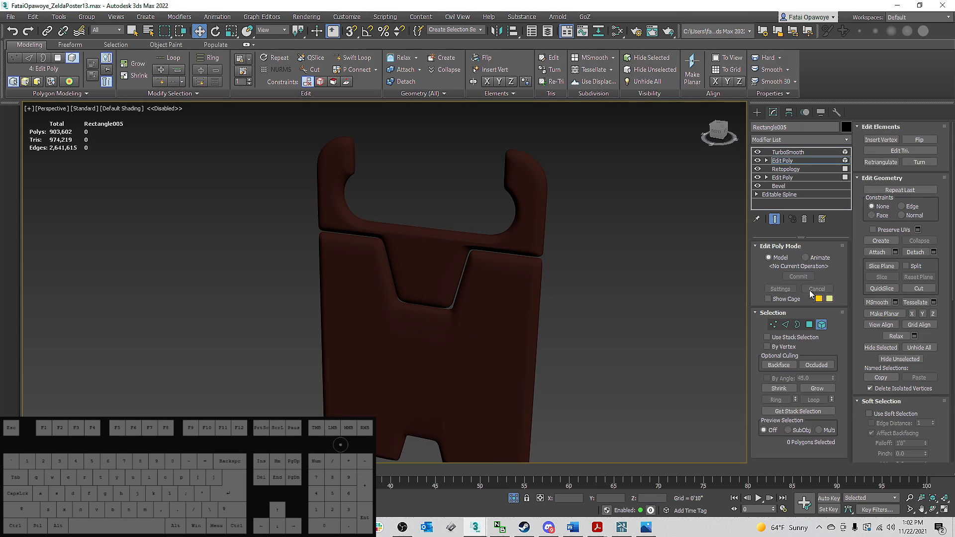
pyautogui.click(821, 324)
pyautogui.scroll(-8, 934, 364)
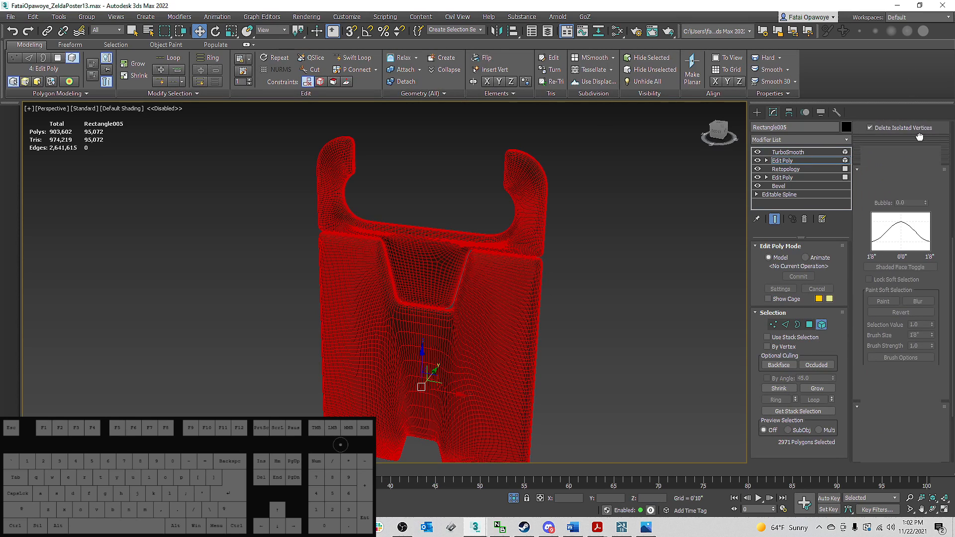
pyautogui.click(917, 430)
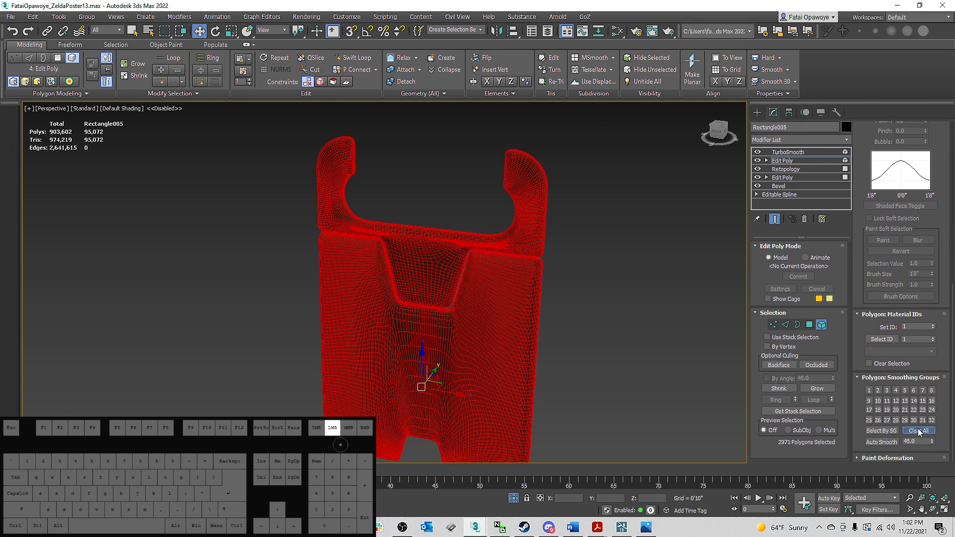
pyautogui.click(880, 442)
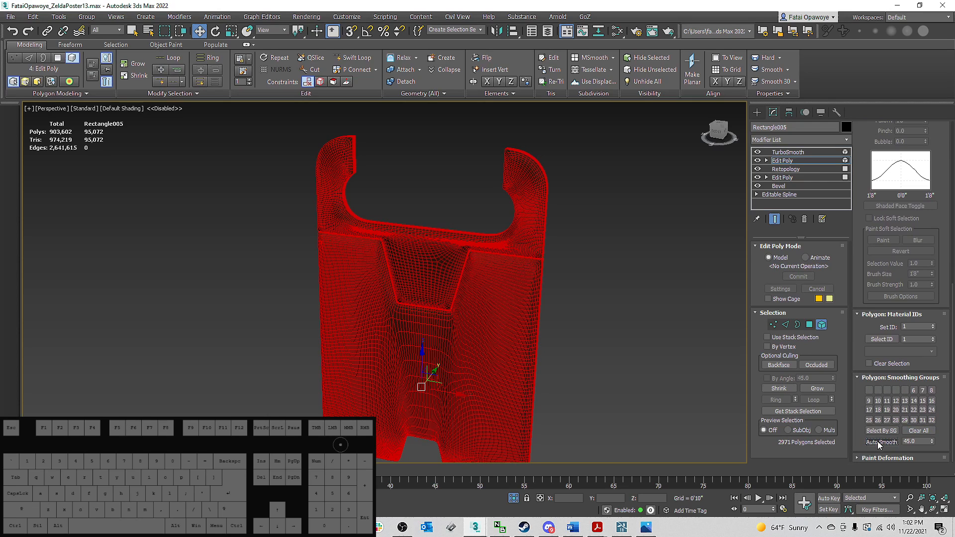
# Step: Clear the smoothing groups of all polygons in the body's Edit Poly modifier and auto smooth them at 30.0
pyautogui.click(638, 214)
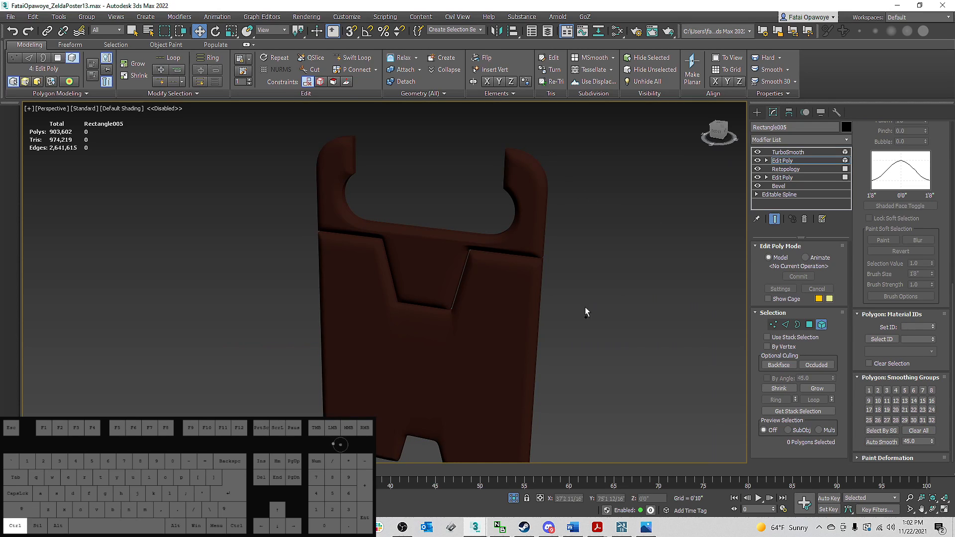
pyautogui.hotkey('ctrl', 'a')
pyautogui.click(916, 430)
pyautogui.doubleClick(909, 441)
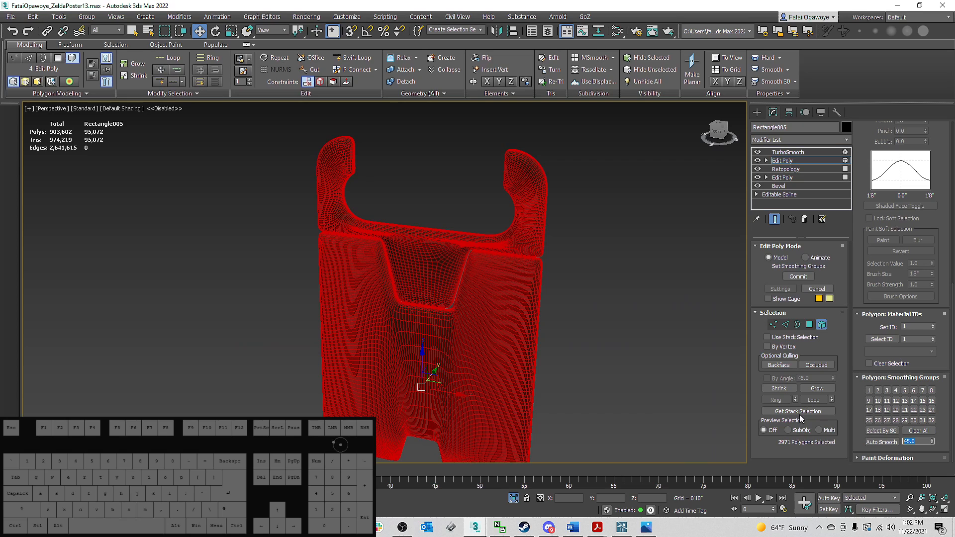
pyautogui.write('30')
pyautogui.press('Return')
pyautogui.click(881, 441)
pyautogui.click(558, 221)
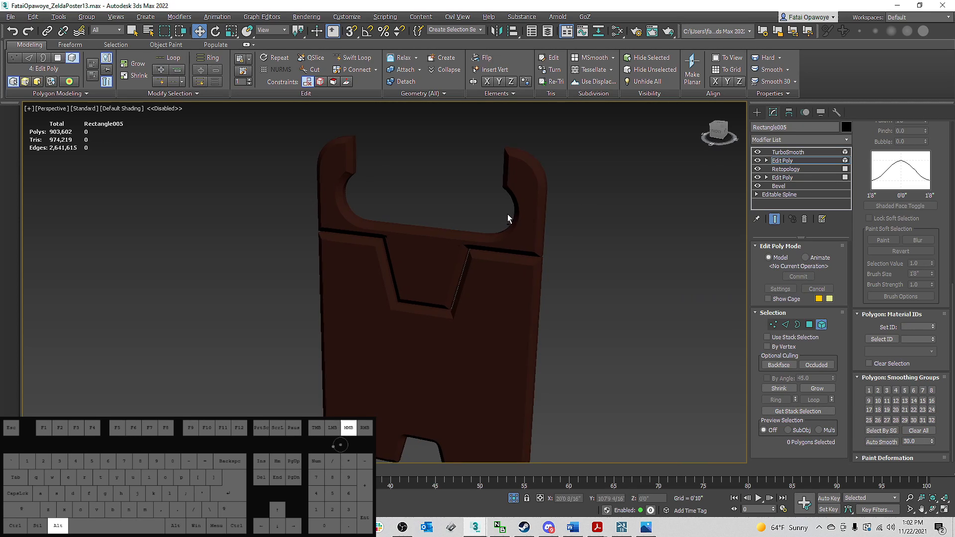
# Step: Examine the smoothed body's shading and the groove corner beside the trapezoidal centre panel
pyautogui.moveTo(507, 214)
pyautogui.keyDown('alt'); pyautogui.mouseDown(button='middle')
pyautogui.moveTo(592, 187)
pyautogui.moveTo(590, 204)
pyautogui.moveTo(505, 212)
pyautogui.moveTo(517, 204)
pyautogui.mouseUp(button='middle'); pyautogui.keyUp('alt')
pyautogui.keyDown('alt'); pyautogui.moveTo(582, 189); pyautogui.dragTo(536, 208, button='middle'); pyautogui.keyUp('alt')
pyautogui.press('F4')
pyautogui.press('F4')
pyautogui.scroll(6, 536, 208)
pyautogui.press('1')
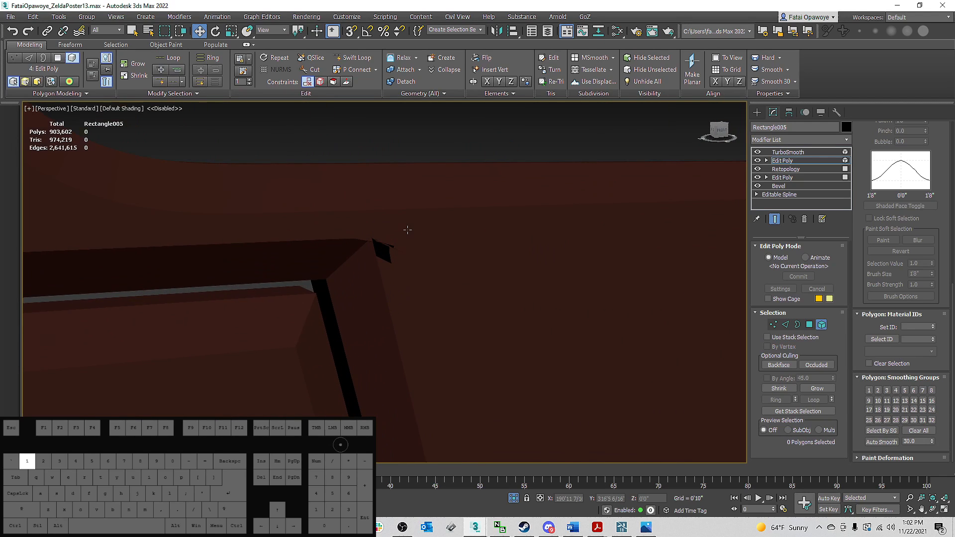
# Step: Turn off the TurboSmooth modifier to expose the unsmoothed mesh around the corner of the front panel groove
pyautogui.click(788, 152)
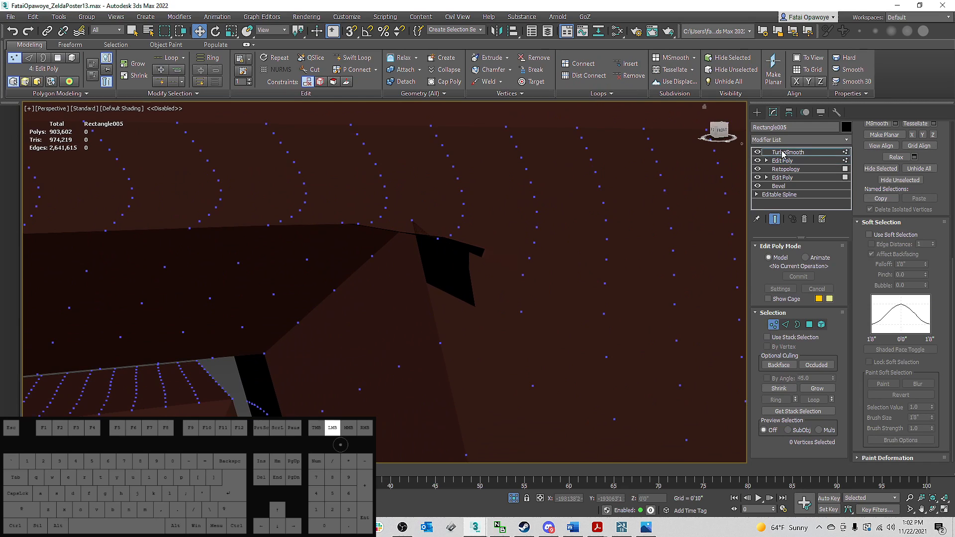
pyautogui.moveTo(462, 174); pyautogui.dragTo(461, 246, button='middle')
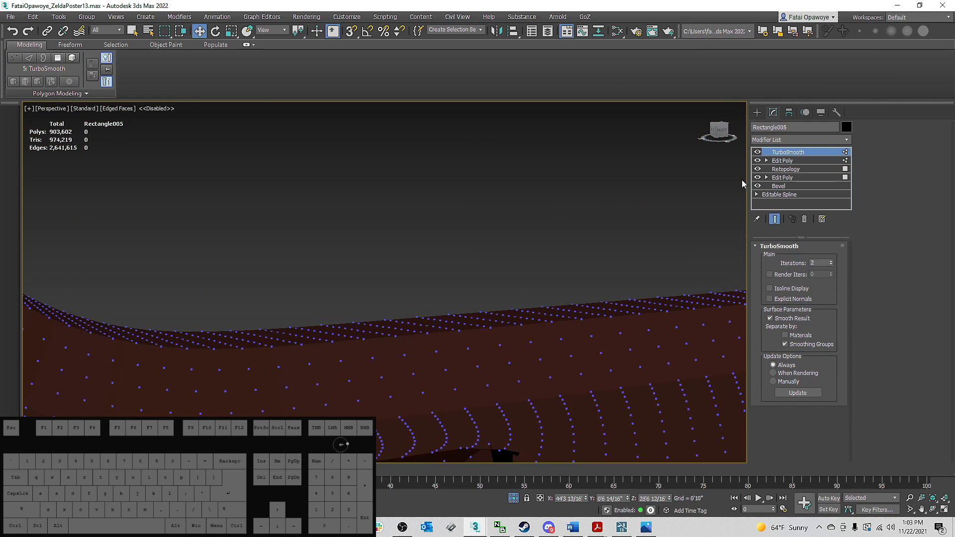
pyautogui.click(757, 153)
pyautogui.scroll(-6, 572, 214)
pyautogui.moveTo(572, 214); pyautogui.dragTo(545, 247, button='middle')
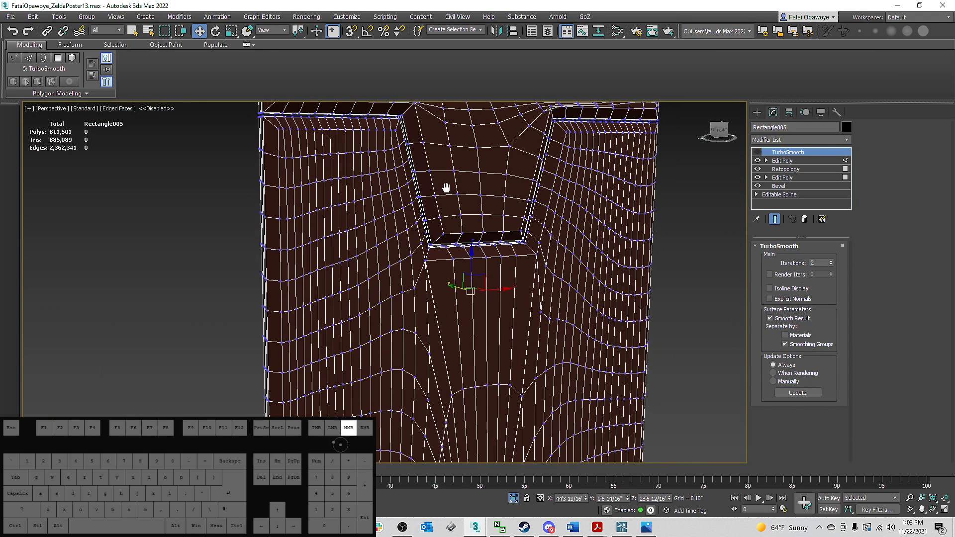
pyautogui.moveTo(446, 188); pyautogui.dragTo(432, 234, button='middle')
pyautogui.scroll(5, 448, 185)
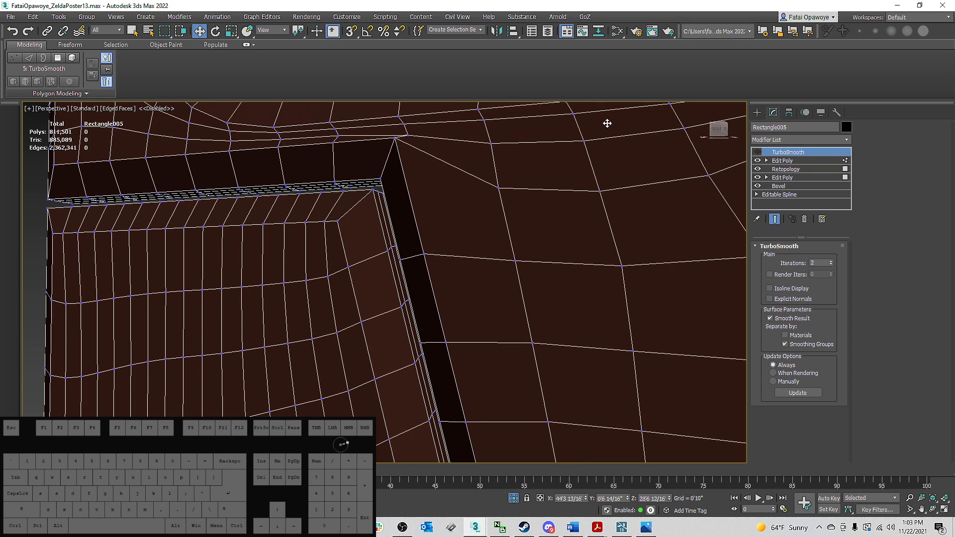
# Step: In the Edit Poly modifier below TurboSmooth, adjust the tightly spaced vertices just above the groove's corner
pyautogui.click(807, 160)
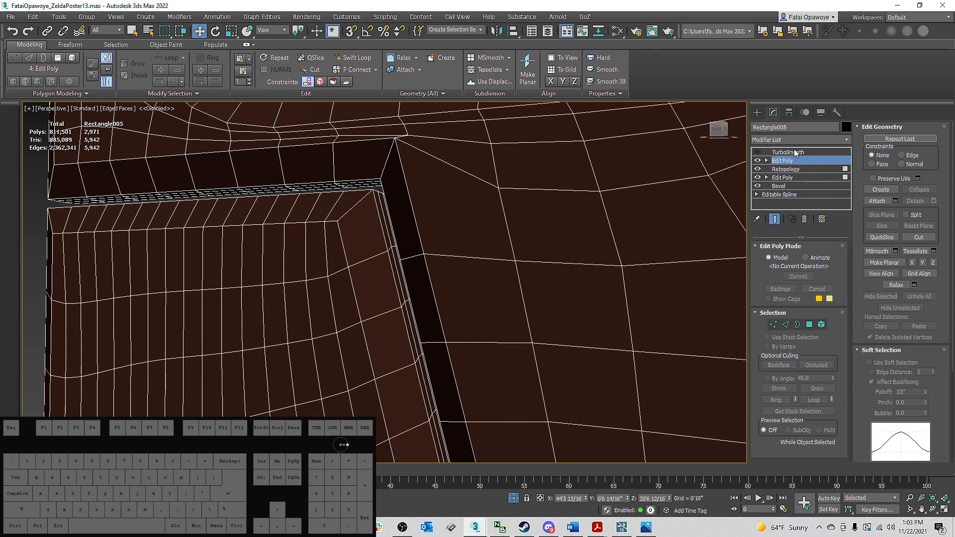
pyautogui.click(774, 325)
pyautogui.click(408, 135)
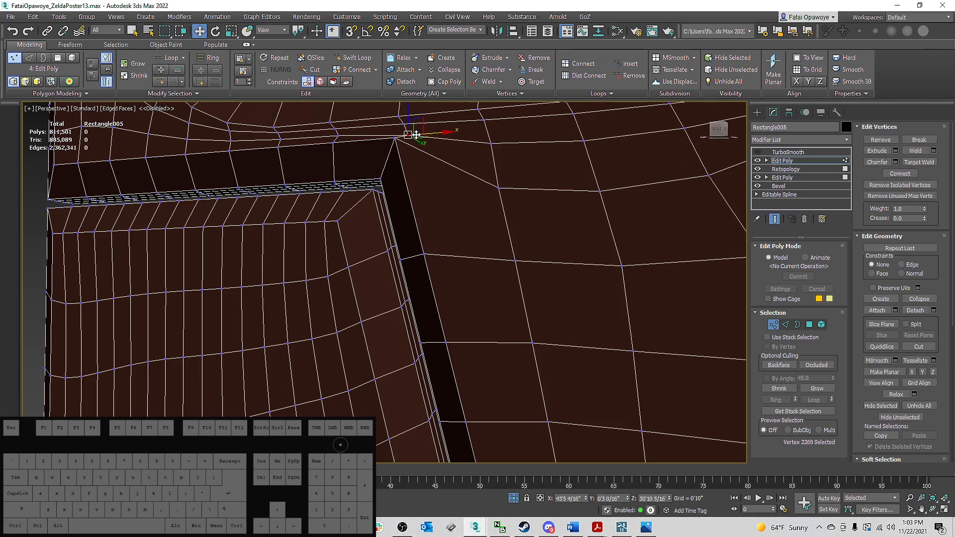
pyautogui.keyDown('alt'); pyautogui.moveTo(419, 135); pyautogui.dragTo(438, 180, button='middle'); pyautogui.keyUp('alt')
pyautogui.moveTo(439, 137); pyautogui.dragTo(435, 137)
pyautogui.keyDown('alt'); pyautogui.moveTo(424, 139); pyautogui.dragTo(402, 112, button='middle'); pyautogui.keyUp('alt')
pyautogui.moveTo(401, 116); pyautogui.dragTo(416, 156, button='middle')
pyautogui.click(419, 184)
pyautogui.moveTo(418, 149); pyautogui.dragTo(429, 173)
pyautogui.click(419, 173)
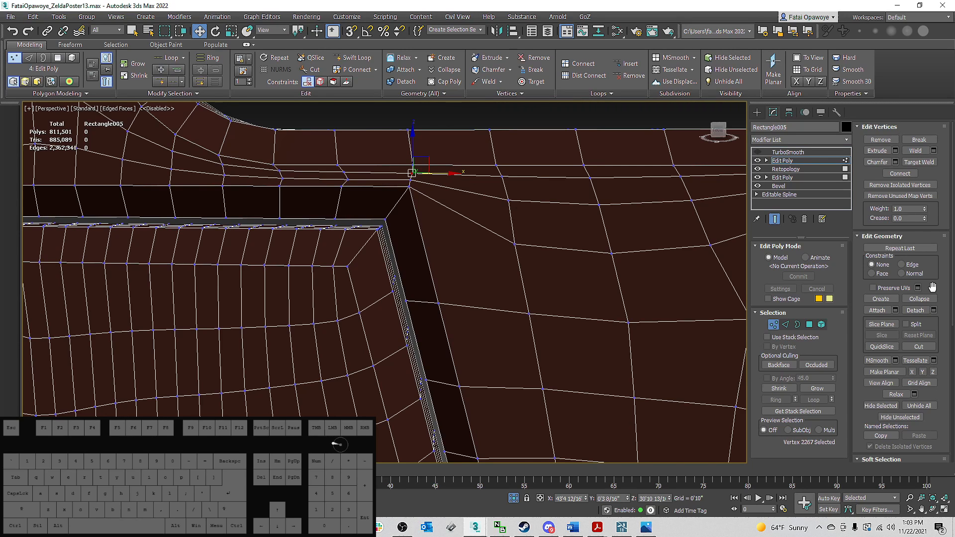
# Step: Turn the TurboSmooth modifier back on and display the whole body shaded without edges
pyautogui.moveTo(97, 266); pyautogui.dragTo(188, 267, button='middle')
pyautogui.moveTo(279, 244); pyautogui.dragTo(249, 273, button='middle')
pyautogui.scroll(-10, 288, 274)
pyautogui.keyDown('alt'); pyautogui.moveTo(417, 258); pyautogui.dragTo(450, 284, button='middle'); pyautogui.keyUp('alt')
pyautogui.click(807, 151)
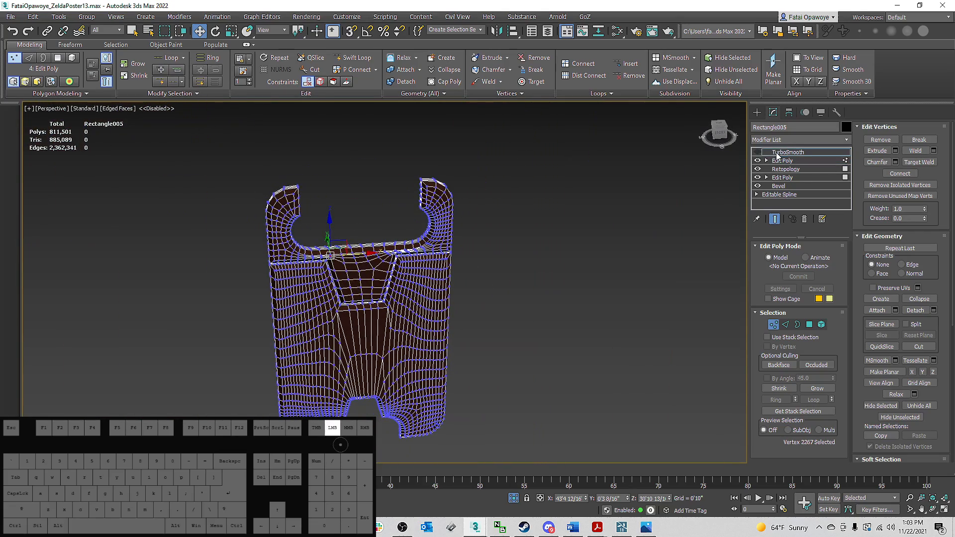
pyautogui.click(758, 151)
pyautogui.click(759, 112)
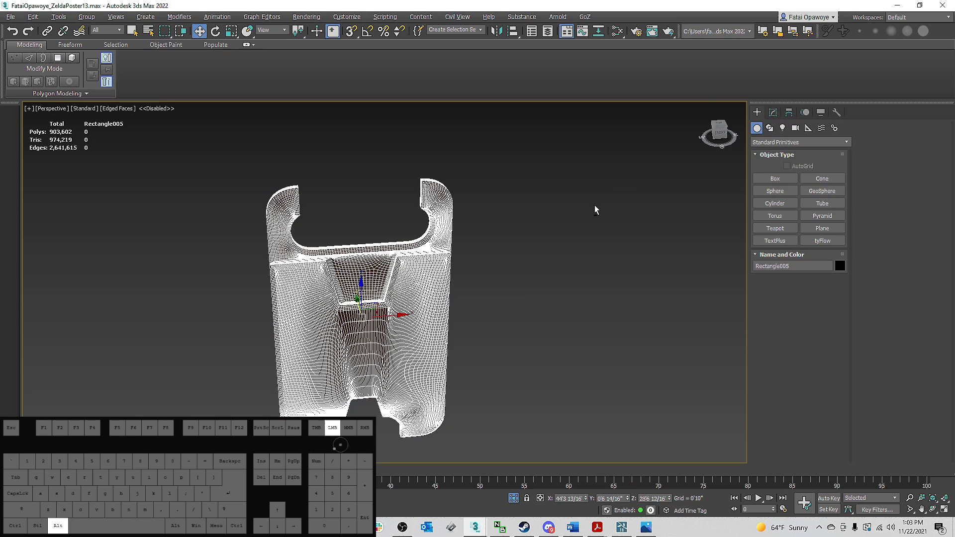
pyautogui.moveTo(596, 207)
pyautogui.keyDown('alt'); pyautogui.mouseDown(button='middle')
pyautogui.moveTo(441, 228)
pyautogui.moveTo(454, 196)
pyautogui.moveTo(418, 186)
pyautogui.moveTo(494, 192)
pyautogui.moveTo(672, 177)
pyautogui.moveTo(458, 182)
pyautogui.moveTo(494, 182)
pyautogui.mouseUp(button='middle'); pyautogui.keyUp('alt')
pyautogui.press('F3')
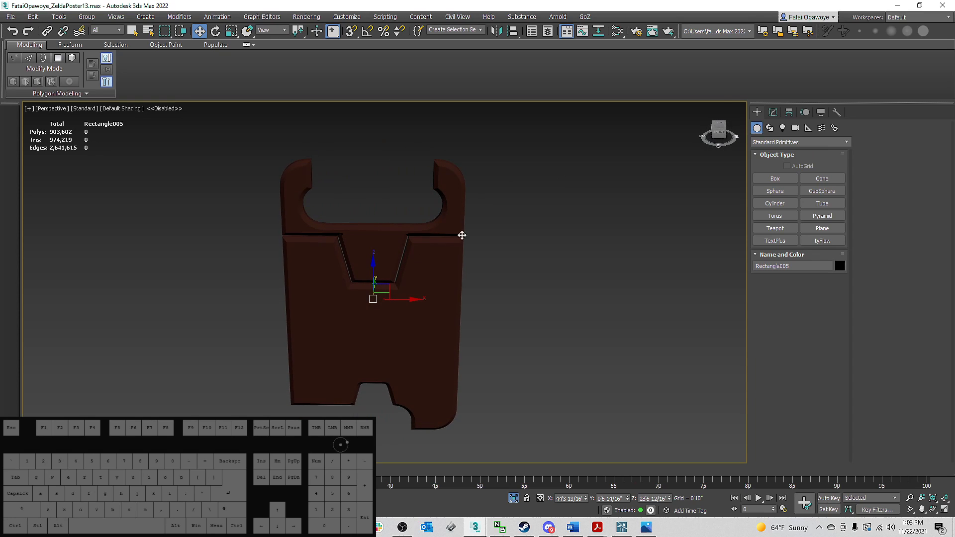
pyautogui.click(773, 112)
pyautogui.click(810, 170)
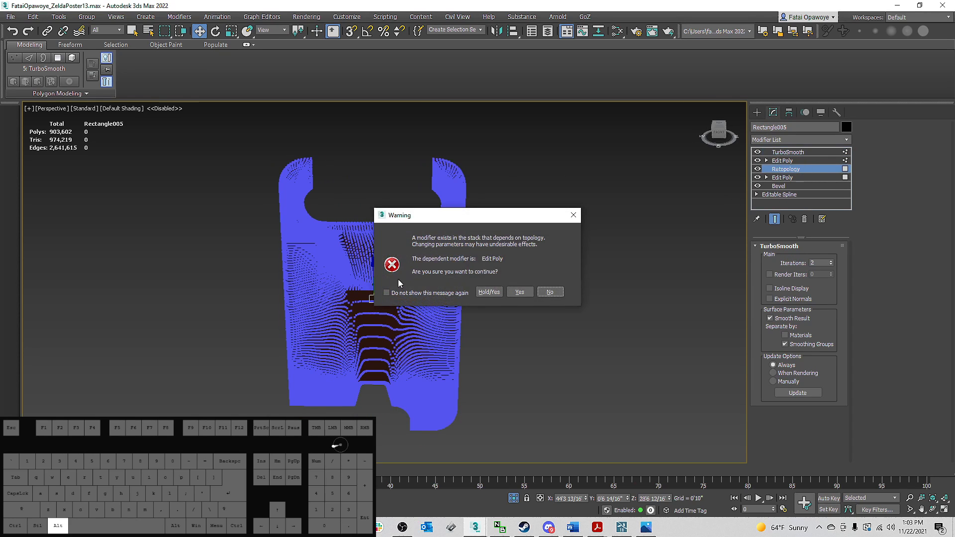
pyautogui.click(573, 215)
pyautogui.keyDown('alt'); pyautogui.moveTo(383, 260); pyautogui.dragTo(380, 236, button='middle'); pyautogui.keyUp('alt')
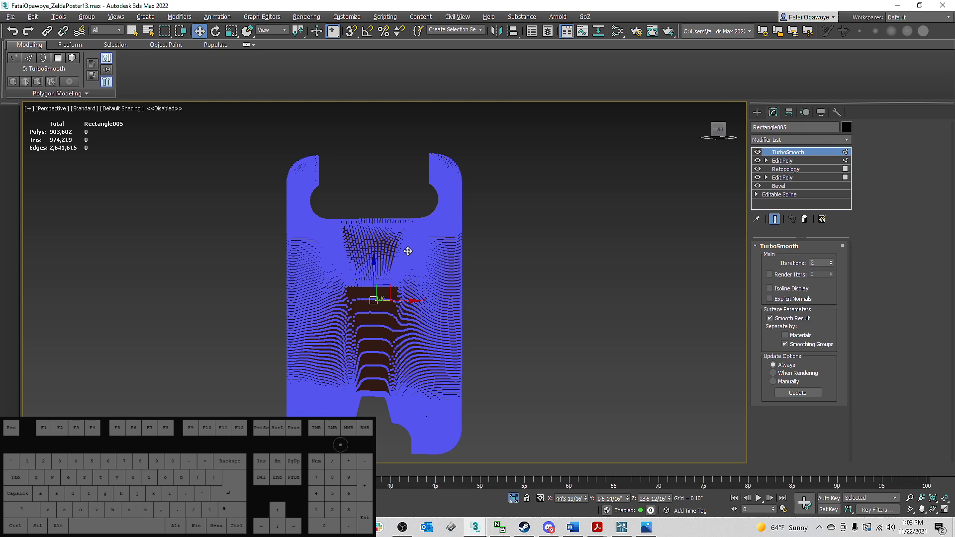
# Step: Deselect the body, show edged faces and examine the smoothed edge flow around the front panel grooves
pyautogui.click(508, 268)
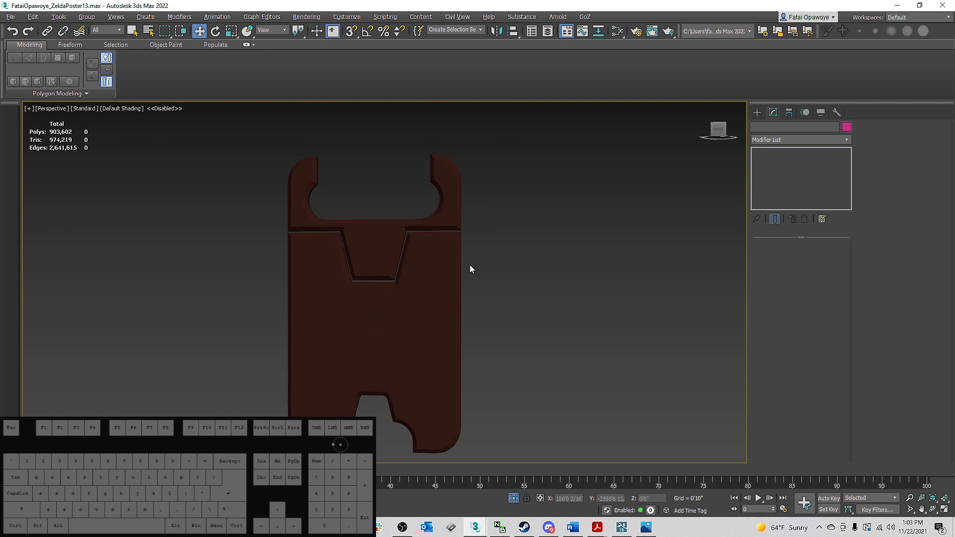
pyautogui.press('F4')
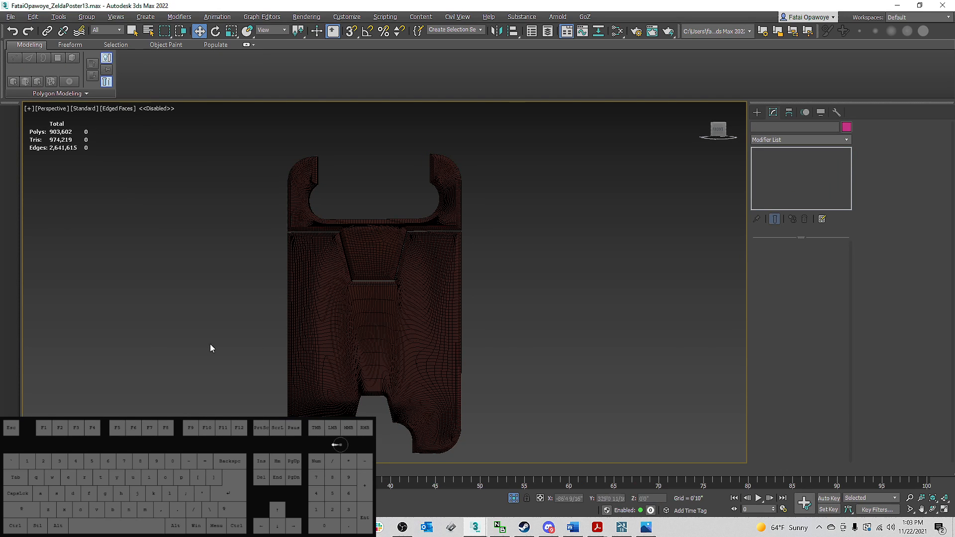
pyautogui.scroll(5, 346, 257)
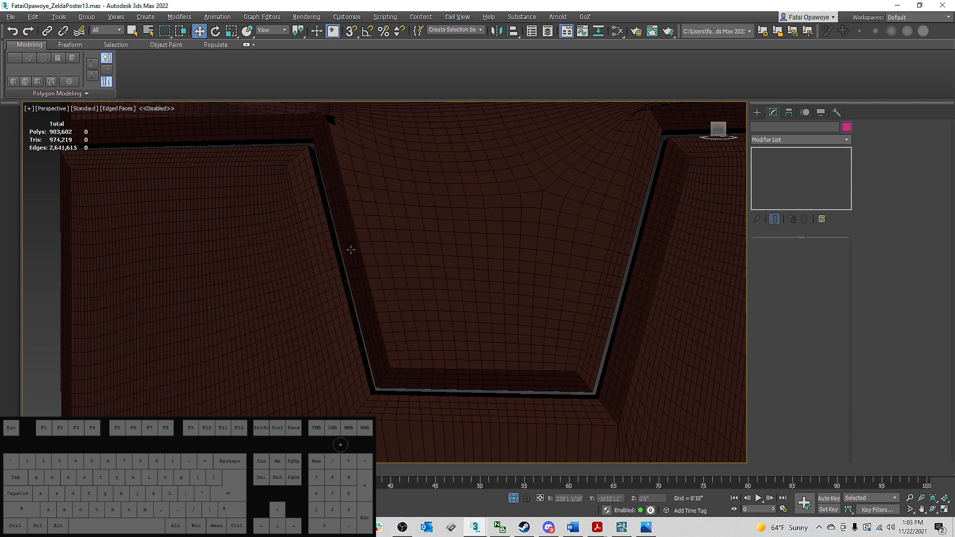
pyautogui.scroll(-4, 350, 249)
pyautogui.moveTo(457, 255); pyautogui.dragTo(445, 266, button='middle')
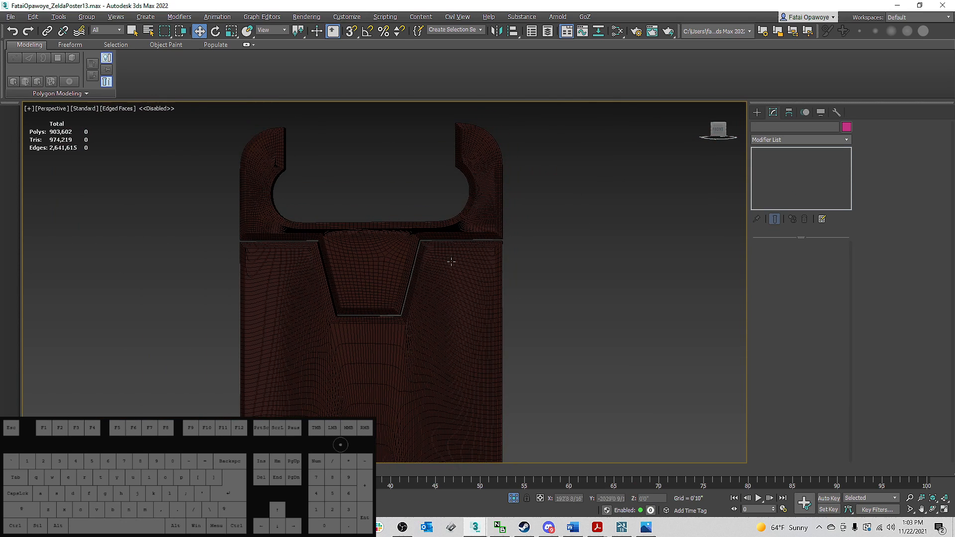
pyautogui.scroll(-2, 446, 261)
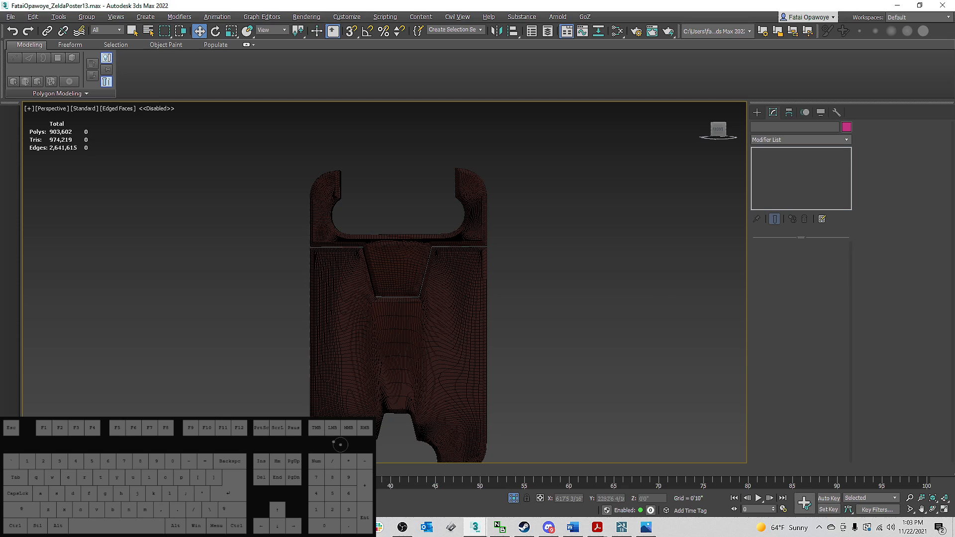